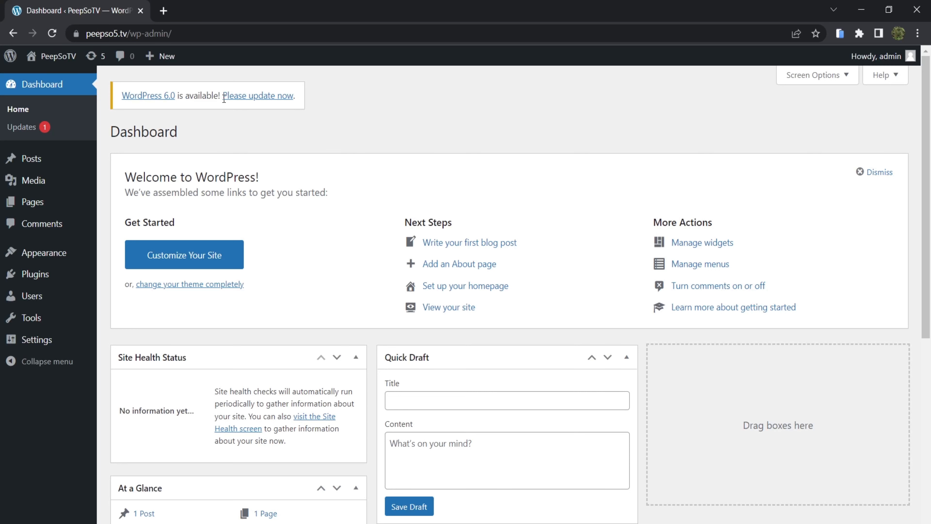
- Update WordPress to version 6.0, including its database, and continue to the updates overview
left_click(259, 97)
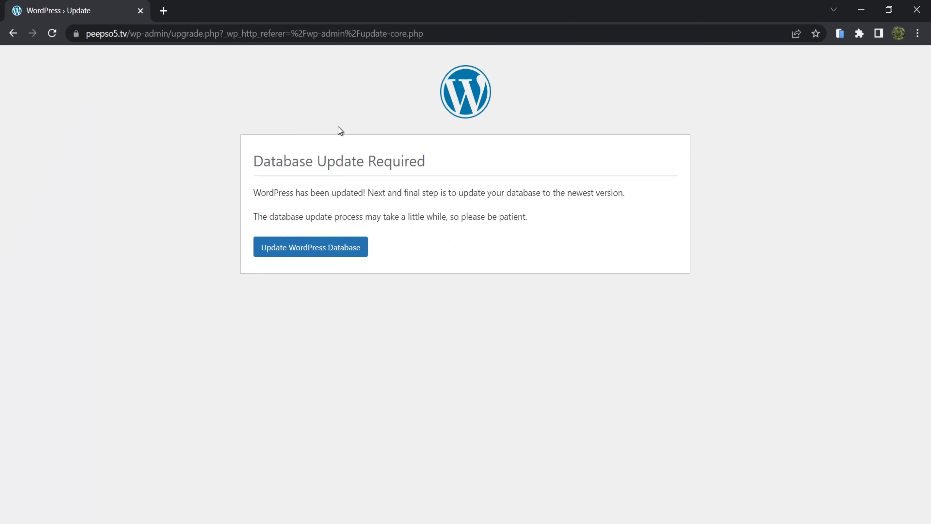
left_click(277, 247)
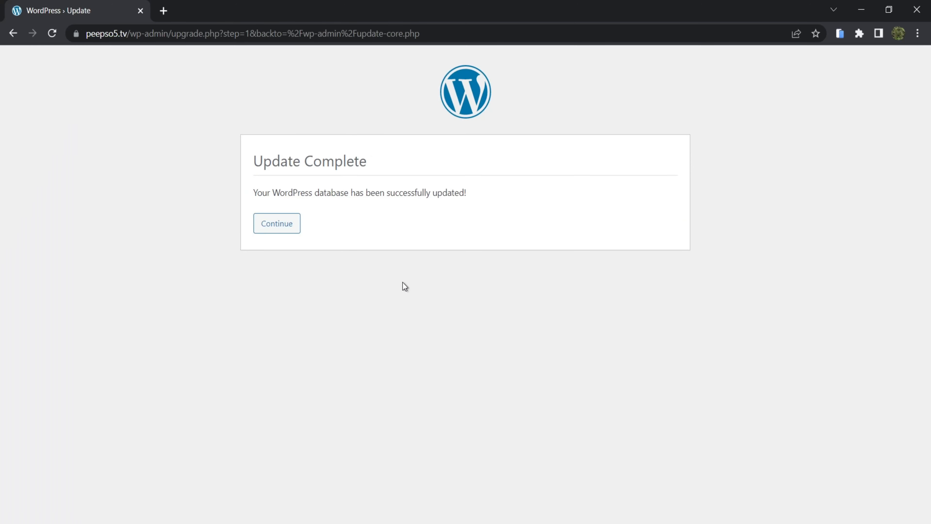
left_click(277, 226)
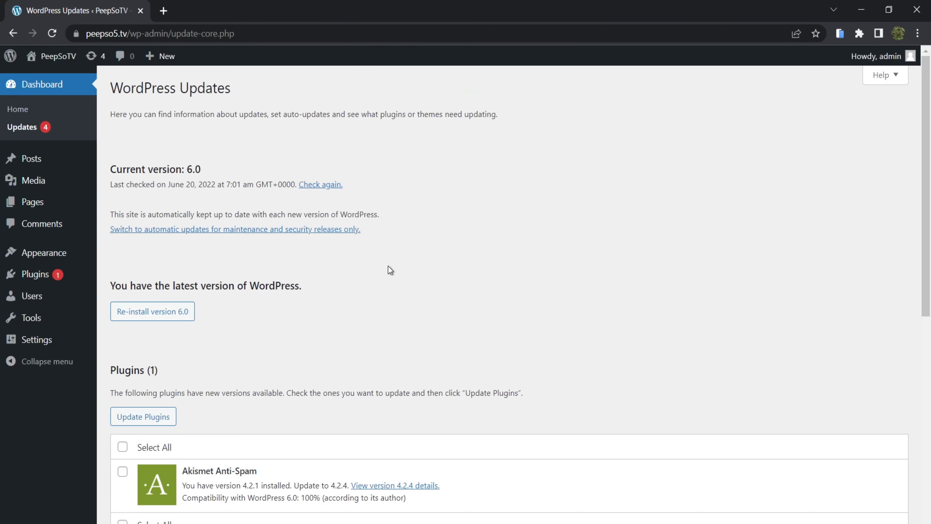
- Bulk-delete both installed plugins, Akismet Anti-Spam and Hello Dolly, along with their data
scroll(415, 249, "down", 5)
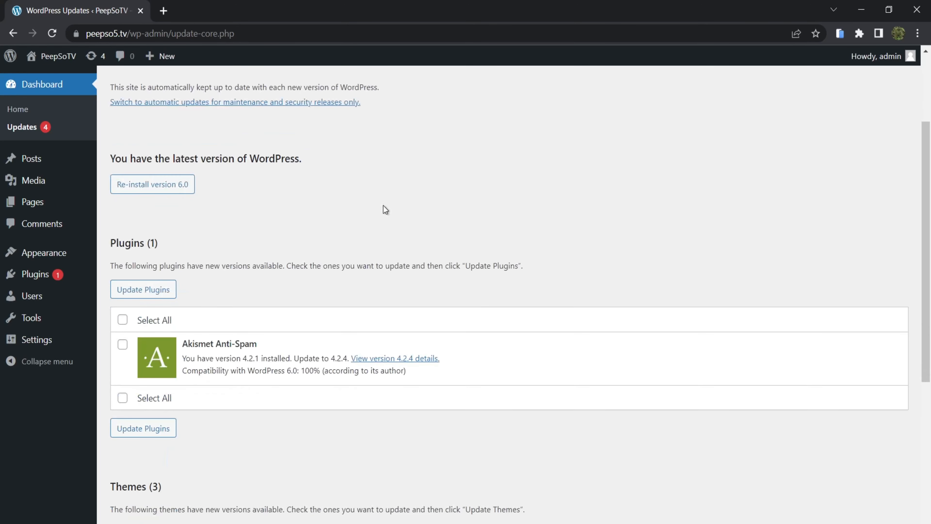
scroll(383, 205, "up", 5)
scroll(349, 238, "down", 3)
mouse_move(30, 275)
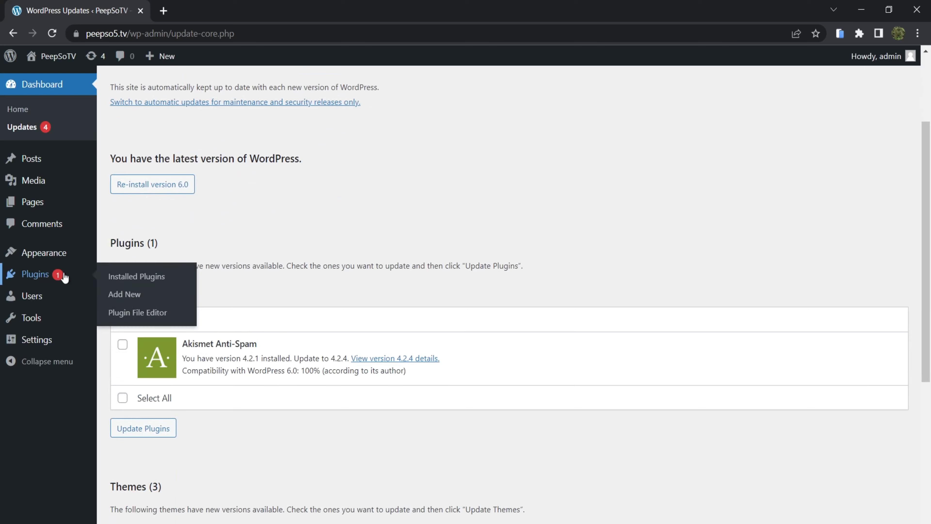
left_click(143, 276)
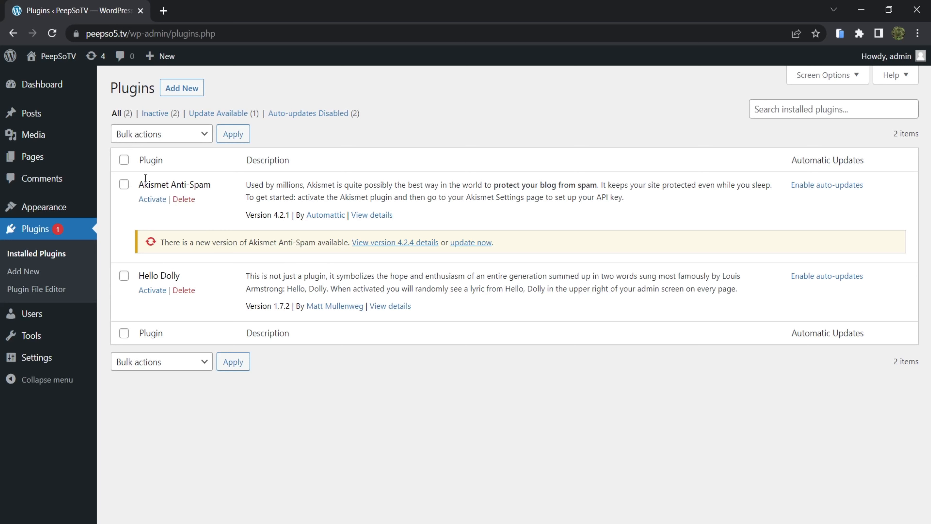
left_click(124, 160)
left_click(198, 133)
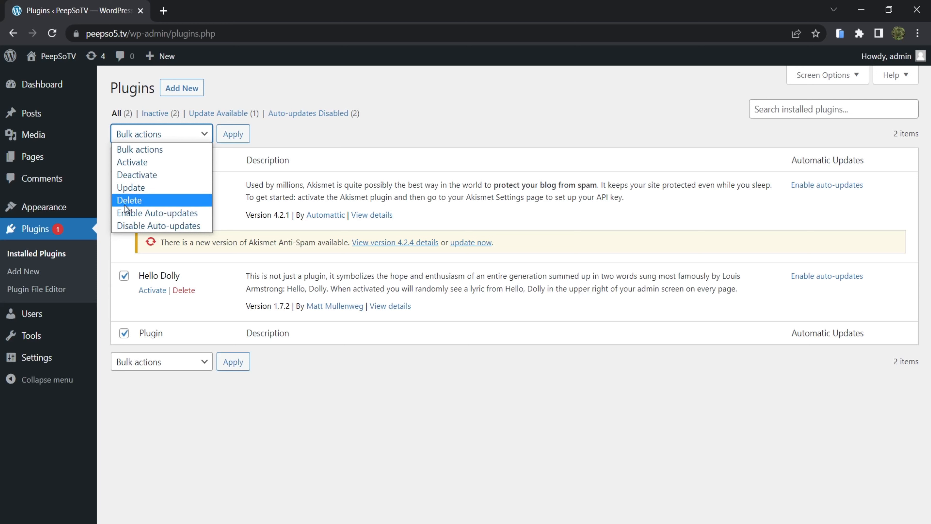
left_click(129, 200)
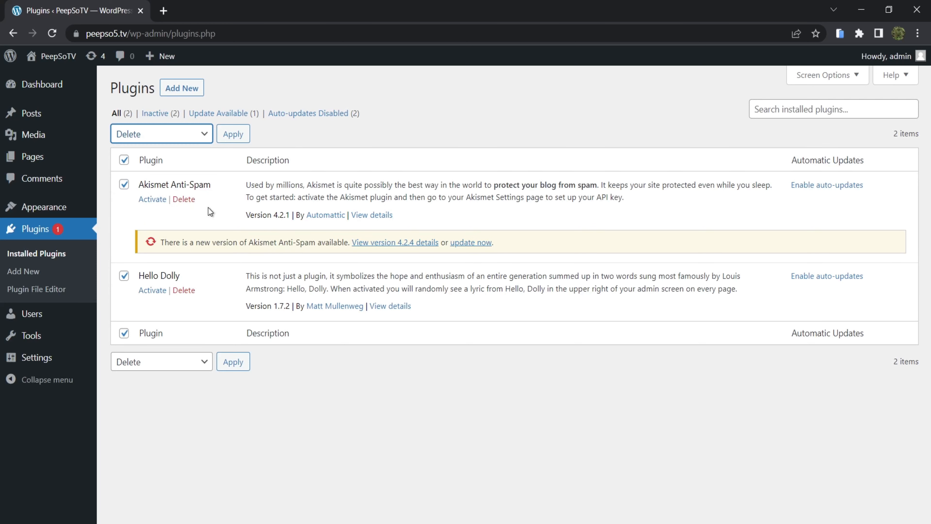
left_click(231, 137)
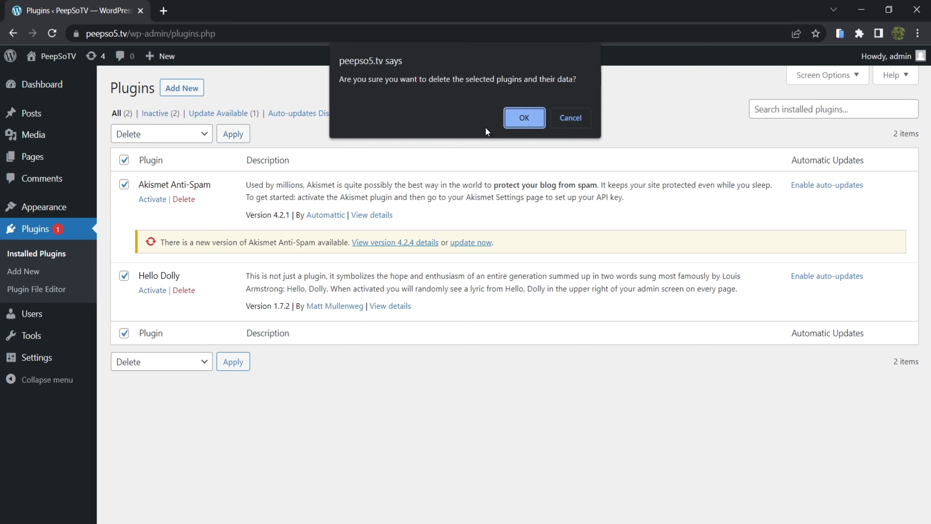
left_click(522, 117)
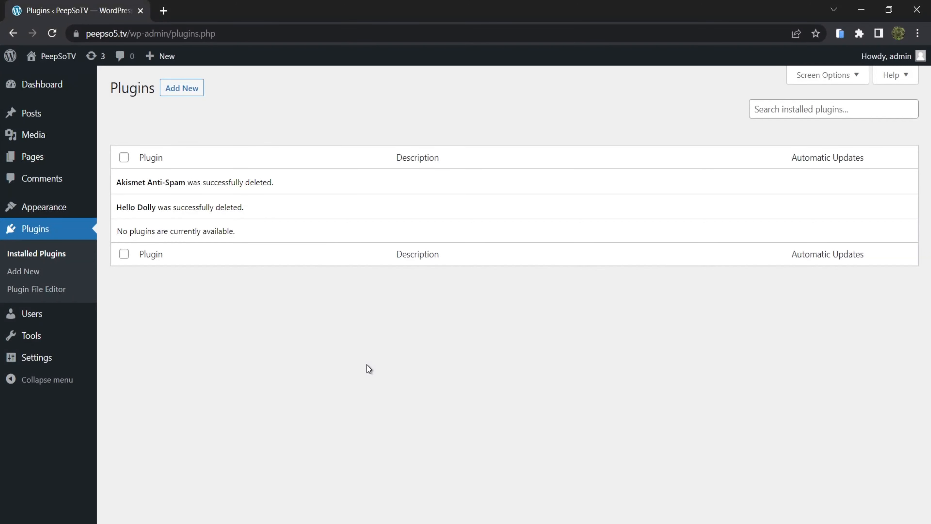
- Check which themes have updates available, and view the details of the installed Twenty Twenty-One theme
left_click(95, 58)
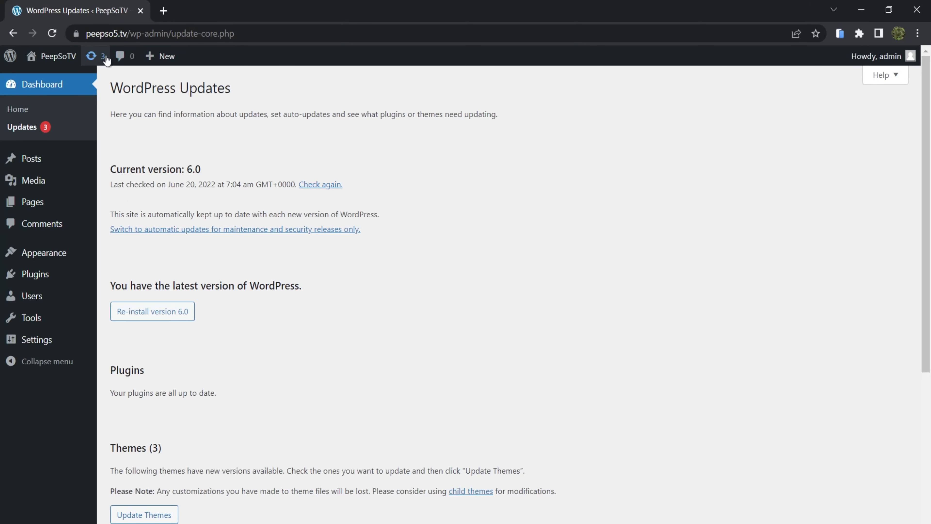
scroll(348, 286, "down", 5)
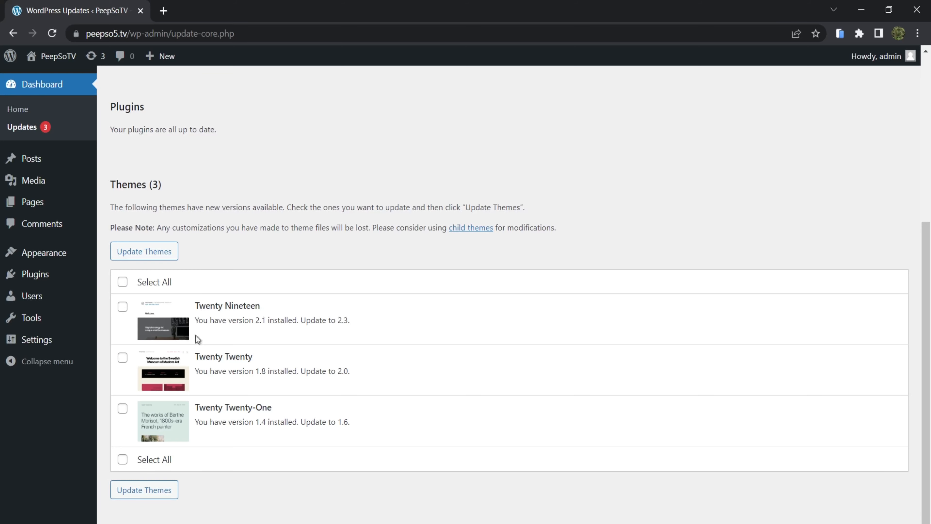
mouse_move(31, 258)
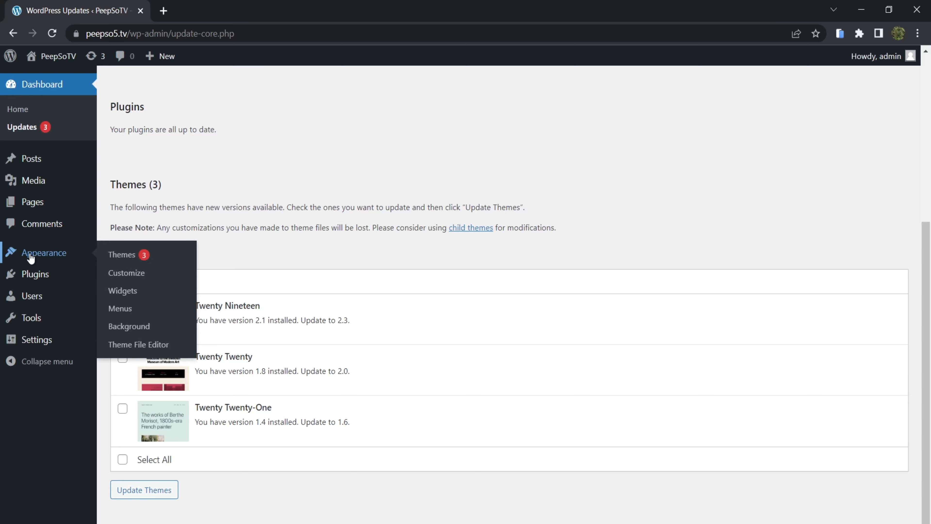
left_click(122, 255)
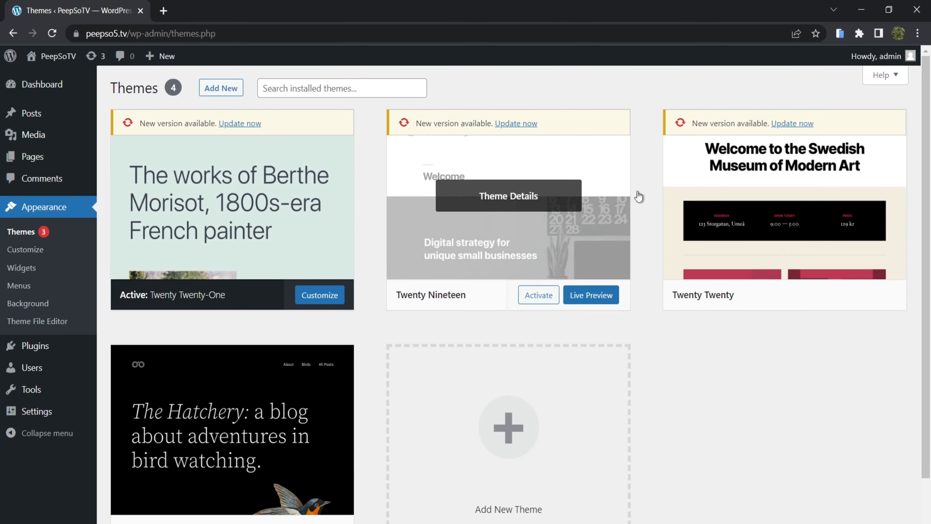
left_click(210, 200)
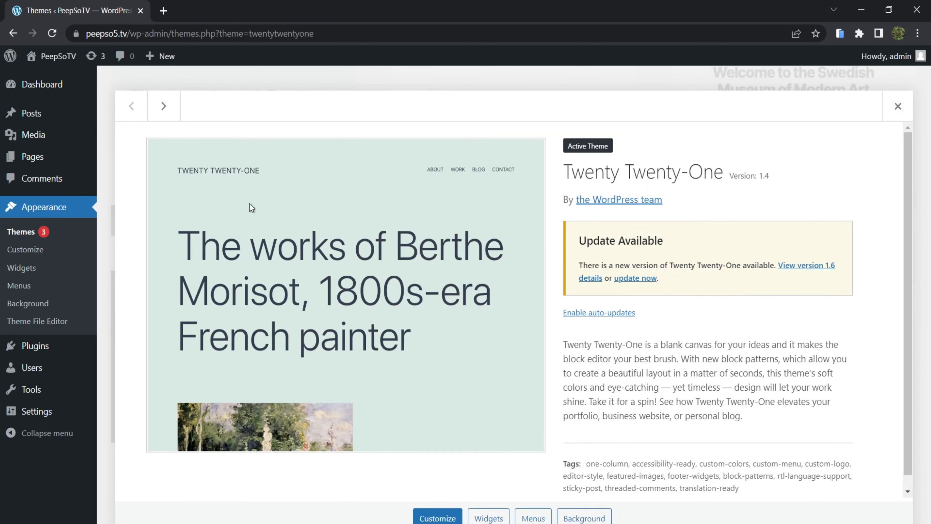
scroll(547, 283, "down", 1)
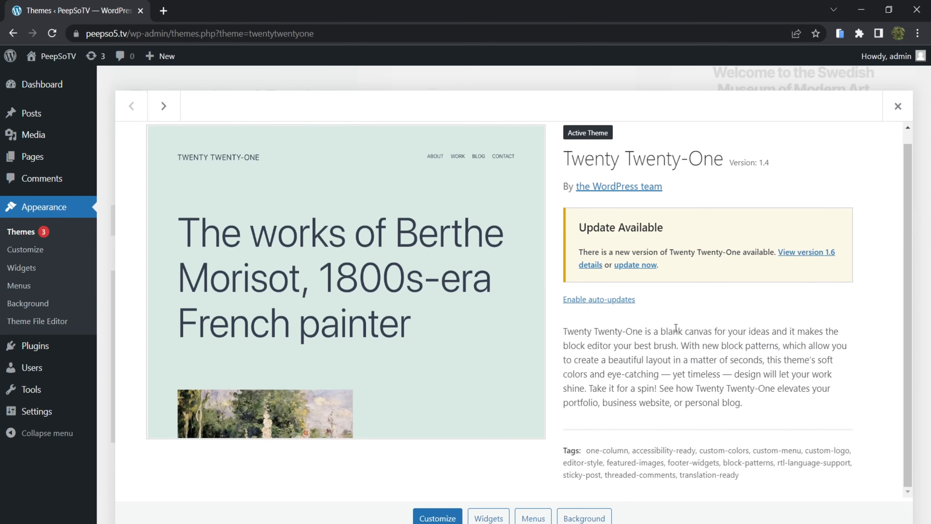
left_click(897, 106)
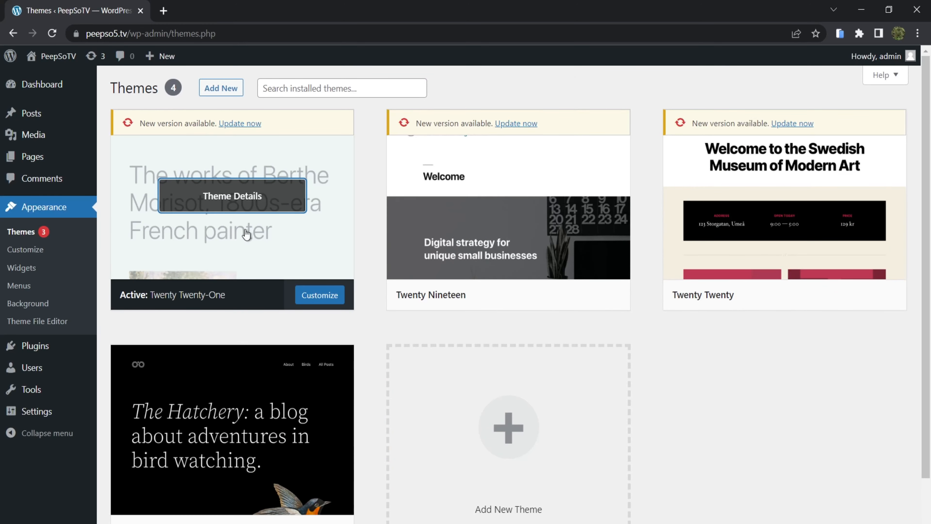
- Activate the Twenty Twenty-Two theme for the site
scroll(240, 389, "down", 2)
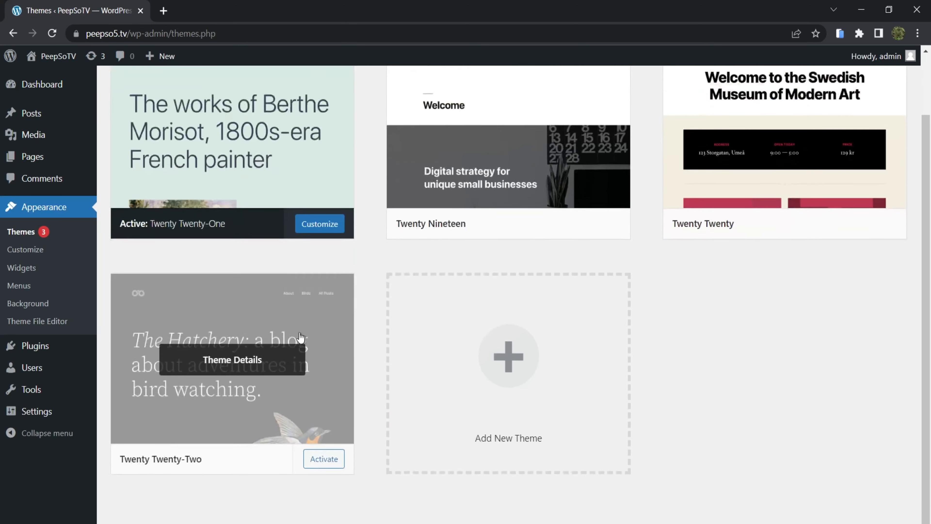
left_click(210, 355)
scroll(458, 326, "down", 2)
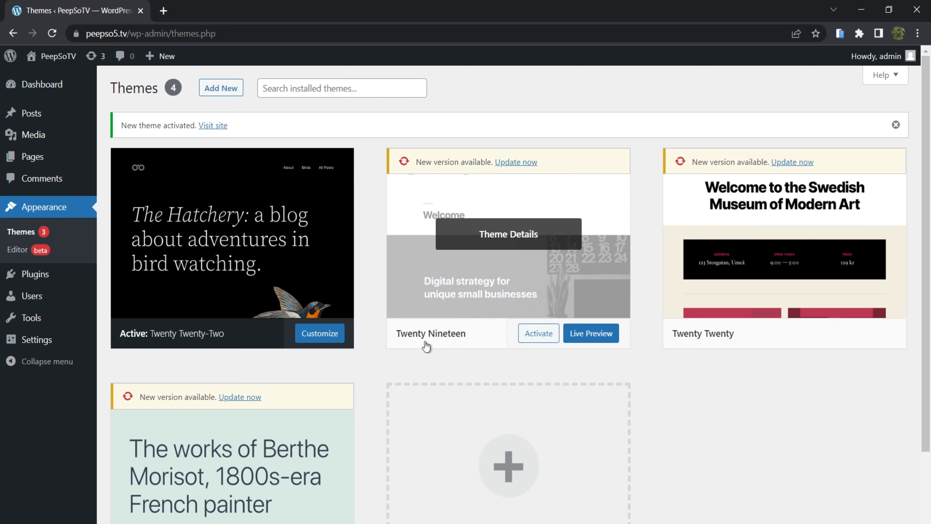
- Delete the inactive Twenty Nineteen theme and confirm its removal
left_click(520, 242)
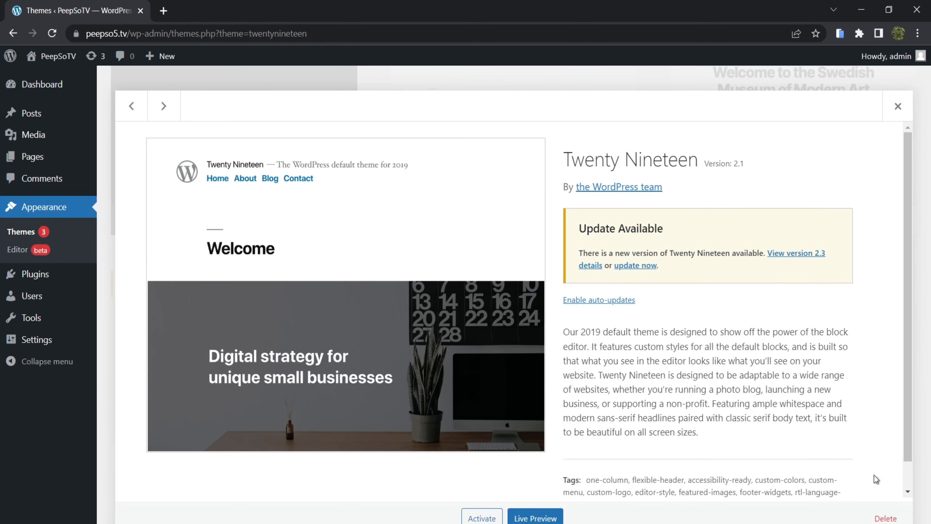
left_click(886, 517)
left_click(523, 131)
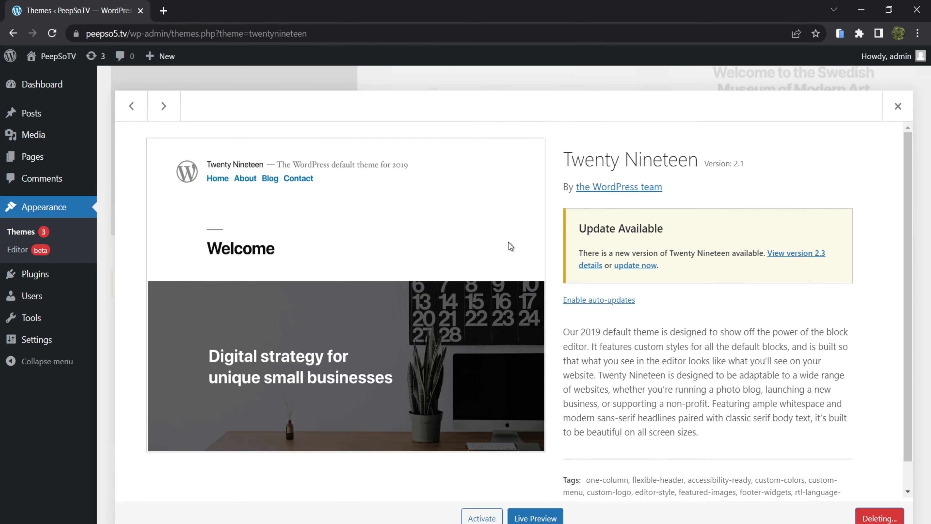
- Delete the inactive Twenty Twenty theme and confirm its removal
scroll(559, 340, "up", 3)
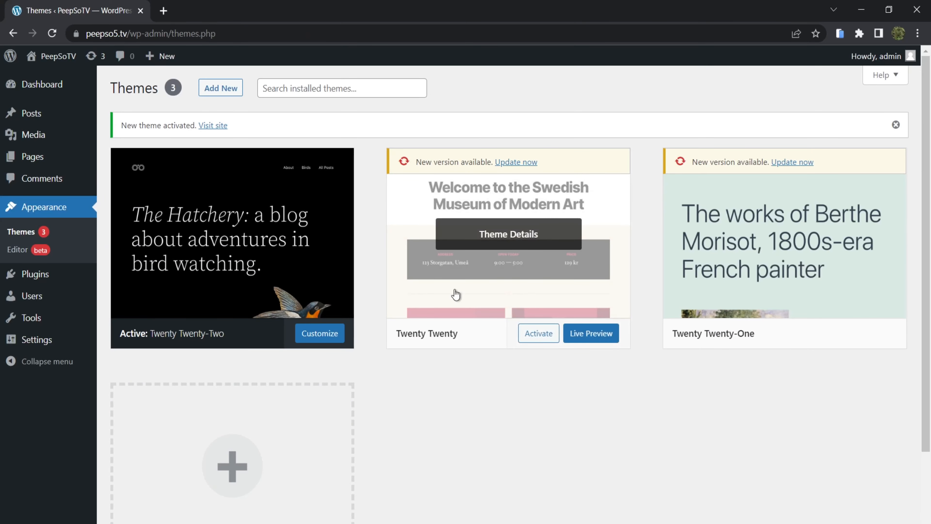
left_click(515, 237)
scroll(843, 477, "down", 2)
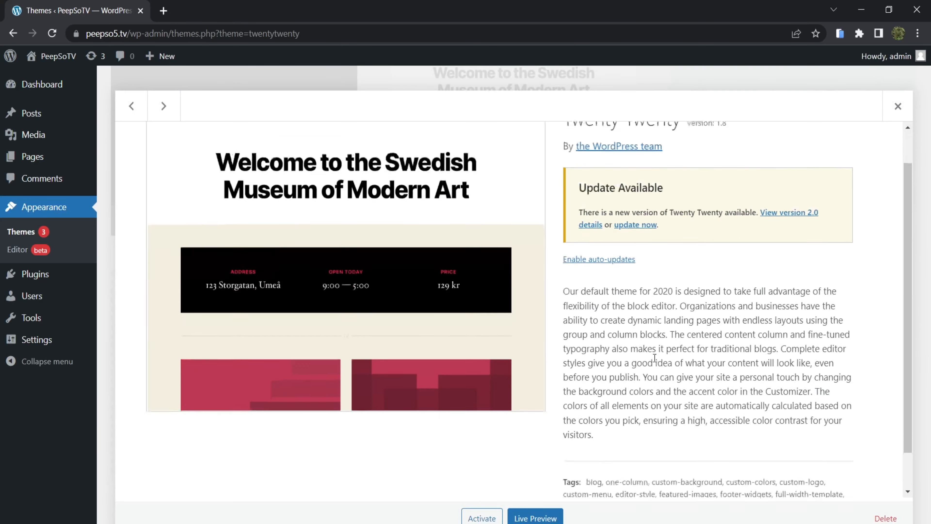
left_click(899, 519)
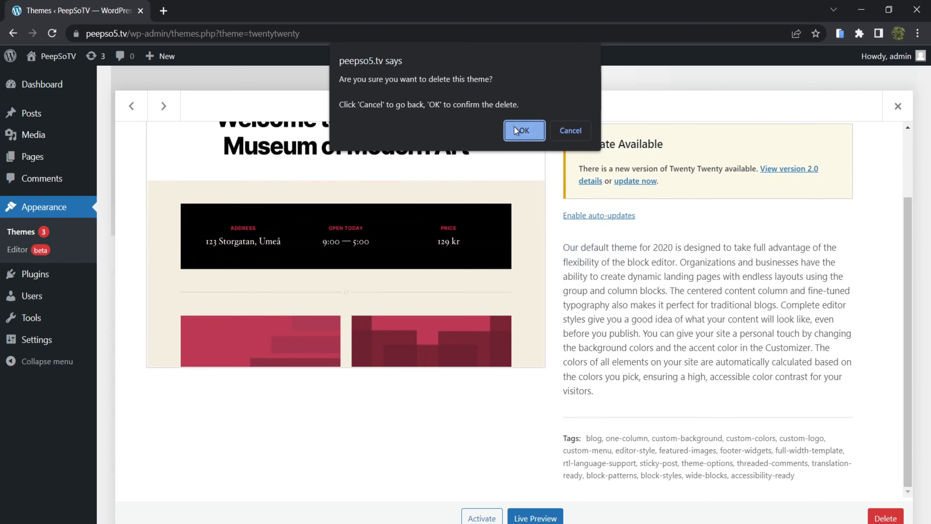
left_click(521, 129)
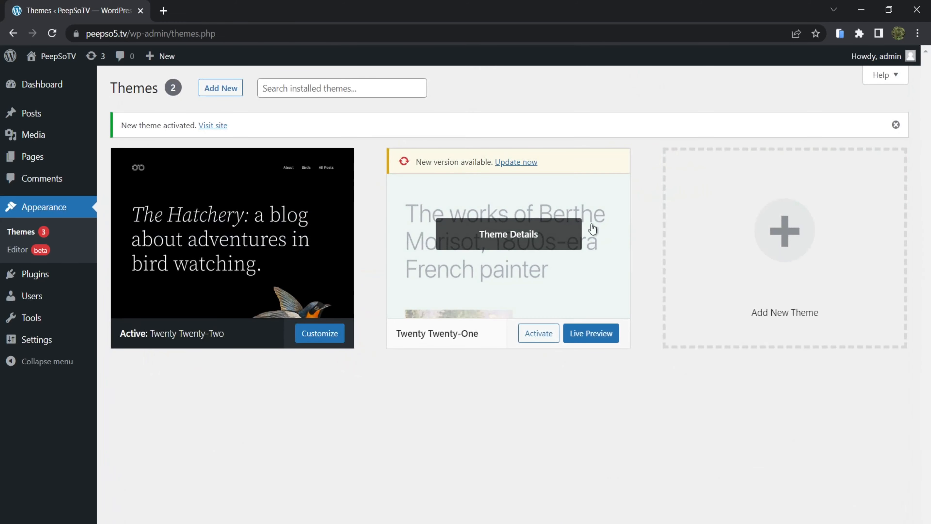
- Delete the inactive Twenty Twenty-One theme, confirming its removal
left_click(501, 241)
left_click(886, 518)
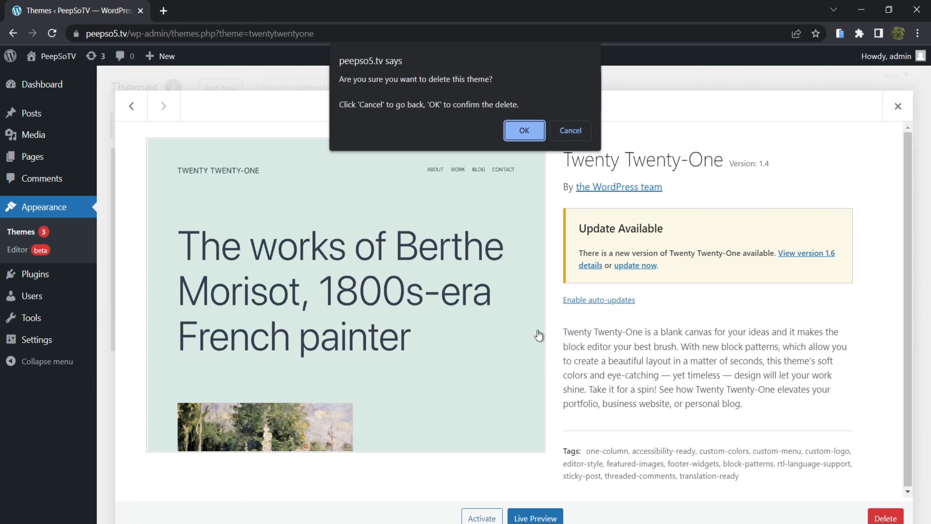
left_click(523, 131)
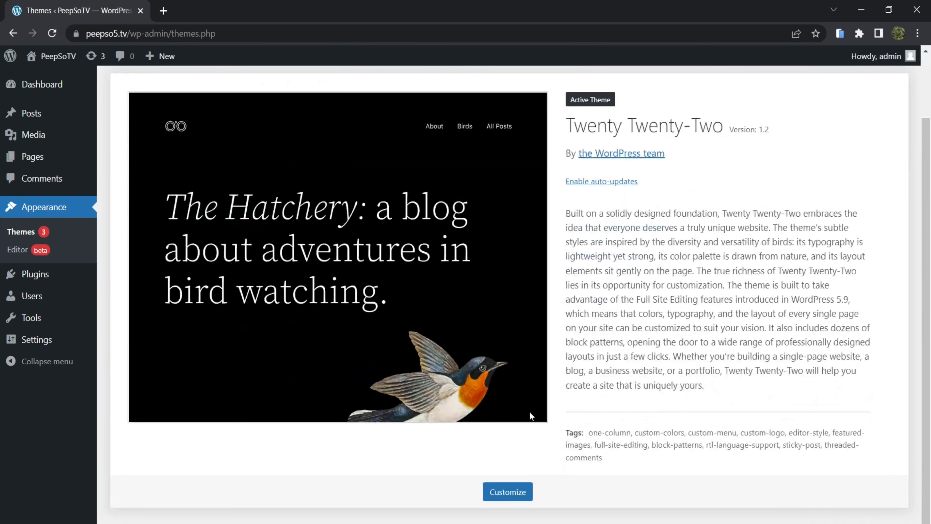
- Review the site's general settings, from the site title through the week start day, and save them
left_click(29, 209)
left_click(43, 87)
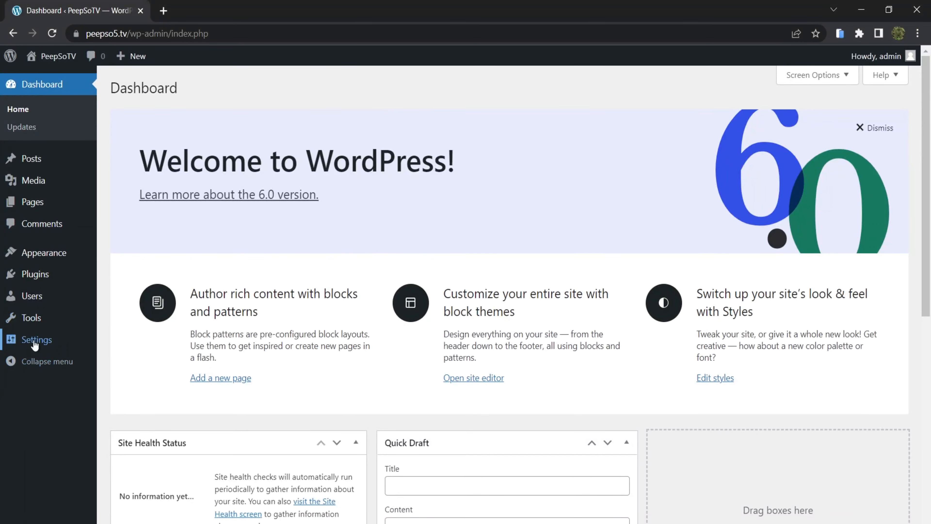
mouse_move(37, 340)
left_click(120, 342)
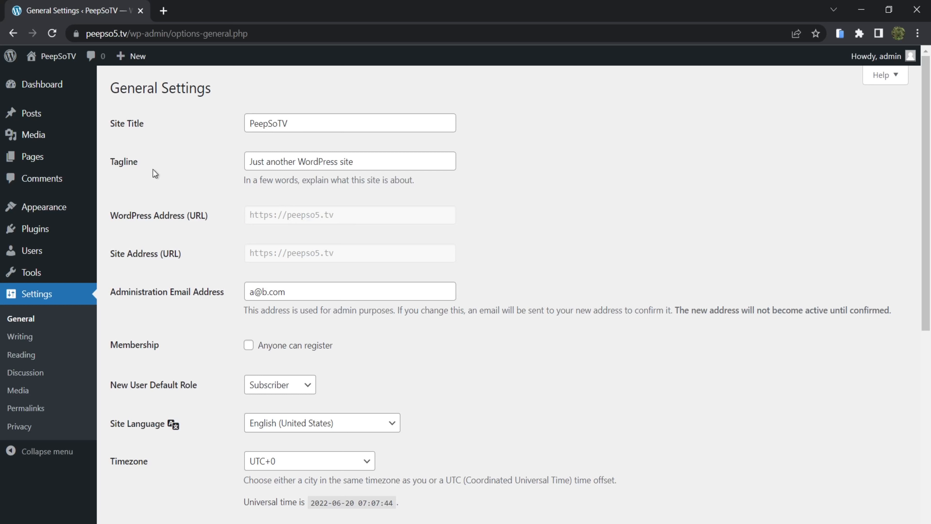
scroll(187, 302, "down", 2)
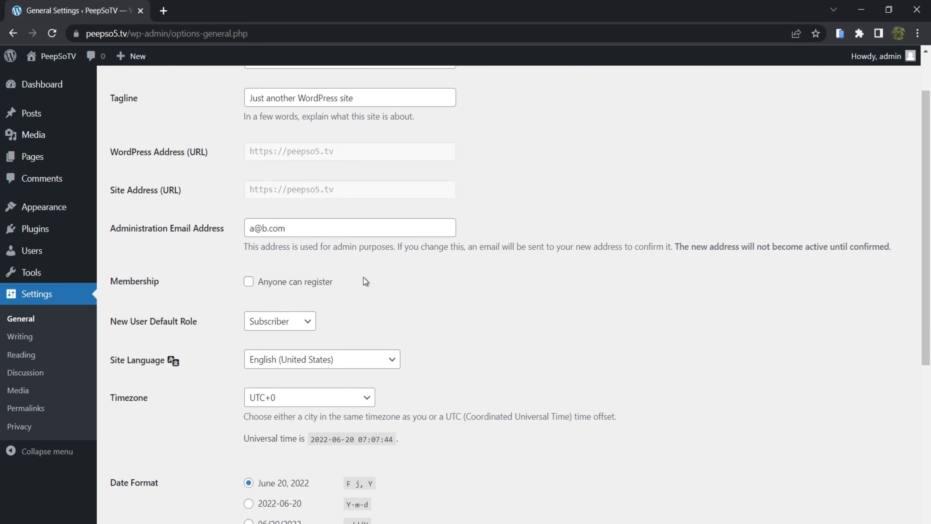
scroll(366, 275, "down", 2)
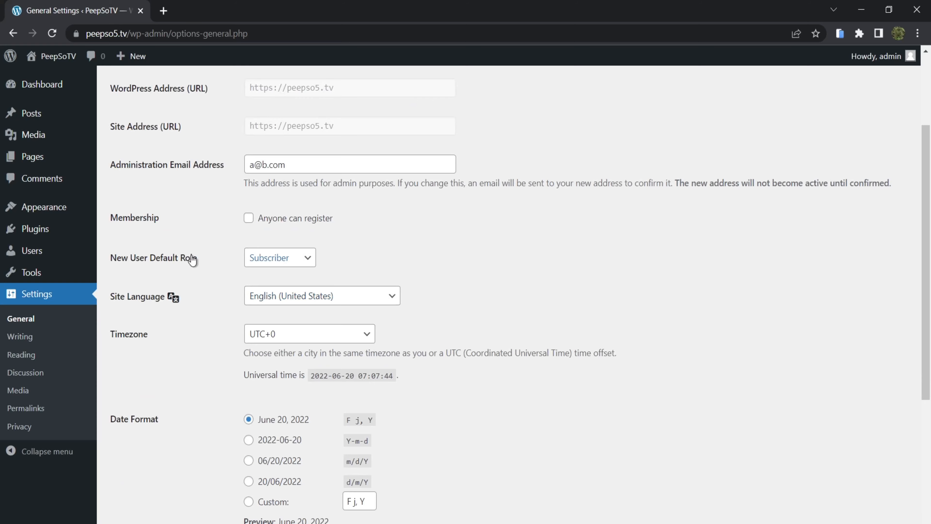
scroll(492, 286, "down", 8)
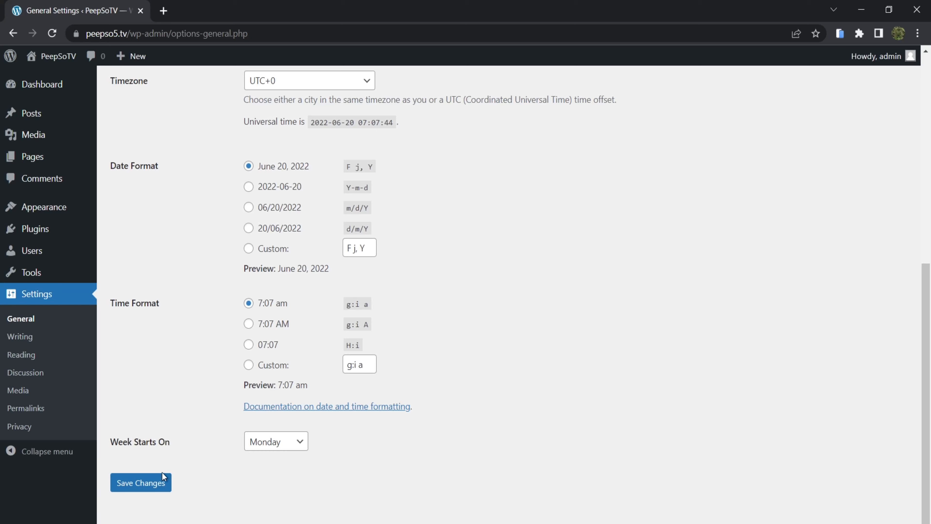
left_click(148, 483)
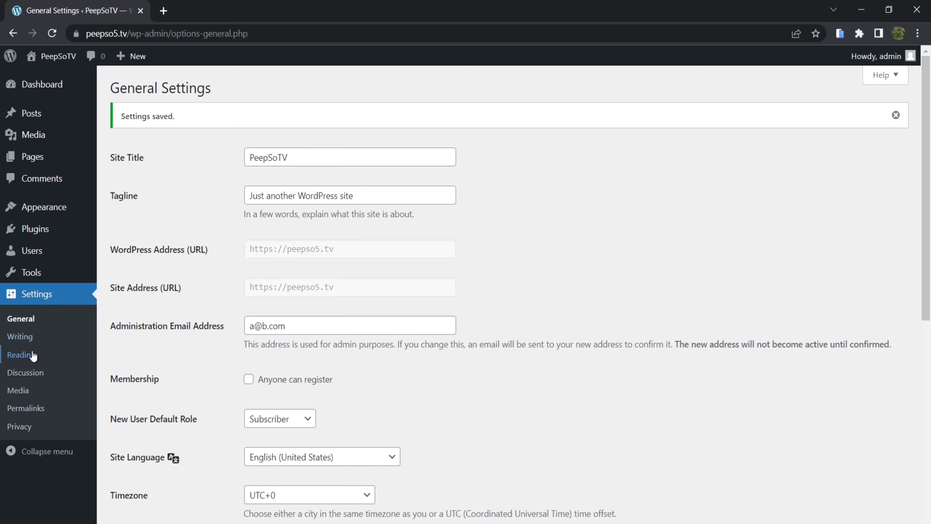
- Set the permalink structure to Post name, save it, and compare its sample URL with the Plain one
left_click(34, 414)
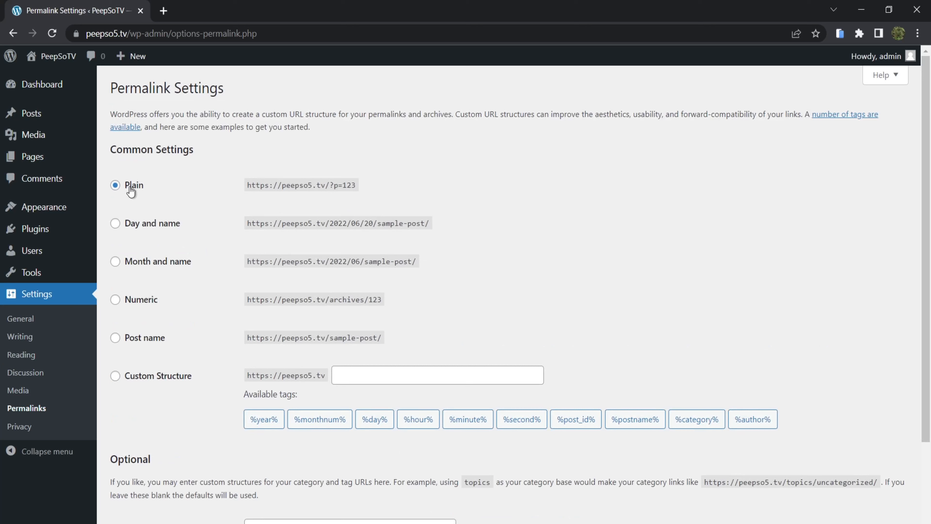
left_click(115, 339)
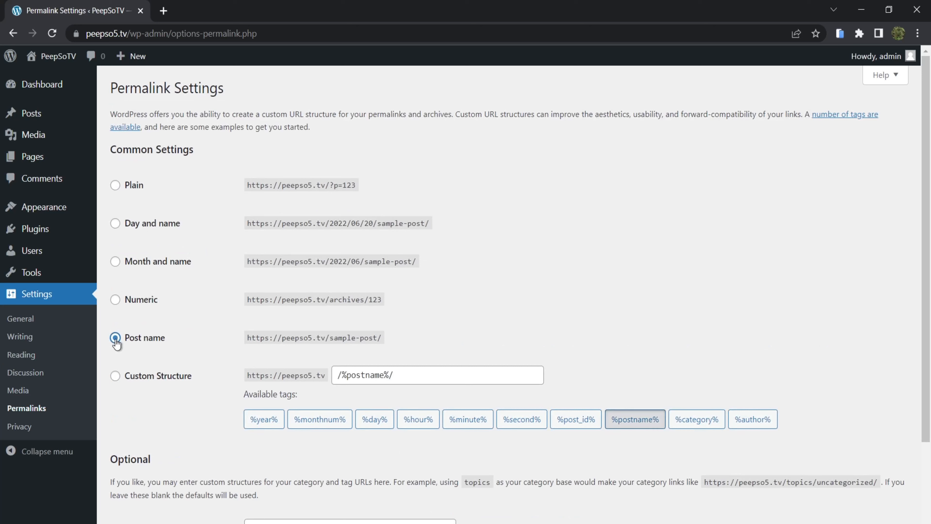
scroll(426, 341, "down", 3)
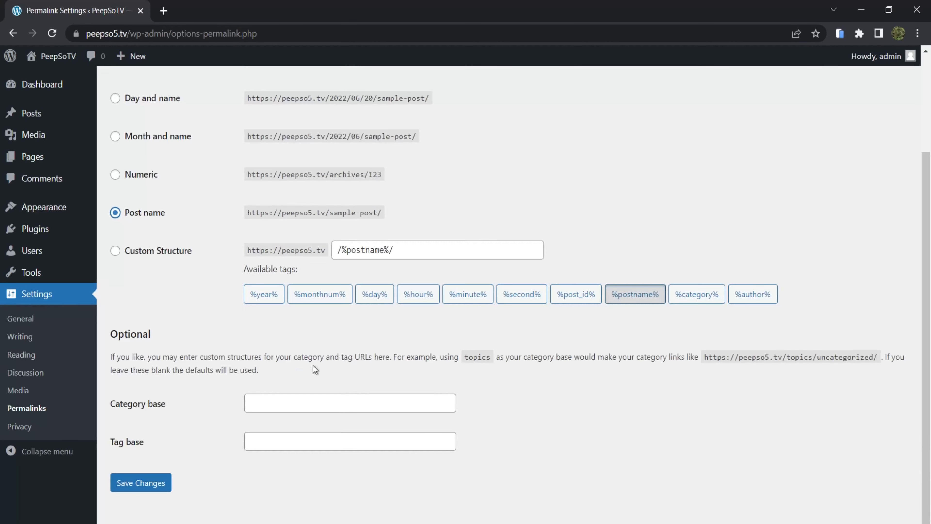
left_click(140, 482)
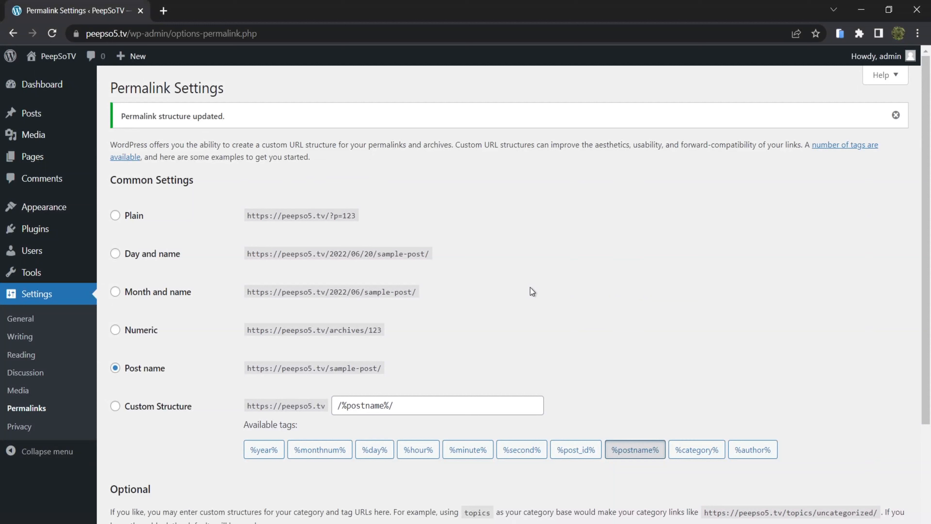
left_click_drag(356, 215, 245, 223)
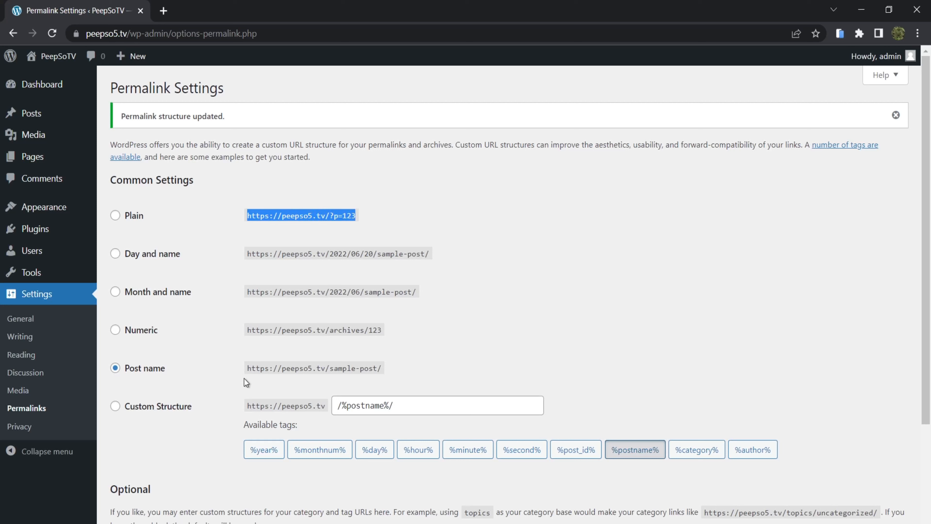
left_click_drag(252, 366, 380, 369)
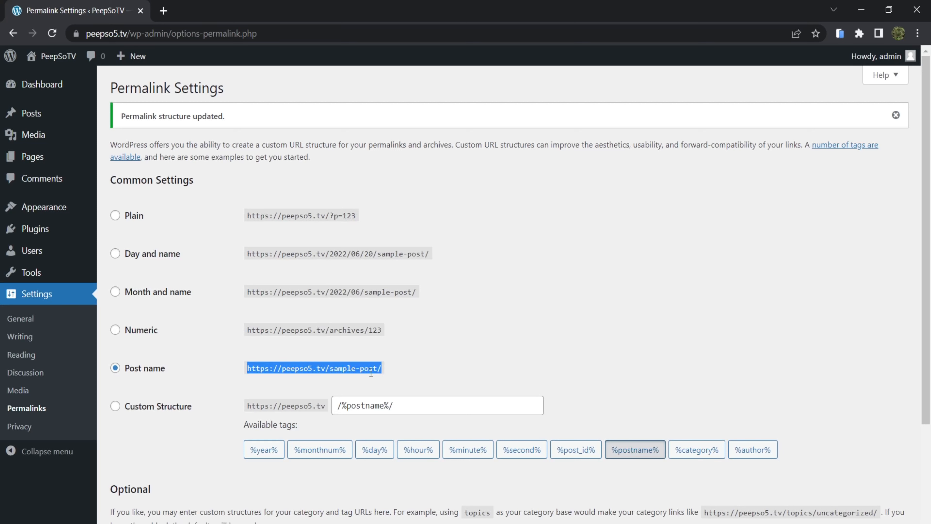
left_click(478, 355)
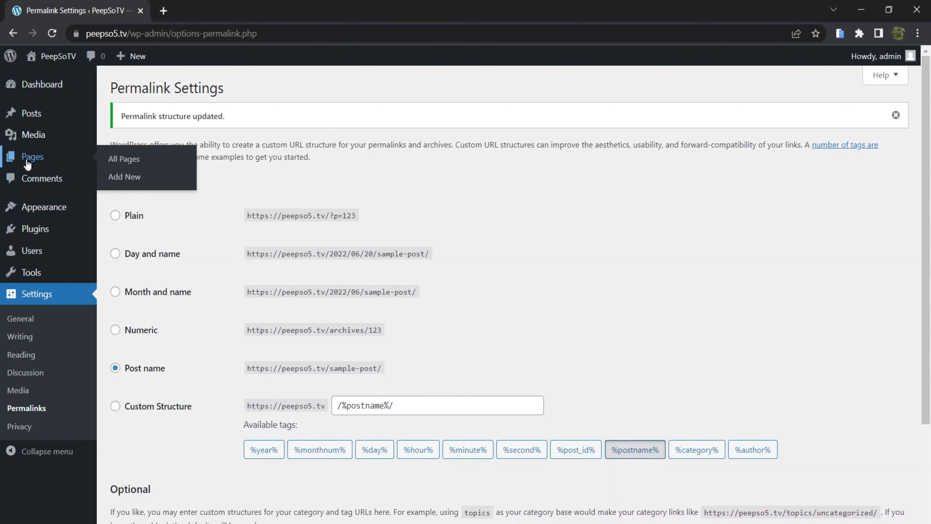
- Create a new page titled "Blog", publish it, and return to the list of pages
mouse_move(29, 161)
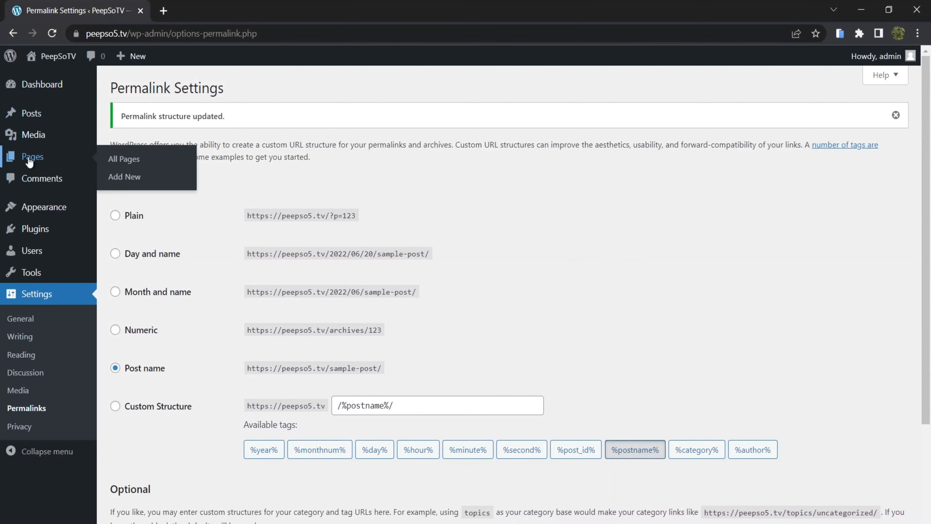
left_click(117, 178)
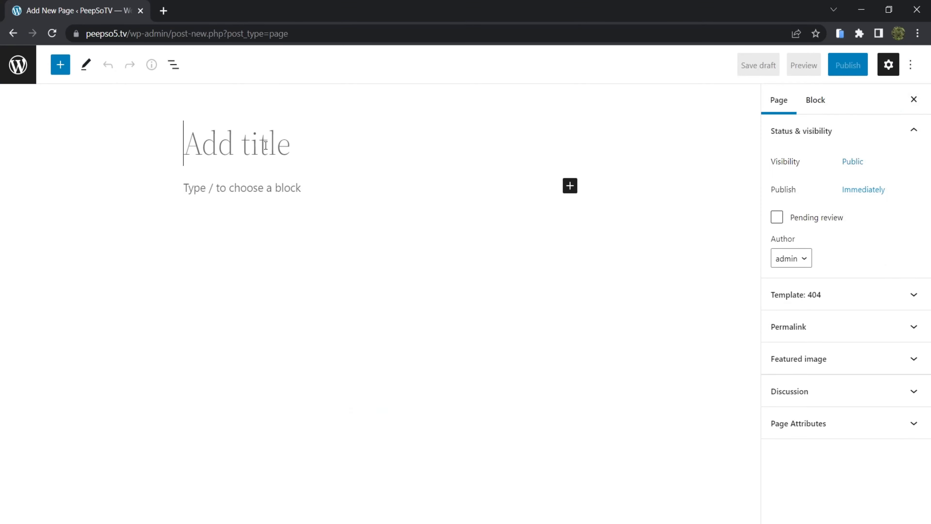
type("Blog")
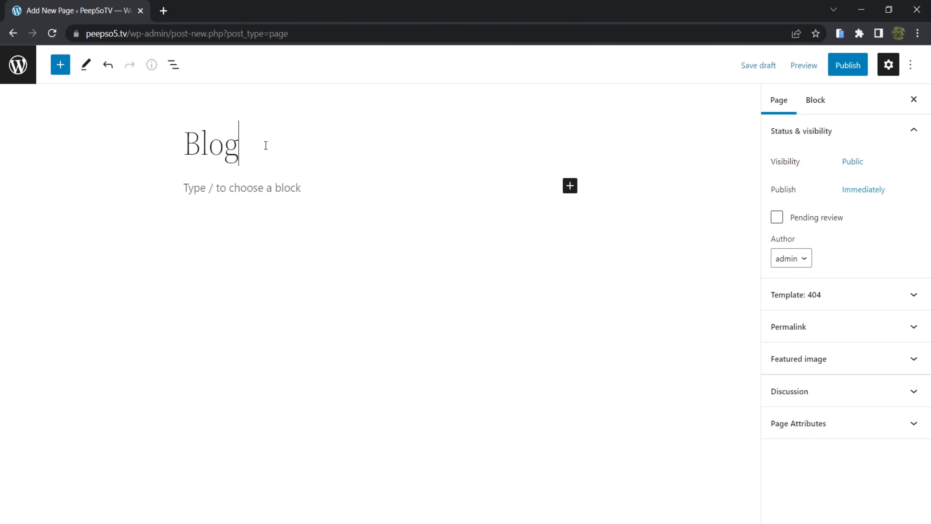
left_click(838, 69)
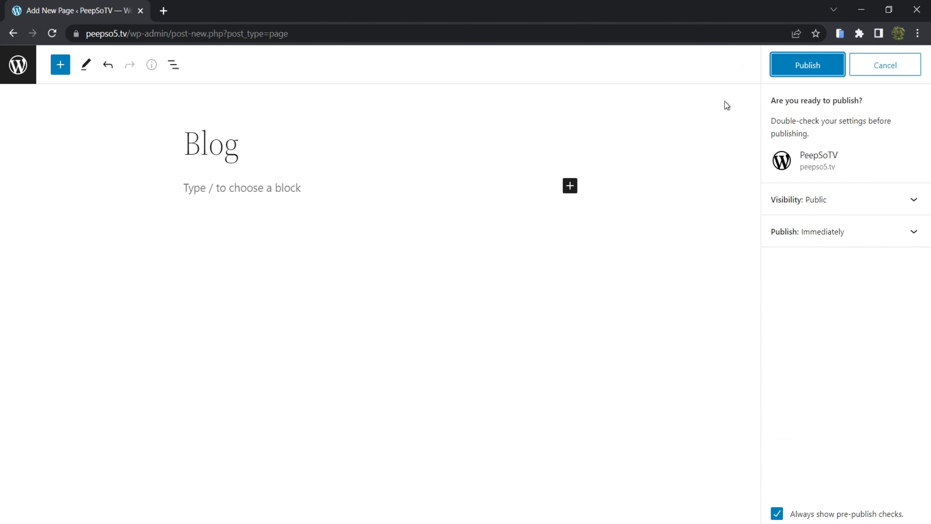
left_click(805, 70)
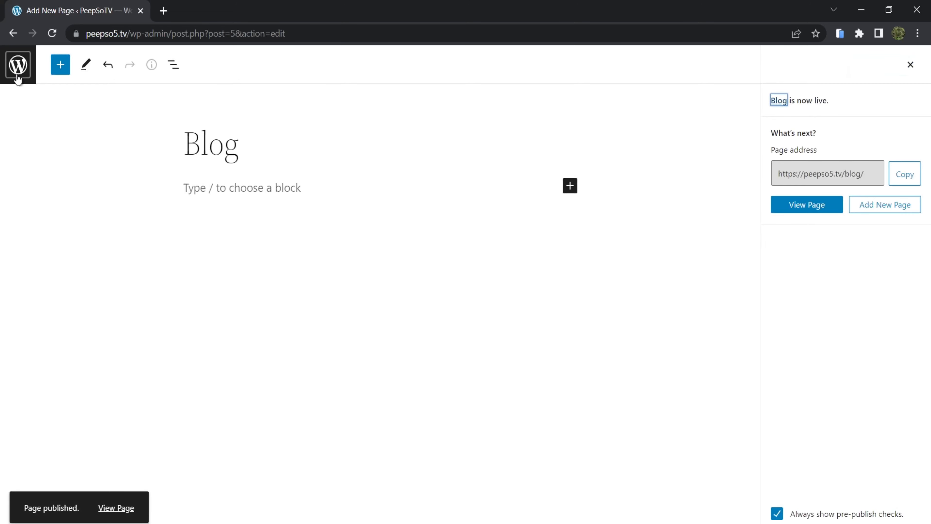
left_click(18, 66)
- Move the default Sample Page to the trash
mouse_move(295, 285)
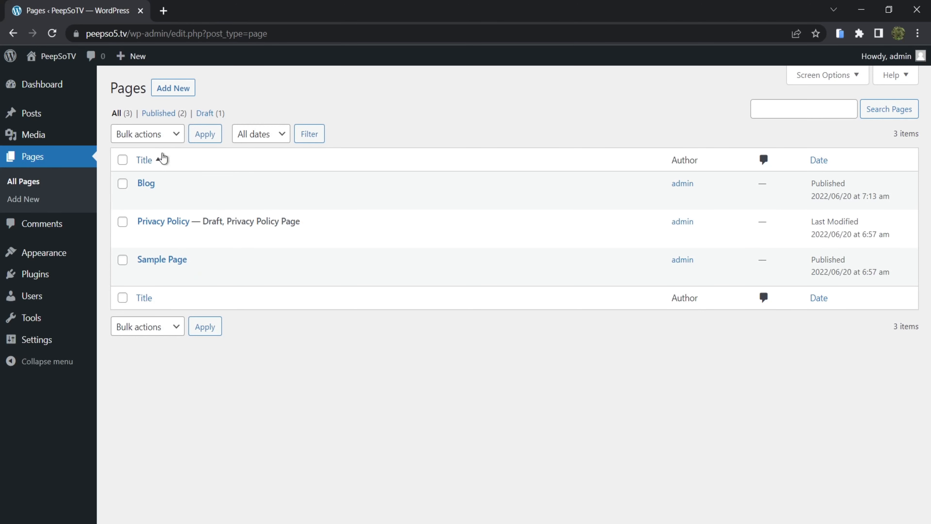
mouse_move(157, 230)
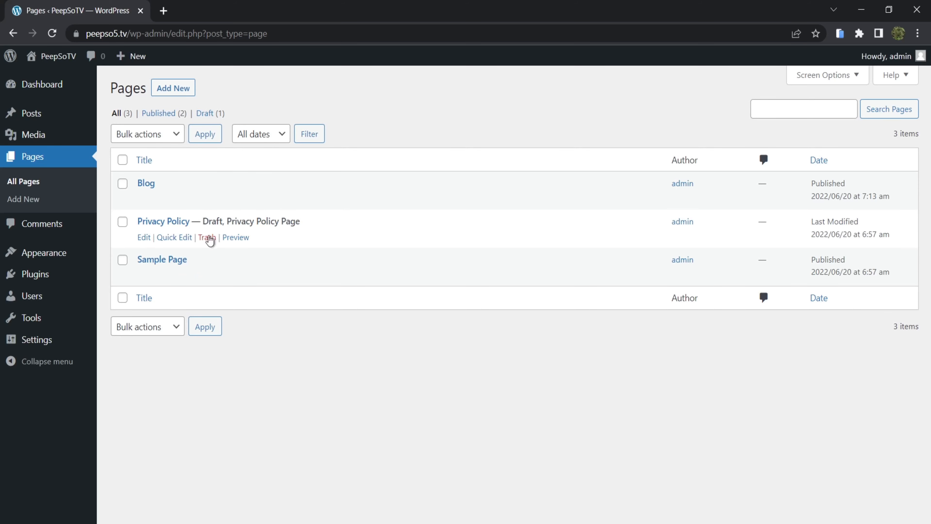
mouse_move(138, 267)
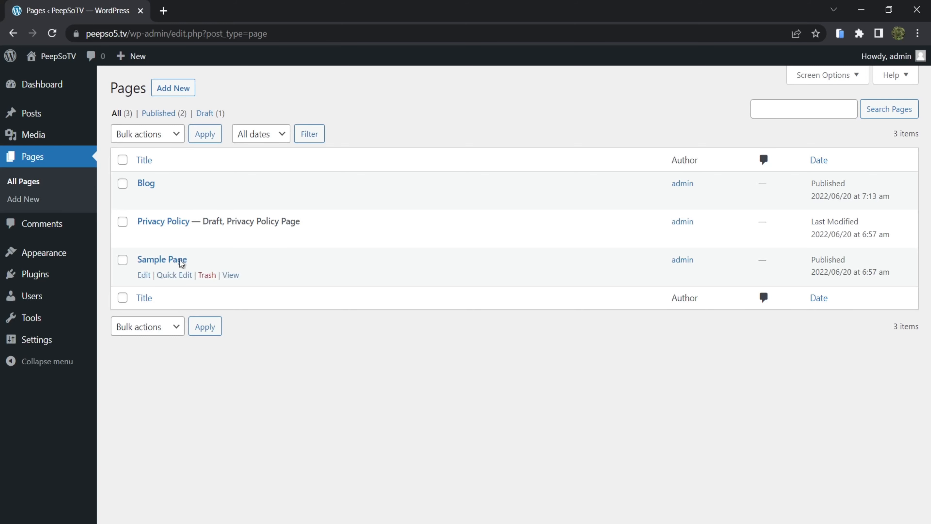
left_click(207, 275)
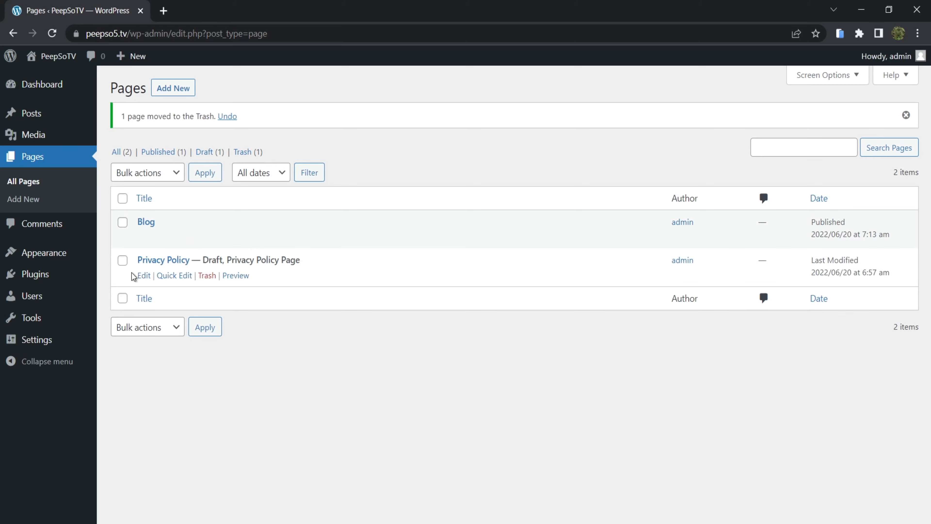
- Look through the draft Privacy Policy page's content, return to the page list, and move that page to the trash
left_click(143, 276)
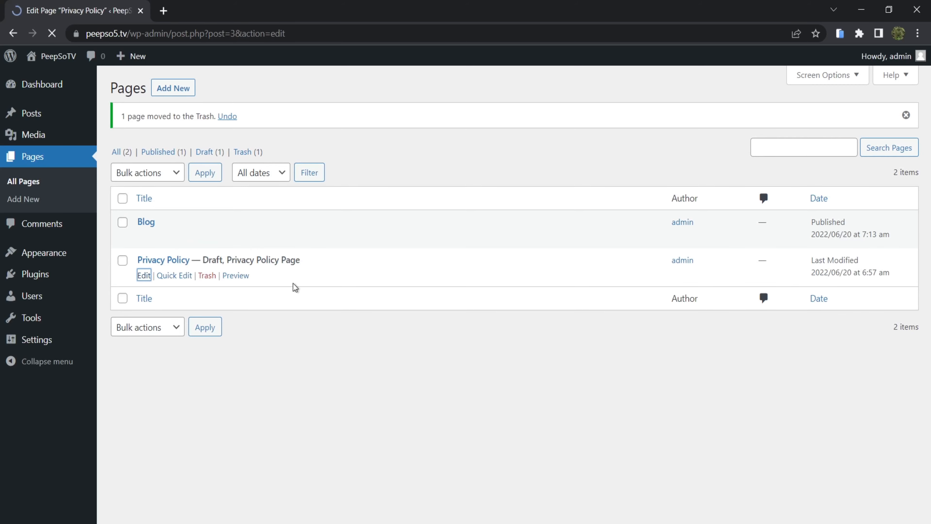
scroll(421, 293, "down", 5)
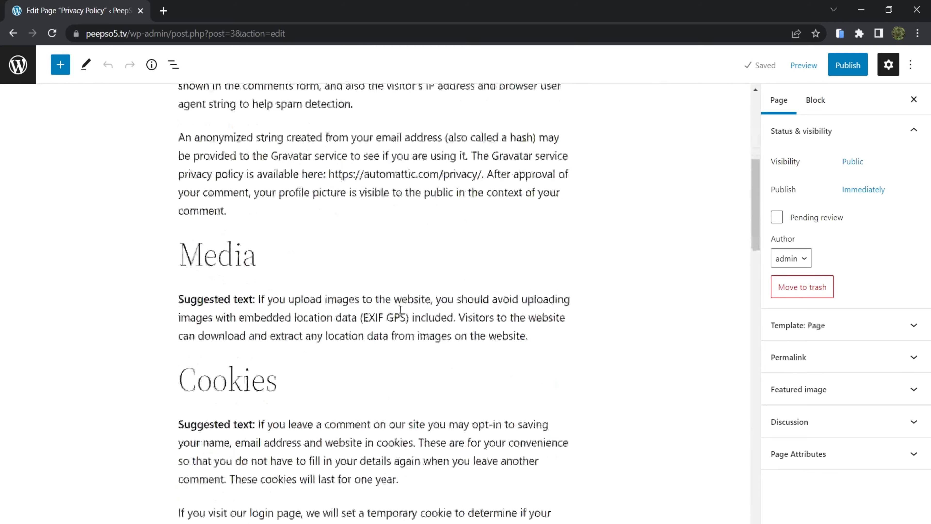
scroll(401, 311, "up", 5)
left_click(13, 33)
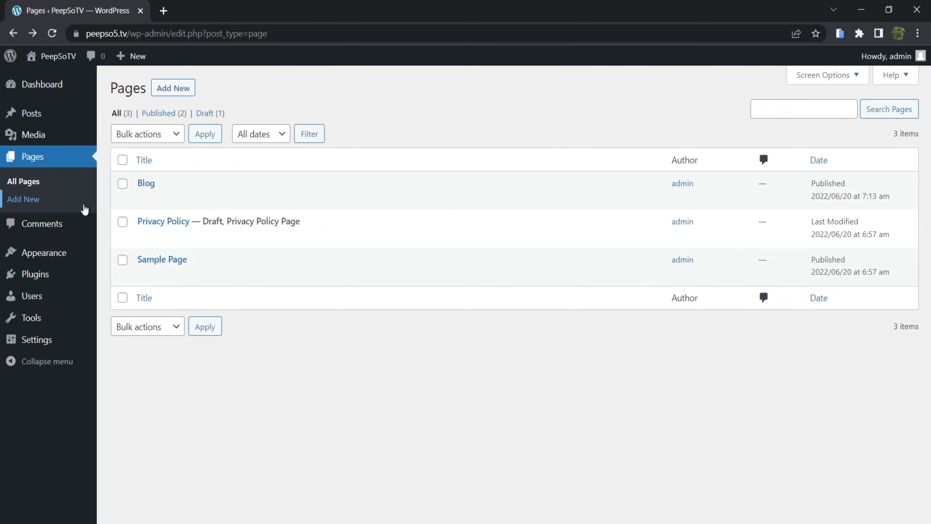
left_click(206, 237)
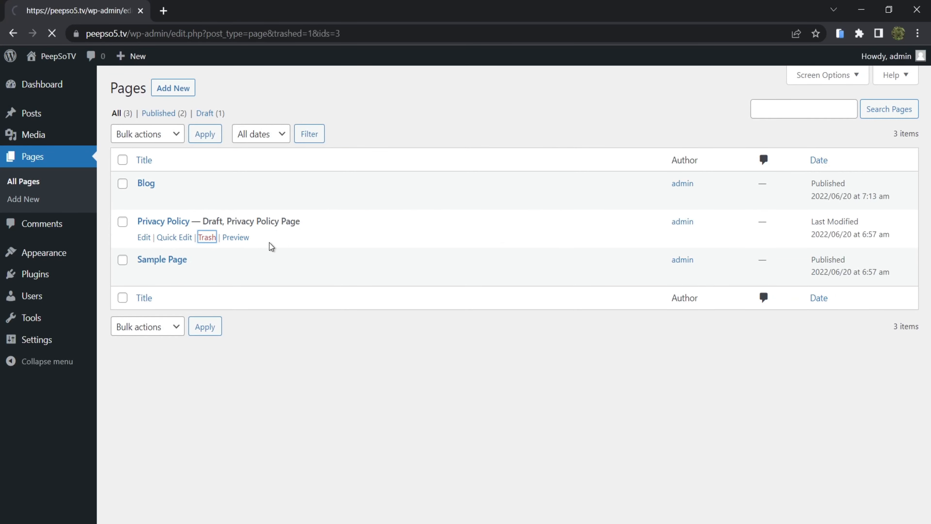
- Permanently delete all the trashed pages in bulk and return to the full page list
left_click(206, 152)
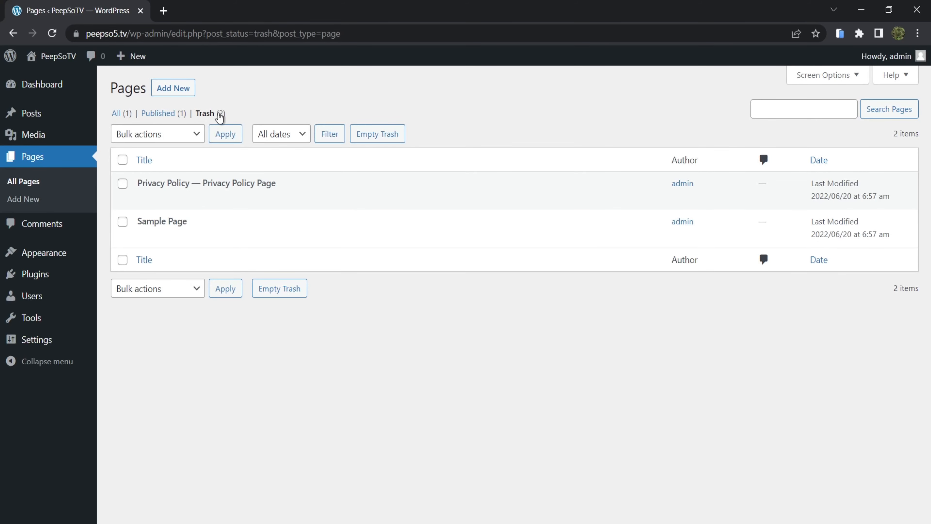
left_click(123, 159)
left_click(198, 136)
left_click(154, 175)
left_click(225, 135)
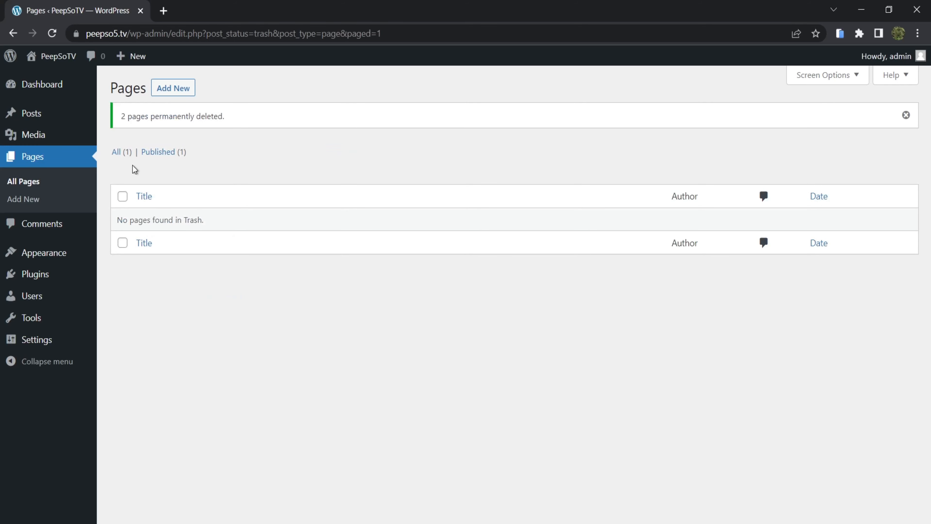
left_click(116, 151)
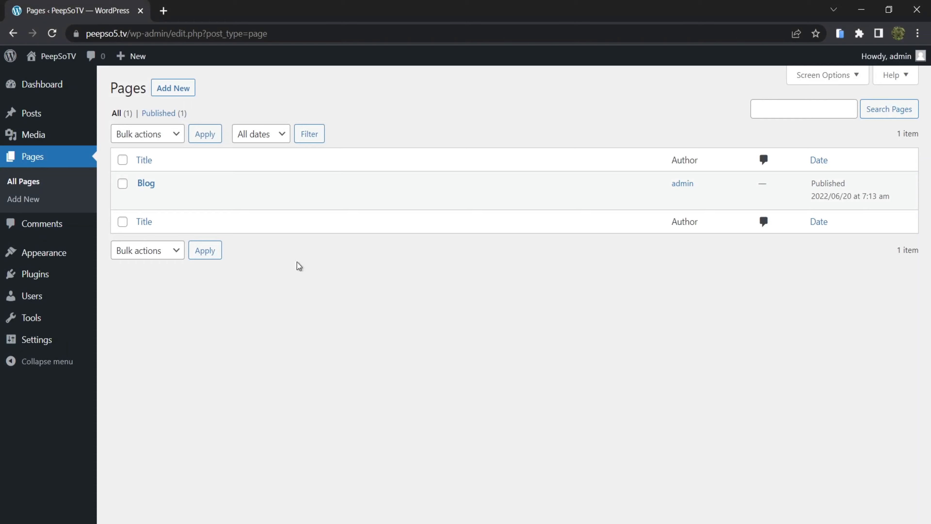
- Move the default "Hello world!" post to the trash and delete it permanently
left_click(33, 115)
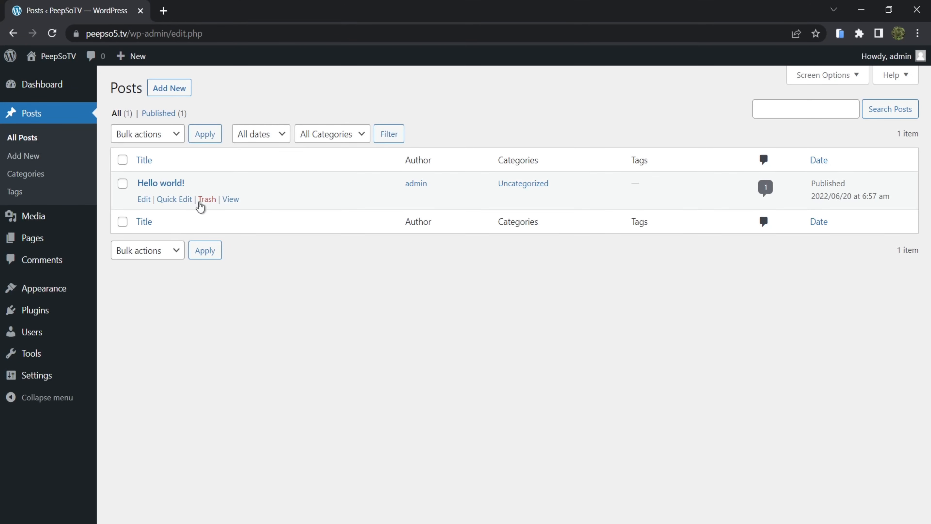
left_click(207, 199)
left_click(150, 153)
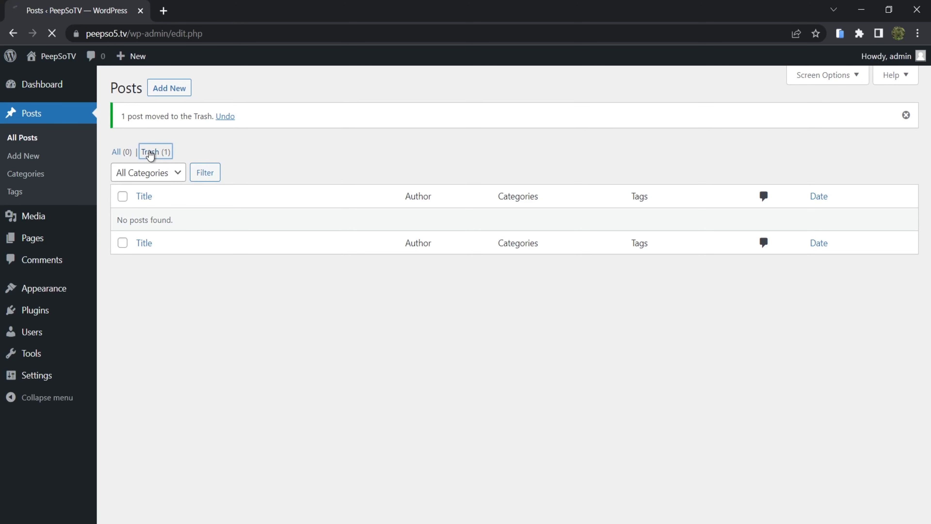
left_click(122, 160)
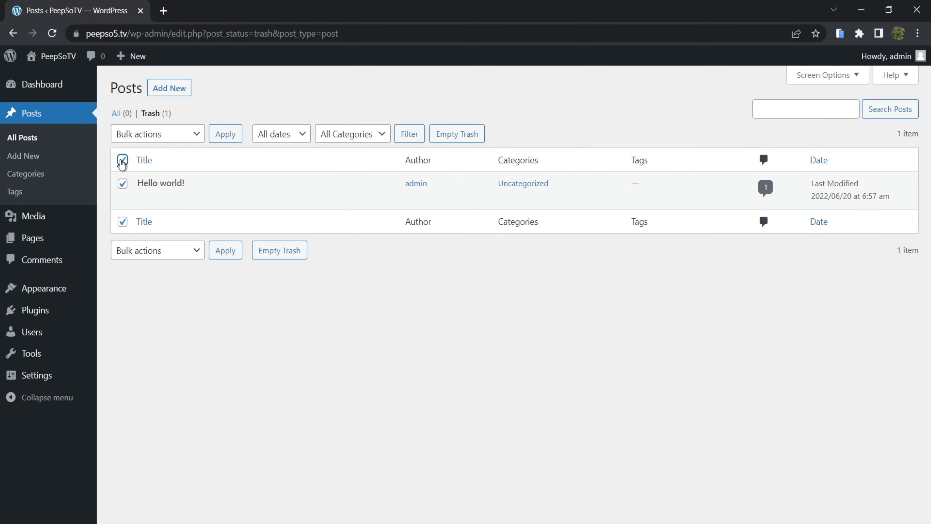
left_click(190, 138)
left_click(164, 173)
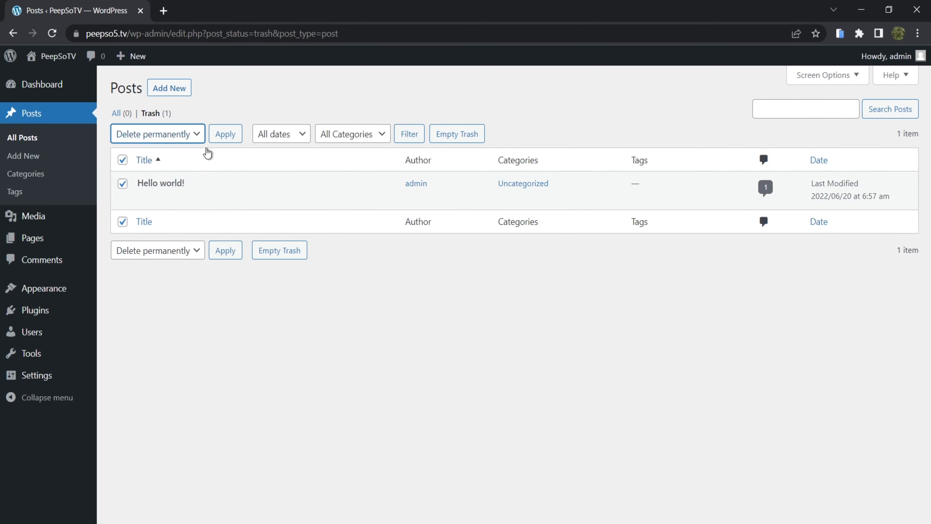
left_click(219, 136)
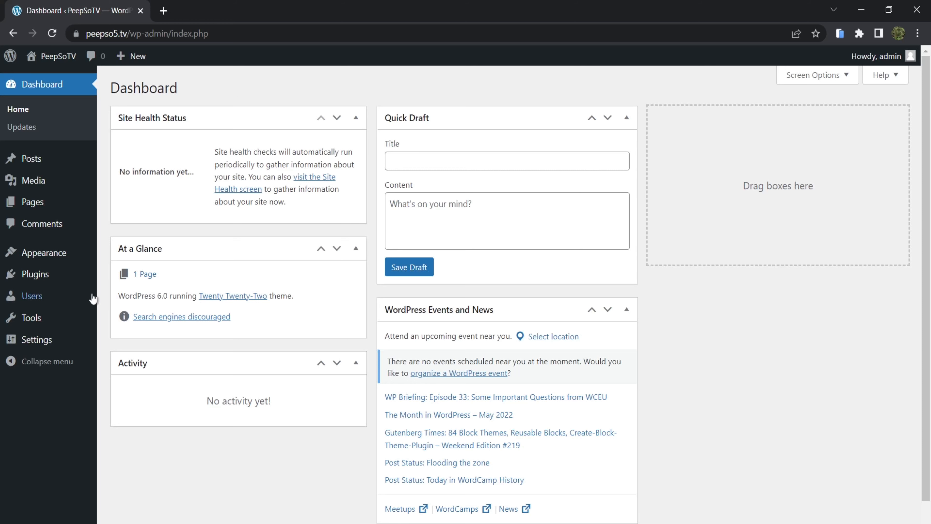
- Disable comment submission on new posts in the discussion settings and save the changes
mouse_move(36, 343)
left_click(126, 395)
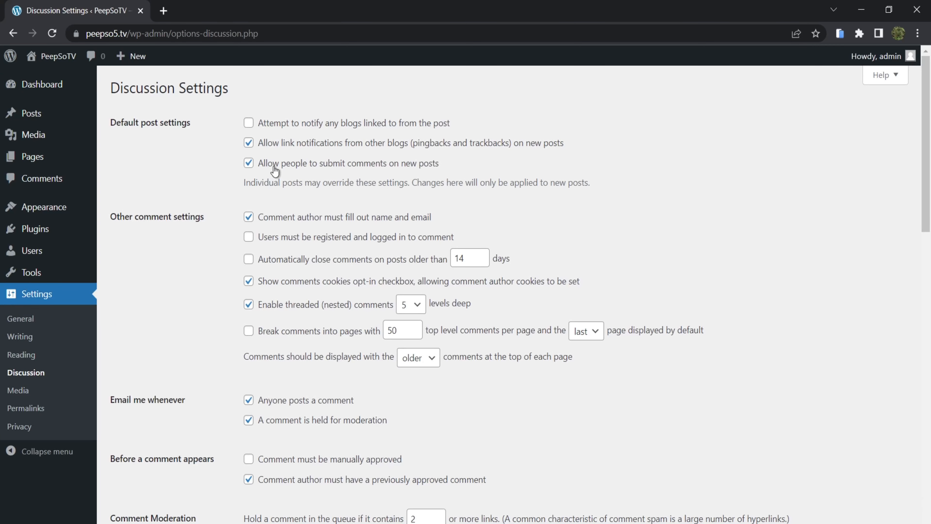
left_click(249, 164)
scroll(361, 264, "down", 10)
scroll(362, 294, "down", 8)
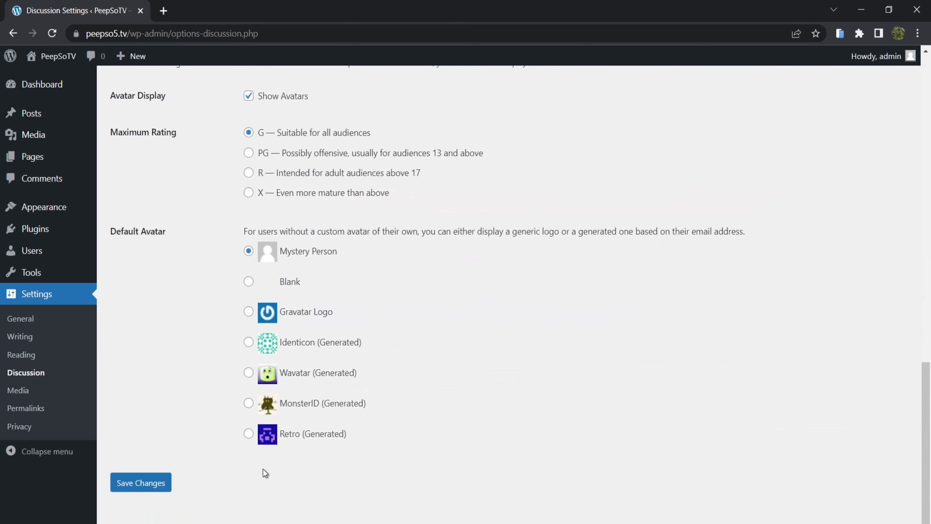
left_click(158, 485)
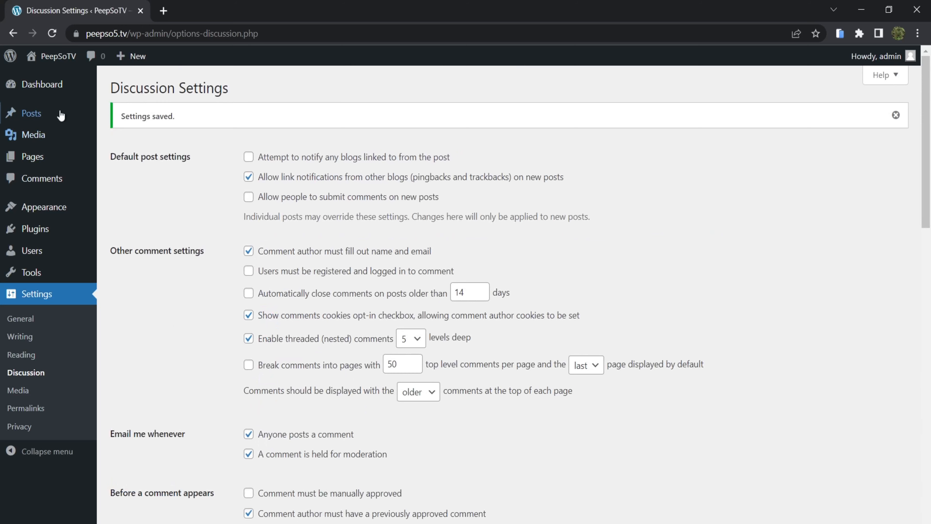
- Search the plugin directory for "PeepSo" and install and activate the Community by PeepSo plugin
left_click(79, 92)
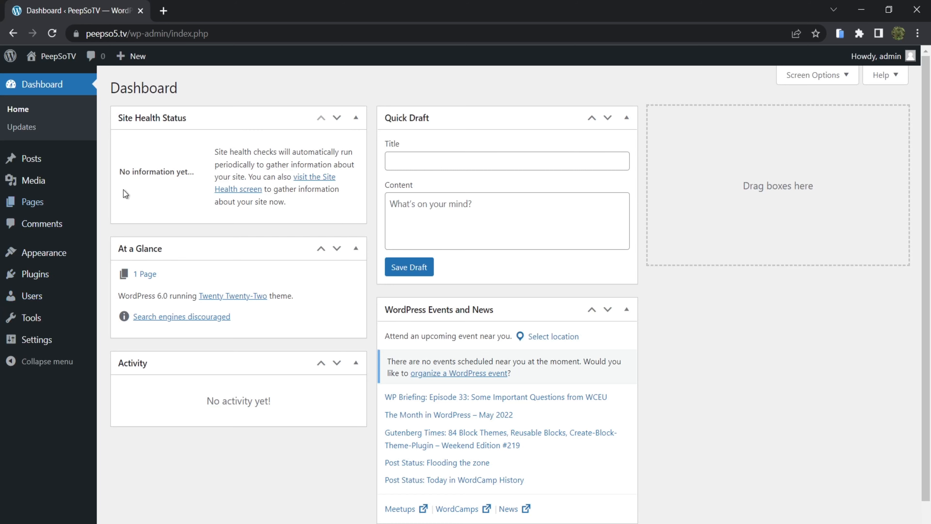
mouse_move(33, 274)
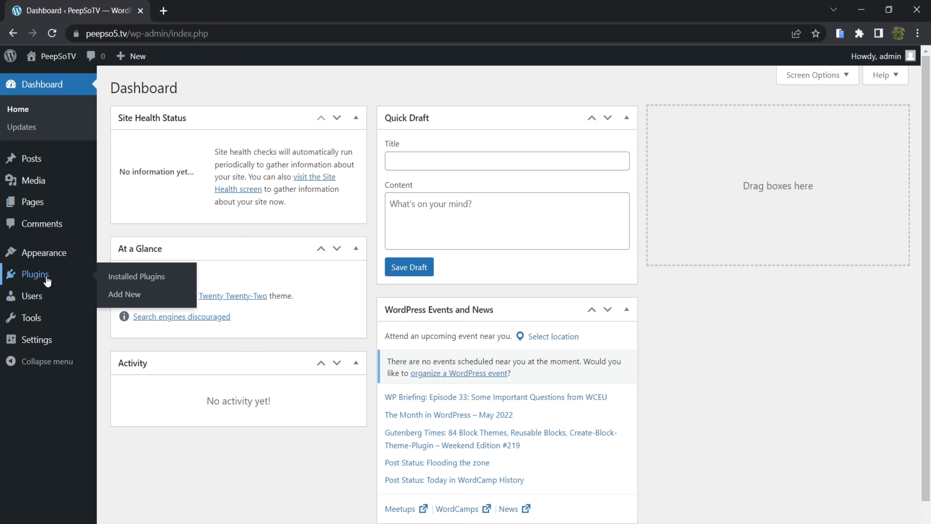
left_click(128, 294)
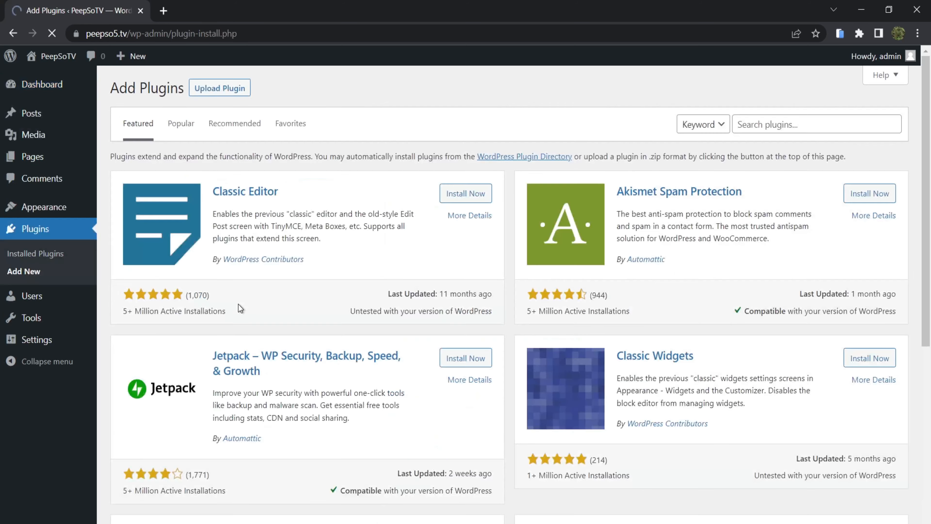
left_click(771, 124)
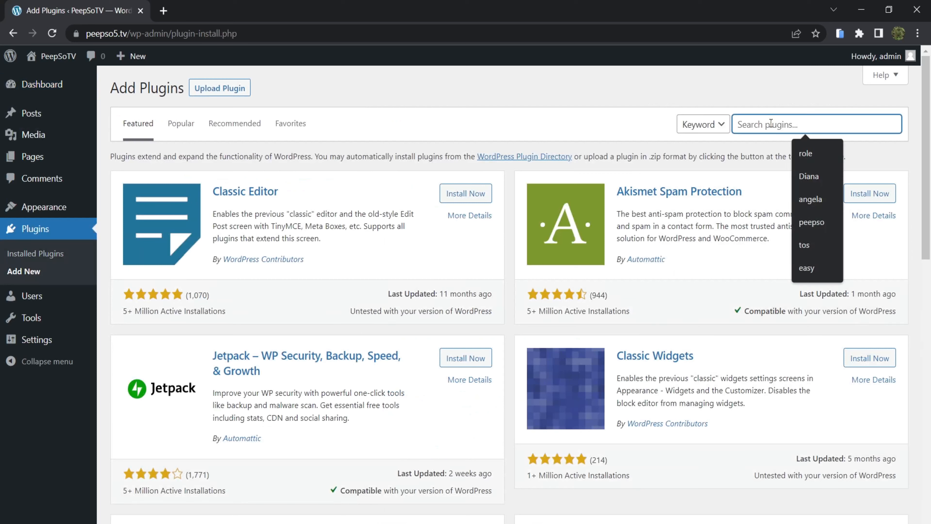
type("PeepSo")
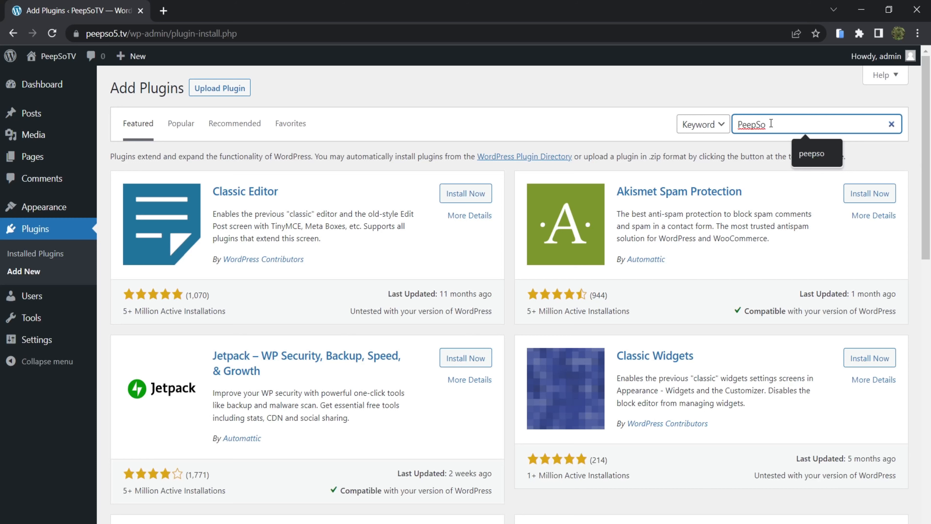
key("Return")
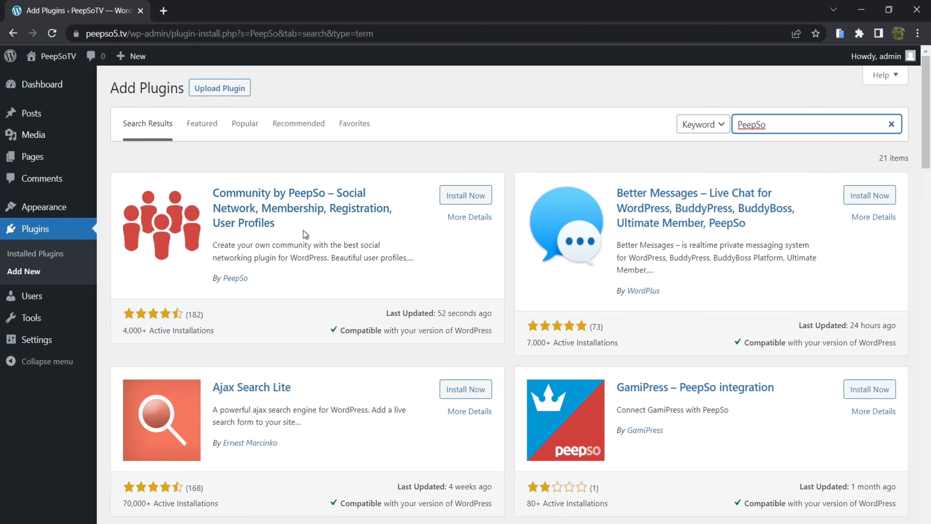
left_click(476, 196)
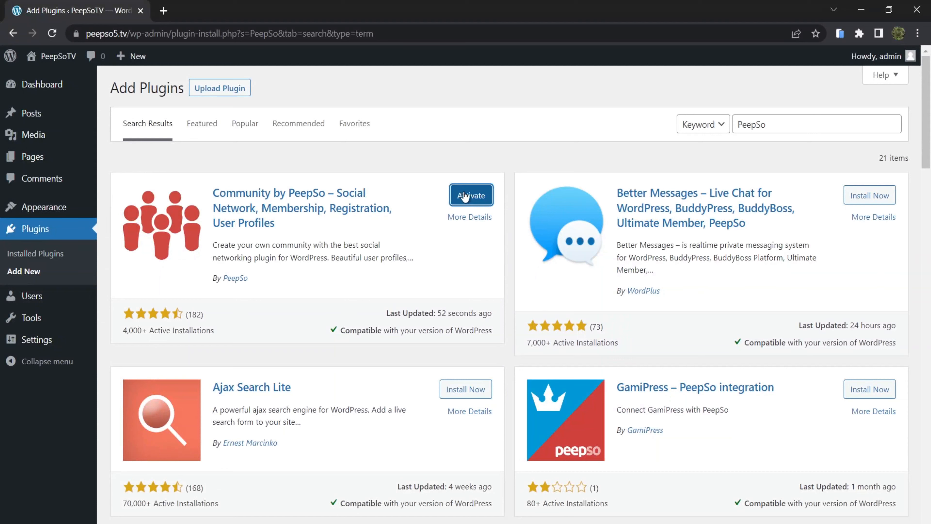
left_click(462, 197)
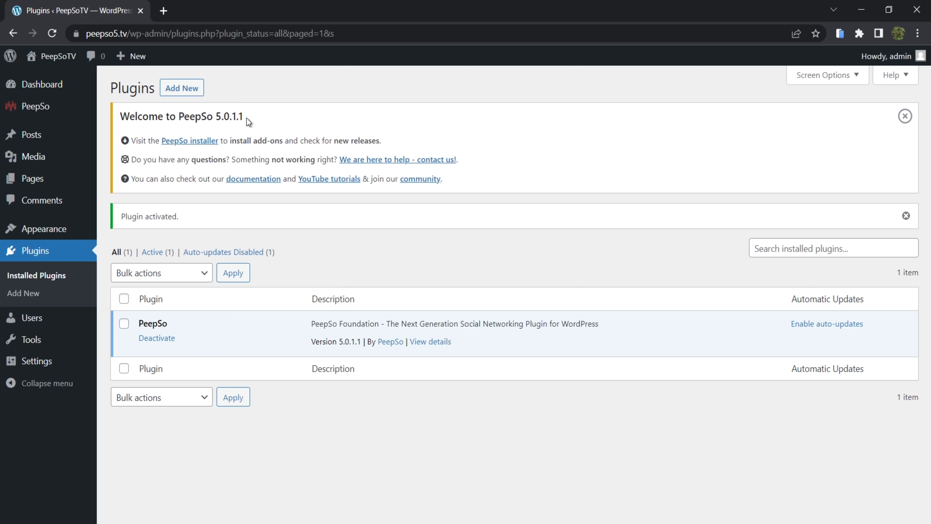
- Dismiss the PeepSo welcome notice and the plugin activation notice above the installed plugins
left_click_drag(246, 118, 218, 116)
left_click(905, 116)
left_click(906, 118)
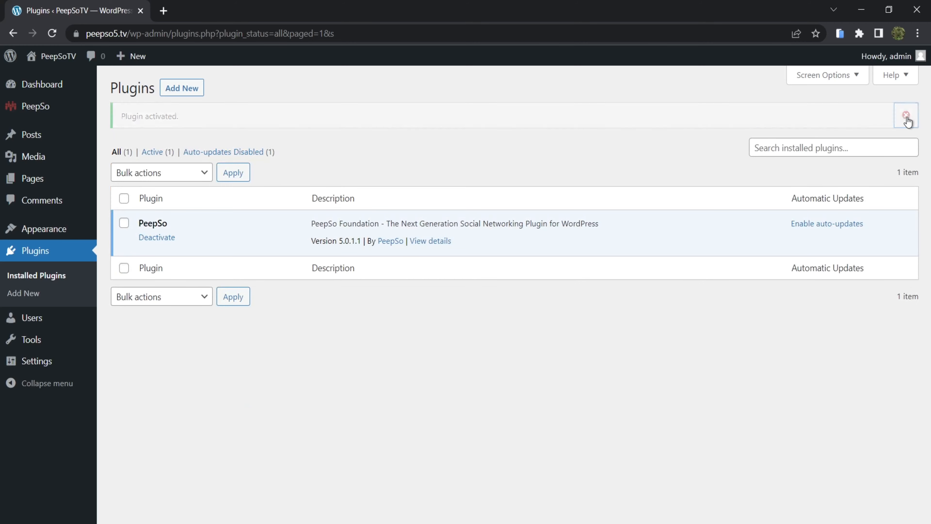
- Enter the license key in the PeepSo installer and check the license for the available add-ons
mouse_move(40, 109)
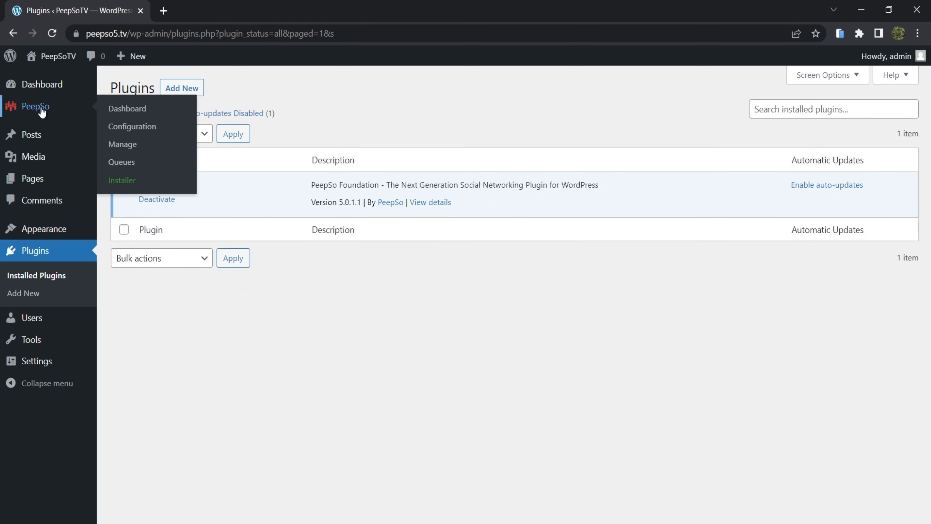
left_click(121, 182)
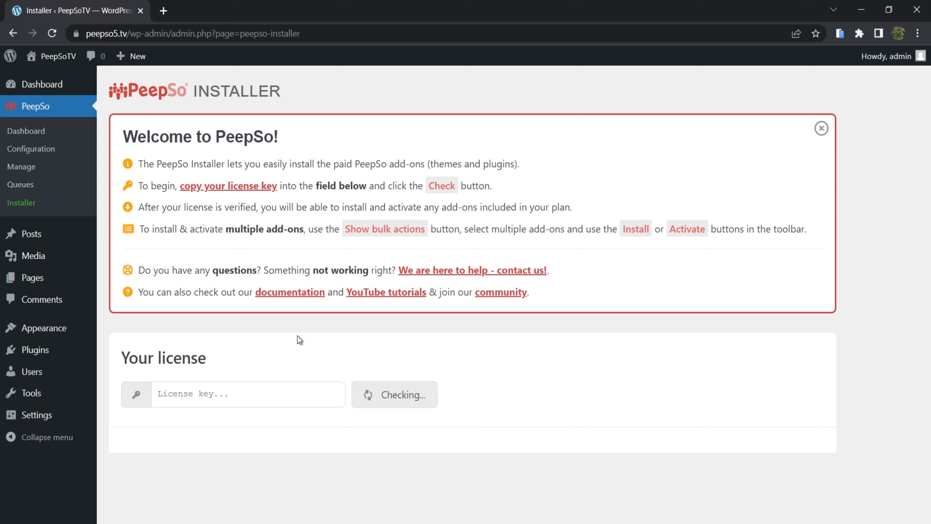
scroll(472, 384, "down", 3)
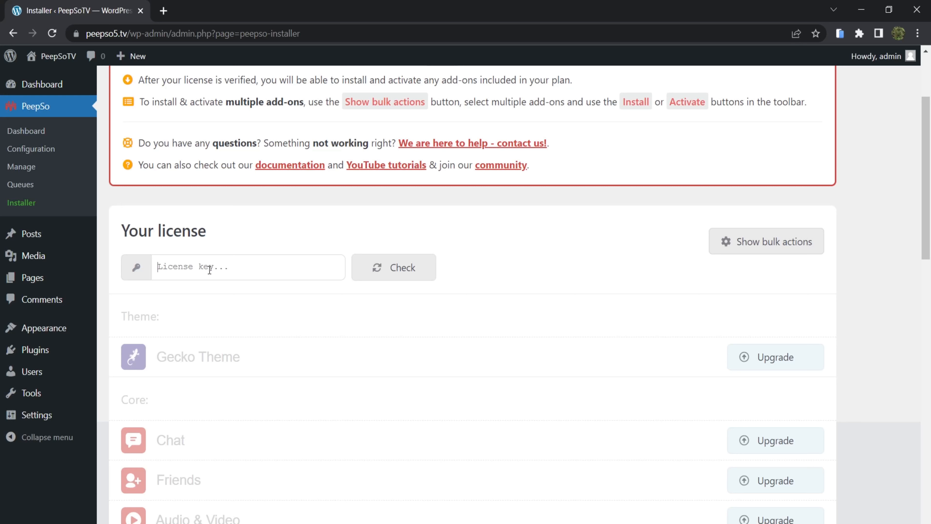
left_click(225, 273)
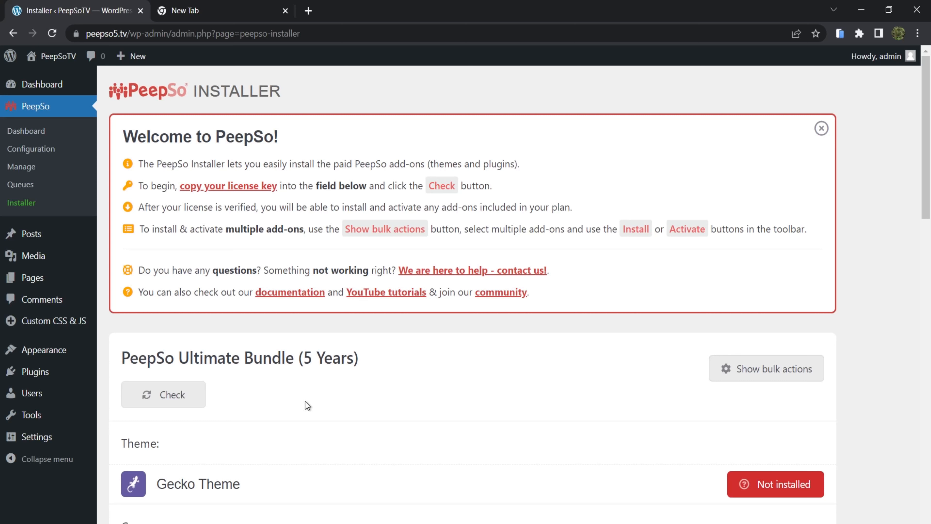
left_click(166, 401)
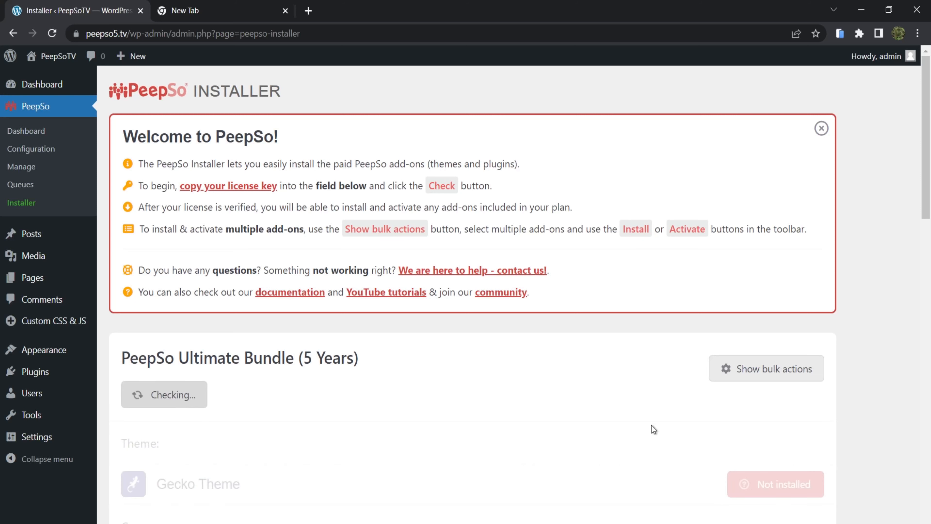
scroll(653, 430, "down", 2)
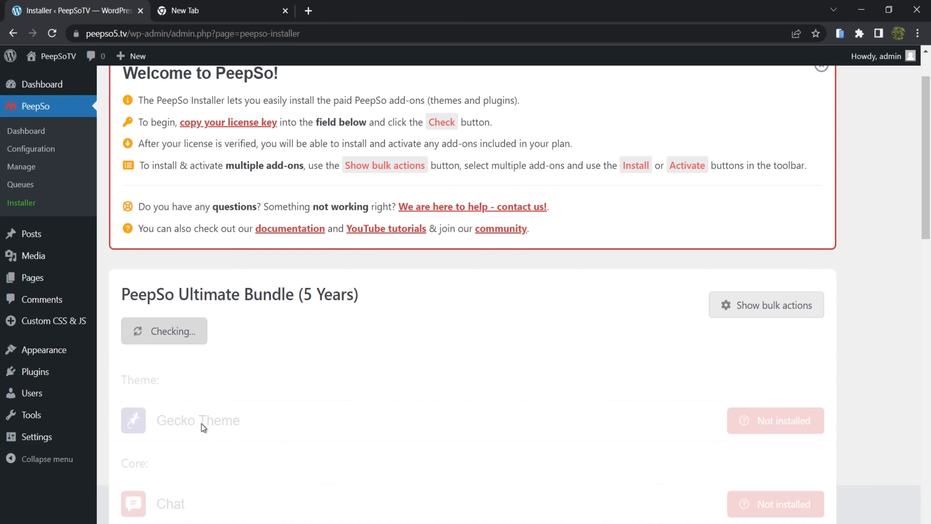
scroll(615, 258, "up", 2)
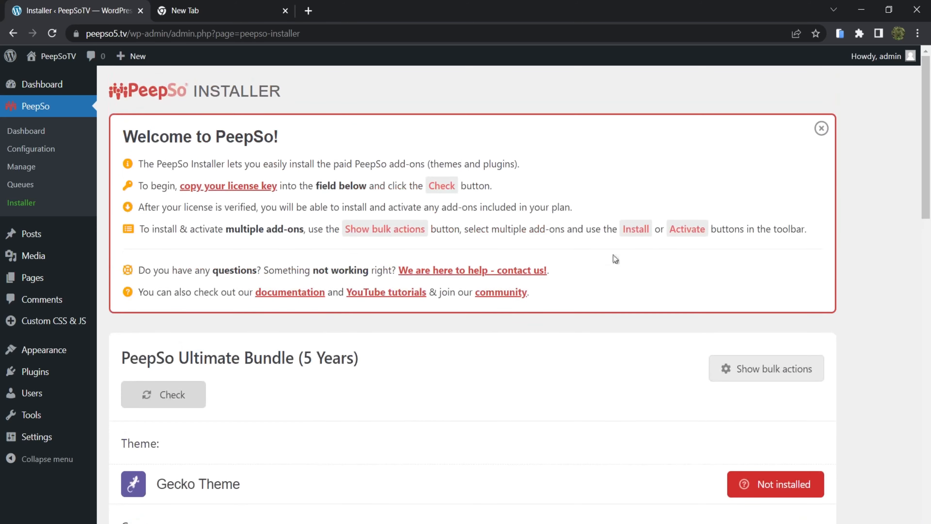
- Dismiss the installer's welcome notice and install and activate the Gecko Theme
left_click(821, 129)
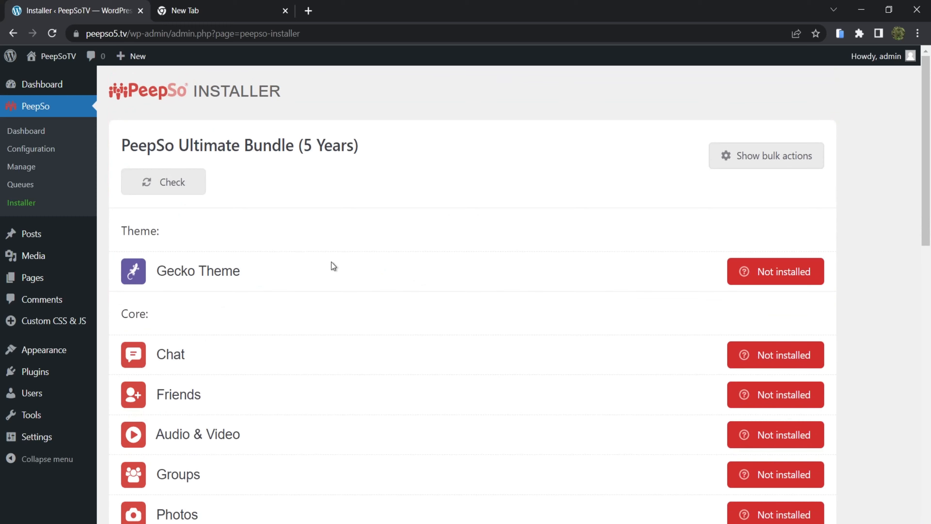
left_click(751, 272)
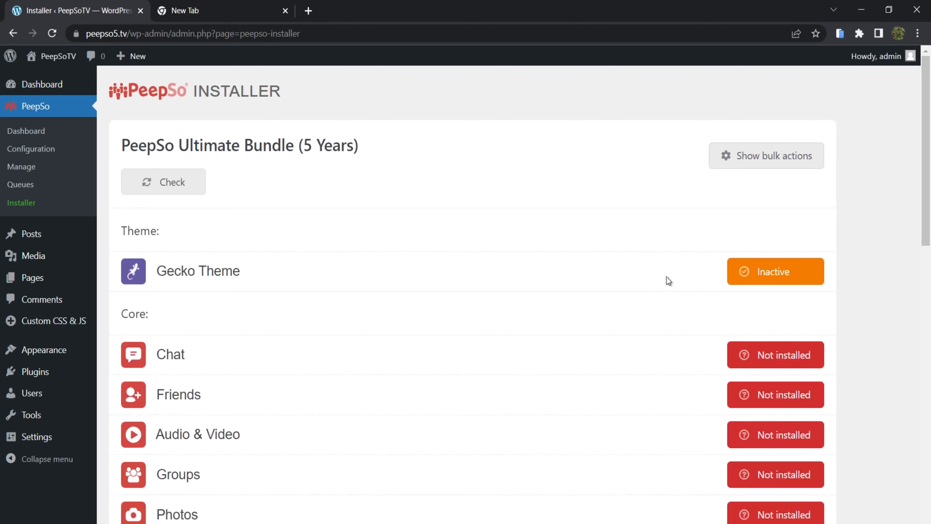
left_click(770, 277)
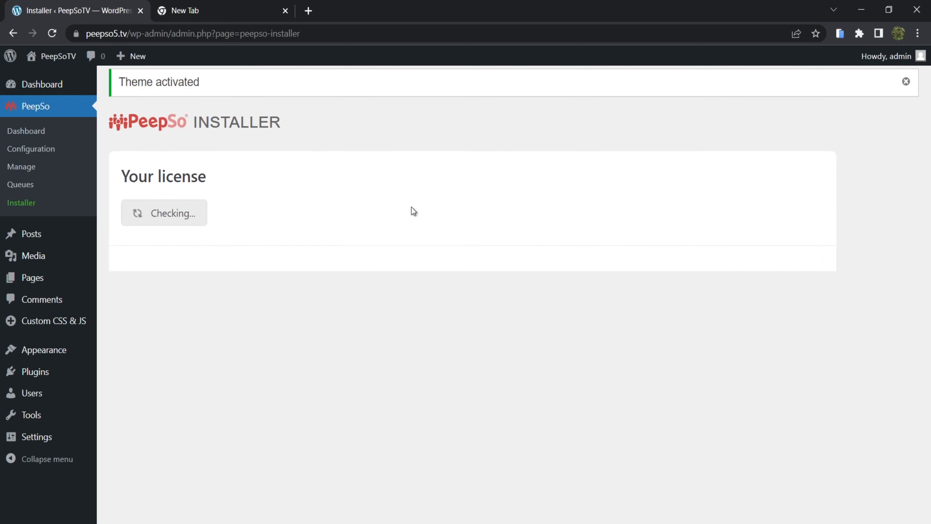
- Open the site's community page in a new browser tab, close the empty tab, and view the activity page
mouse_move(57, 54)
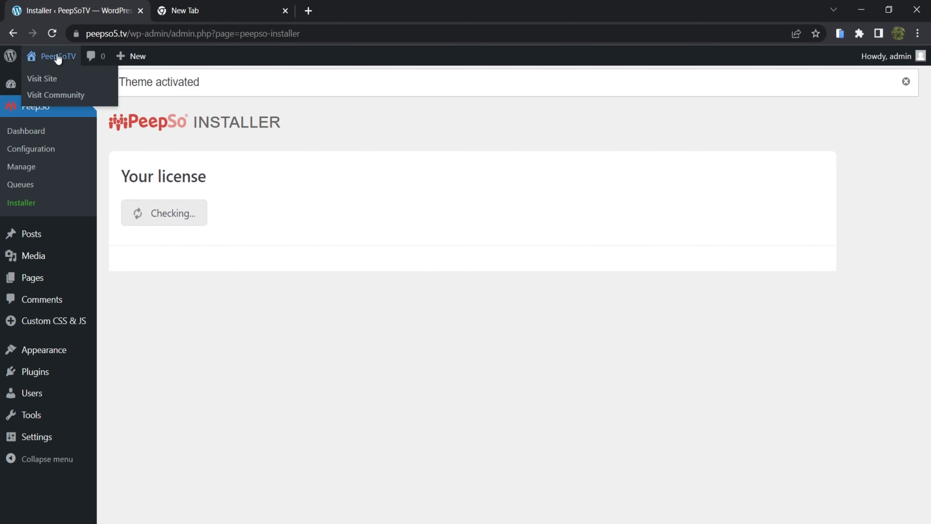
right_click(53, 94)
left_click(91, 108)
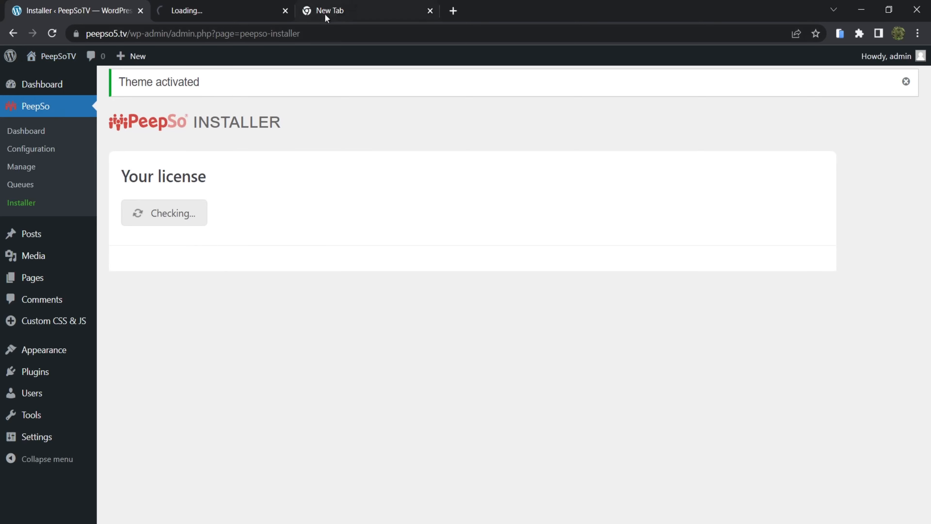
left_click(429, 10)
left_click(217, 10)
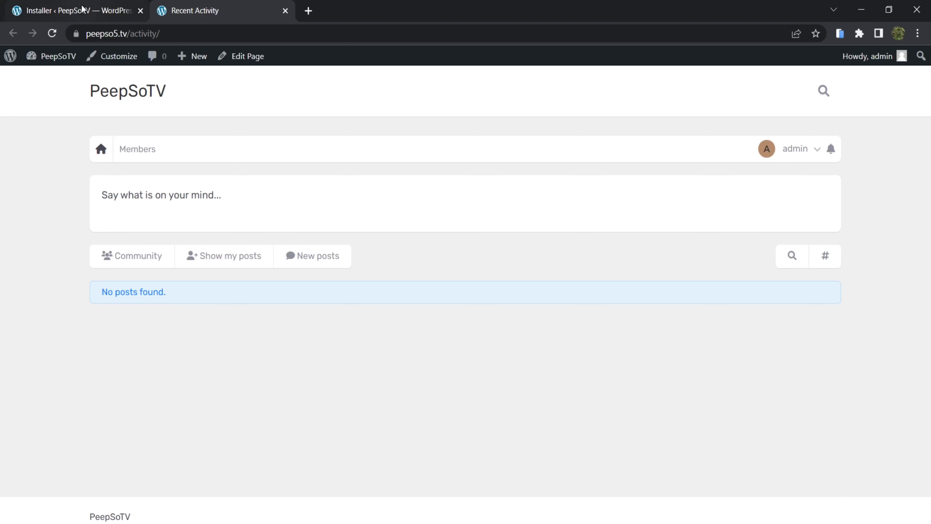
- Return to the site admin, search new plugins for "child", and install and activate Child Theme Configurator
left_click(94, 13)
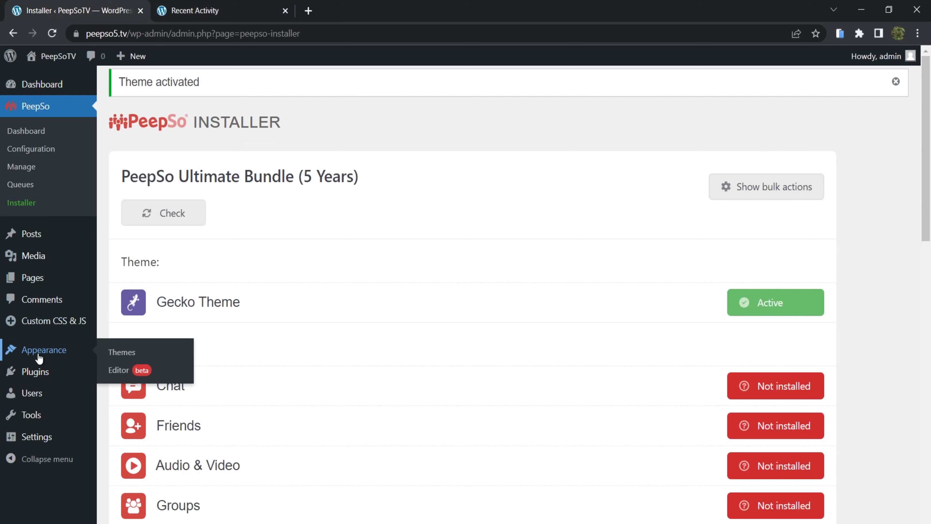
mouse_move(31, 375)
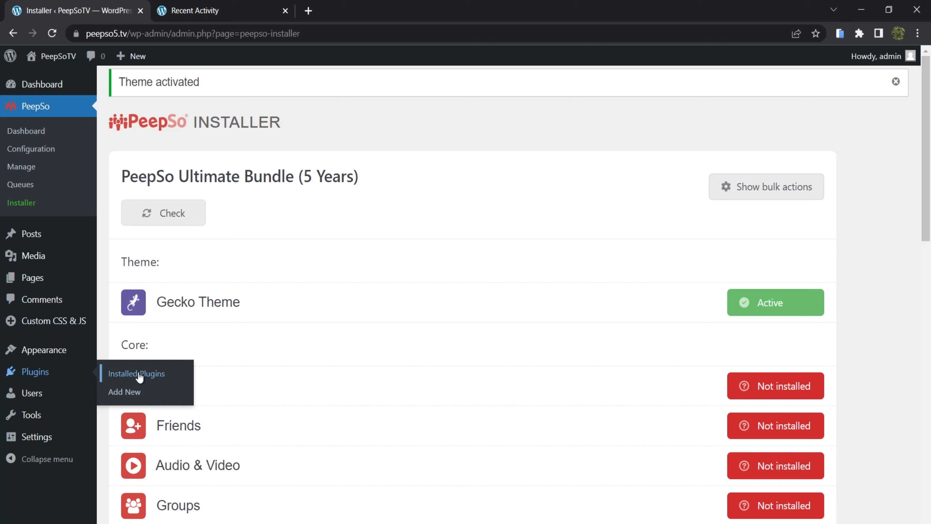
left_click(114, 392)
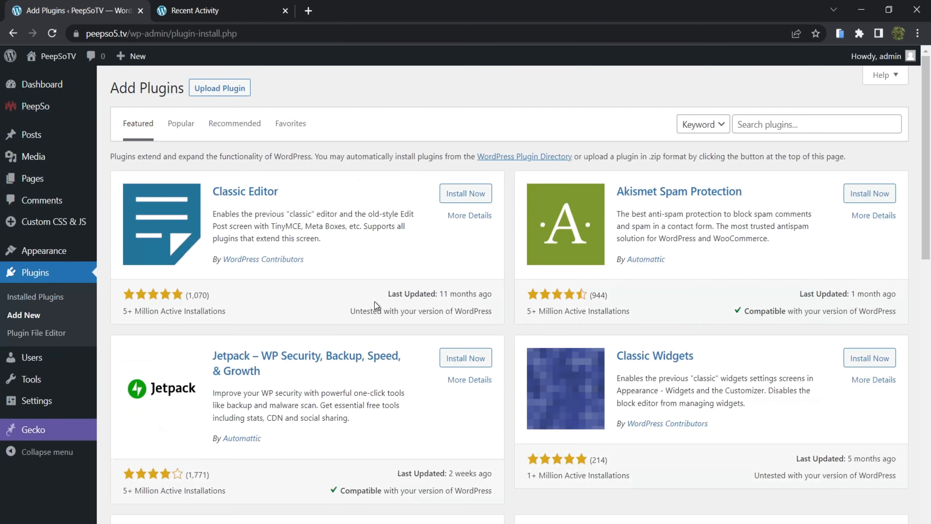
left_click(755, 123)
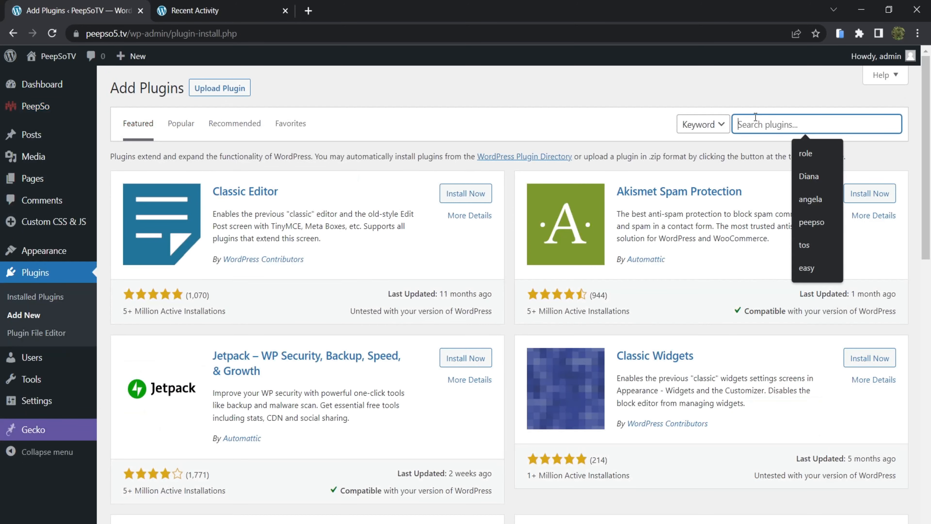
type("child")
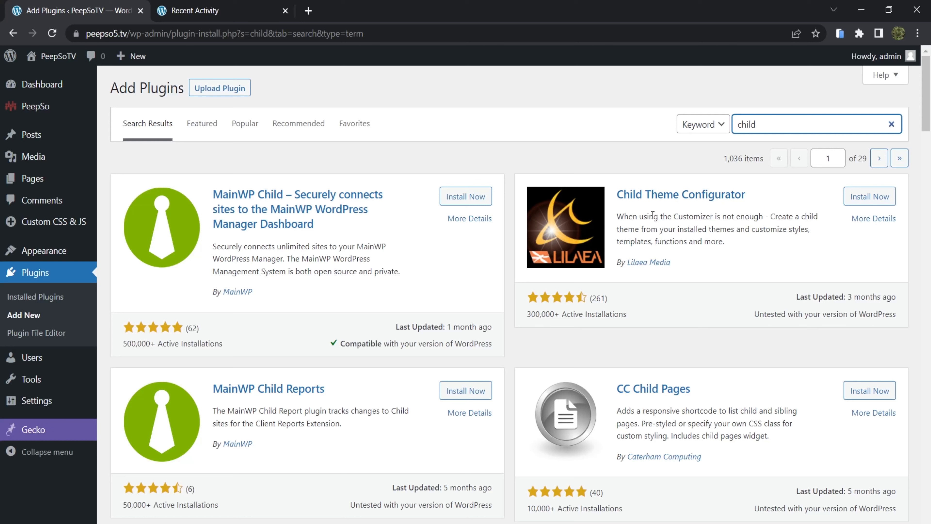
left_click(864, 203)
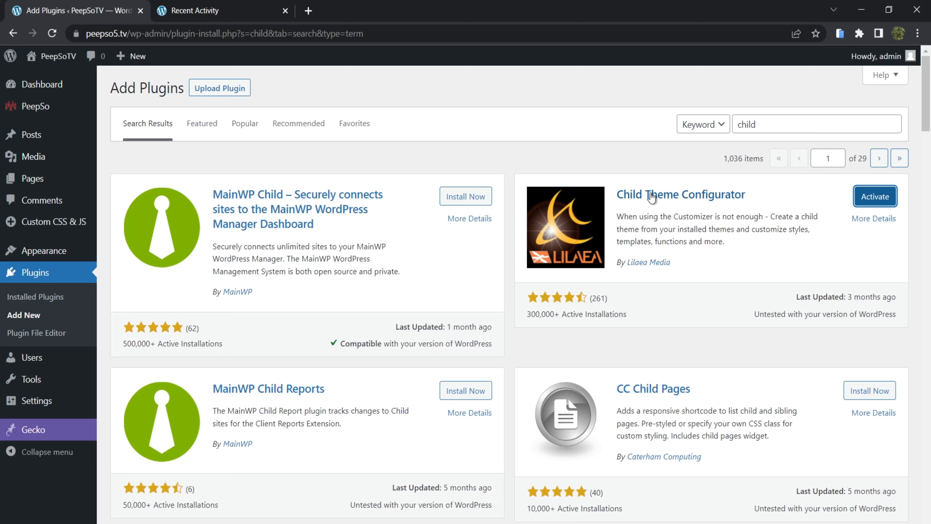
left_click(878, 202)
left_click(878, 202)
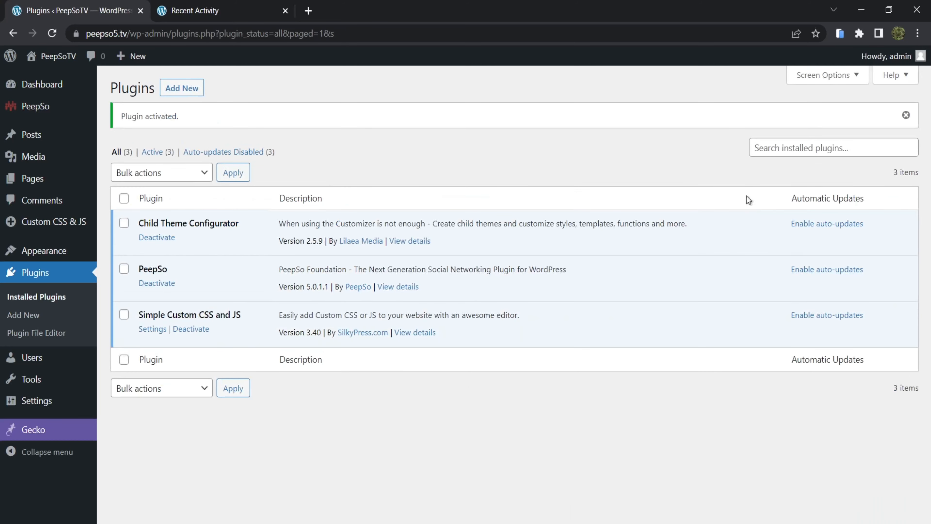
- Analyze PeepSo Theme: Gecko as the parent for a new child theme and dismiss the configurator's thank-you notice
mouse_move(30, 402)
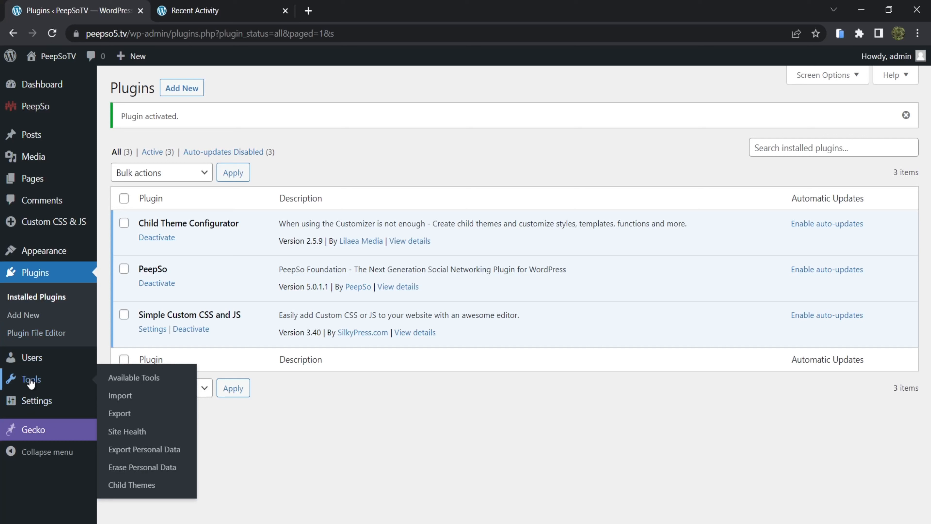
left_click(123, 487)
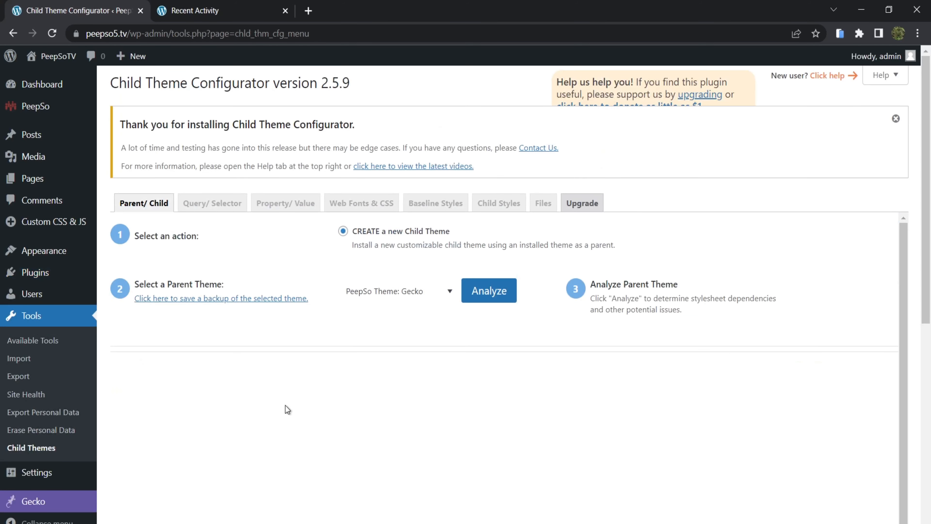
left_click(491, 293)
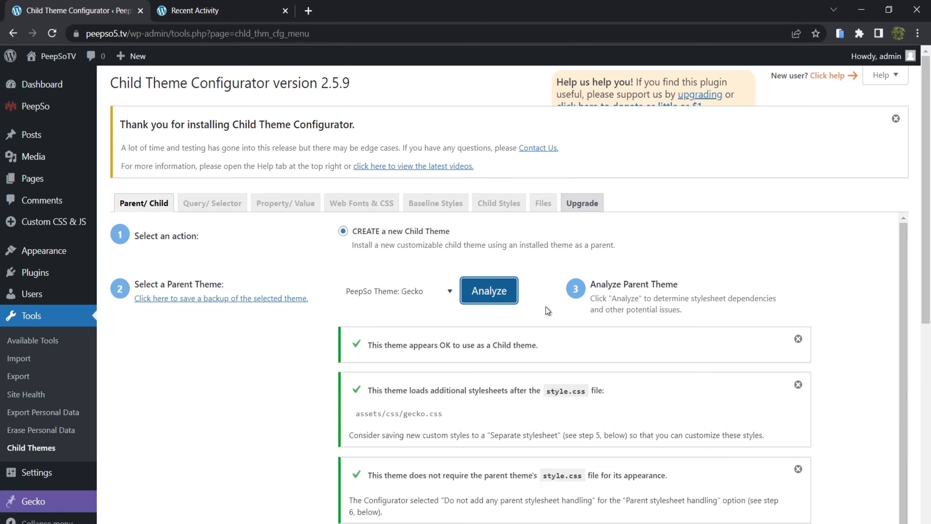
left_click(896, 118)
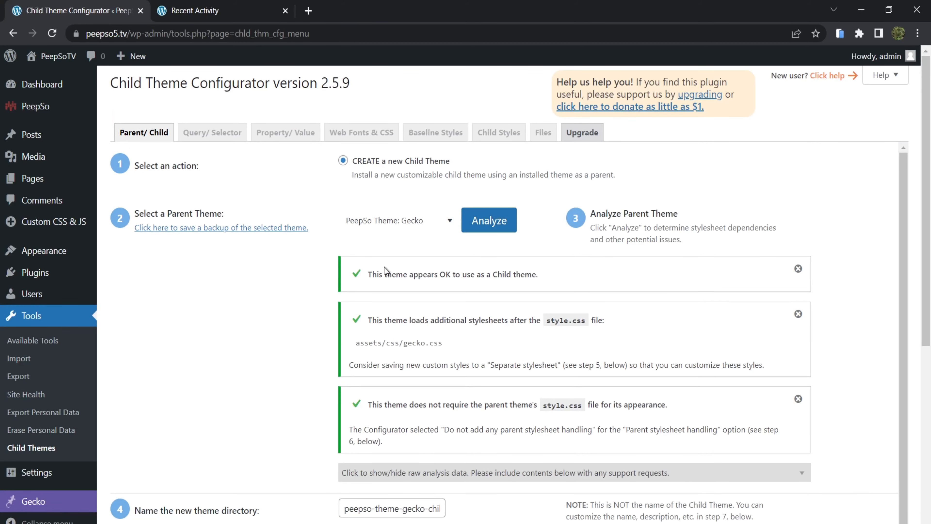
- Create the new Gecko child theme with the default directory name, primary stylesheet and no added parent stylesheet handling
scroll(259, 318, "down", 5)
scroll(306, 292, "down", 3)
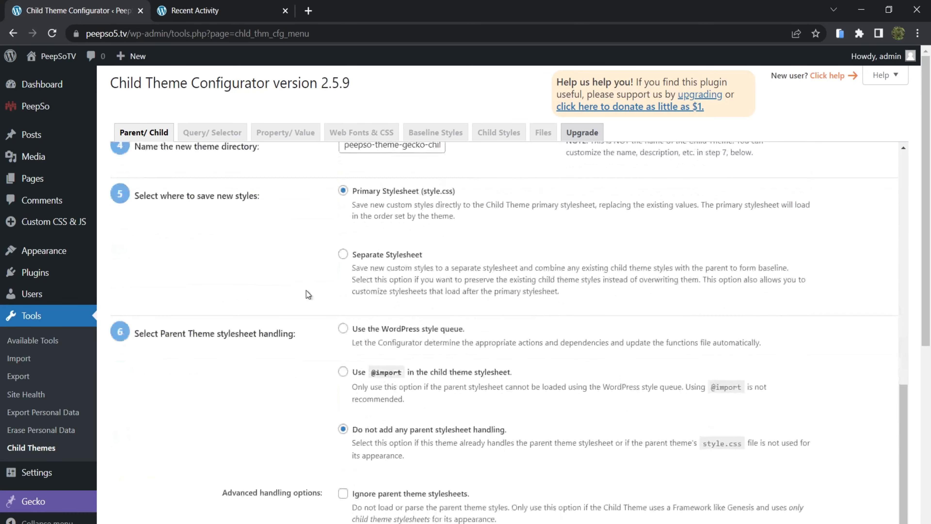
scroll(589, 360, "down", 1)
scroll(587, 348, "down", 6)
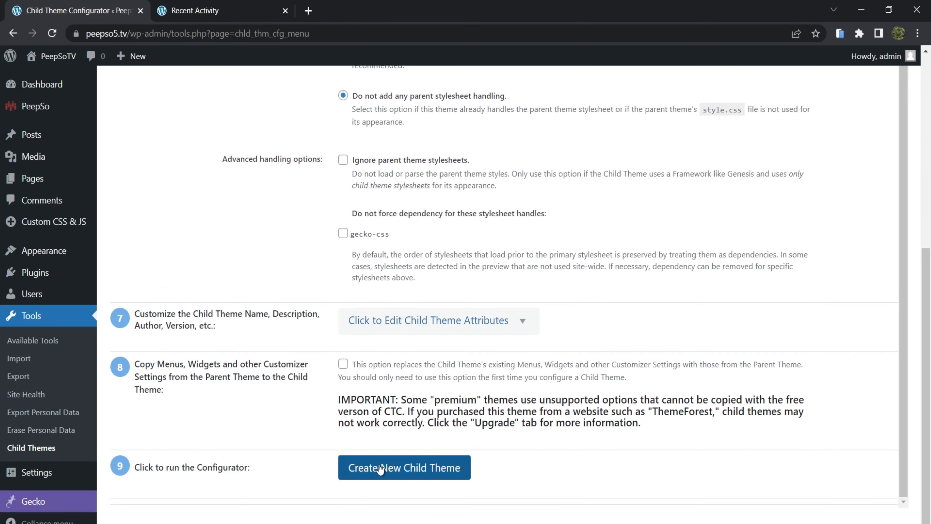
left_click(394, 473)
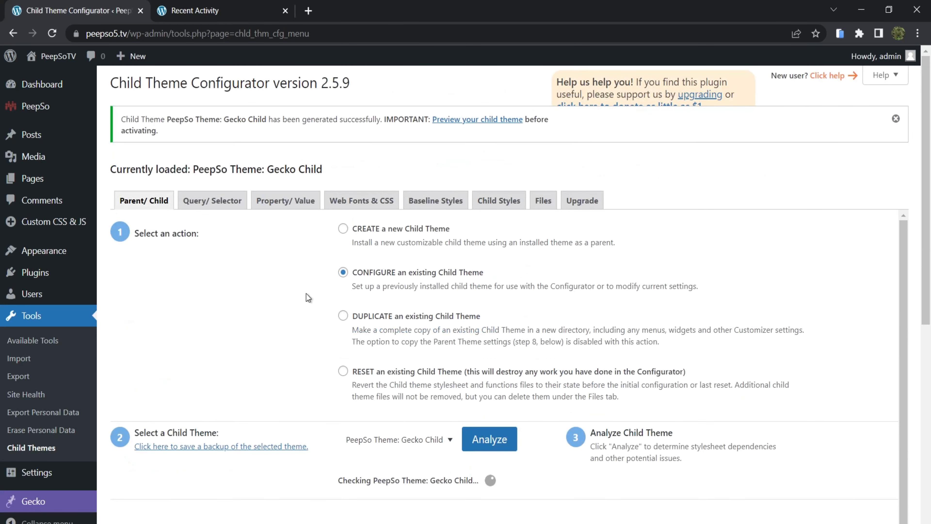
- Run the configurator on the existing PeepSo Theme: Gecko Child, keeping its settings, and review the child theme's options
scroll(264, 347, "down", 3)
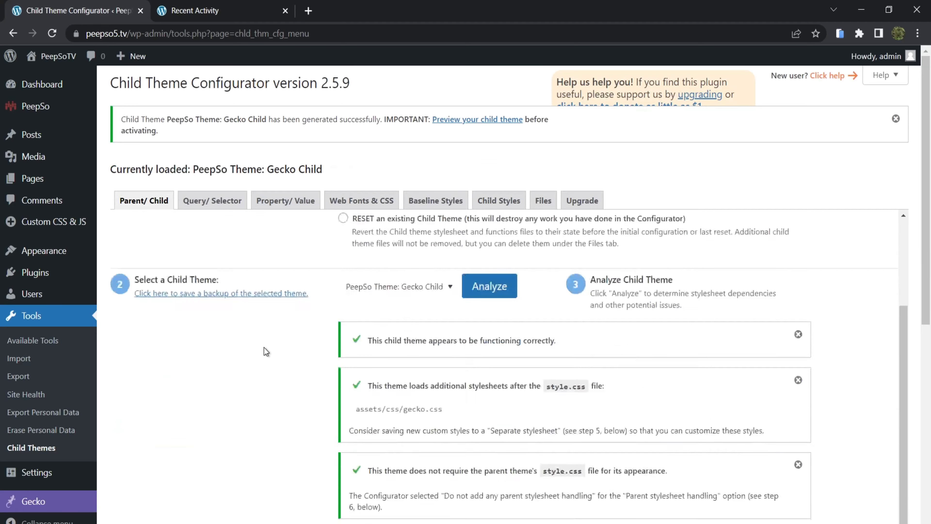
scroll(264, 347, "down", 8)
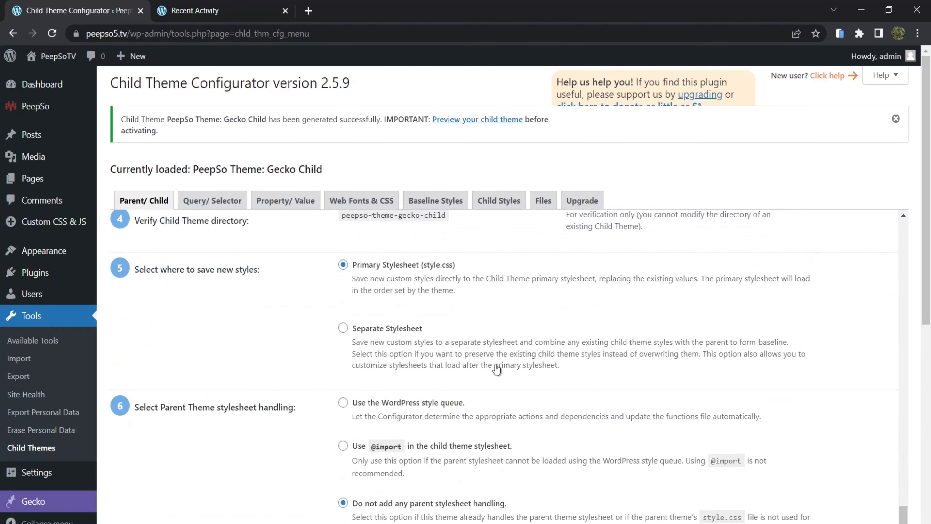
scroll(496, 368, "down", 10)
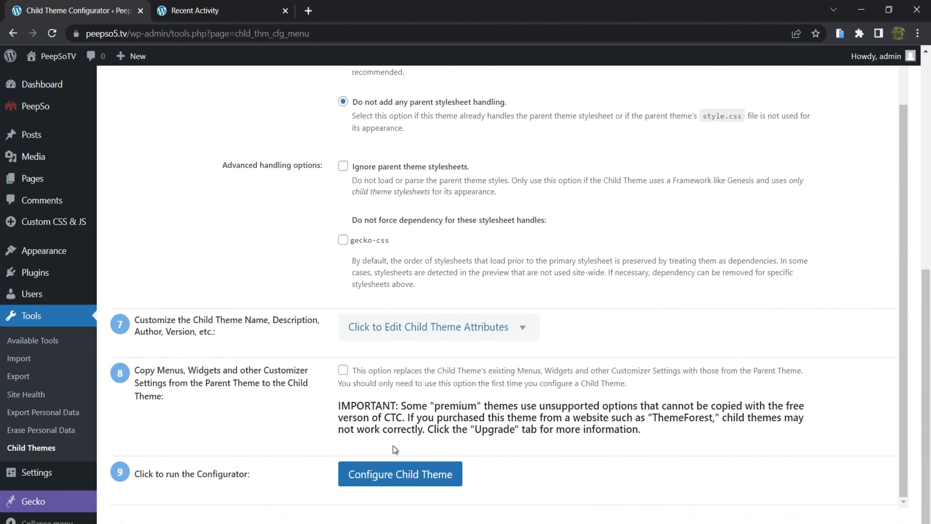
left_click(399, 483)
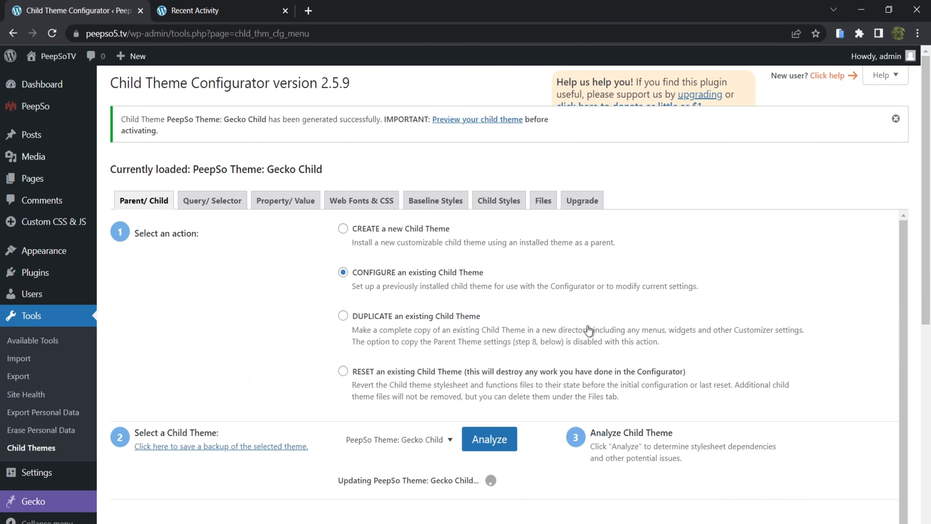
scroll(314, 330, "down", 10)
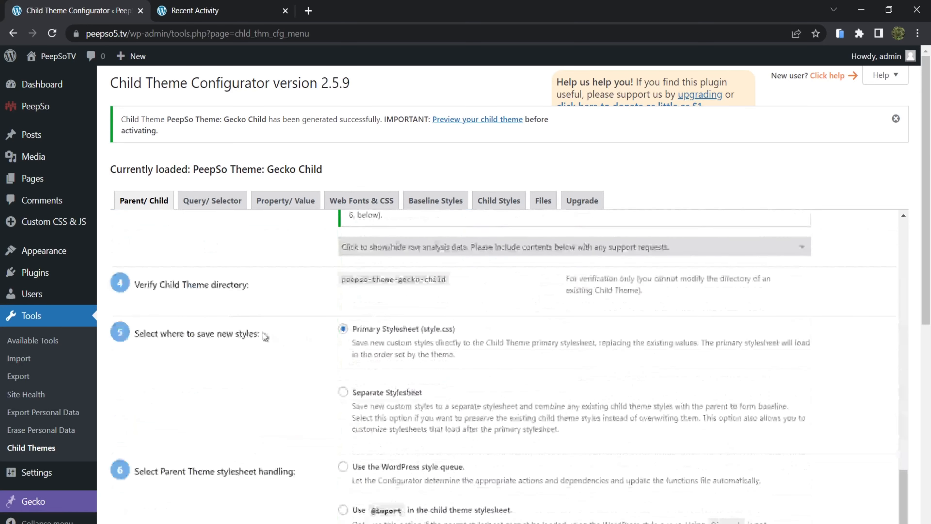
scroll(265, 336, "down", 1)
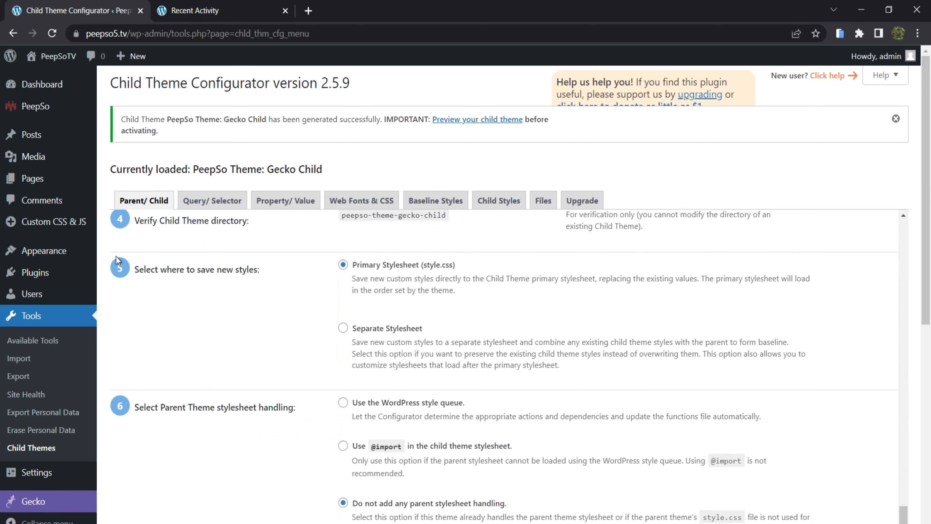
- Activate PeepSo Theme: Gecko Child from the installed themes
mouse_move(75, 253)
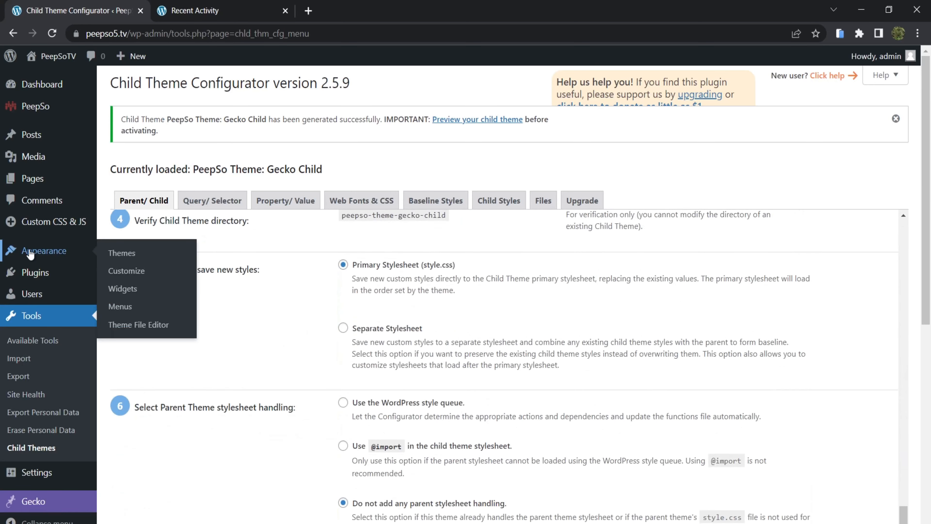
left_click(128, 257)
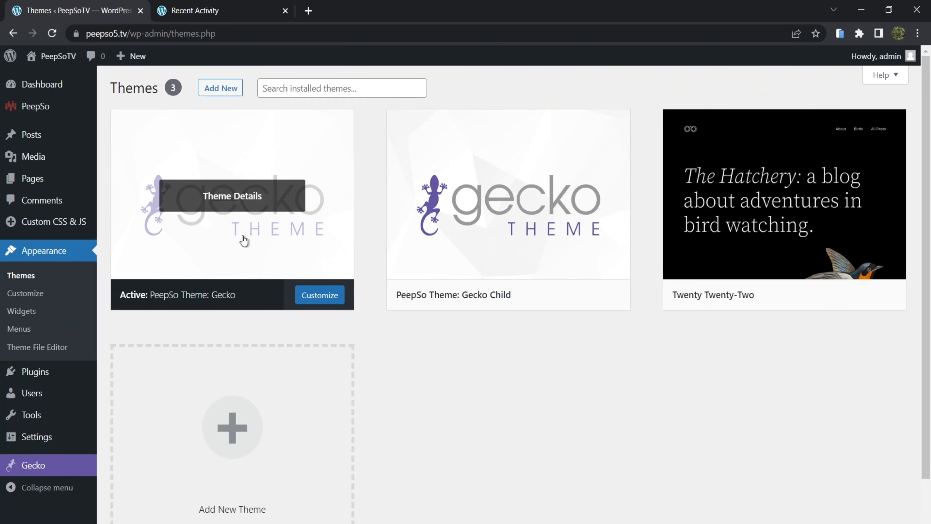
mouse_move(478, 260)
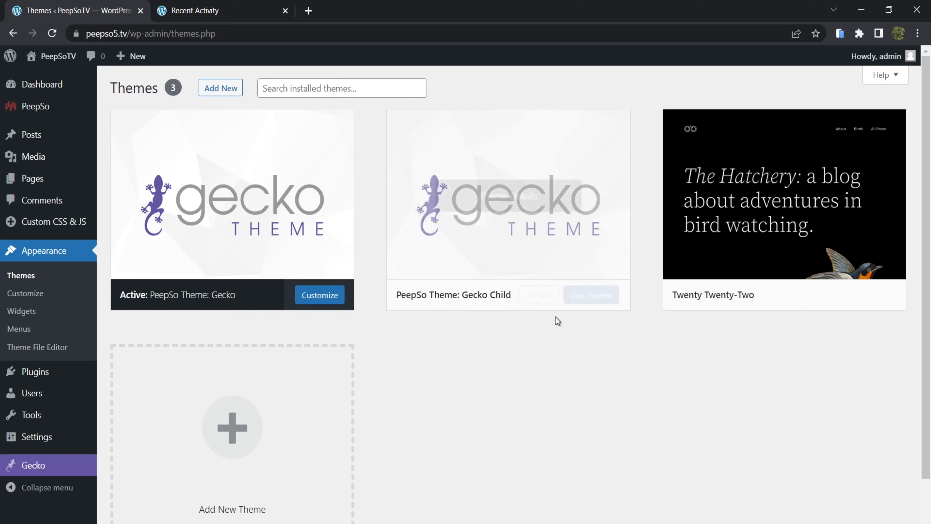
left_click(530, 295)
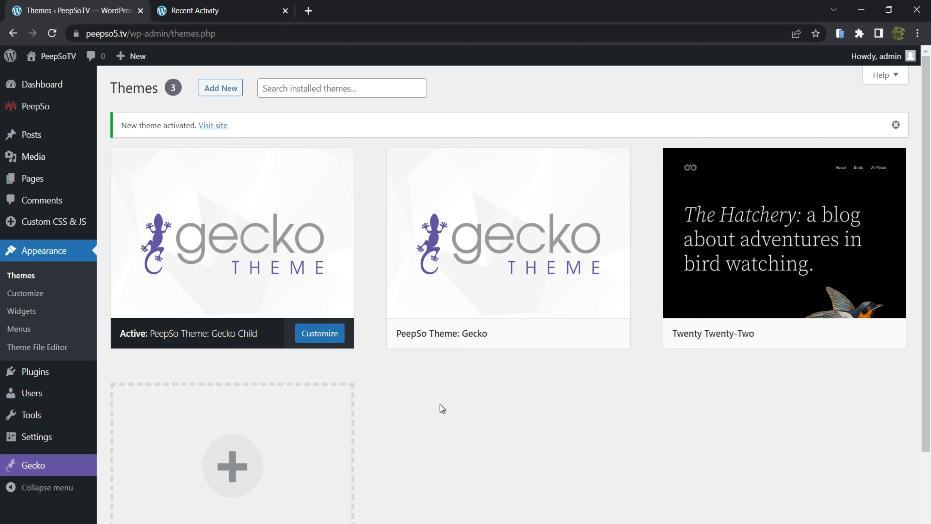
- Deactivate the Child Theme Configurator plugin and delete it along with its data
mouse_move(36, 378)
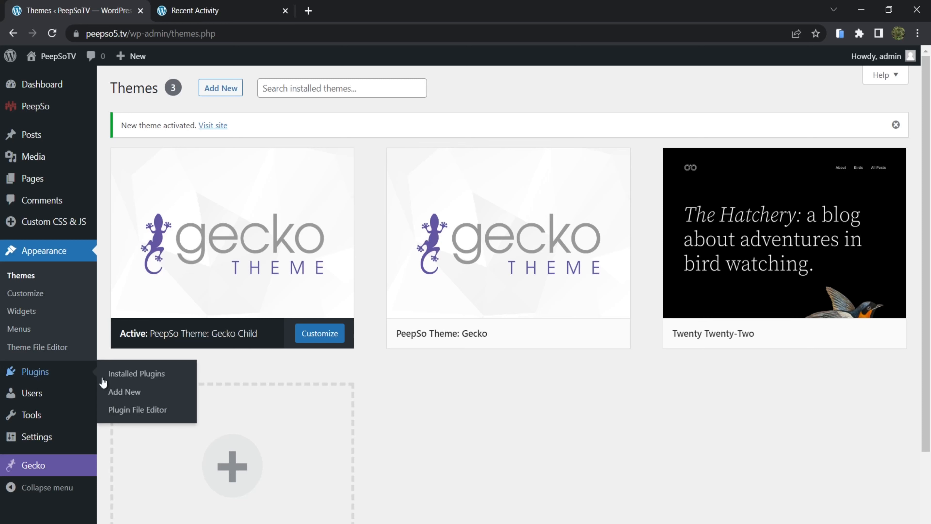
left_click(124, 378)
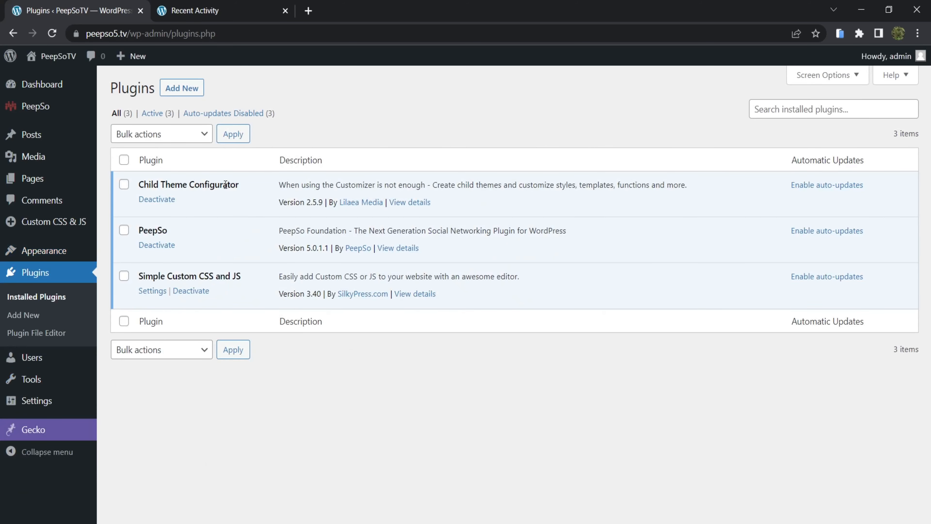
left_click(155, 202)
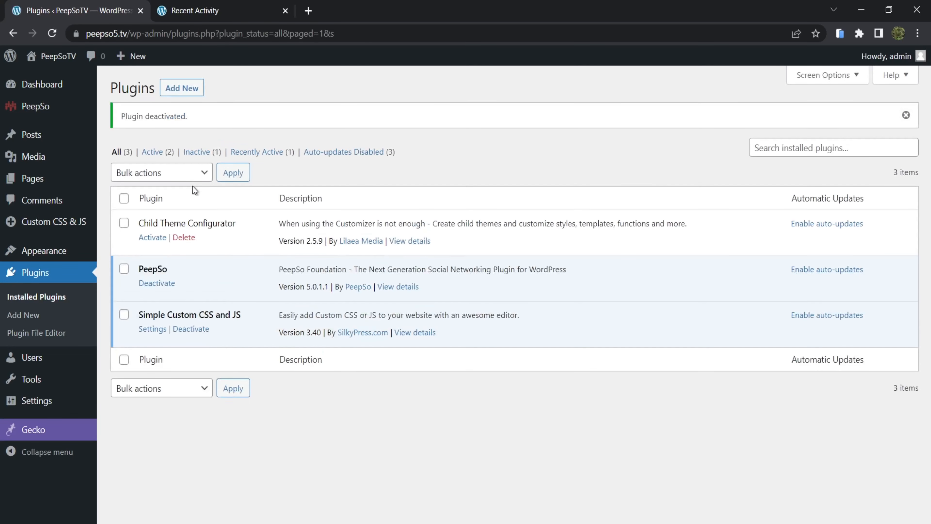
left_click(184, 237)
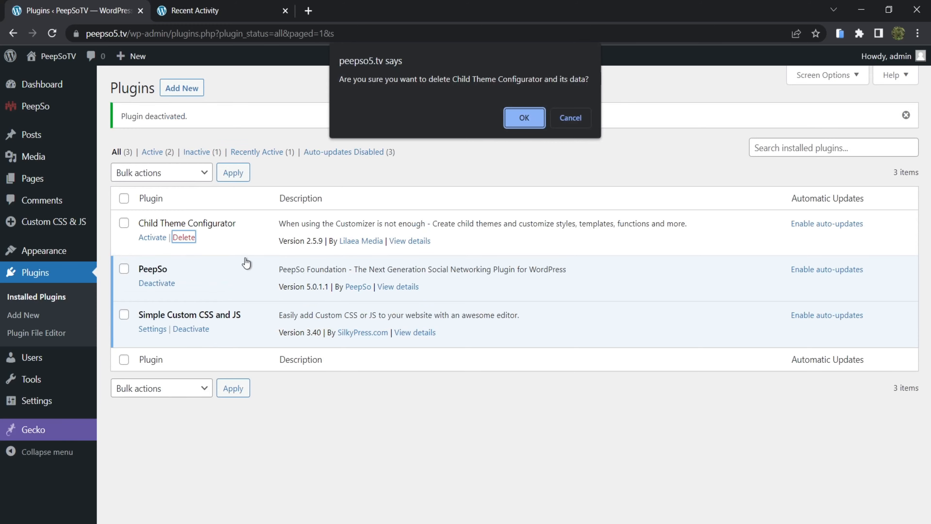
left_click(522, 117)
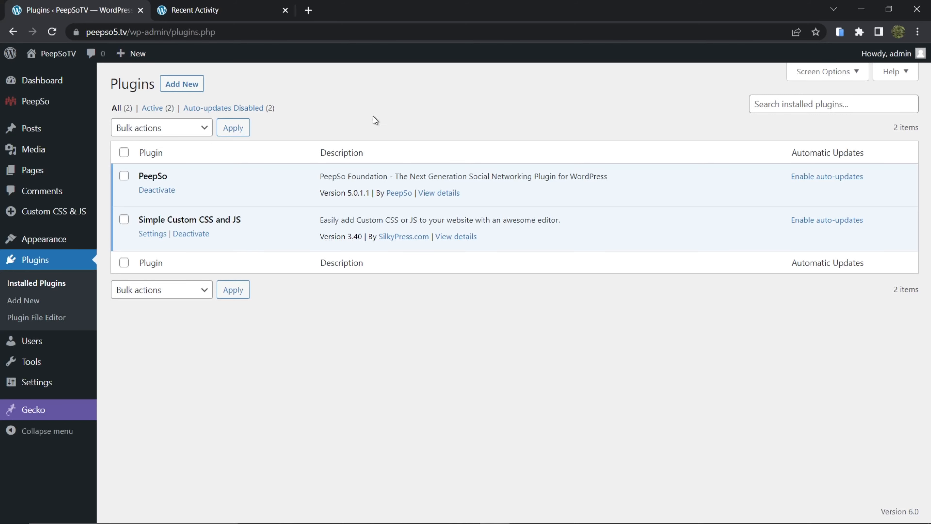
- In the theme file editor, set the Version in the Gecko Child style.css to 4.5.6.7 and update the file
mouse_move(55, 243)
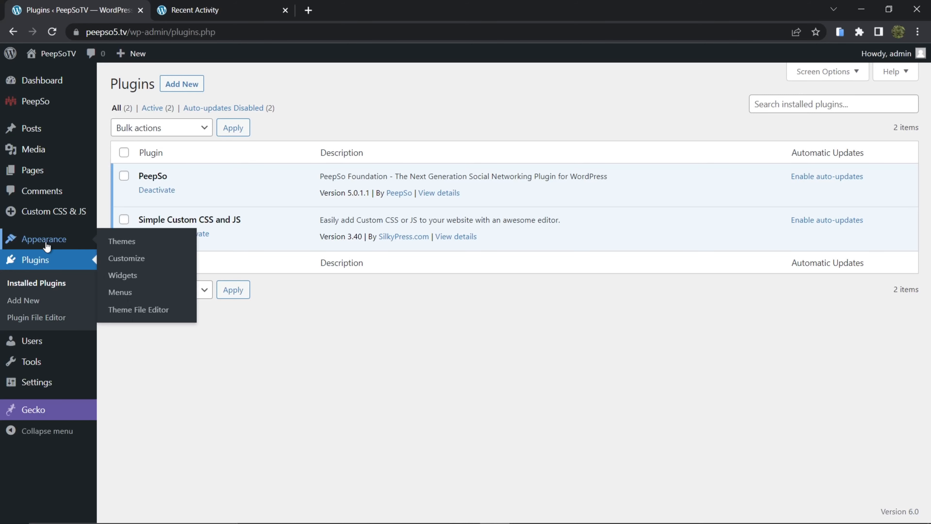
left_click(136, 311)
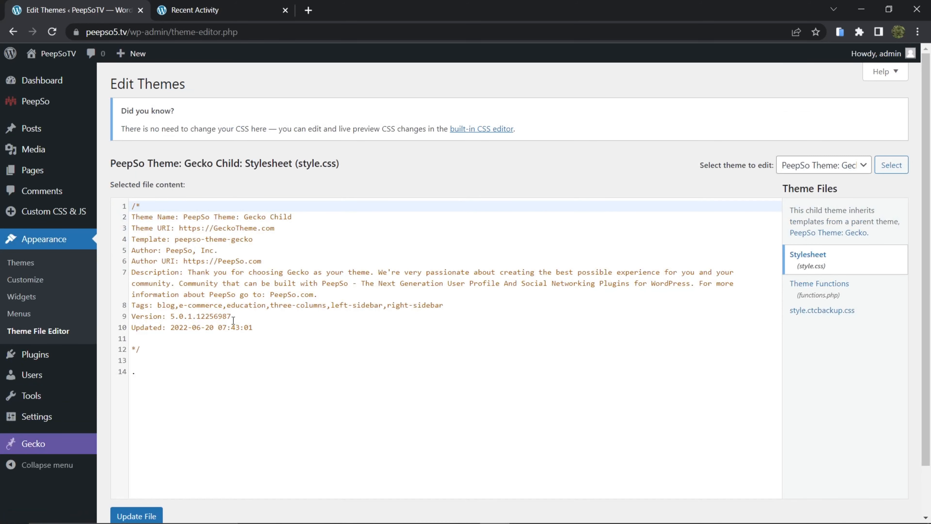
left_click(238, 315)
left_click_drag(238, 314, 179, 314)
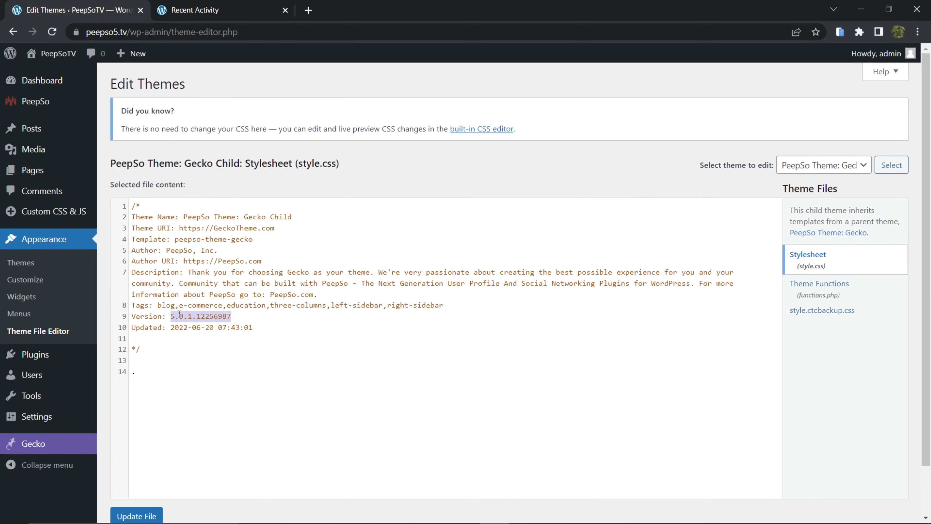
type("4.5")
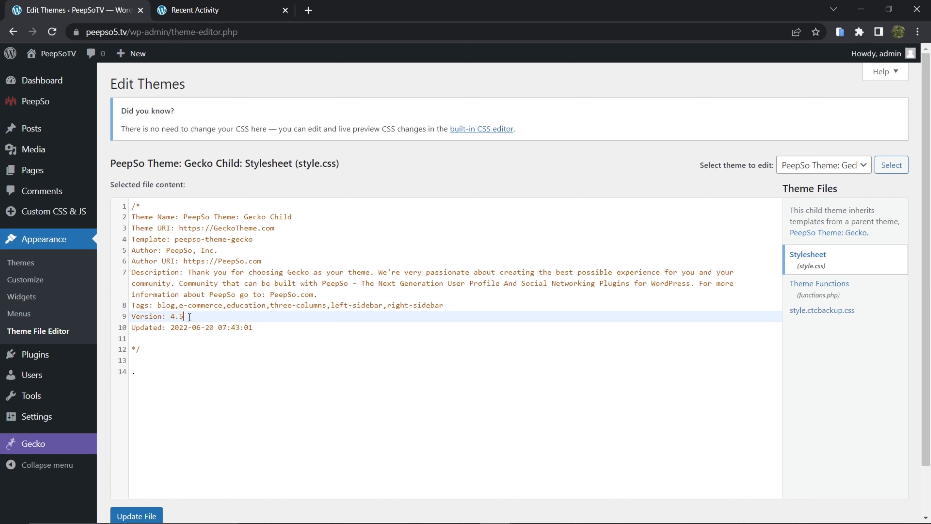
type(".6.7.")
key("BackSpace")
scroll(177, 376, "down", 1)
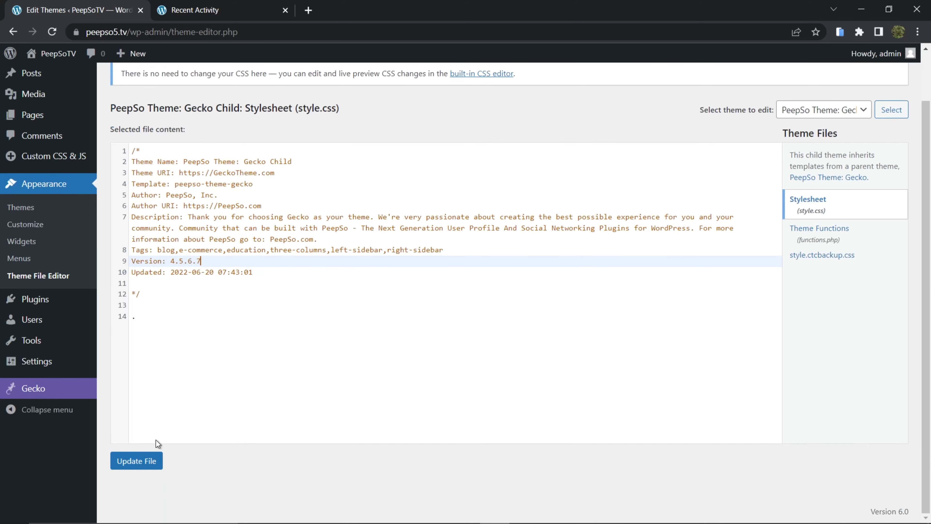
left_click(157, 512)
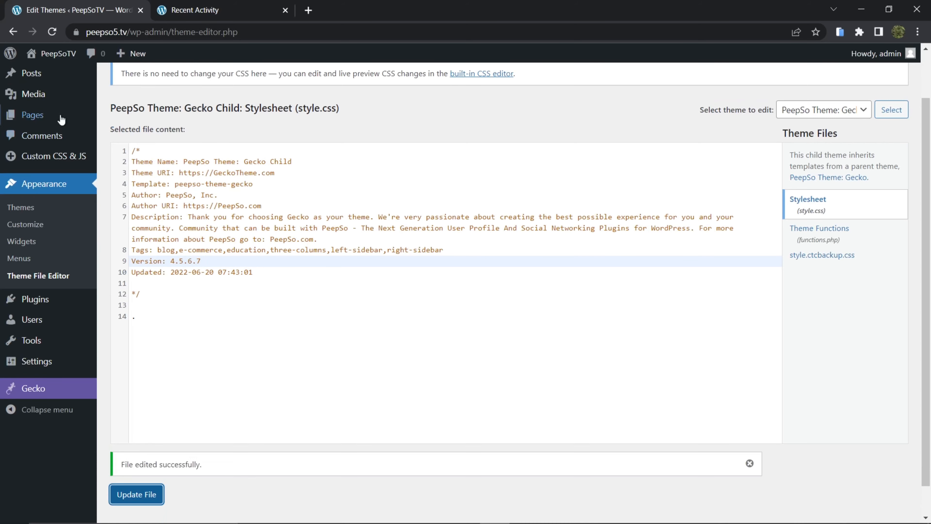
- Go to the site admin dashboard and read the version notice for the PeepSo plugins and Gecko theme
scroll(10, 115, "up", 1)
mouse_move(10, 167)
left_click(37, 80)
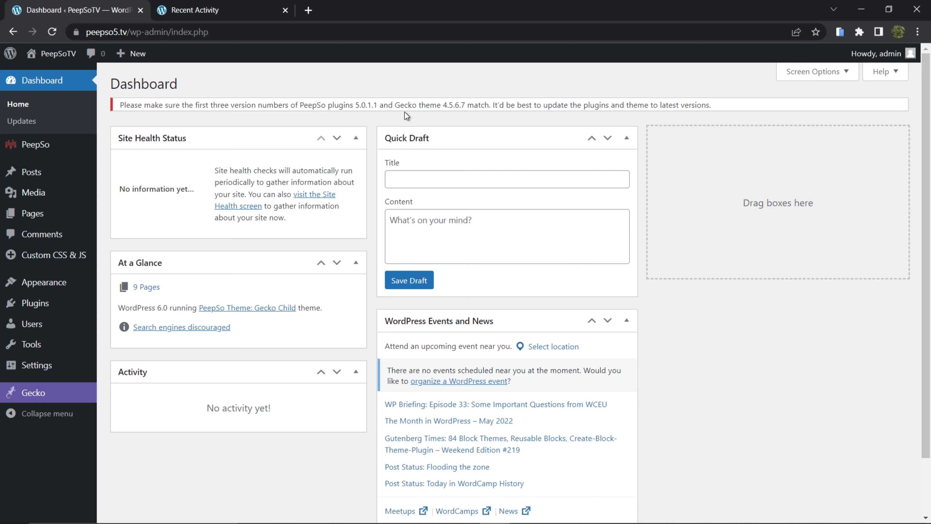
- Reopen the Gecko Child style.css in the theme file editor, set its Version to 5.0.1.1 and update the file
mouse_move(53, 284)
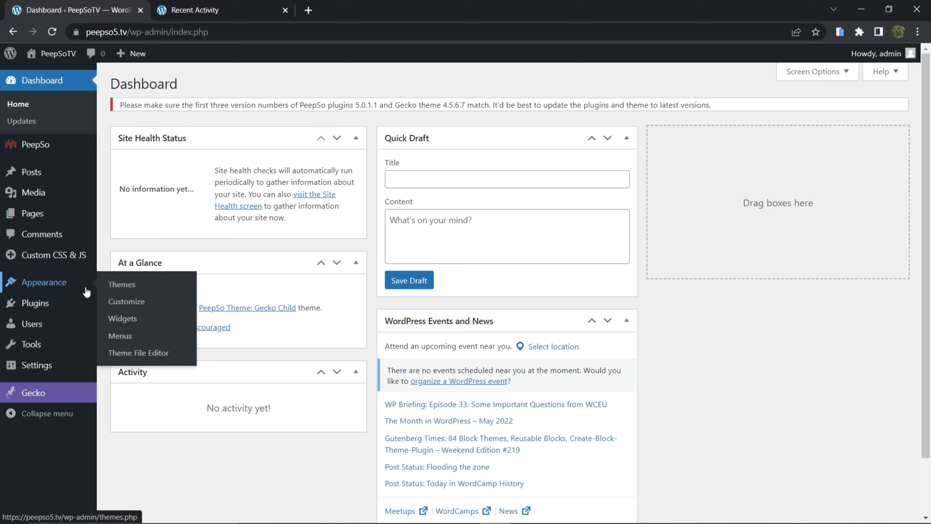
left_click(124, 356)
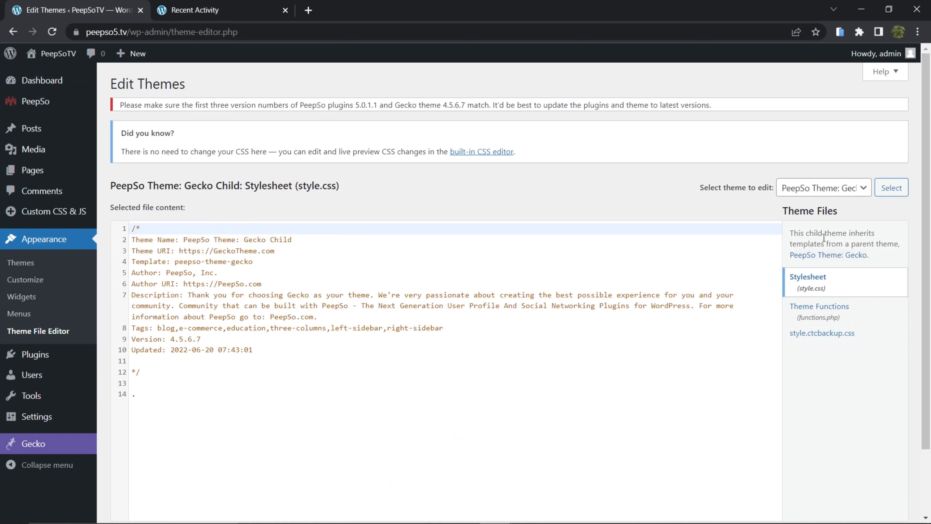
left_click(818, 283)
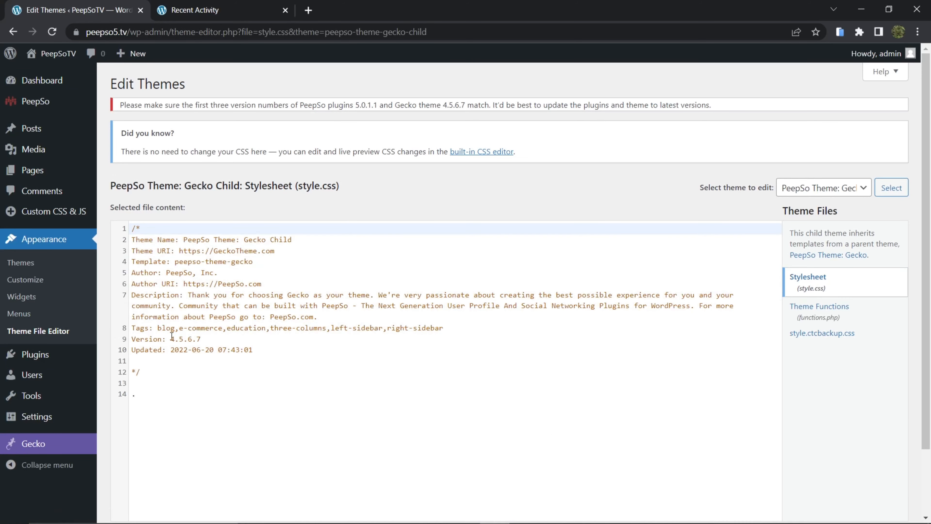
left_click_drag(206, 340, 170, 340)
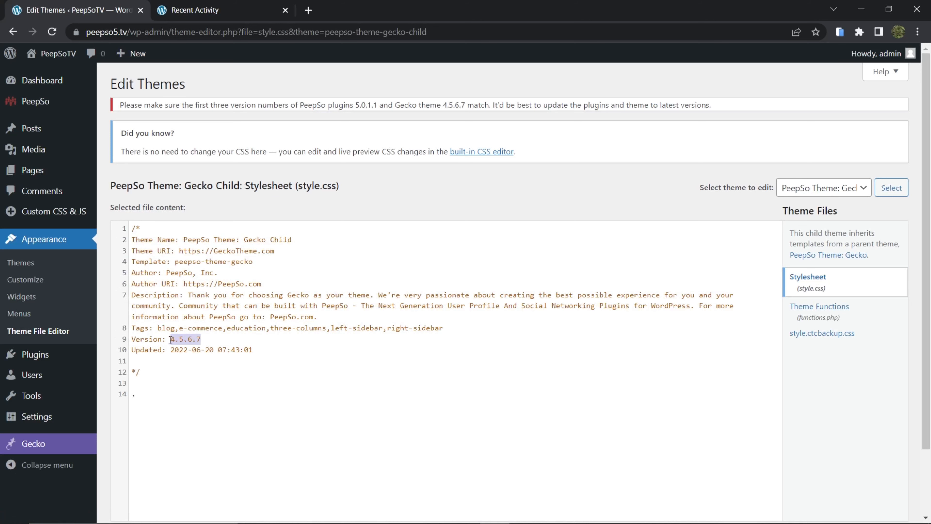
type("5")
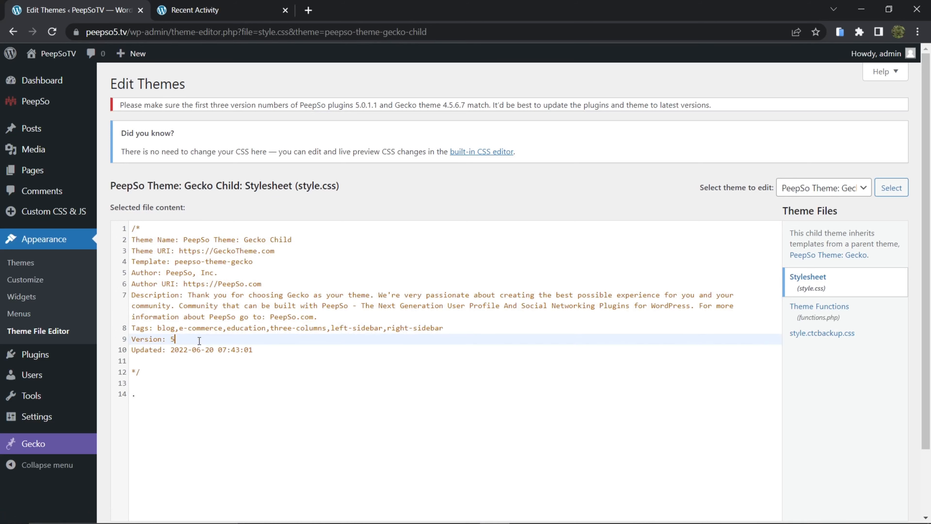
type(".0.1.1")
scroll(281, 392, "down", 1)
scroll(281, 391, "down", 2)
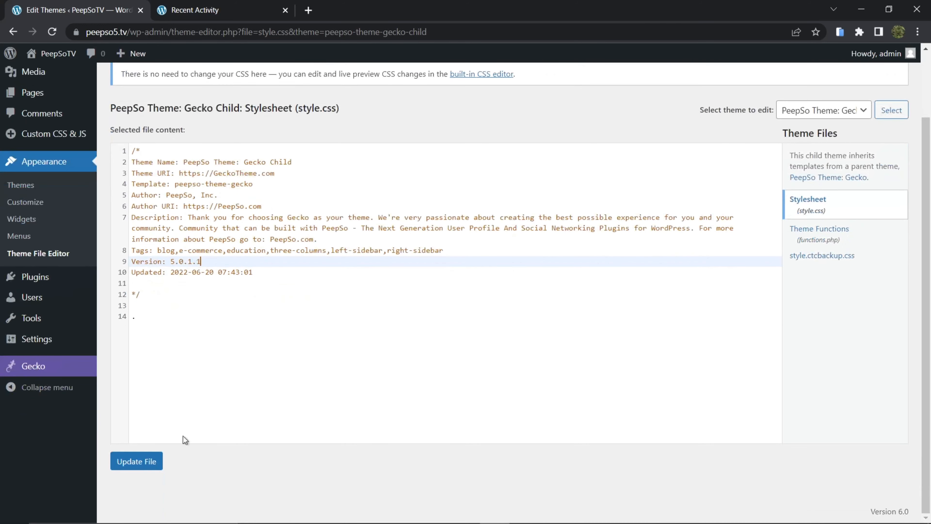
left_click(136, 460)
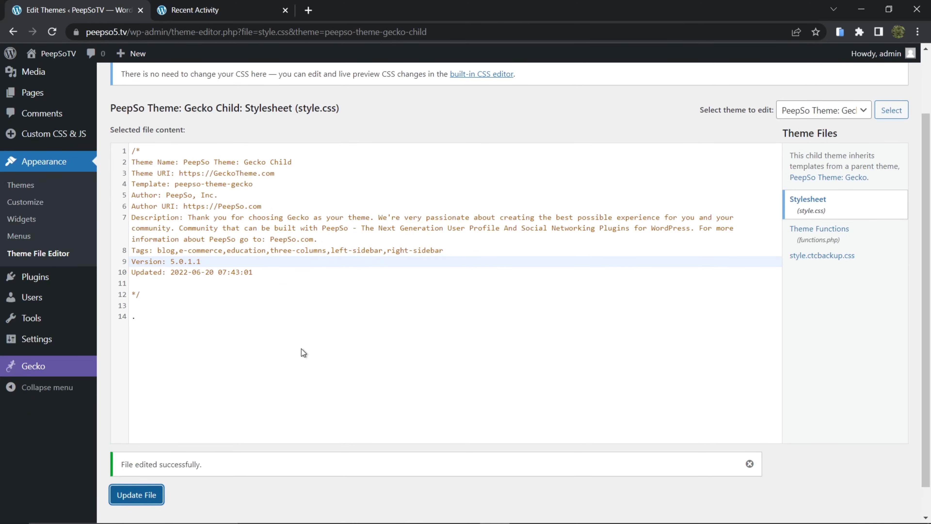
- Return to the dashboard and check for the plugin and theme version notice
scroll(23, 154, "up", 1)
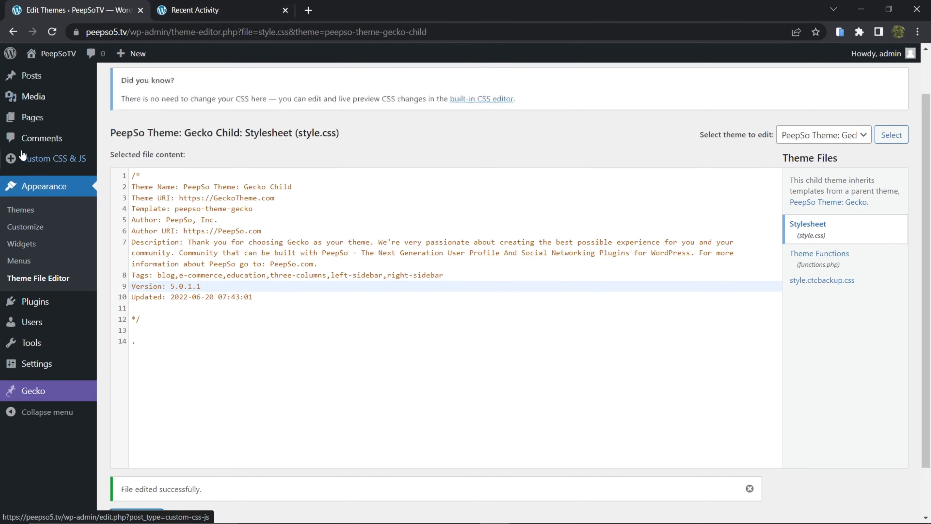
scroll(22, 154, "up", 3)
left_click(29, 78)
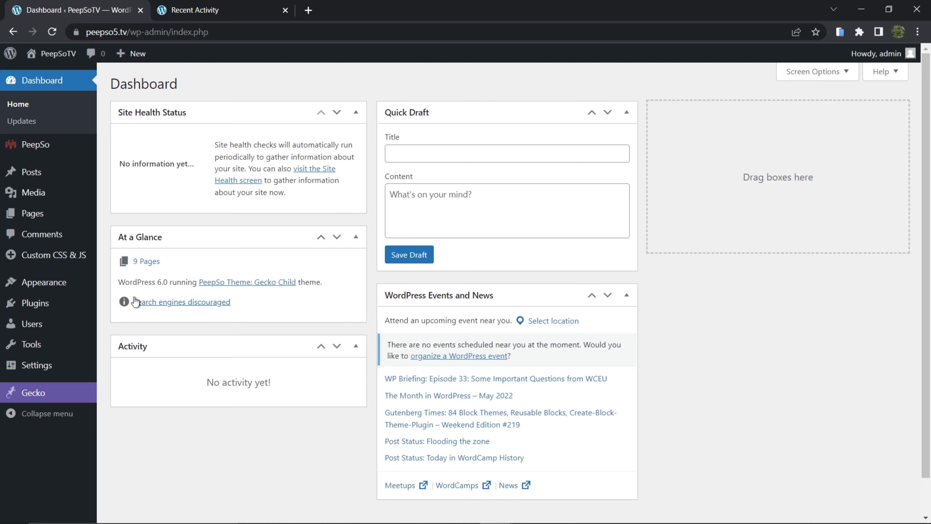
mouse_move(43, 282)
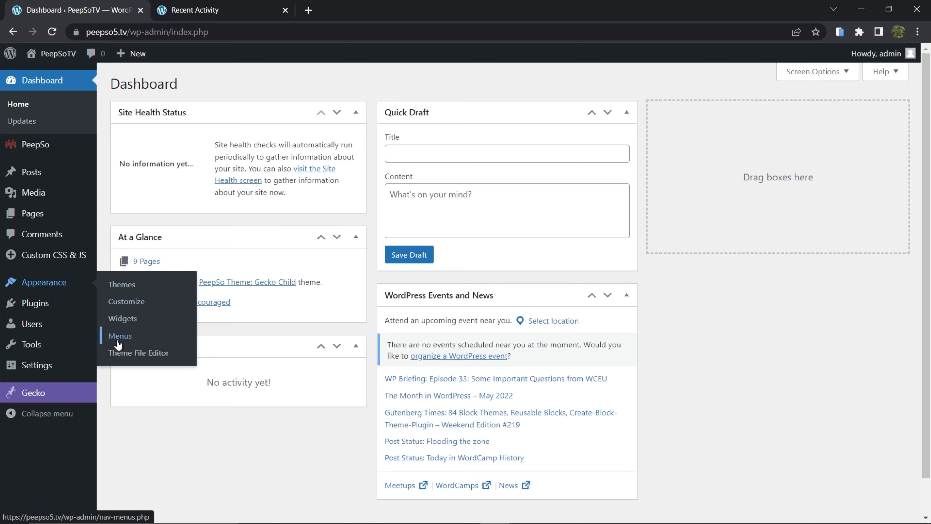
- Open the Gecko Child functions.php in the theme file editor, examine its code, and return to style.css
left_click(112, 355)
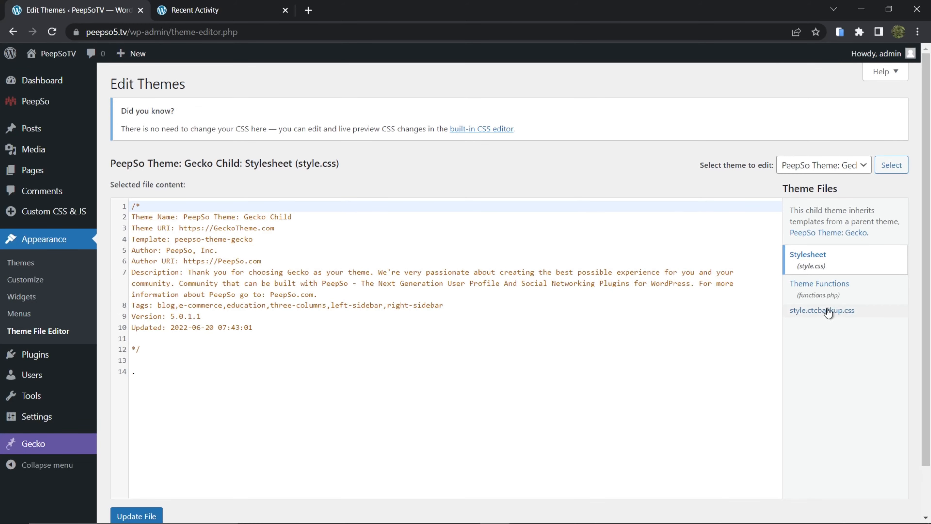
left_click(831, 289)
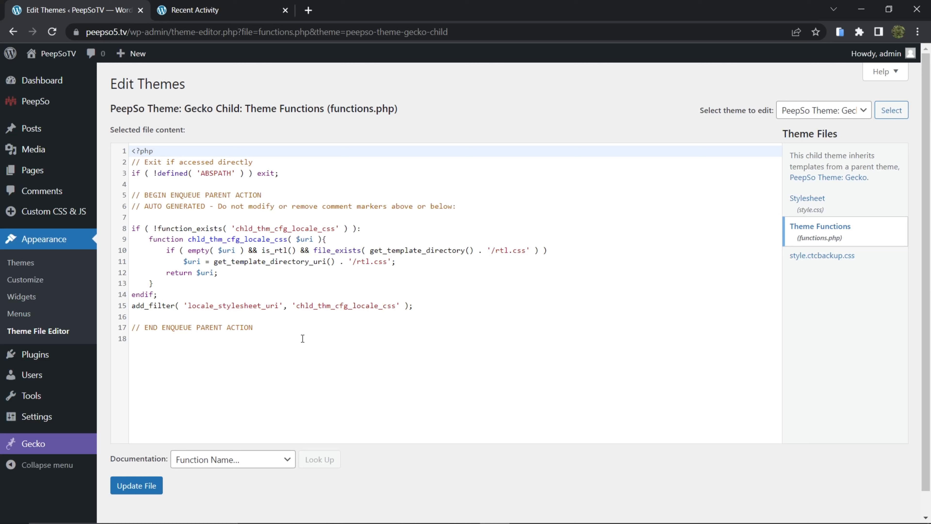
left_click_drag(401, 111, 327, 110)
left_click(444, 123)
left_click(439, 307)
left_click(289, 338)
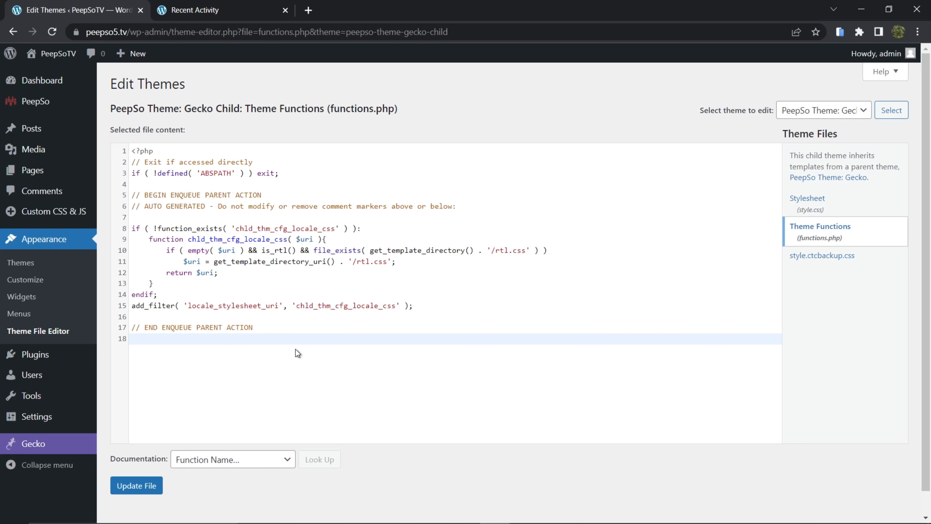
left_click(807, 200)
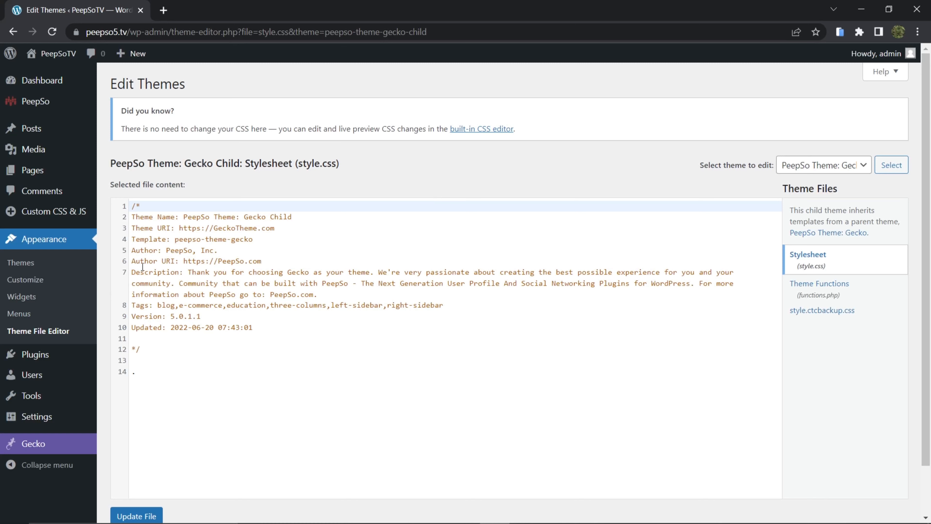
- In the Reading settings, use a static homepage with Recent Activity as the Homepage and Blog as the Posts page, and save
mouse_move(34, 421)
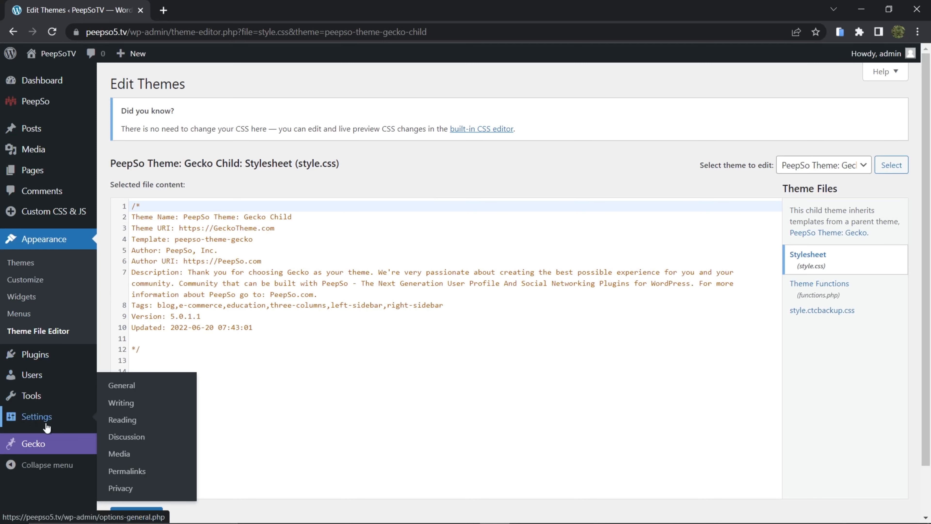
left_click(123, 420)
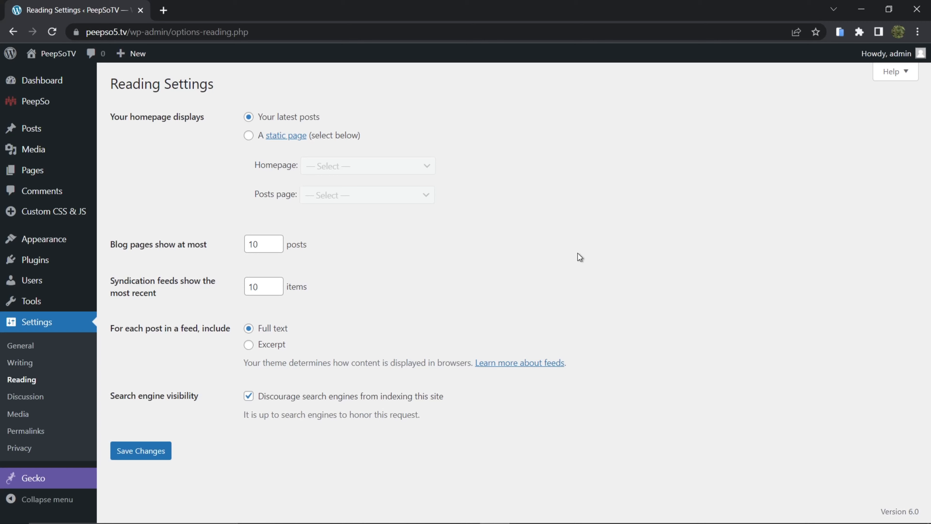
left_click(249, 138)
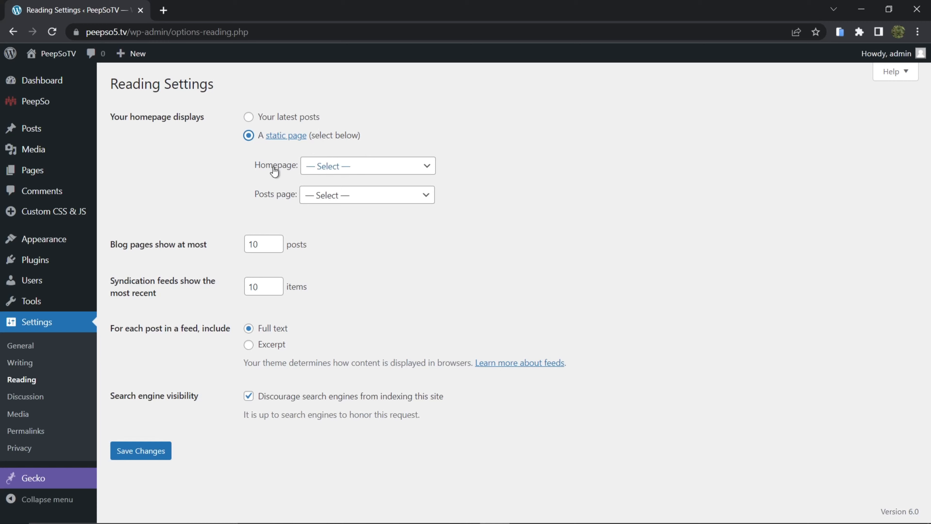
left_click(426, 171)
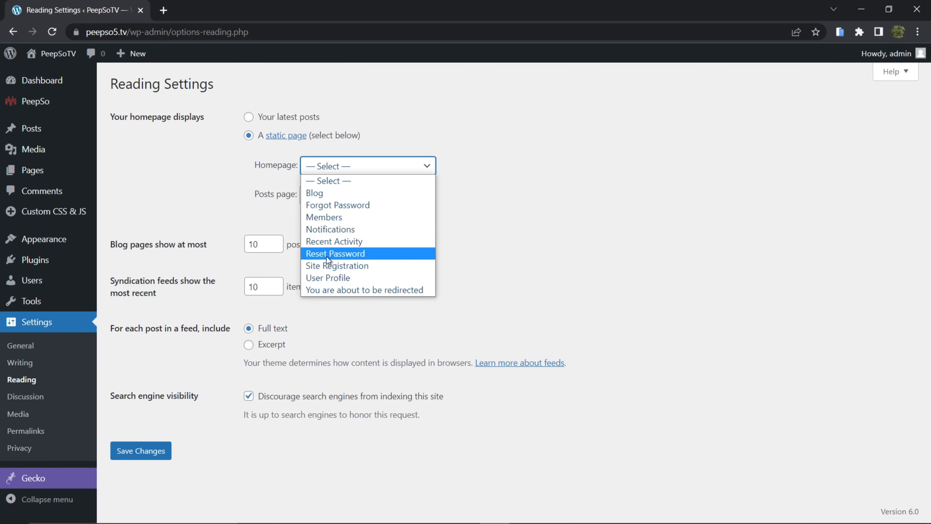
left_click(337, 241)
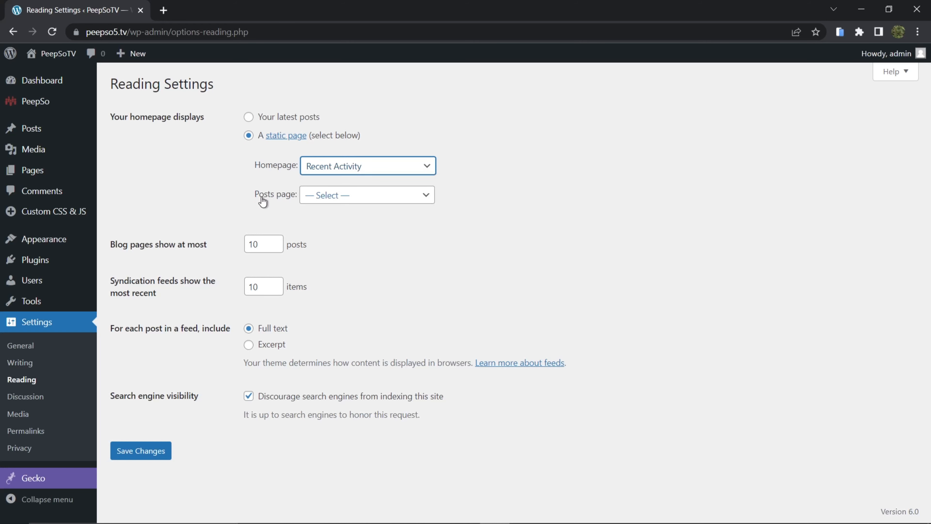
left_click(366, 201)
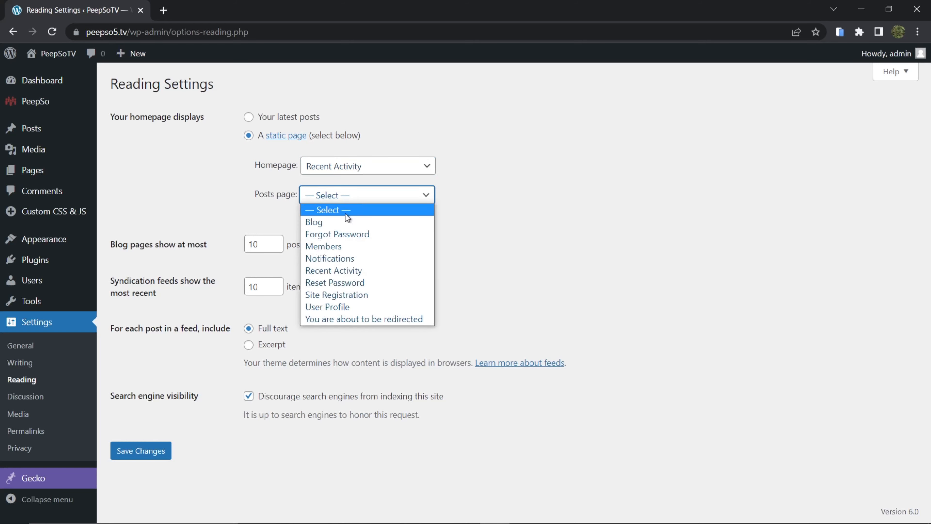
left_click(318, 222)
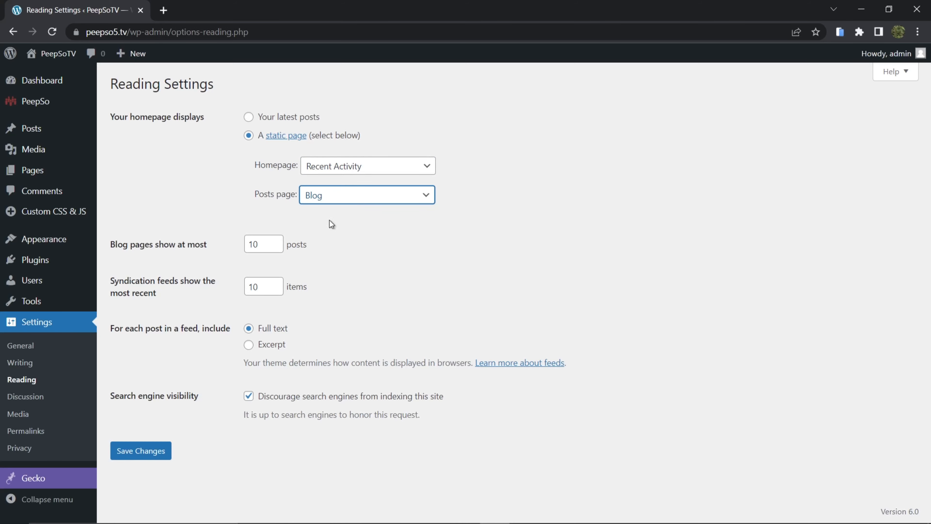
left_click(140, 455)
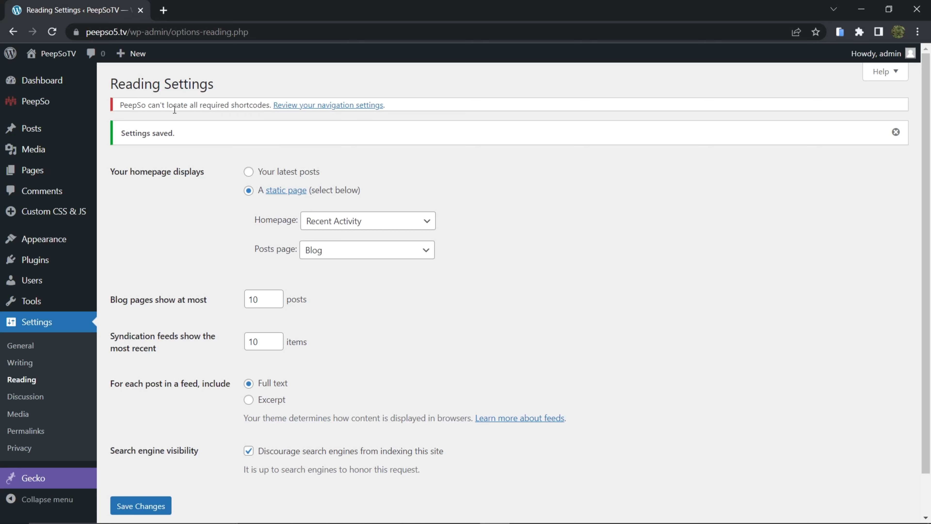
- Open the PeepSo configuration and turn on Tab titles
mouse_move(17, 101)
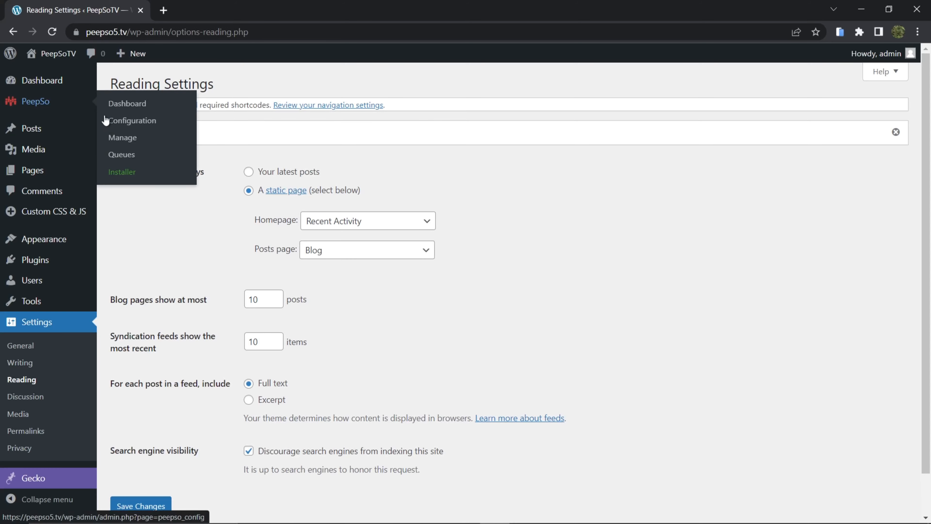
left_click(151, 126)
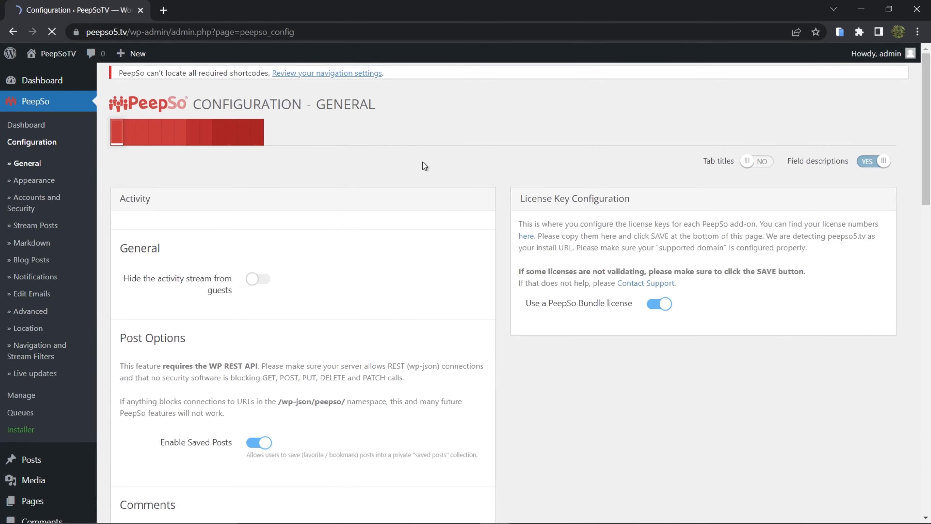
left_click(750, 162)
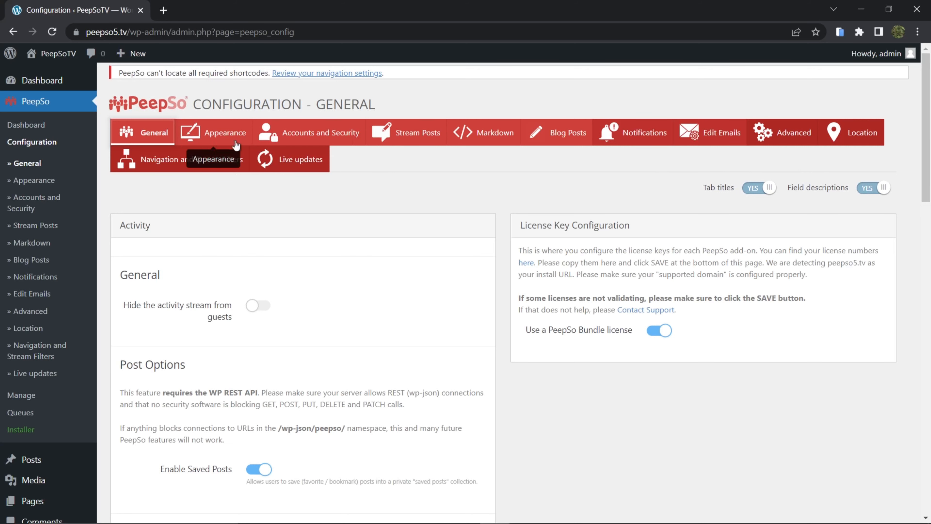
- In PeepSo's Navigation and Stream Filters configuration, assign Front Page as the Home page, save the settings and reload the page
left_click(156, 163)
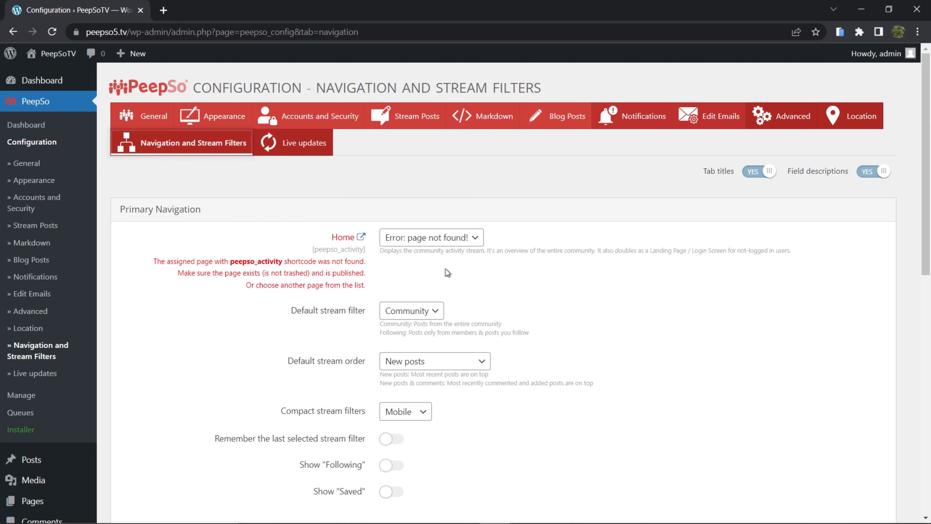
left_click(477, 244)
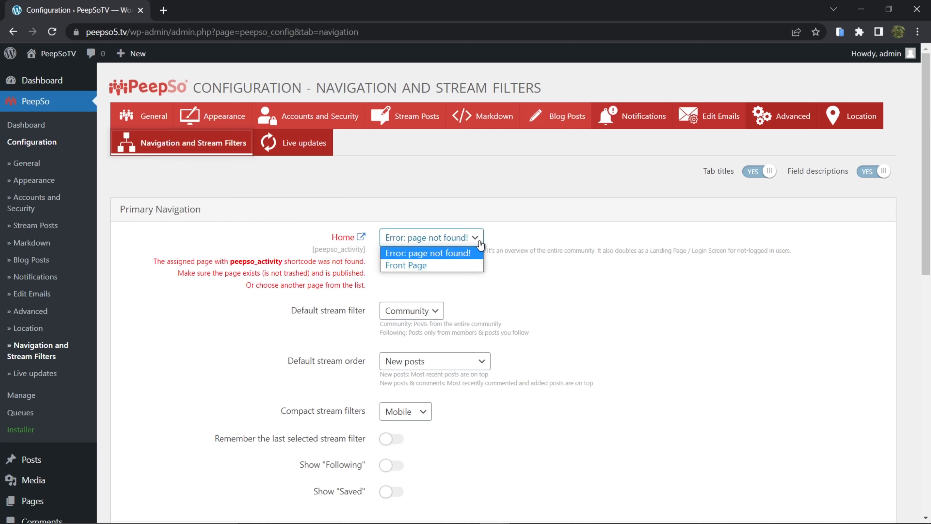
left_click(396, 264)
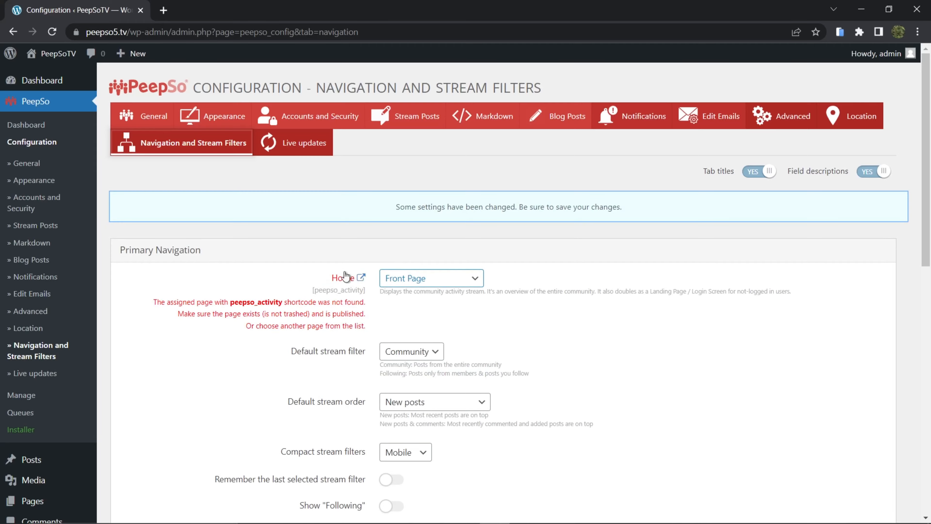
scroll(280, 277, "down", 12)
left_click(469, 447)
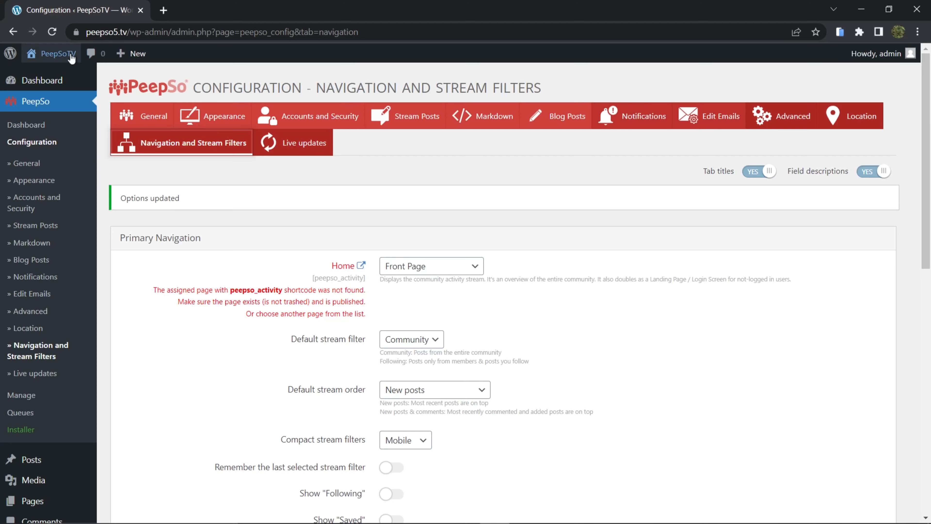
left_click(52, 32)
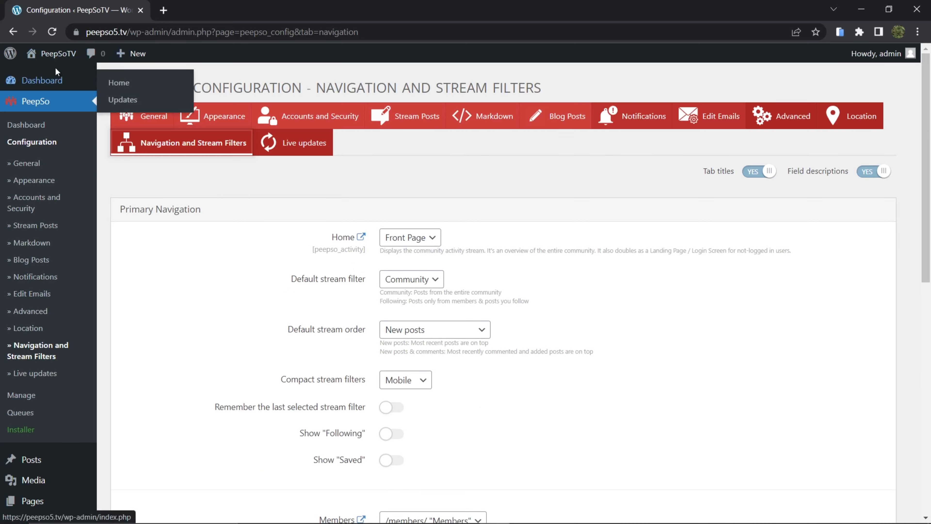
- View the site's front page and return to the PeepSo configuration
mouse_move(56, 58)
left_click(50, 79)
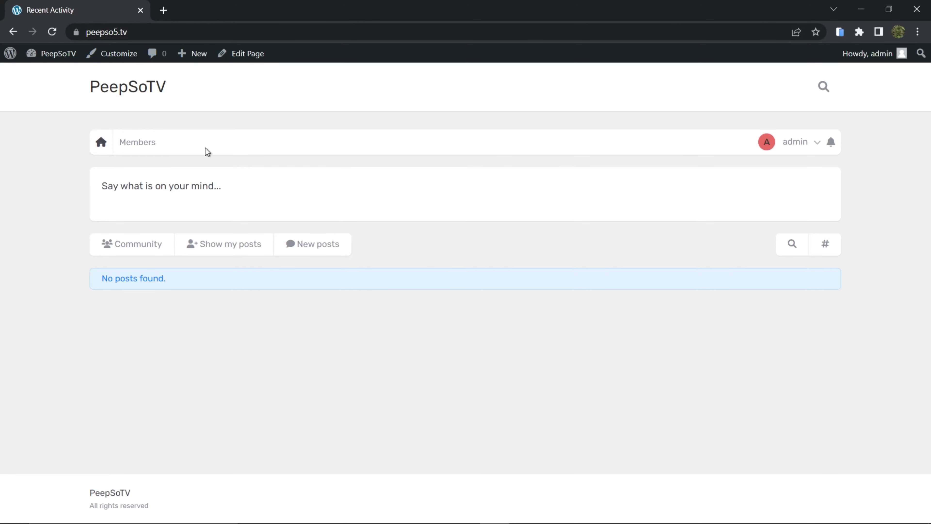
left_click(13, 32)
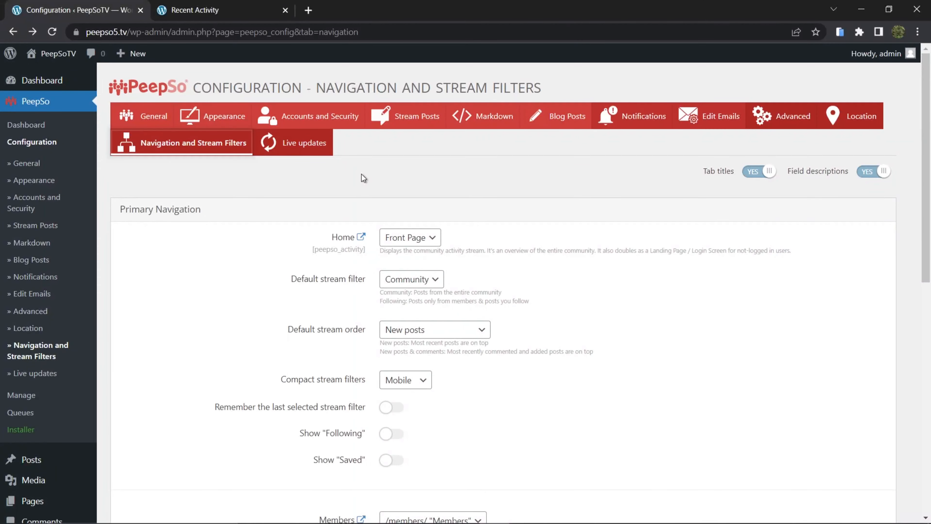
- In PeepSo's Appearance configuration, turn on Disable PeepSo navigation bar
left_click(218, 116)
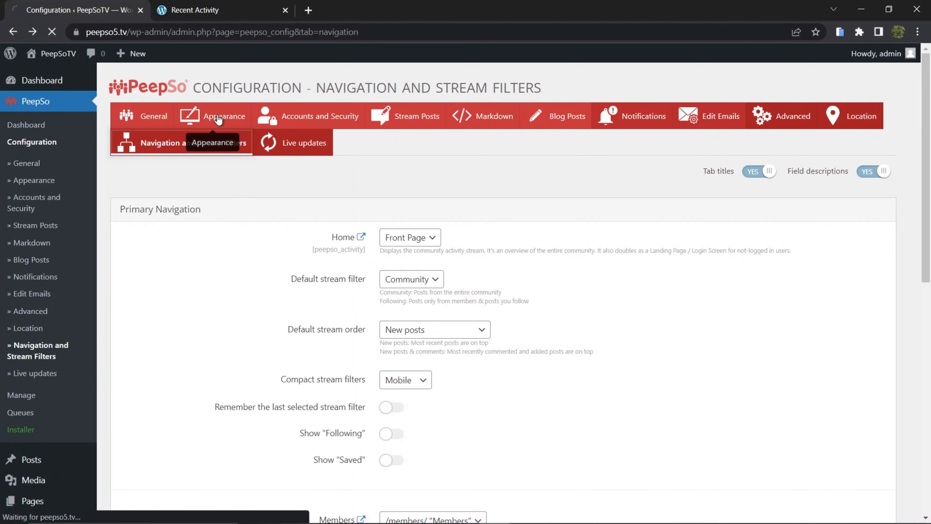
scroll(662, 295, "down", 1)
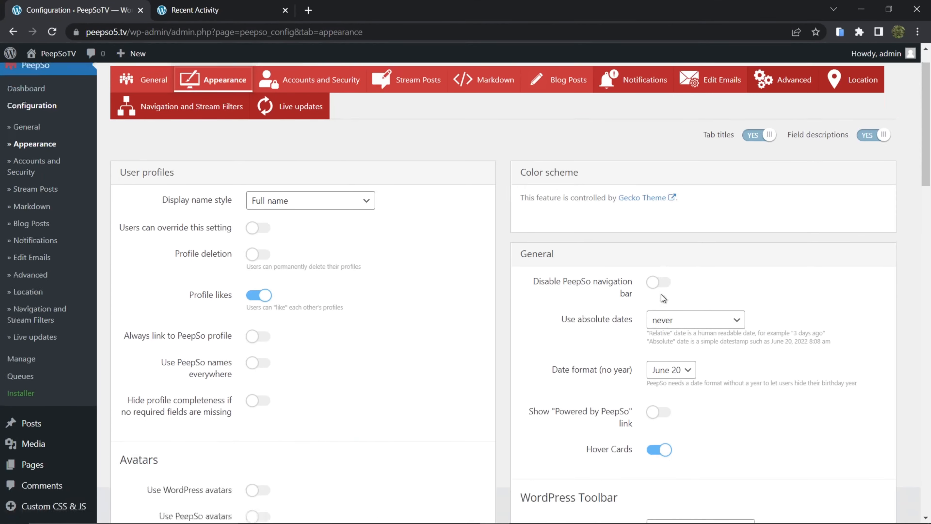
scroll(662, 297, "down", 2)
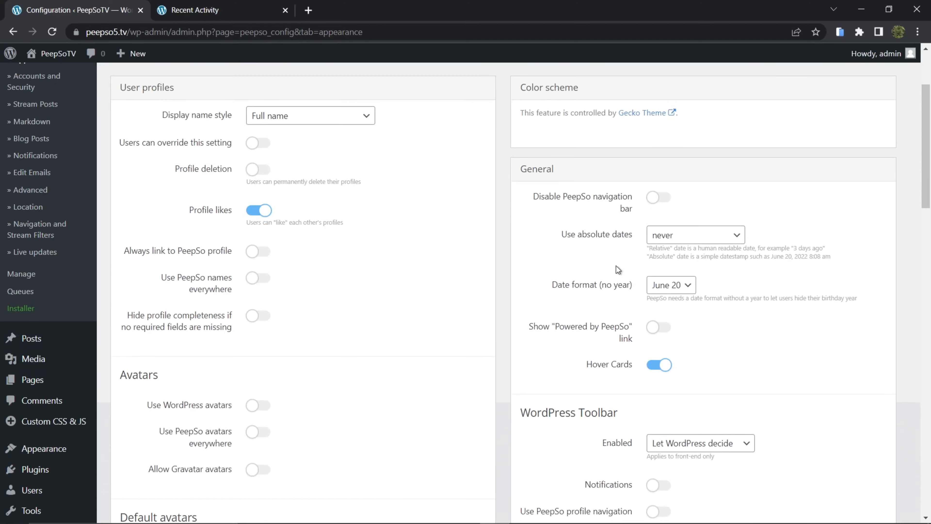
left_click(617, 200)
scroll(587, 262, "down", 2)
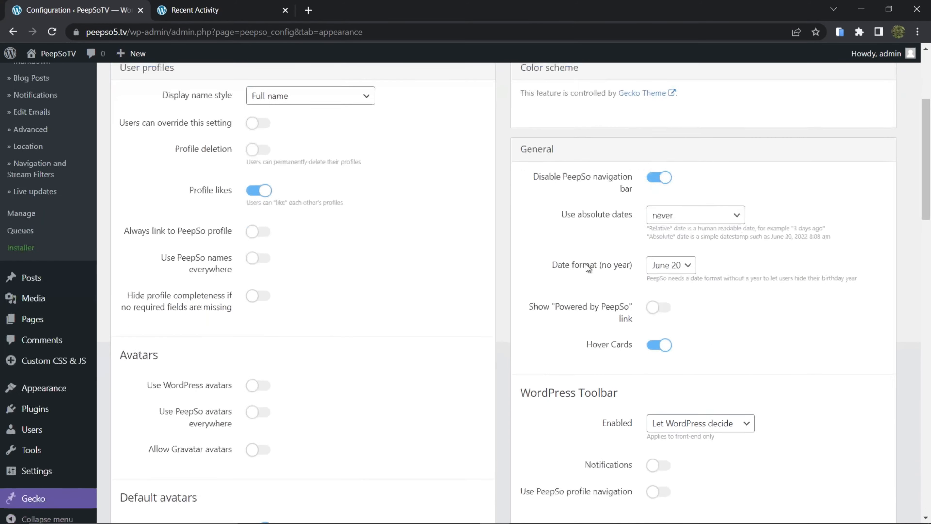
- Set the WordPress Toolbar's Enabled option to Never and save the Appearance settings
scroll(585, 264, "down", 5)
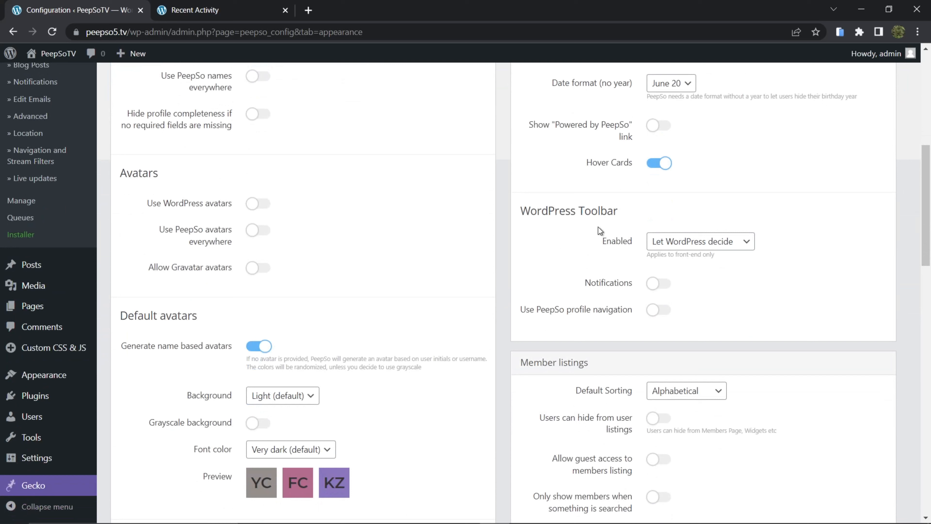
left_click(736, 243)
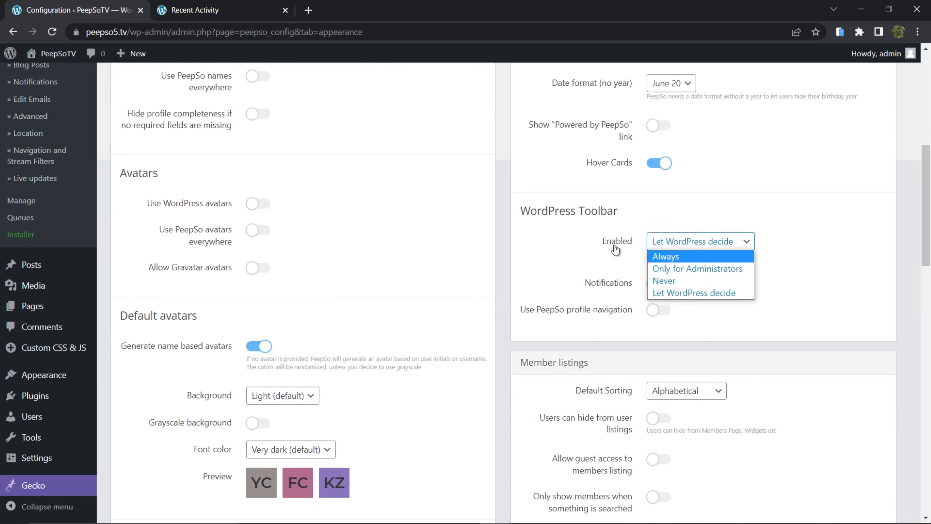
left_click(668, 281)
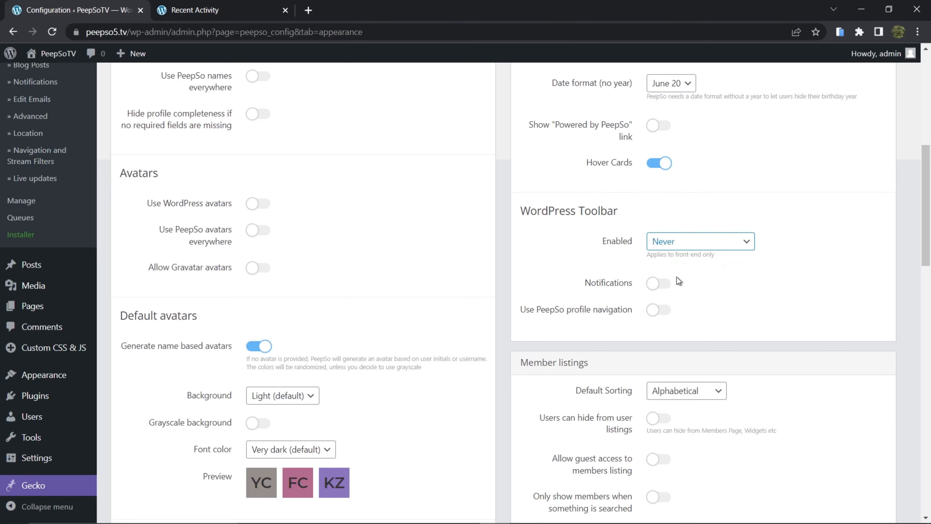
scroll(507, 324, "down", 20)
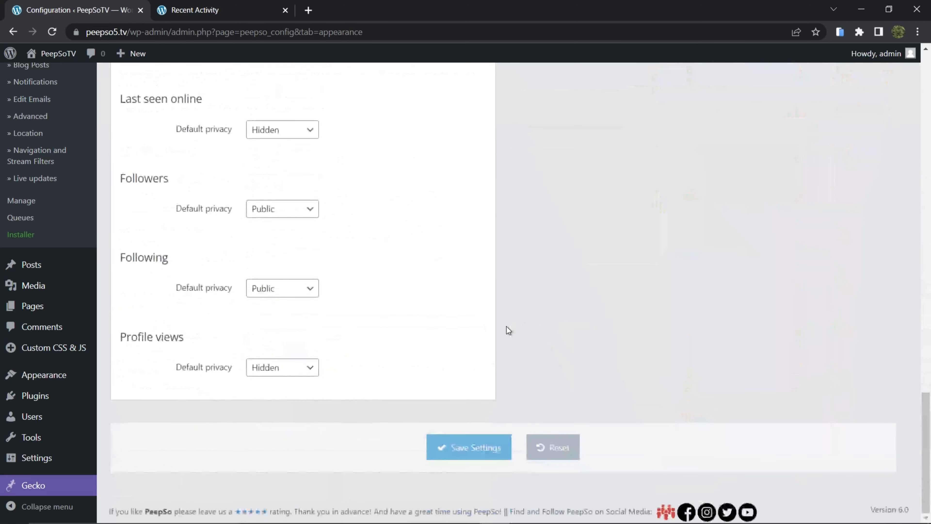
left_click(468, 452)
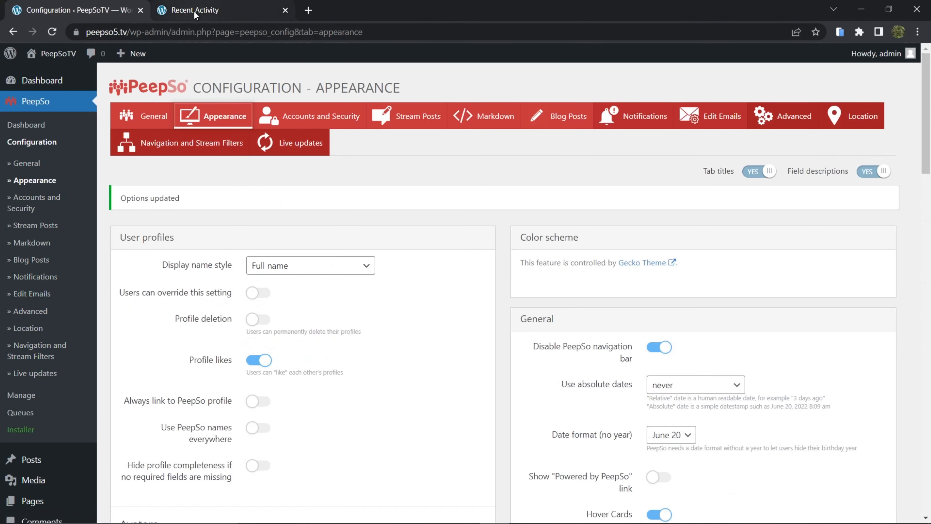
- Reload the site's front page to check the navigation bar and toolbar, and return to the PeepSo configuration
left_click(205, 10)
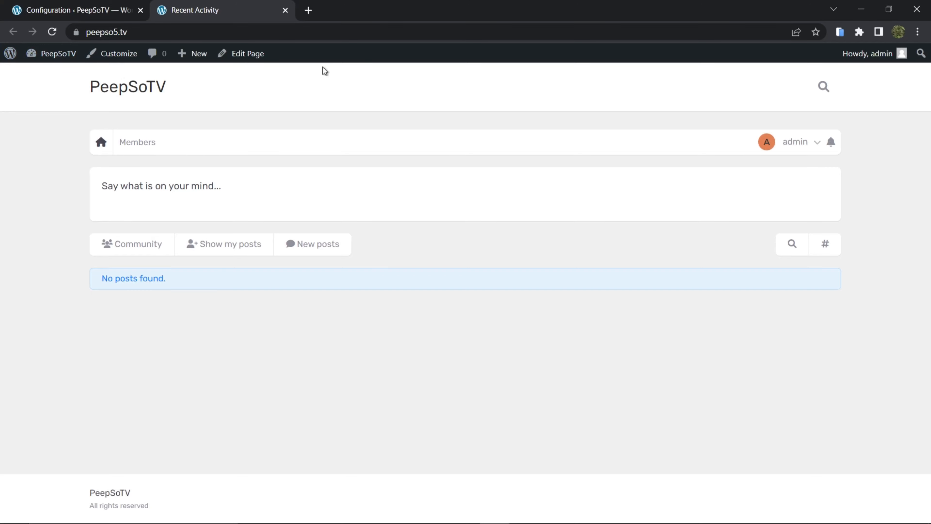
left_click(52, 32)
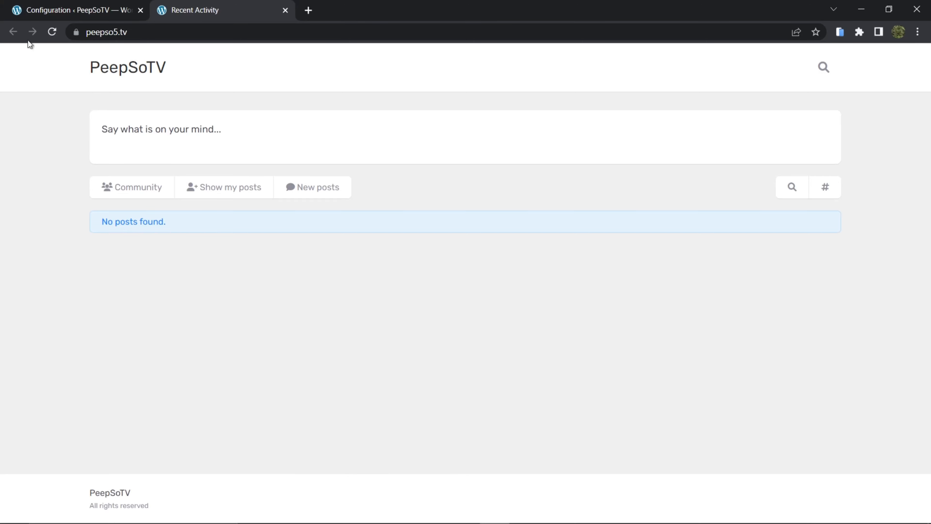
left_click(57, 5)
- Leave the PeepSo Appearance configuration and open the Gecko Customizer
scroll(55, 271, "down", 5)
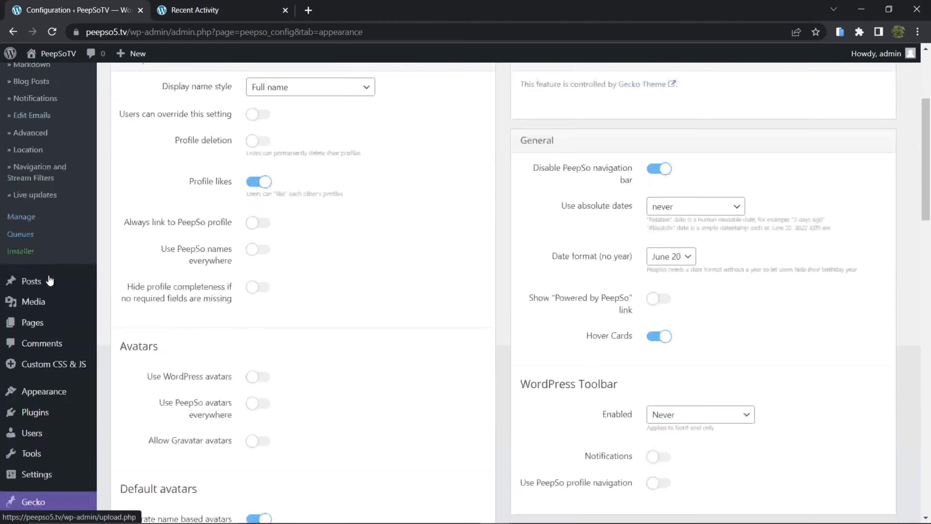
scroll(50, 281, "down", 5)
mouse_move(37, 485)
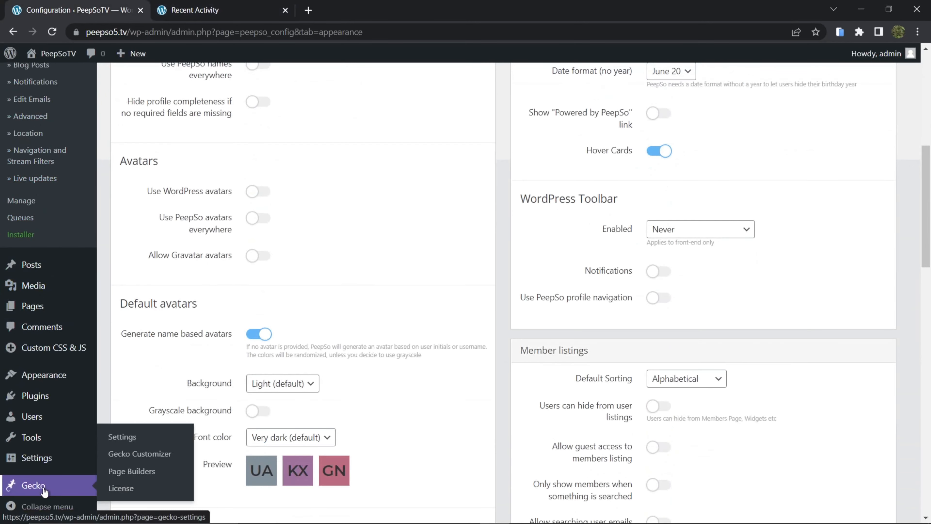
left_click(158, 462)
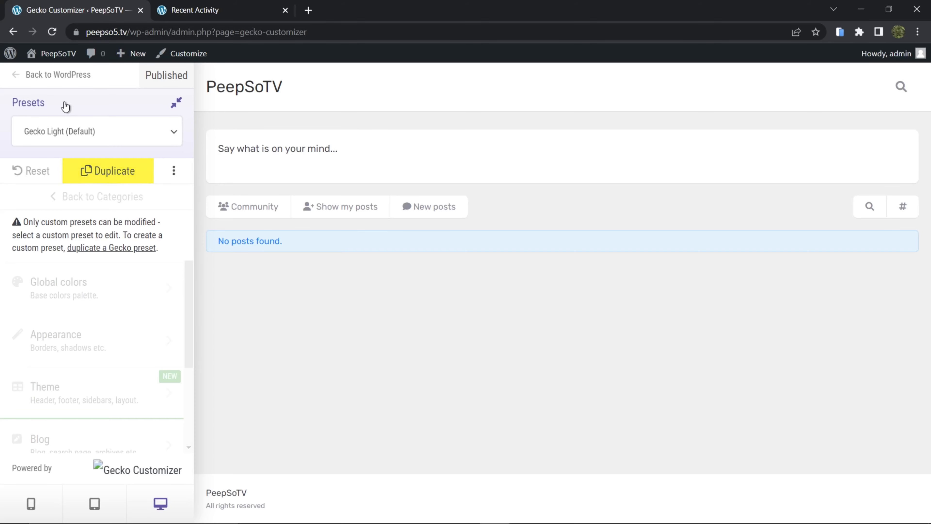
- Examine the theme presets available in the Gecko Customizer, keeping the default light preset selected
left_click(175, 136)
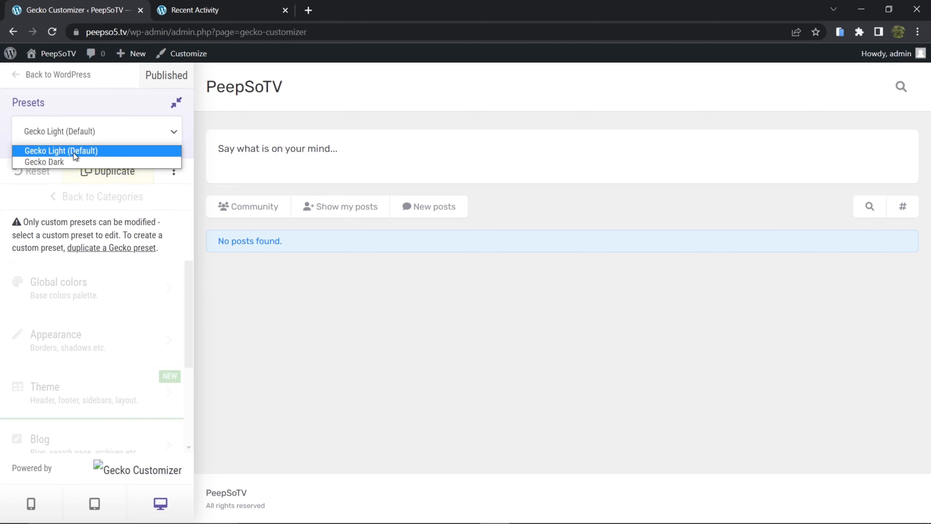
left_click(74, 152)
left_click(110, 138)
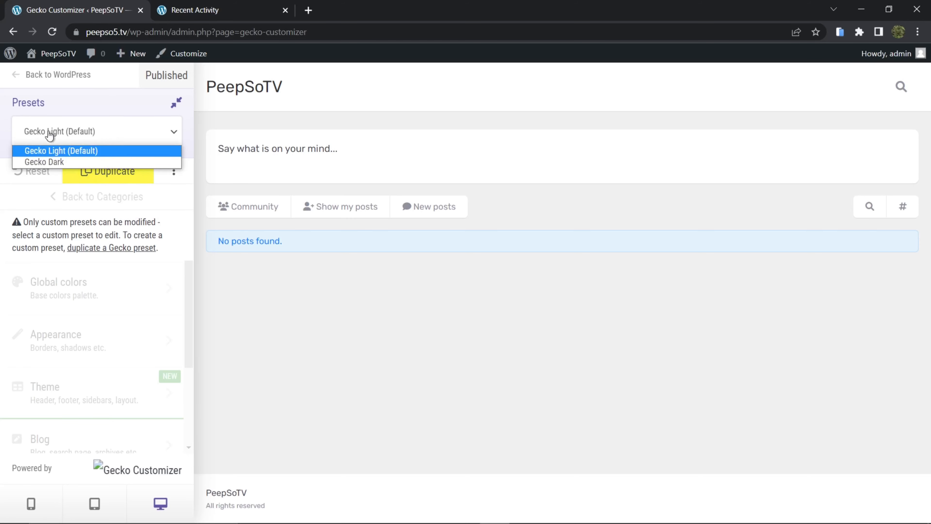
left_click(35, 152)
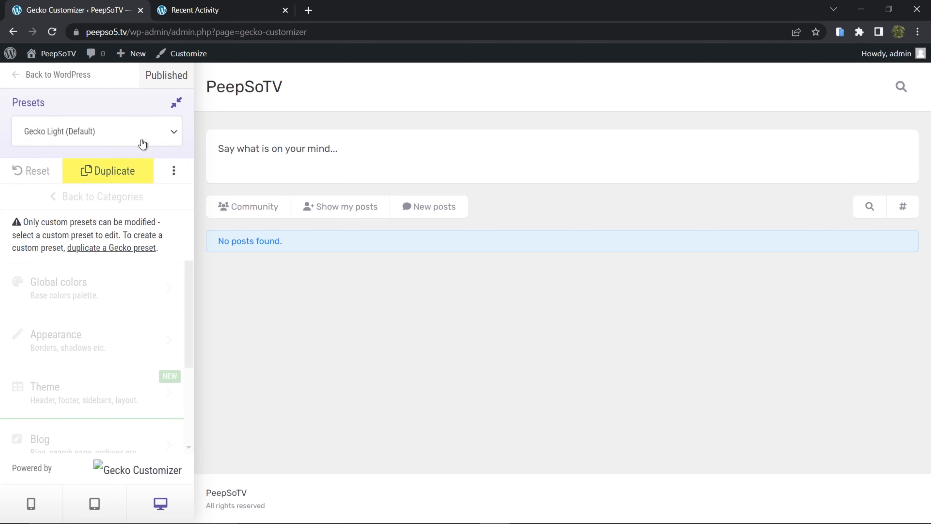
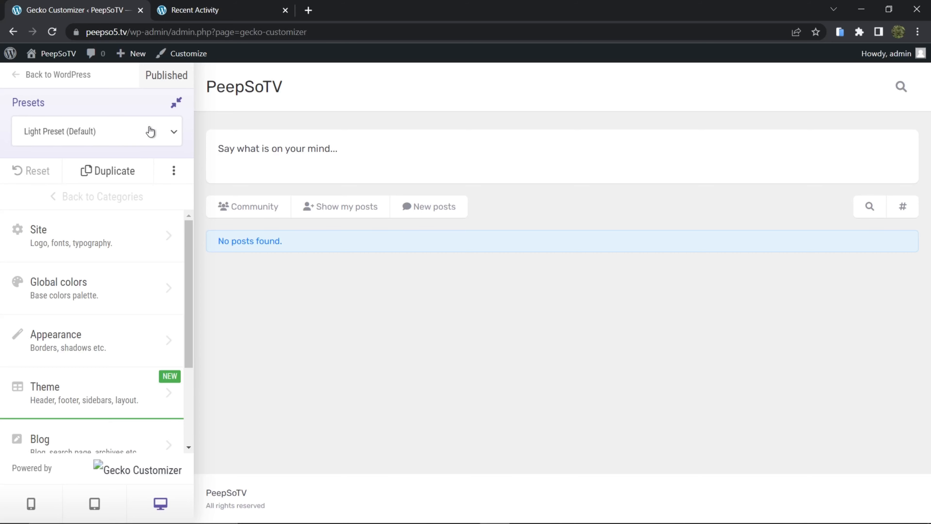
left_click(175, 131)
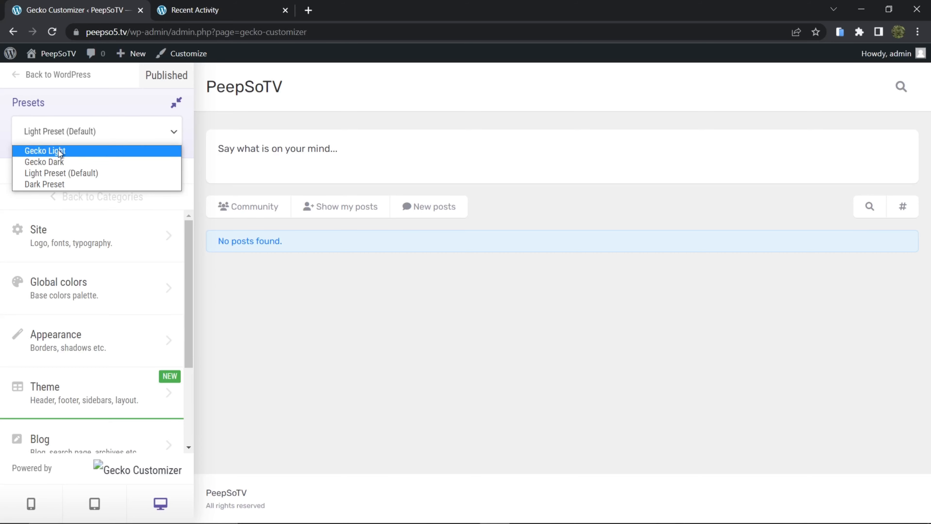
left_click(49, 172)
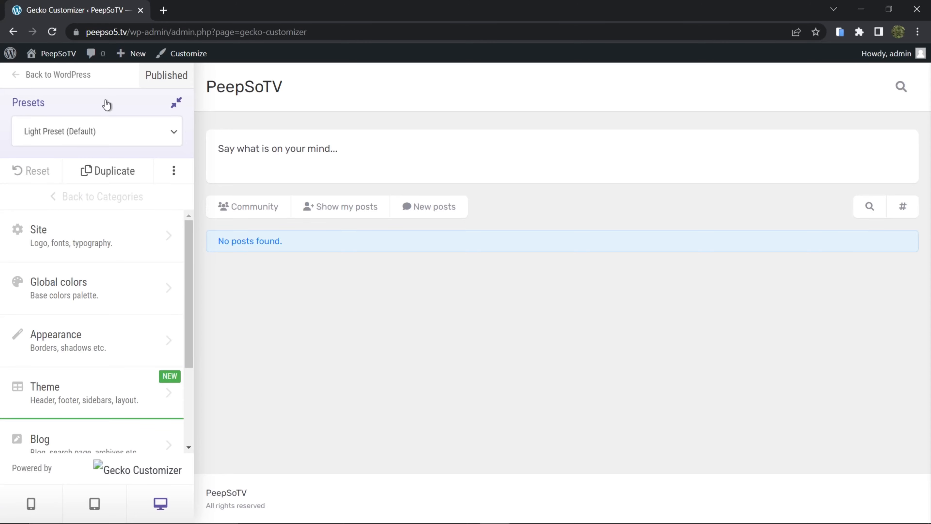
- In Gecko's settings, let users select their preferred theme from selected custom presets, with Light Preset and Dark Preset enabled, and save the changes
left_click(15, 78)
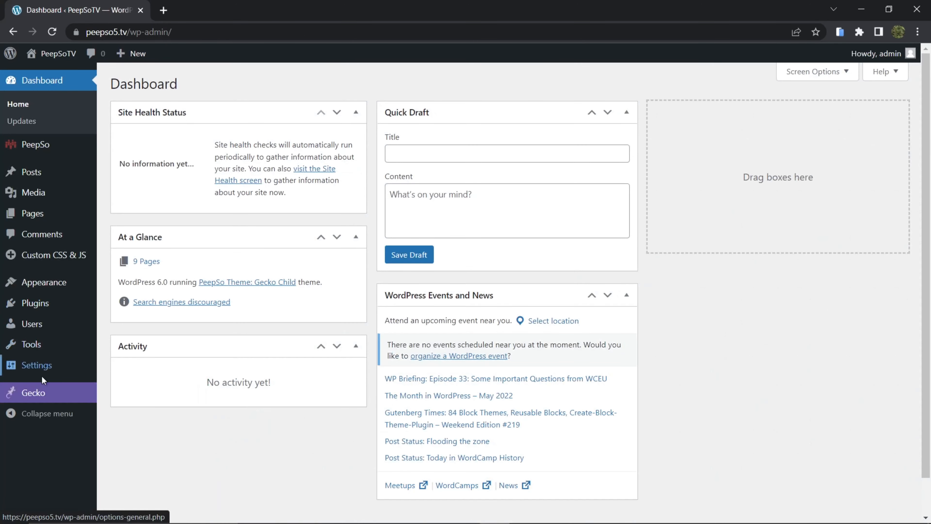
mouse_move(32, 394)
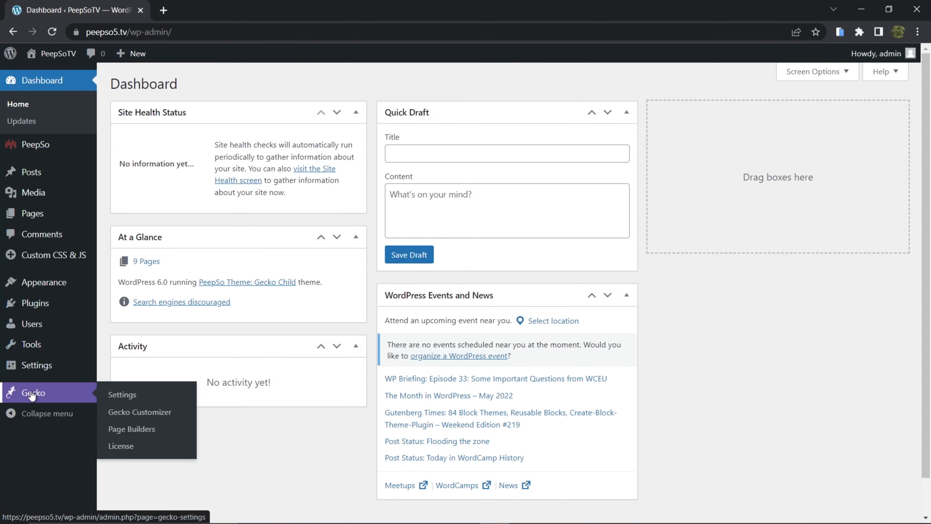
left_click(127, 400)
scroll(457, 329, "down", 3)
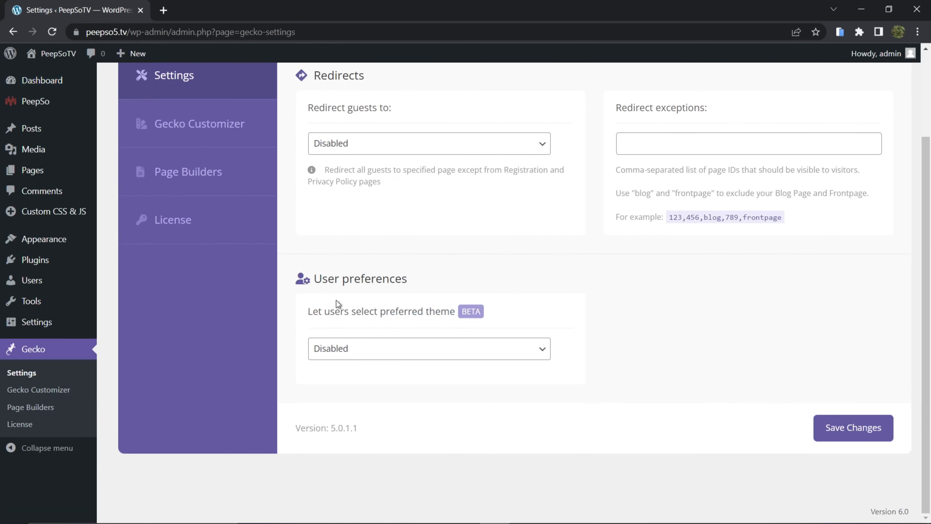
left_click(438, 354)
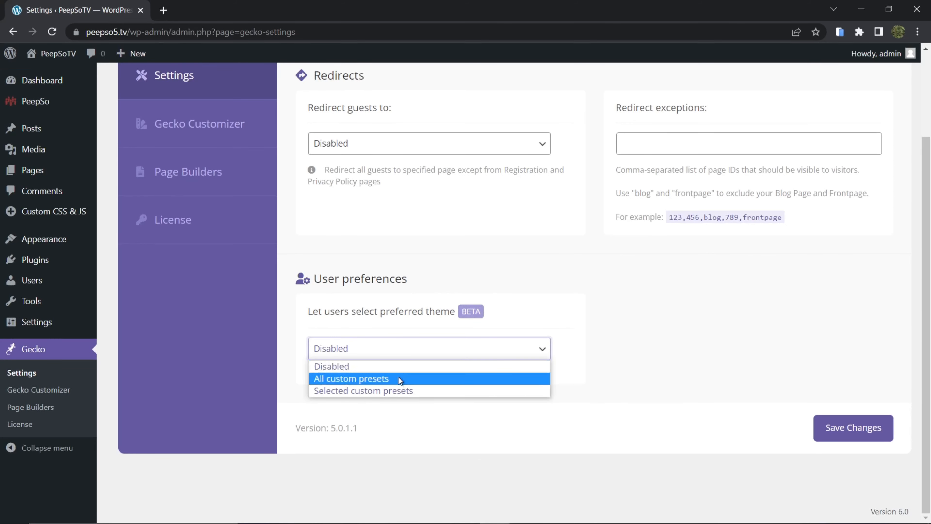
left_click(365, 389)
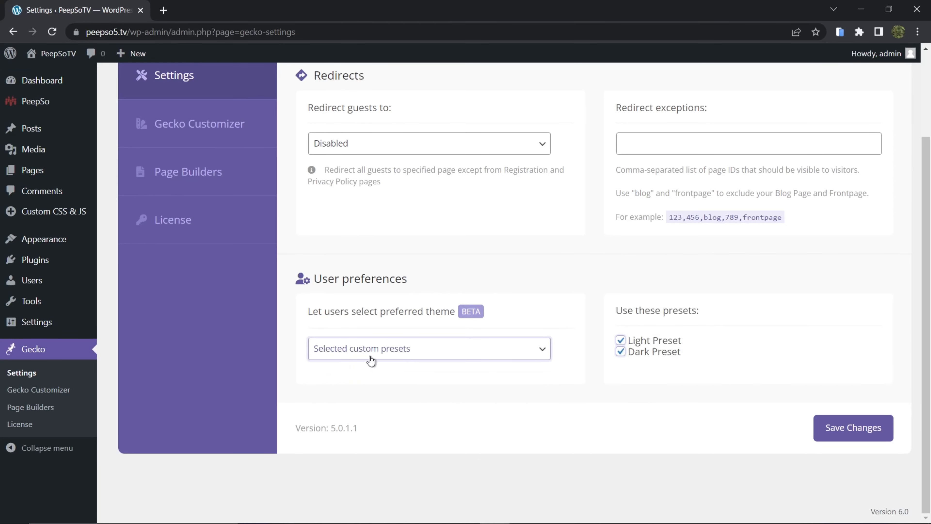
left_click(625, 341)
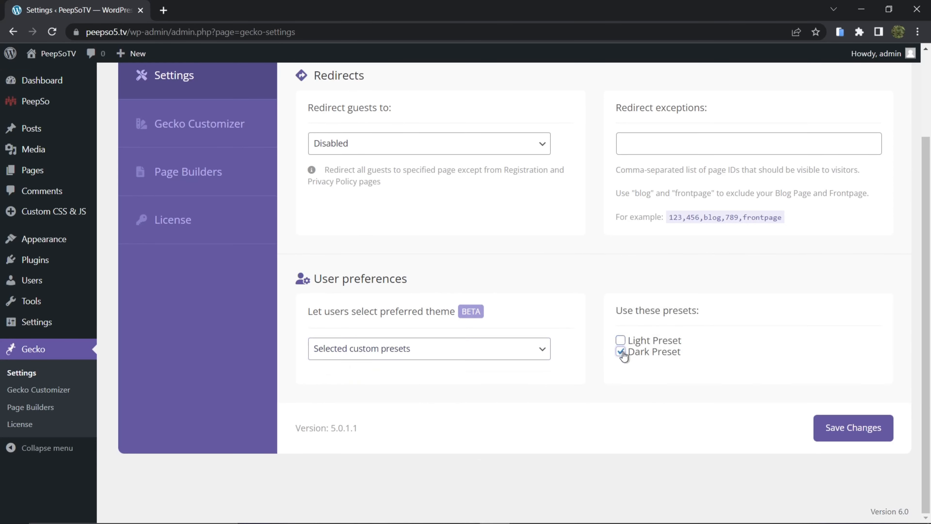
left_click(620, 340)
left_click(839, 432)
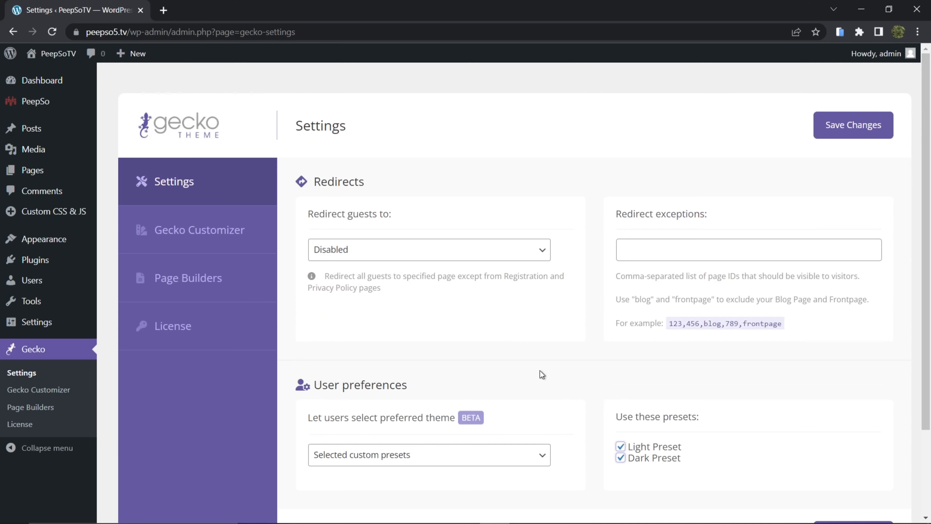
- Open the Site settings of Light Preset in the Gecko Customizer and look over the logo and favicon options
left_click(41, 392)
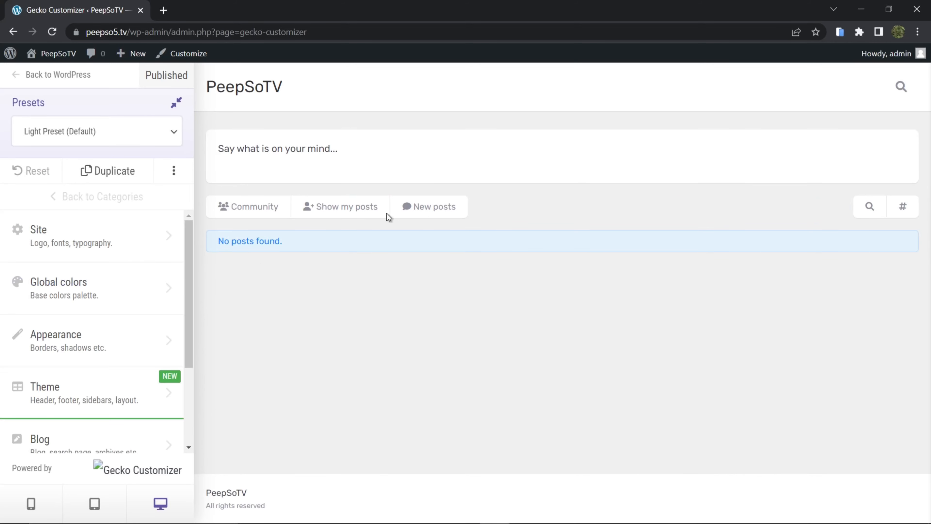
left_click(48, 236)
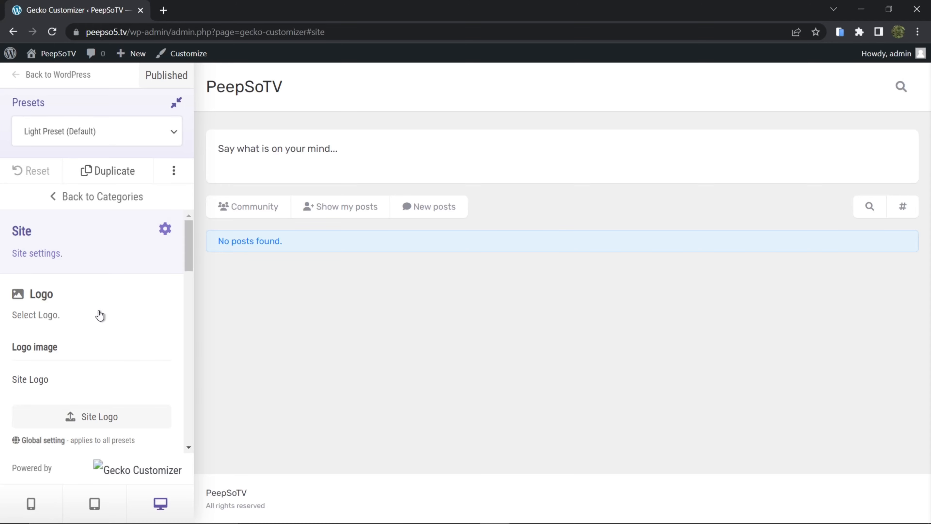
scroll(97, 319, "down", 5)
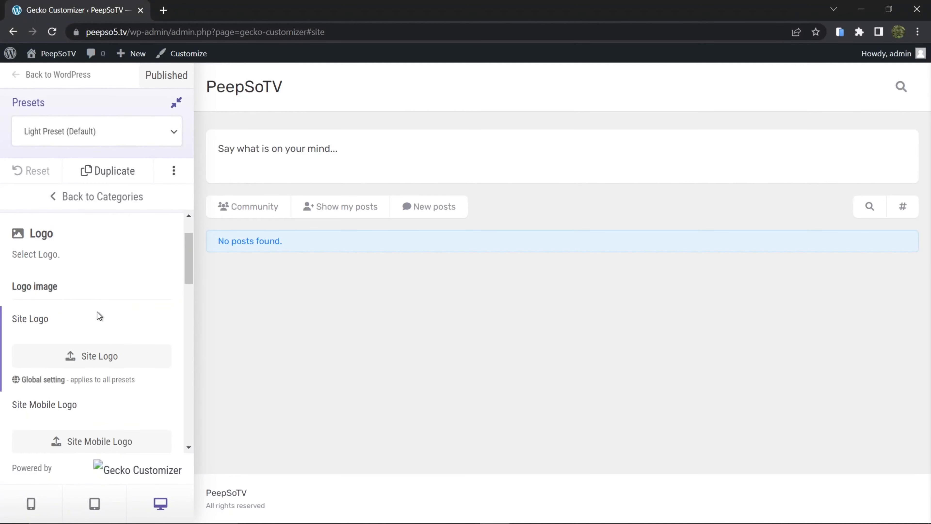
scroll(128, 290, "up", 2)
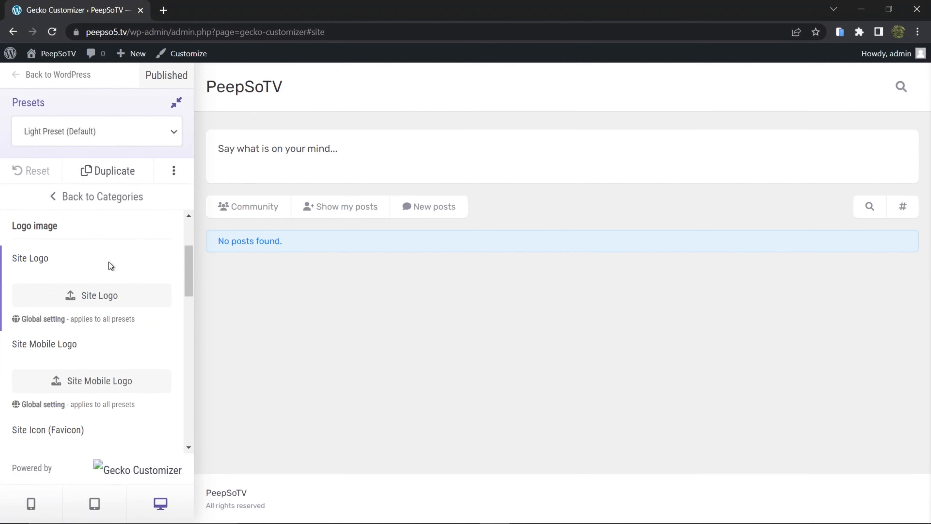
scroll(132, 339, "down", 2)
scroll(132, 339, "down", 1)
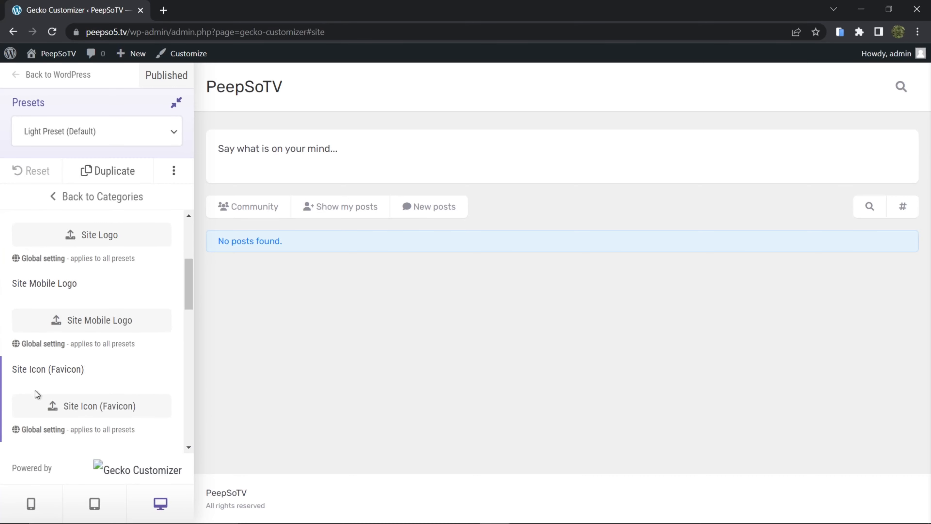
scroll(135, 372, "up", 5)
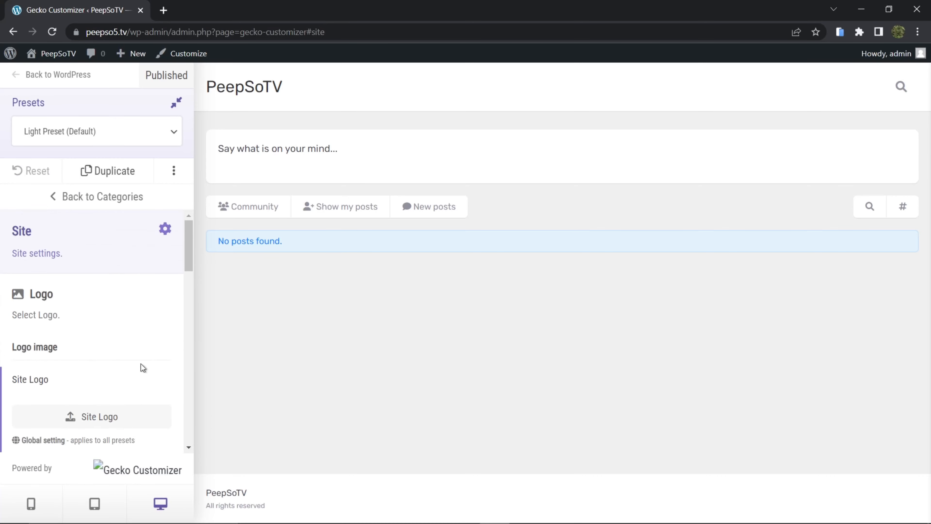
- Upload peepso_logo_red.png from the peepso folder and use it as the Site Logo
left_click(97, 418)
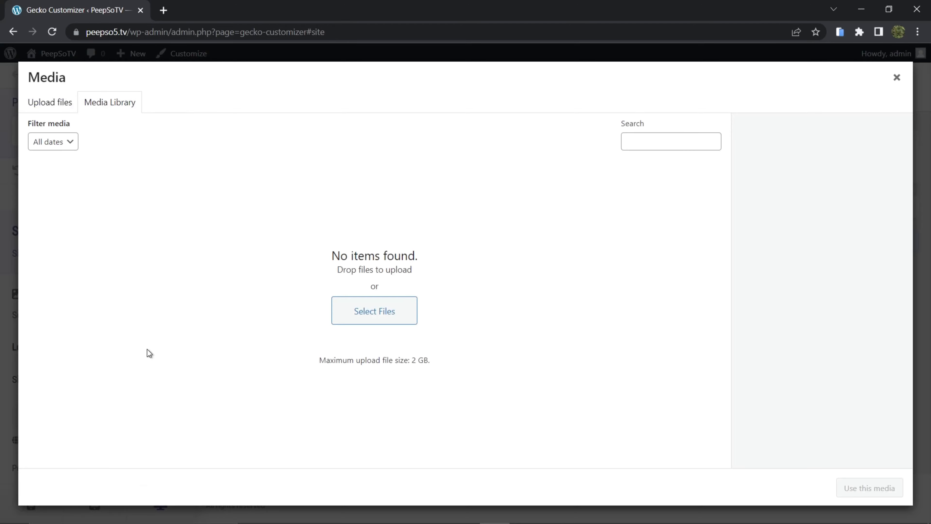
left_click(48, 105)
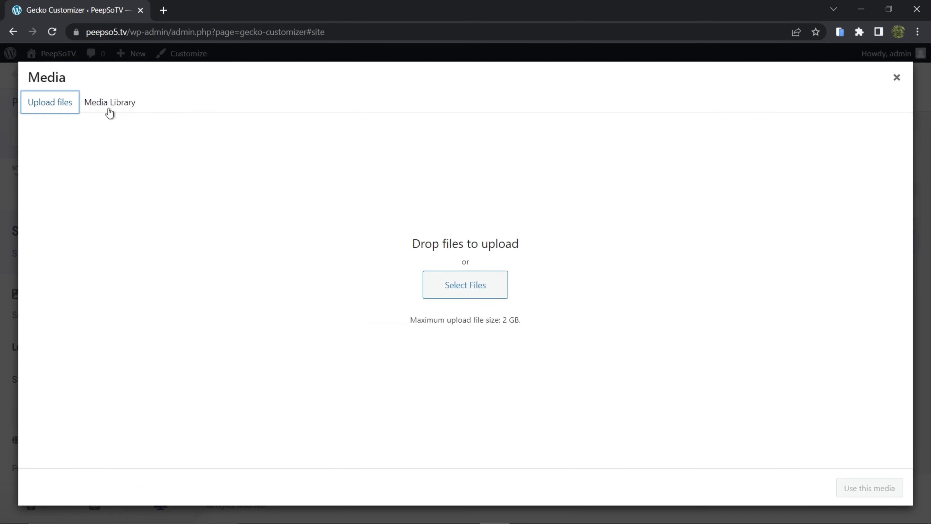
left_click(434, 290)
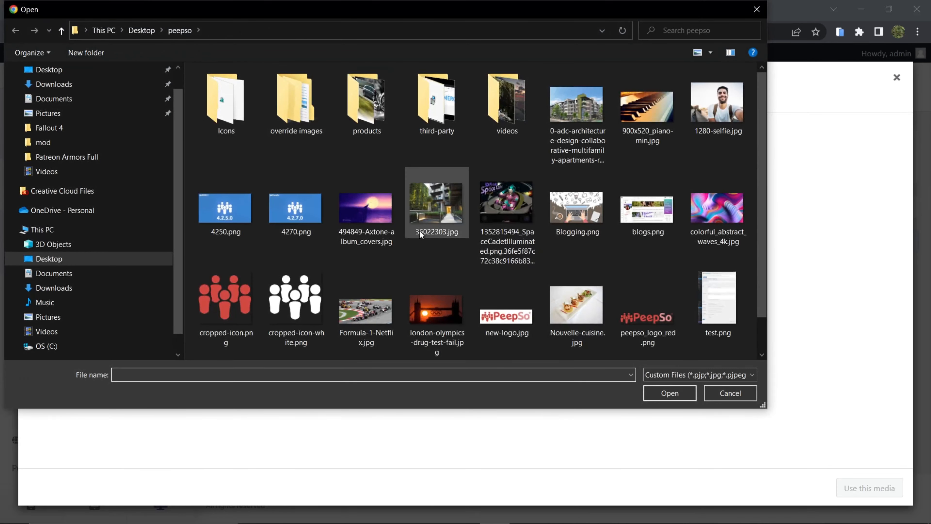
scroll(457, 255, "down", 1)
left_click(645, 272)
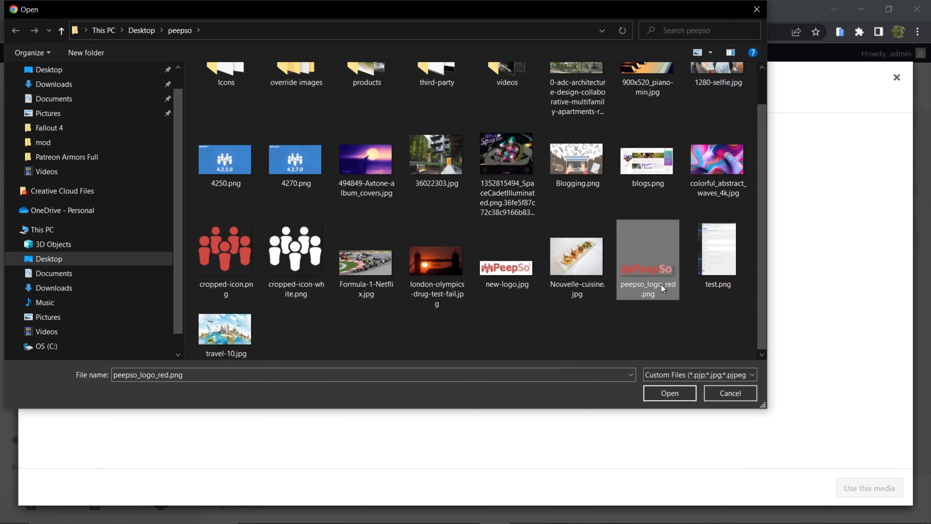
left_click(666, 392)
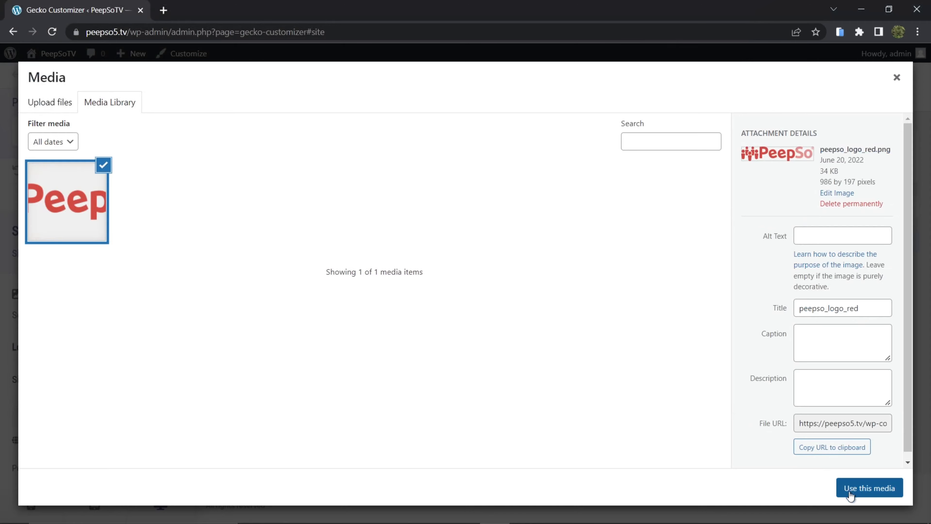
left_click(879, 494)
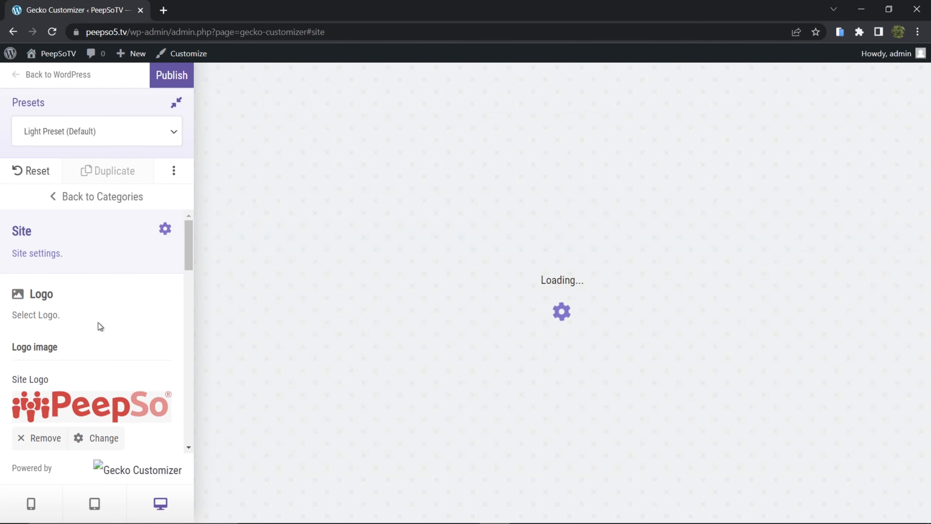
- Upload cropped-icon.png from the peepso folder and use it as the Site Mobile Logo
scroll(99, 323, "down", 4)
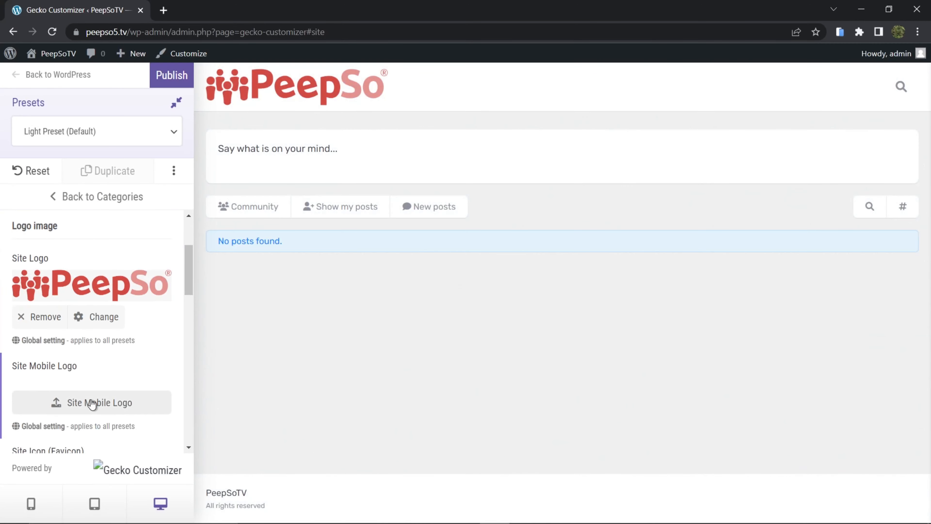
left_click(91, 401)
left_click(51, 103)
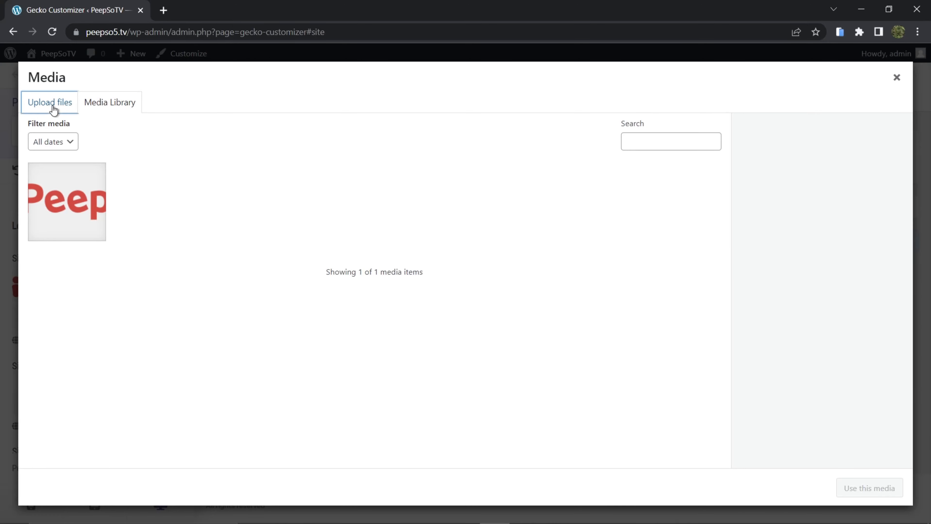
left_click(434, 293)
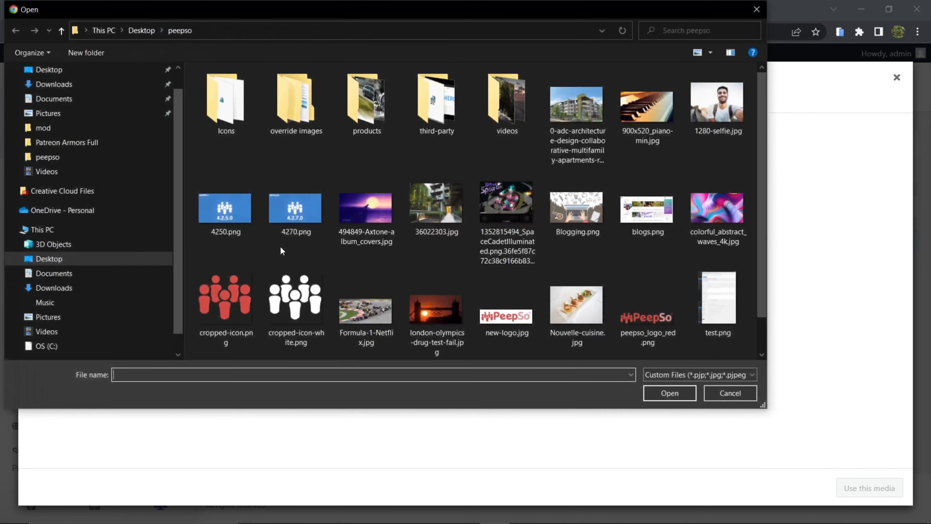
left_click(227, 304)
left_click(670, 393)
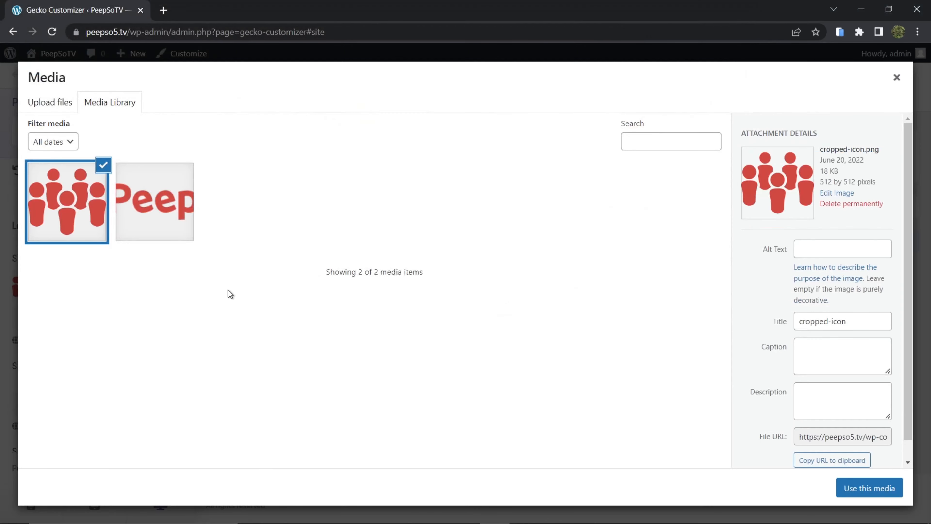
left_click(866, 489)
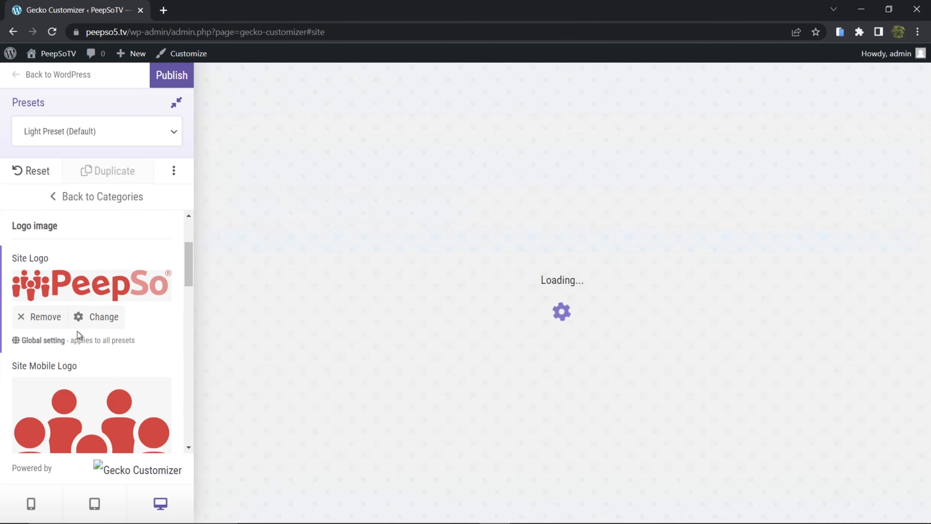
- Use cropped-icon.png from the media library as the Site Icon (Favicon) and publish the changes
scroll(78, 319, "down", 5)
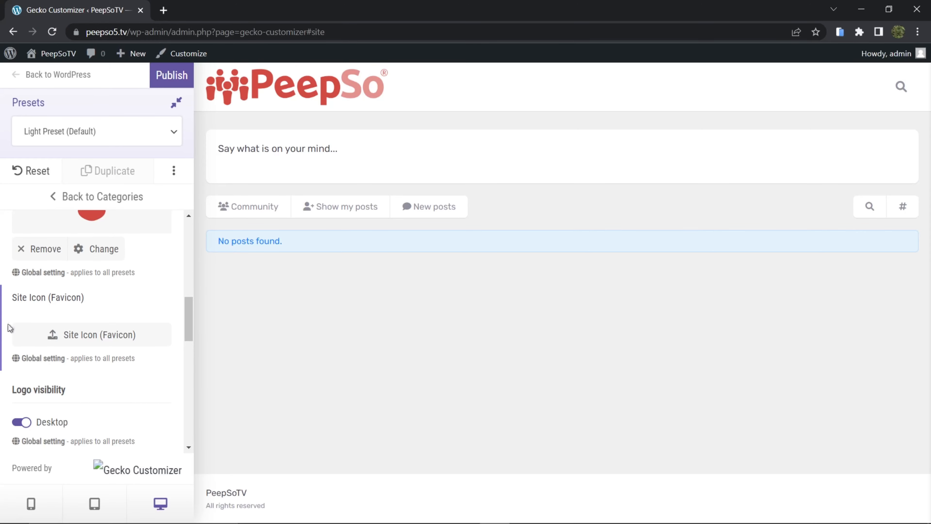
left_click(73, 335)
left_click(67, 211)
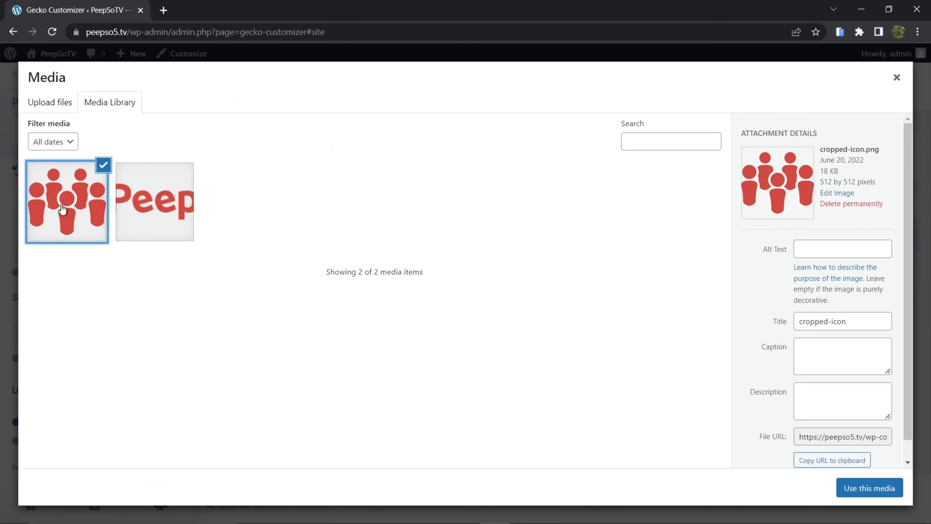
left_click(843, 485)
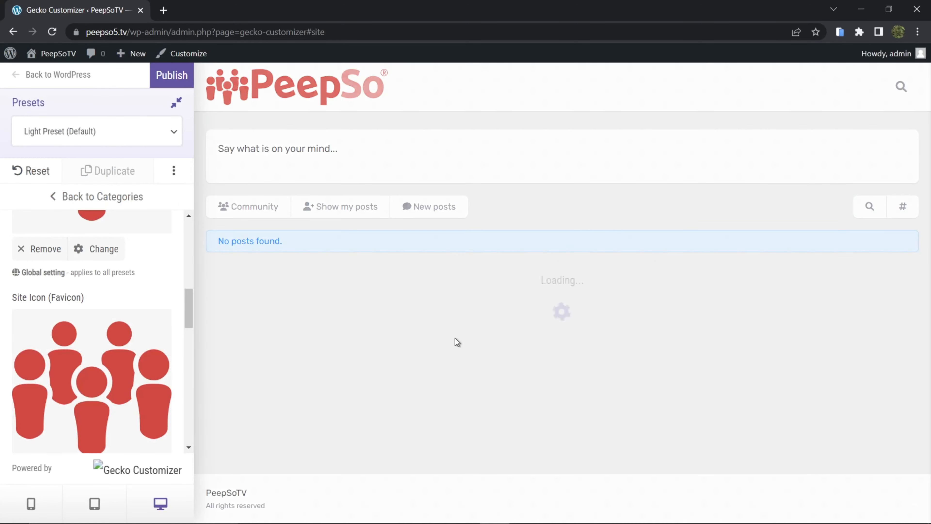
left_click(169, 76)
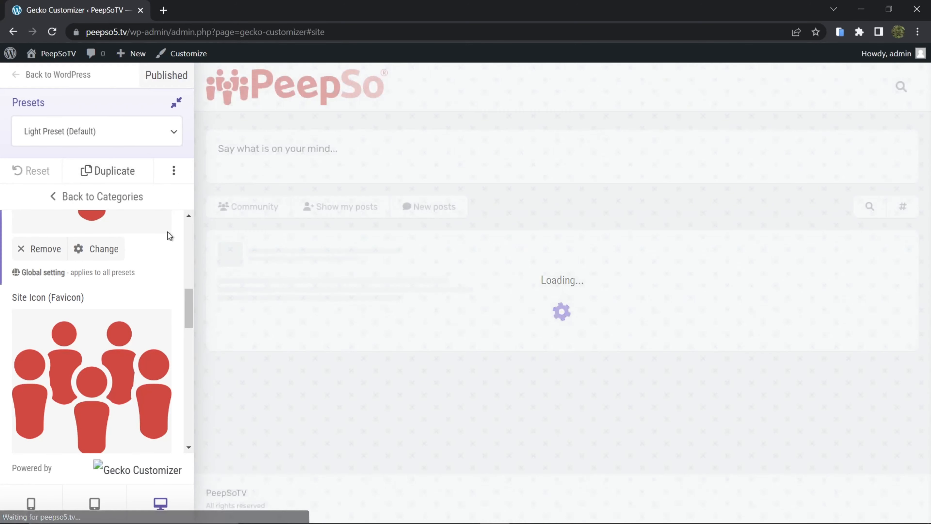
- Review the global setting note under Site Logo and switch to Dark Preset to check its logo images
scroll(145, 289, "up", 1)
scroll(144, 289, "up", 6)
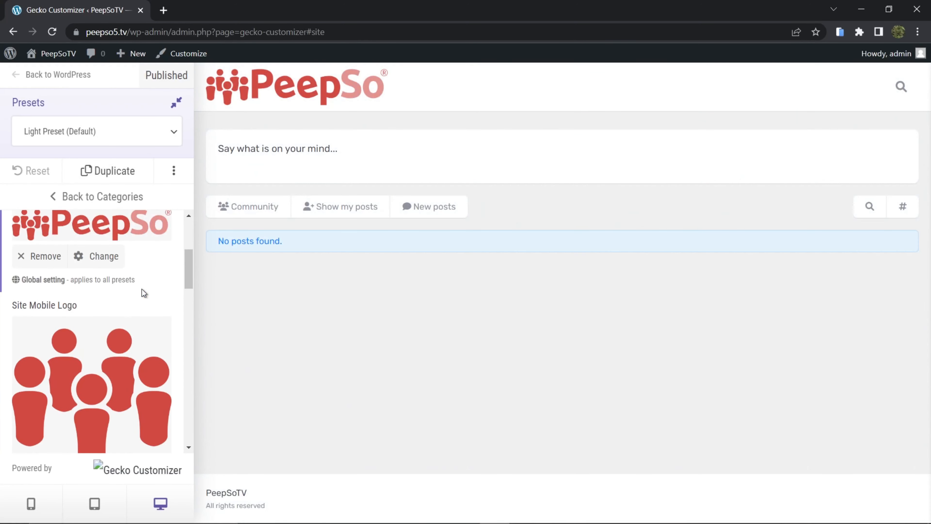
left_click_drag(141, 404, 18, 409)
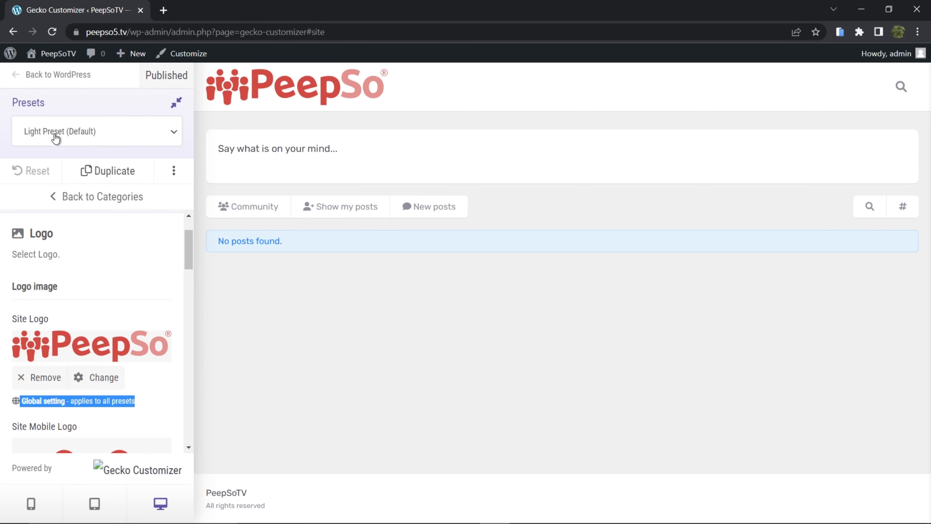
left_click(109, 143)
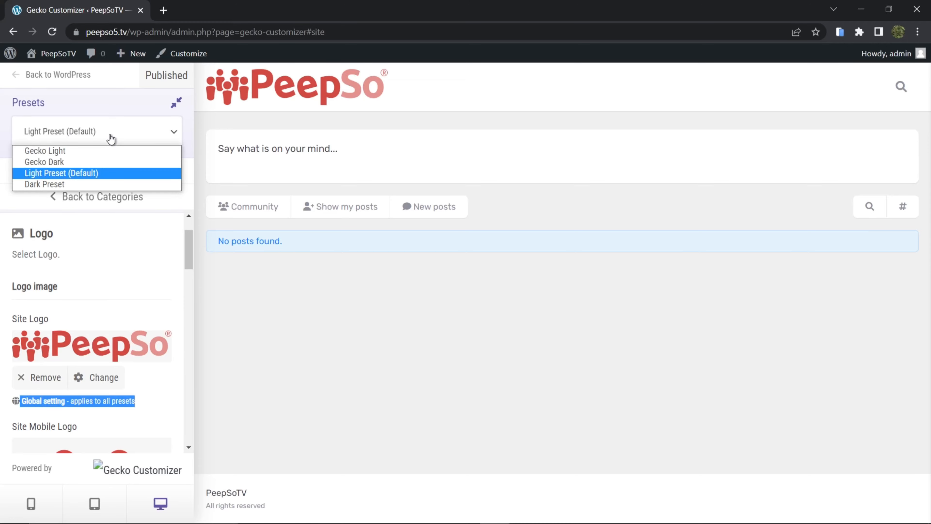
left_click(54, 186)
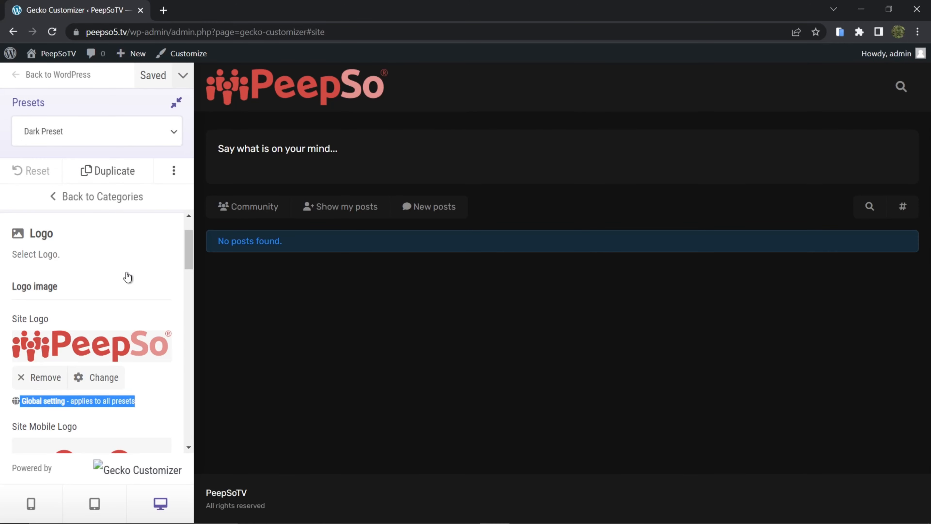
scroll(127, 270, "down", 1)
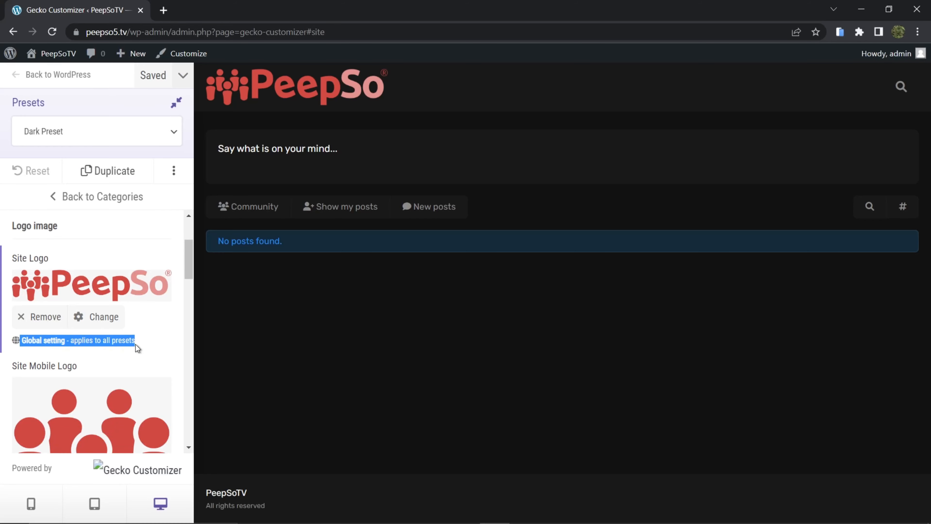
scroll(135, 344, "down", 1)
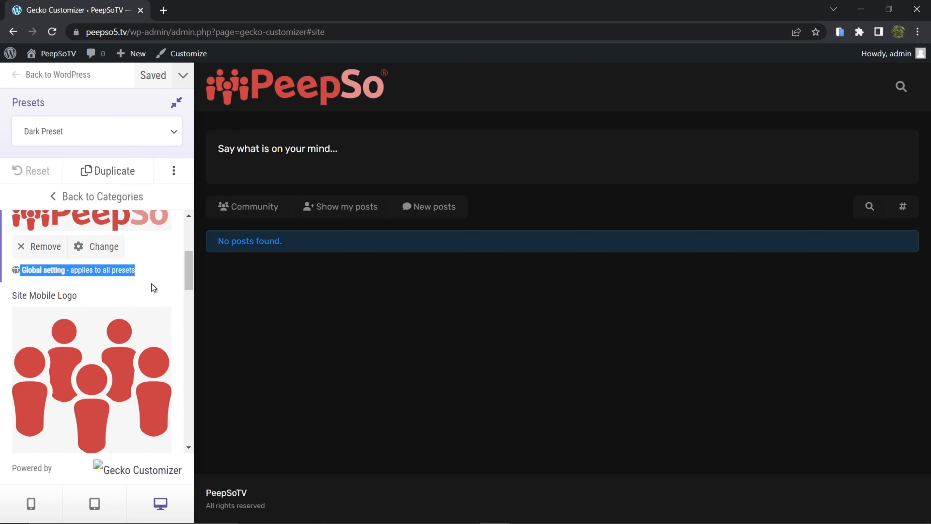
scroll(151, 283, "down", 1)
scroll(139, 320, "up", 2)
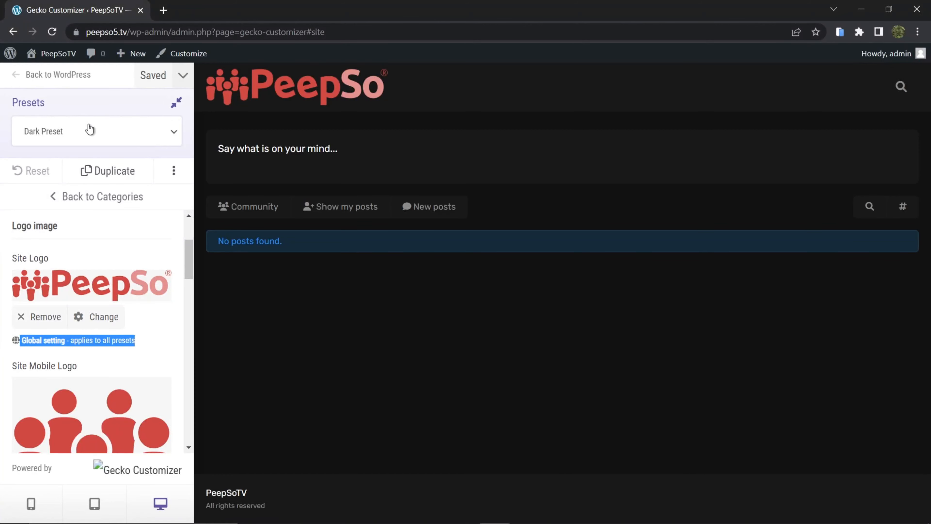
- Return to Light Preset and review its Site Logo and Site Mobile Logo
left_click(91, 131)
left_click(54, 173)
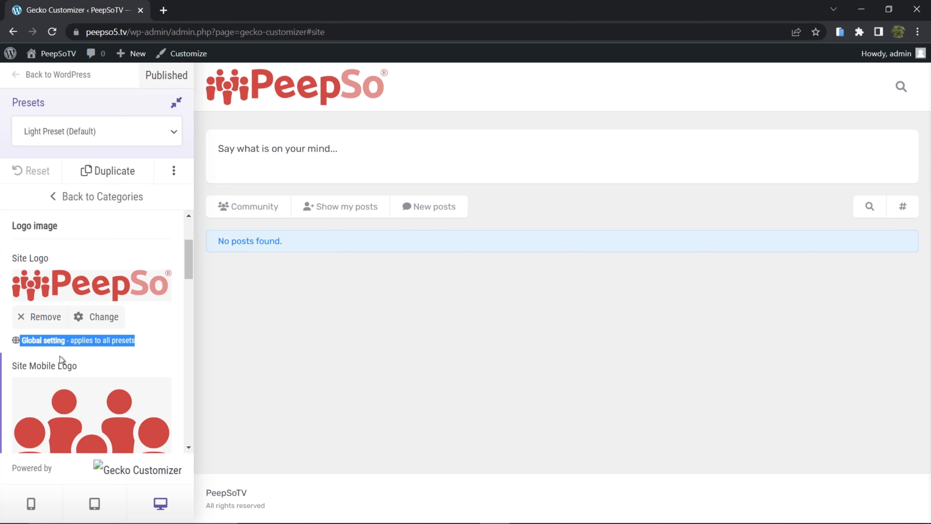
scroll(137, 352, "down", 2)
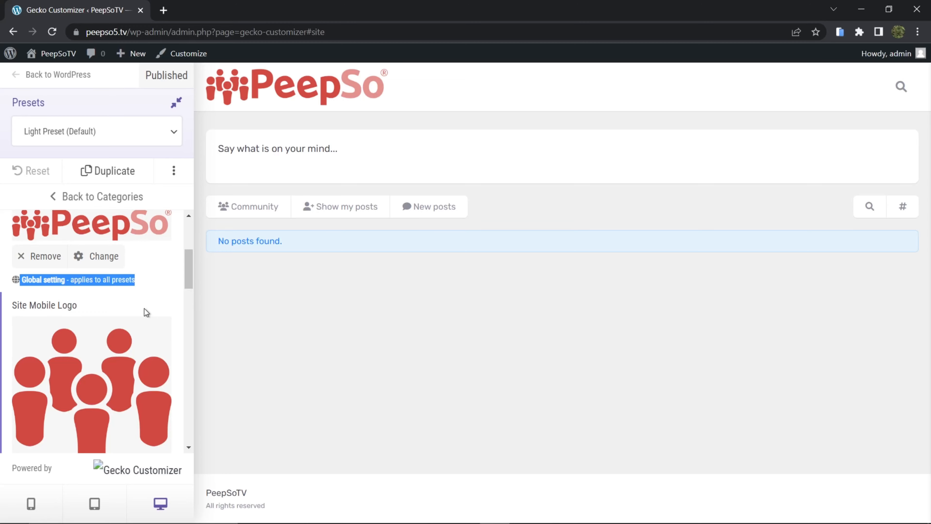
left_click(144, 308)
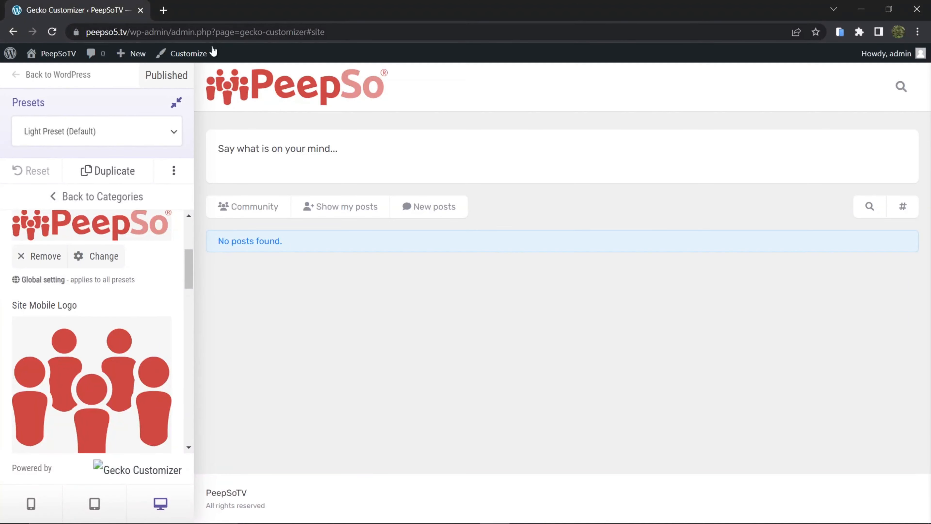
- Enable Show sidenav in the Theme category's Sidenav settings and publish the change
left_click(52, 200)
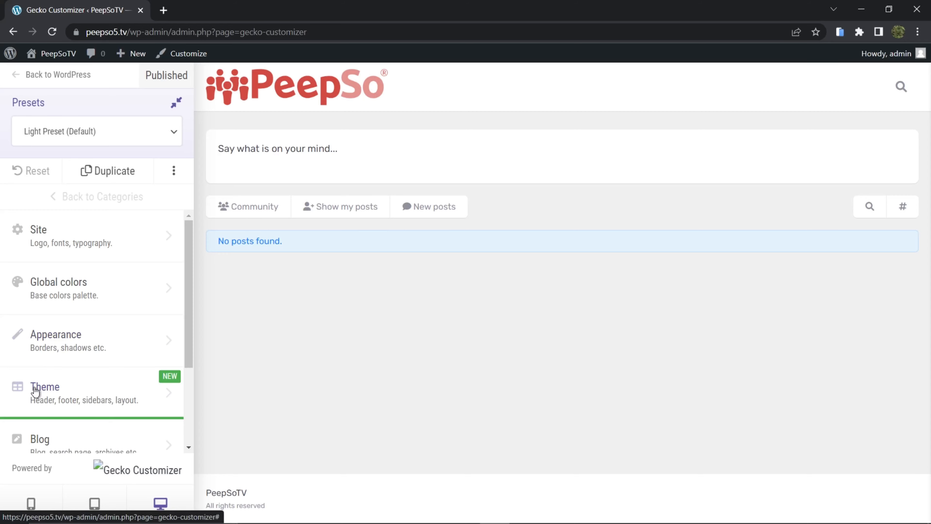
left_click(42, 387)
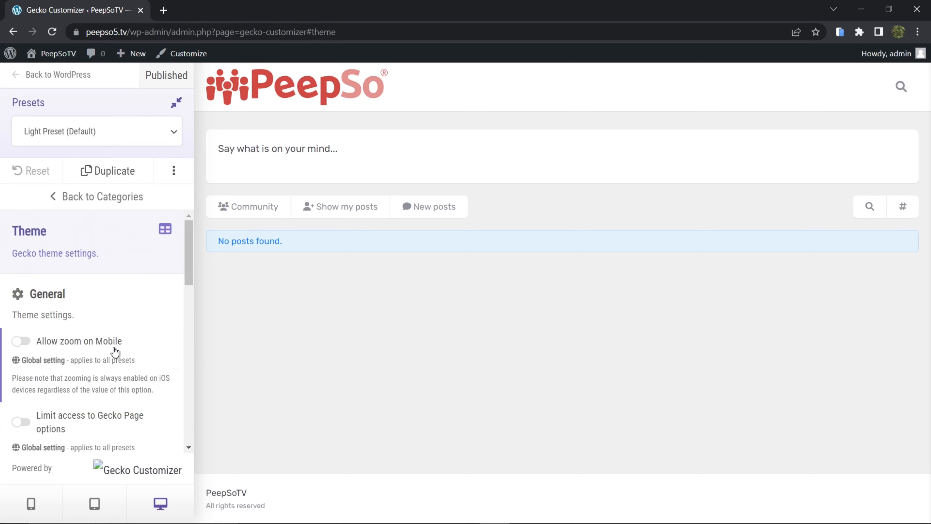
scroll(88, 341, "down", 8)
scroll(86, 335, "down", 3)
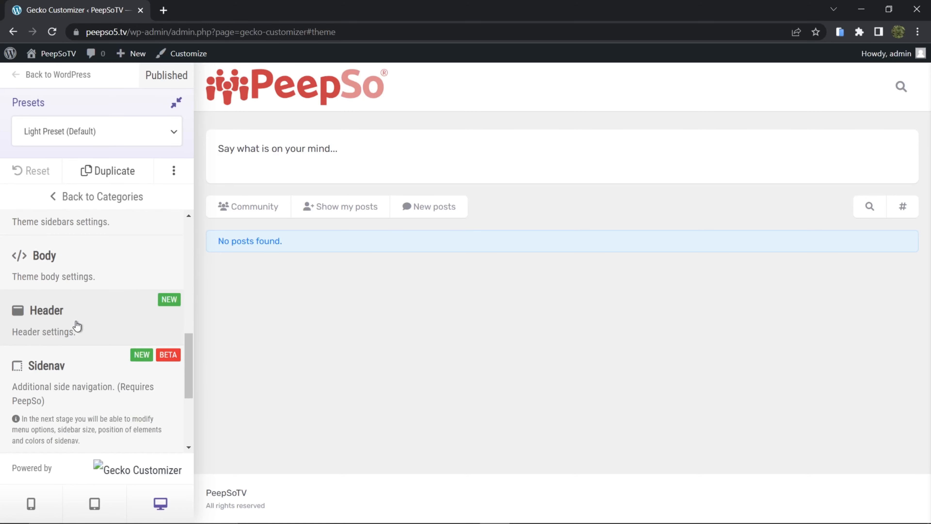
scroll(110, 353, "down", 2)
left_click(51, 306)
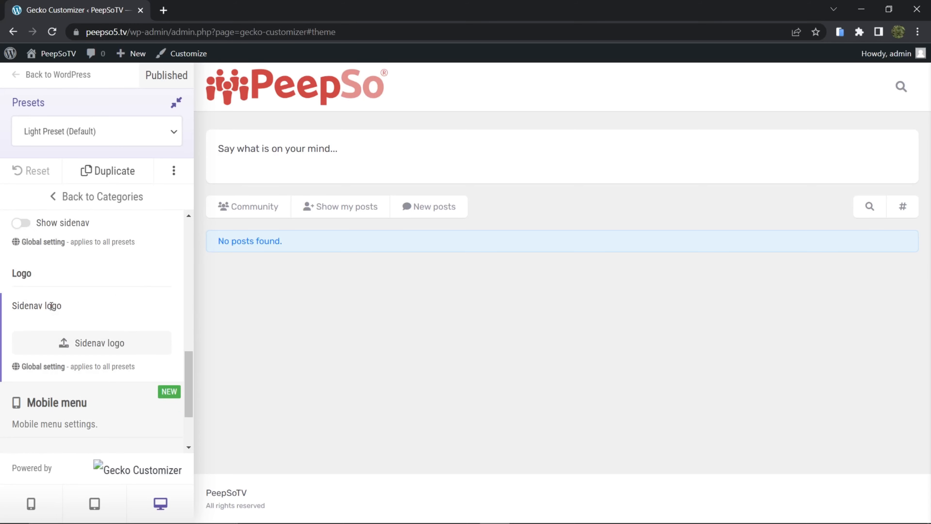
scroll(114, 304, "down", 3)
scroll(113, 305, "up", 4)
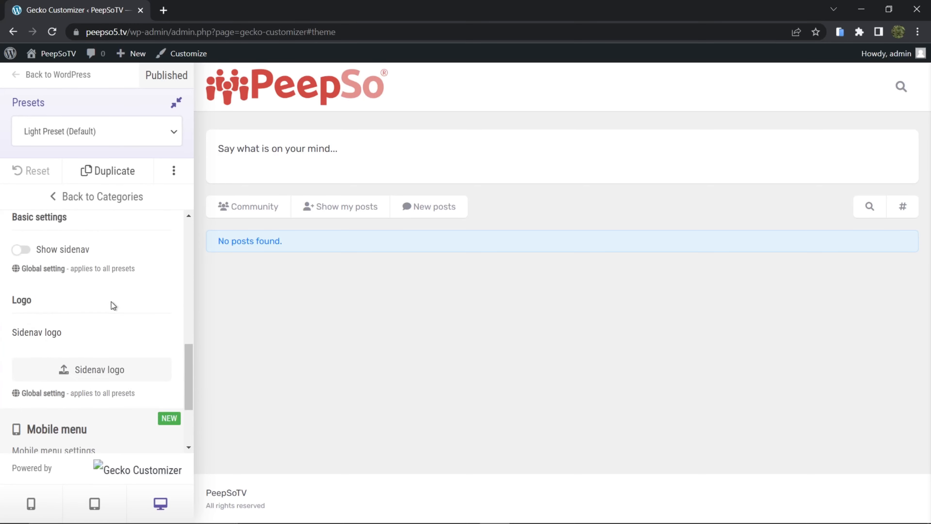
left_click(21, 249)
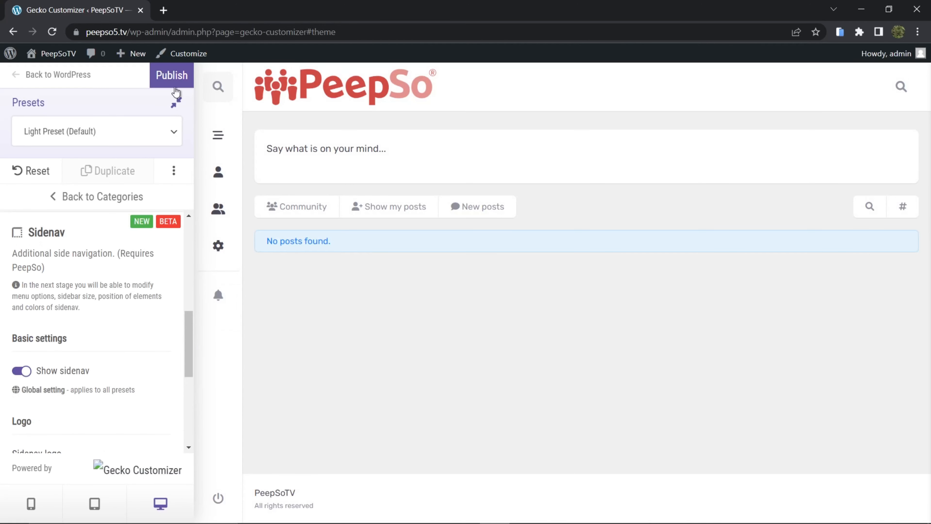
left_click(173, 76)
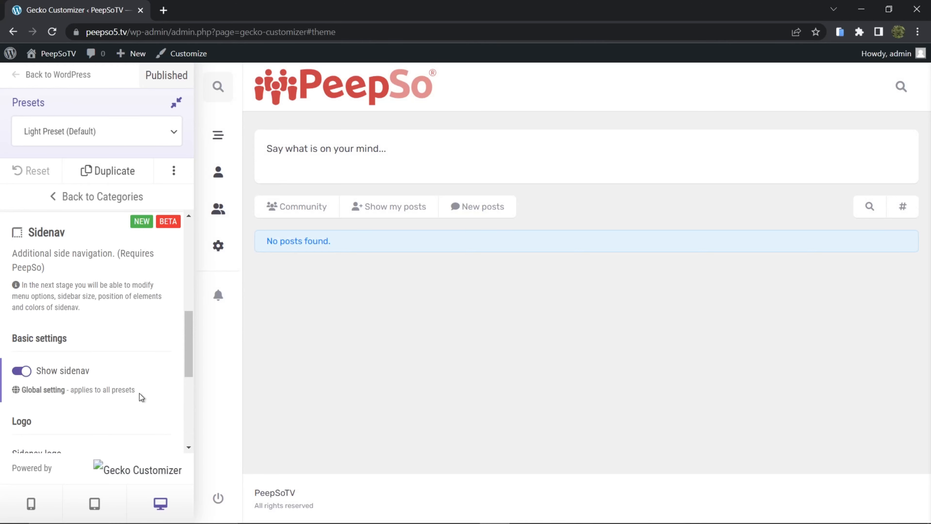
left_click_drag(136, 390, 17, 394)
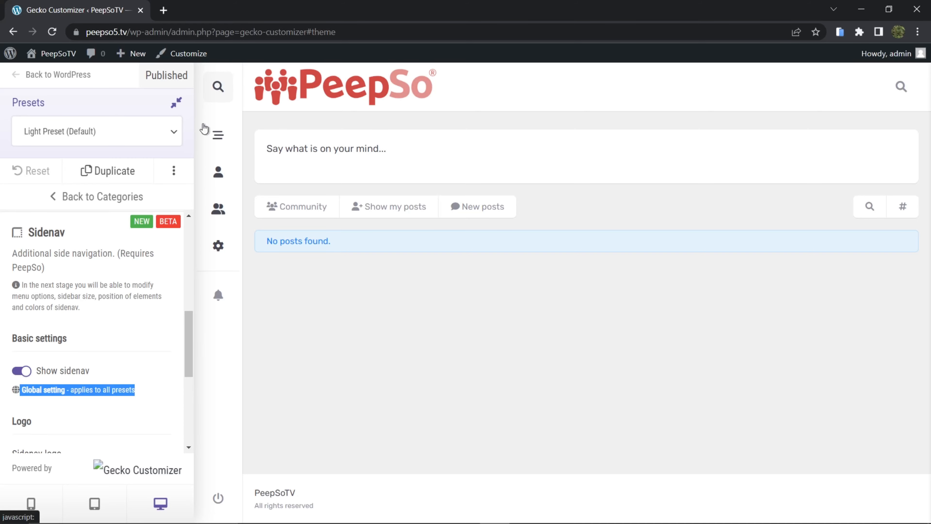
- In the Site settings, try switching the logo visibility off for Desktop and Mobile, and switch both back on
scroll(113, 335, "down", 3)
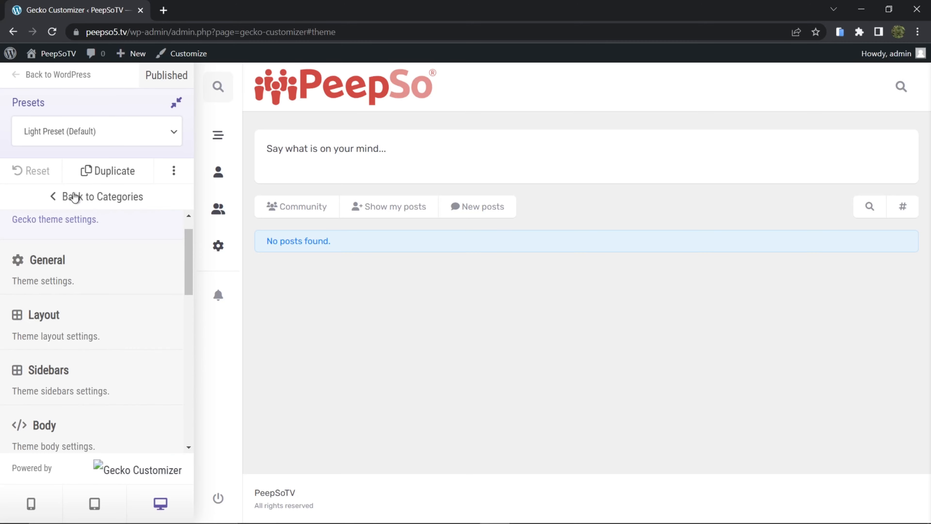
left_click(75, 197)
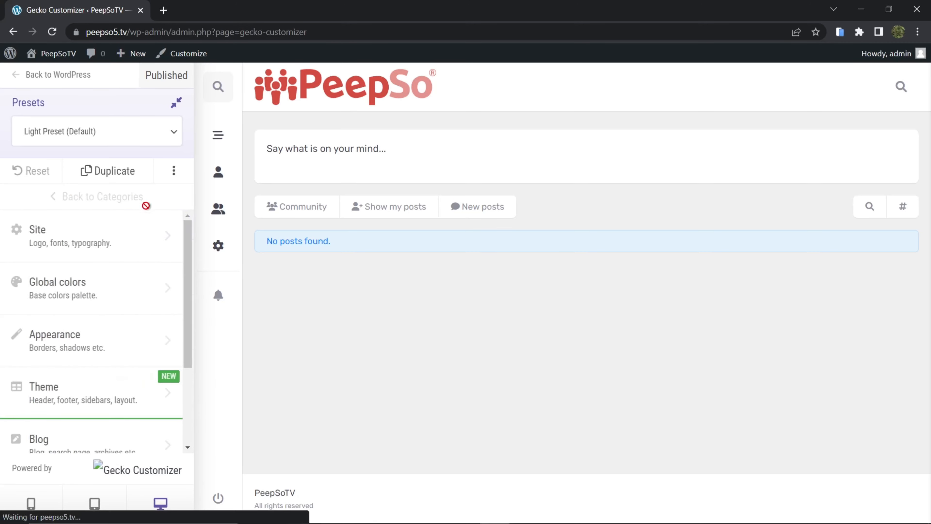
left_click(39, 231)
scroll(112, 284, "up", 5)
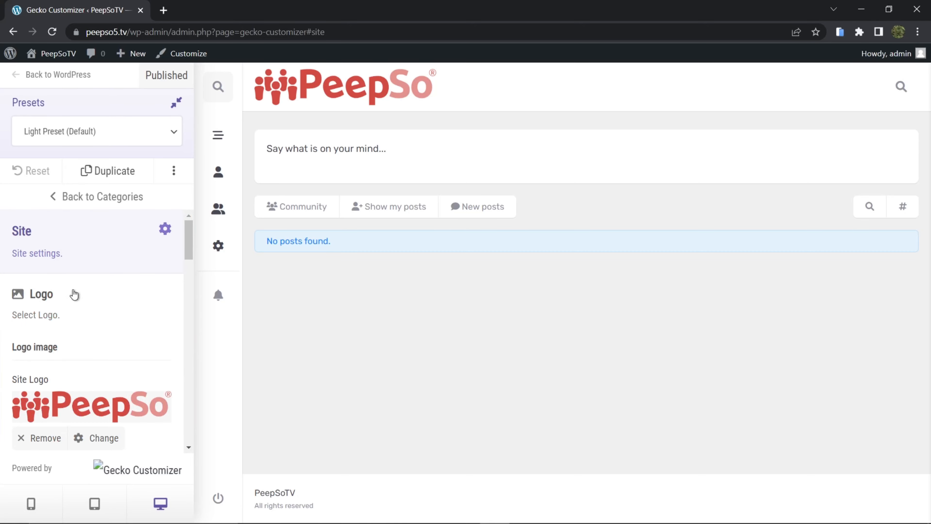
scroll(111, 298, "down", 7)
scroll(107, 295, "down", 10)
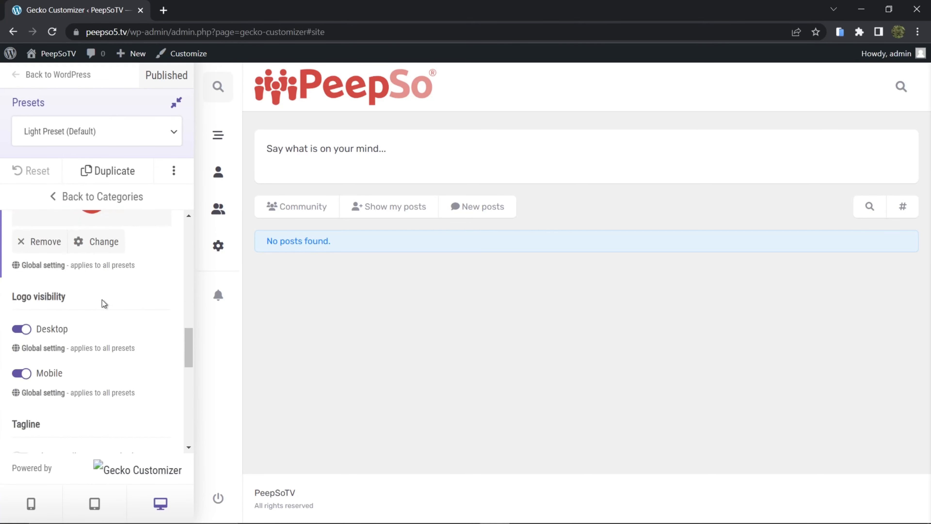
left_click(21, 268)
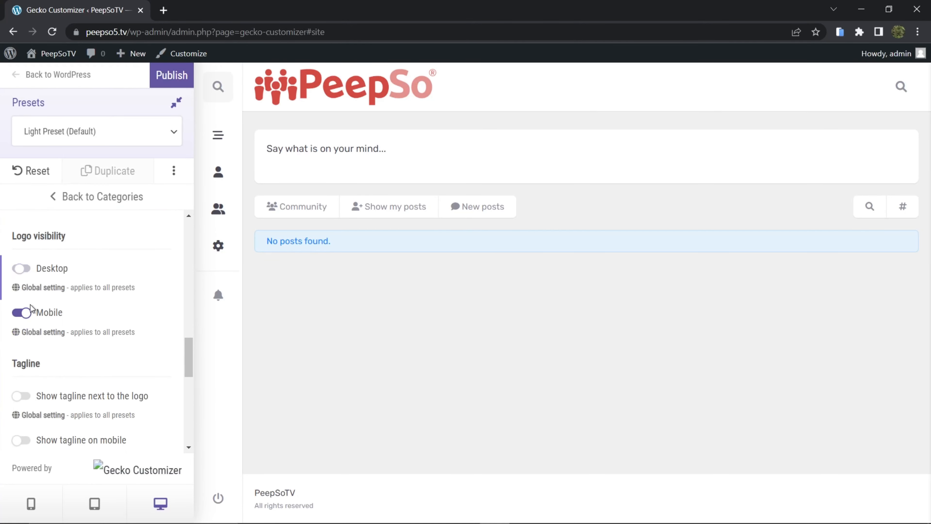
left_click(21, 313)
left_click(22, 268)
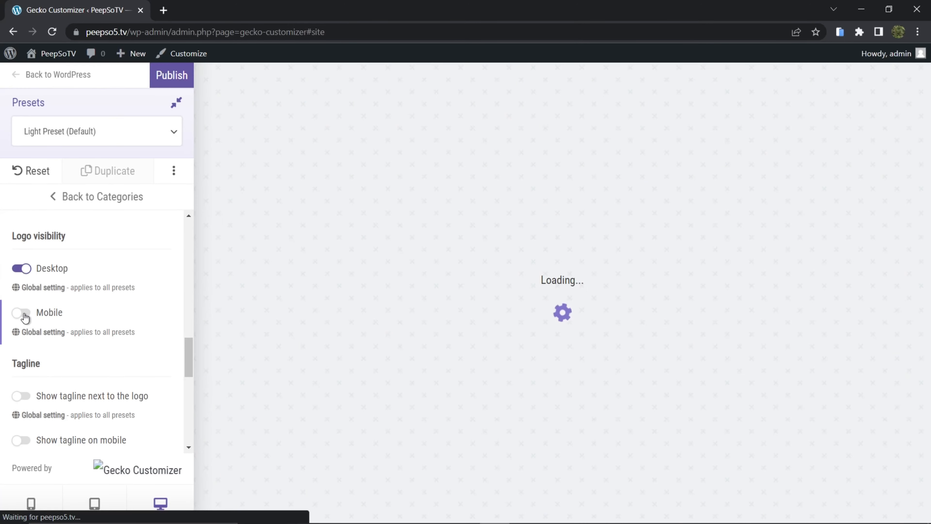
left_click(22, 312)
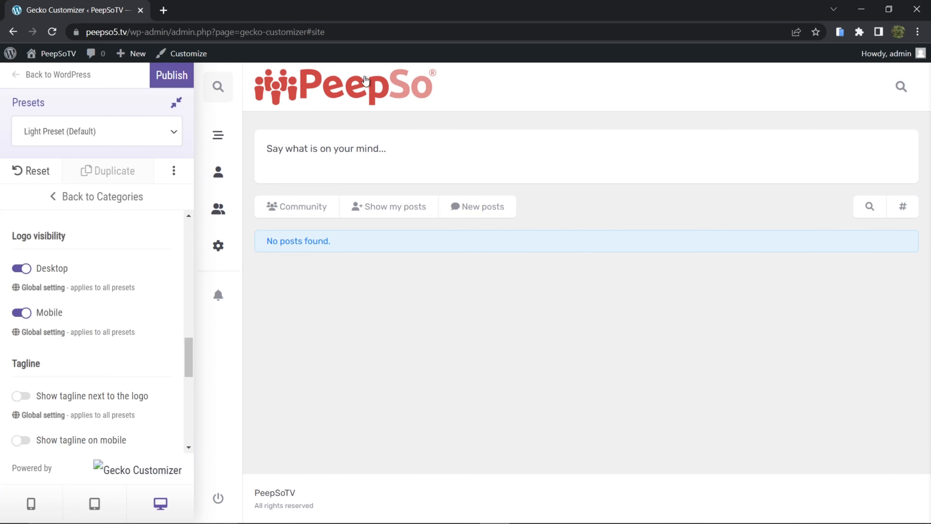
scroll(125, 272, "up", 2)
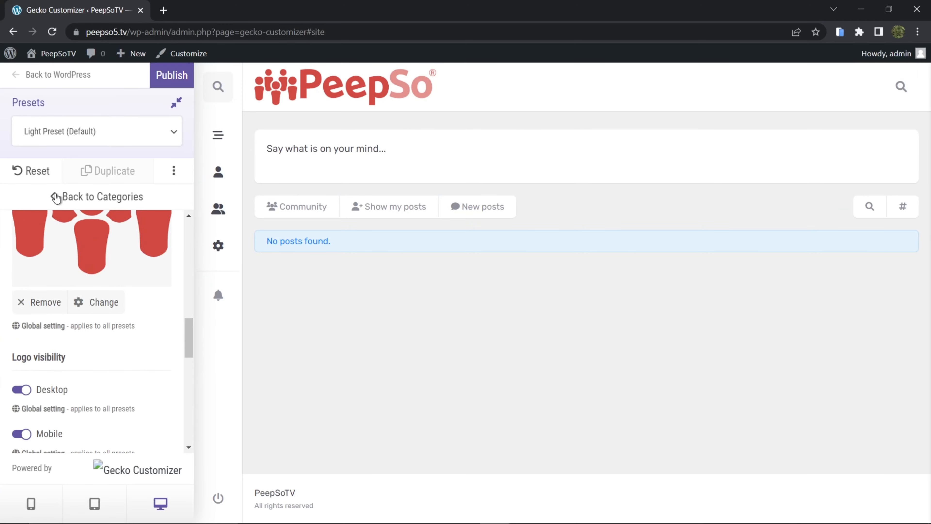
- Reopen the Theme category's Sidenav settings and examine the Sidenav logo option
left_click(118, 199)
left_click(43, 392)
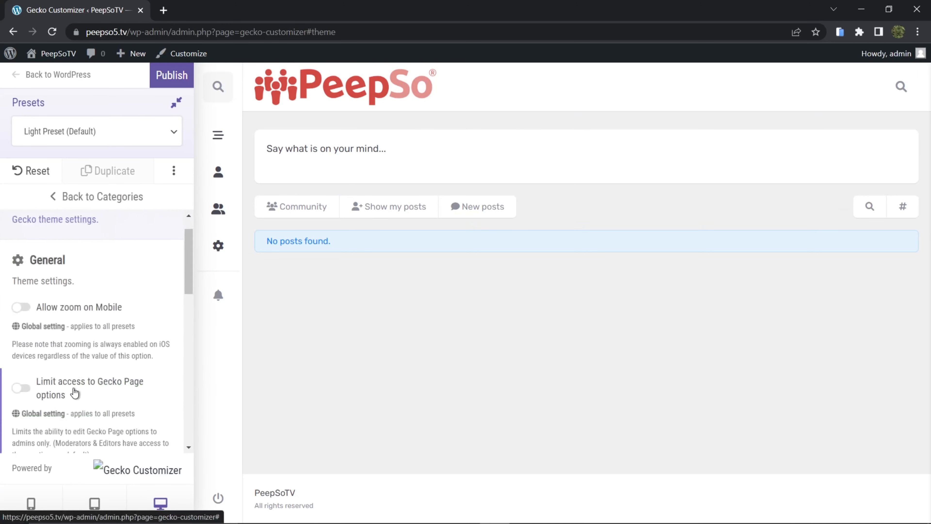
scroll(90, 354, "down", 8)
scroll(90, 355, "down", 5)
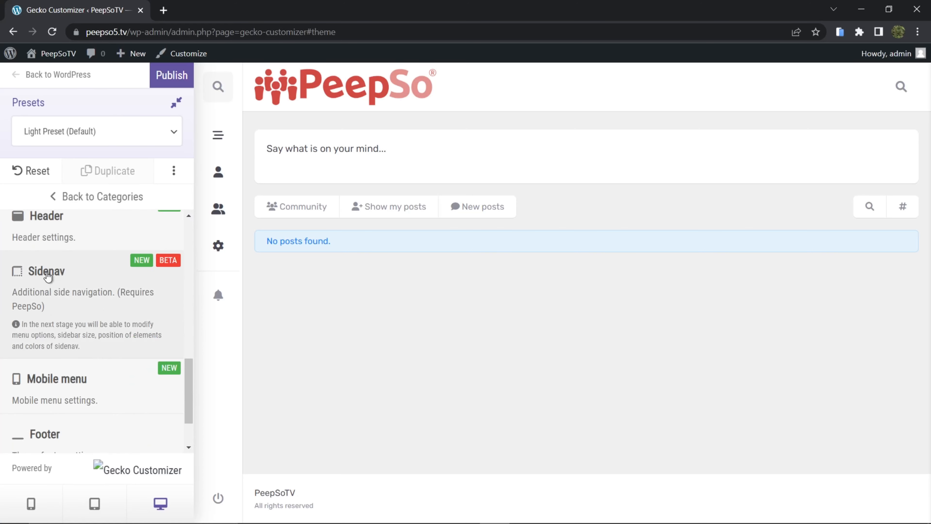
left_click(32, 271)
scroll(127, 316, "up", 2)
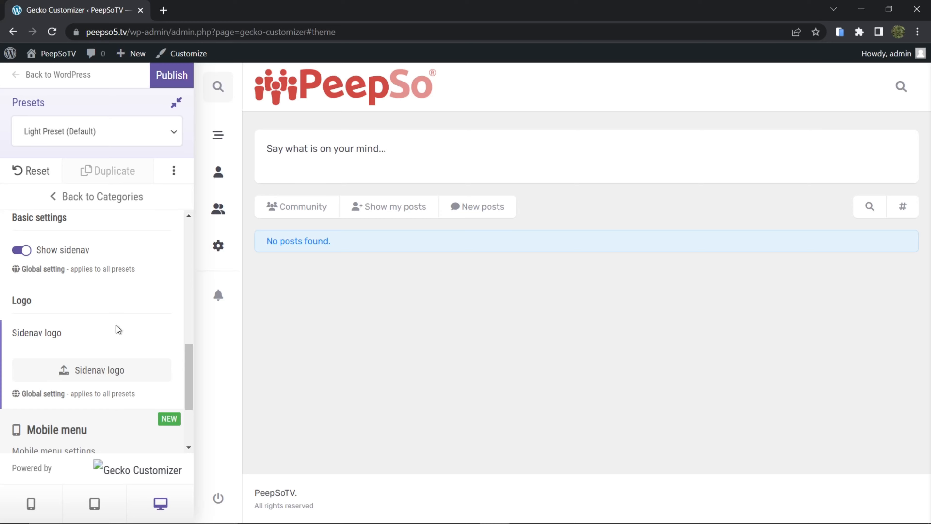
scroll(80, 323, "down", 1)
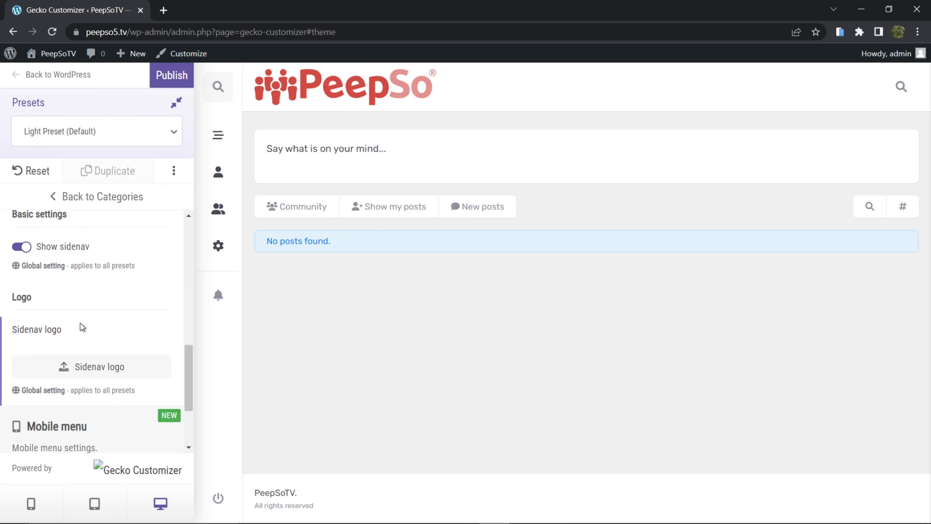
scroll(80, 323, "down", 3)
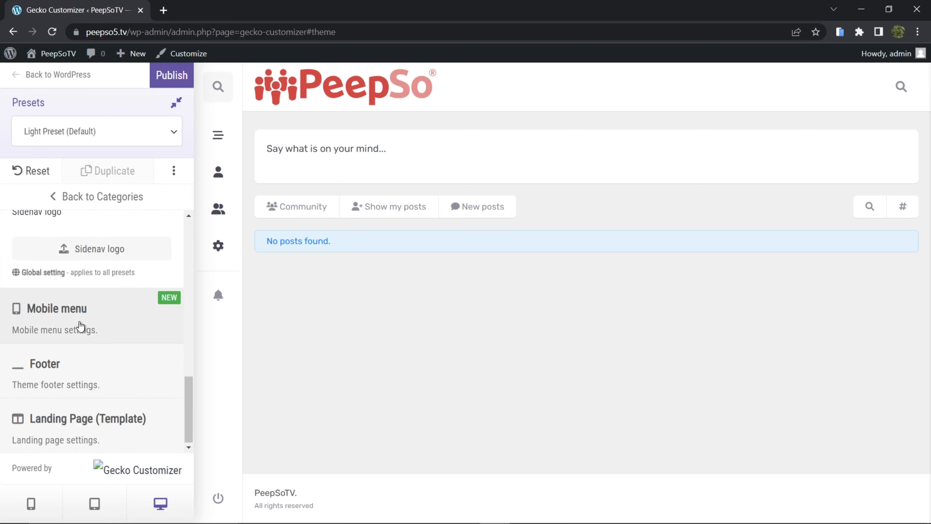
- Return to the category list, reopen the Theme category and open its Footer settings
left_click(83, 198)
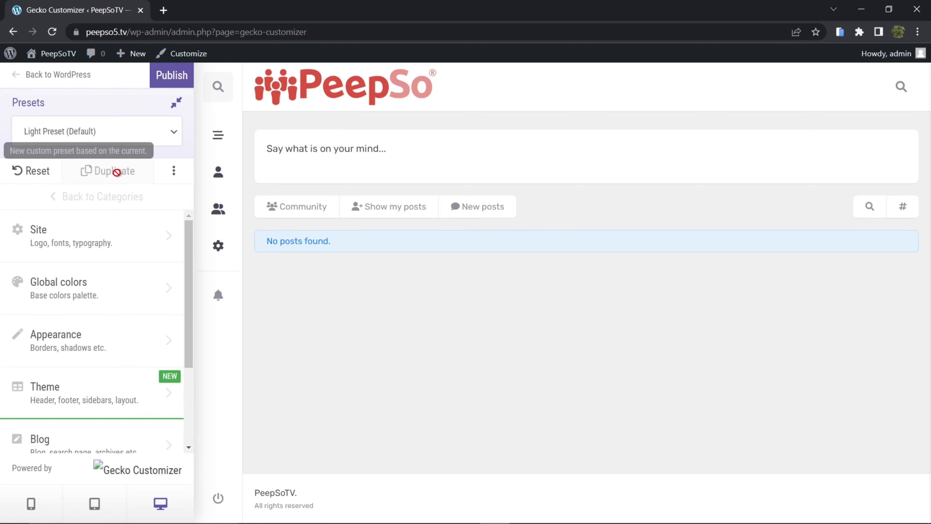
left_click(46, 388)
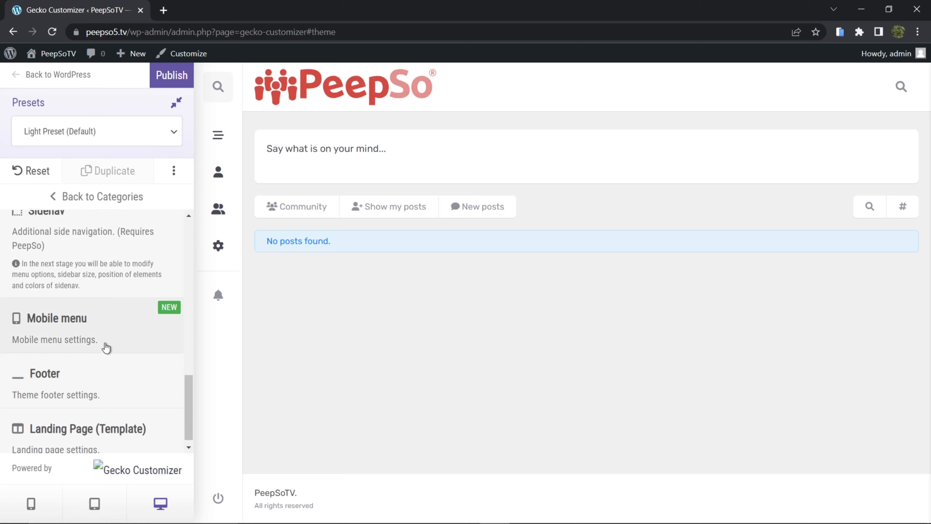
scroll(104, 323, "down", 1)
scroll(88, 344, "up", 3)
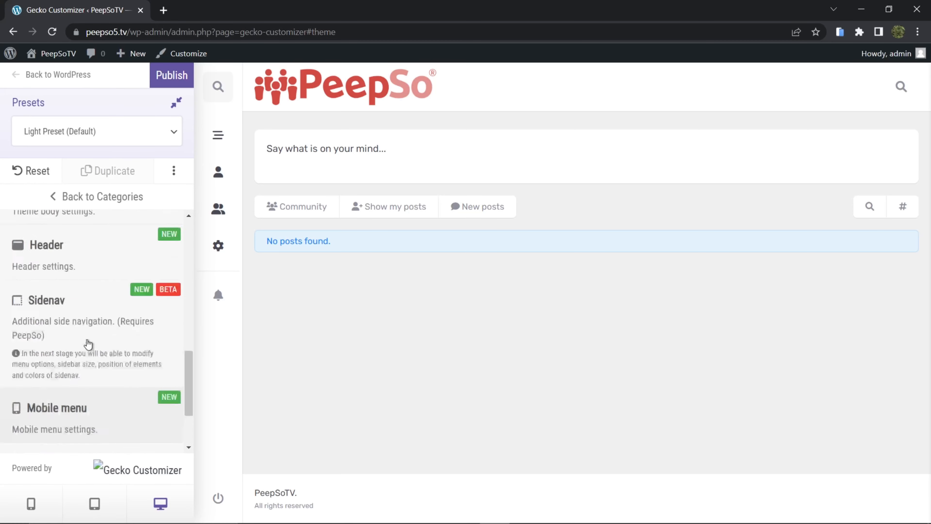
scroll(88, 344, "up", 1)
scroll(118, 336, "down", 4)
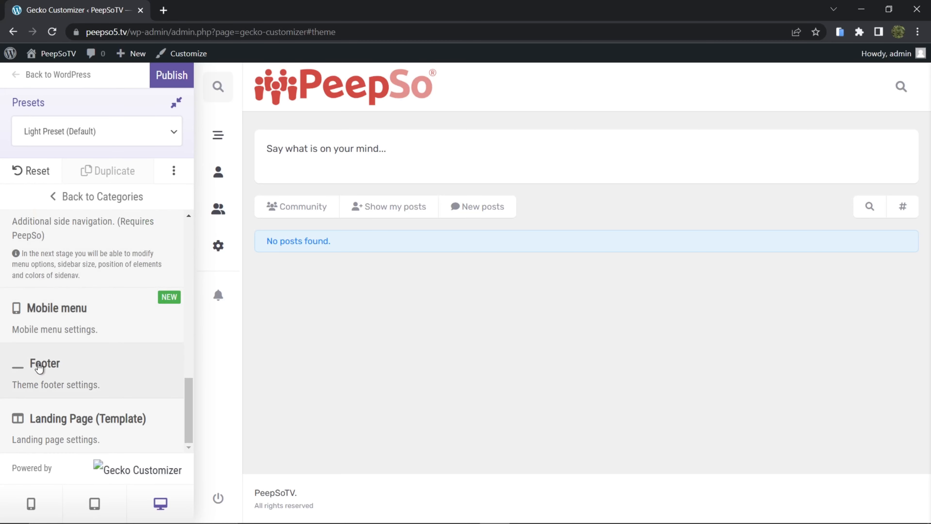
left_click(39, 367)
- Replace Footer text (Line 1) in the footer copyrights with "PeepSo 5 Tutorials"
scroll(98, 368, "down", 5)
left_click(58, 385)
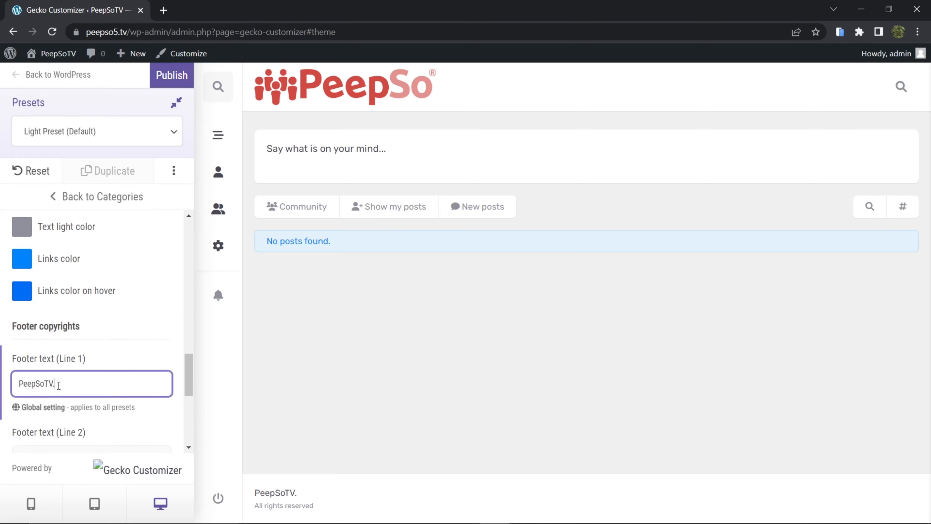
key("ctrl+a")
key("BackSpace")
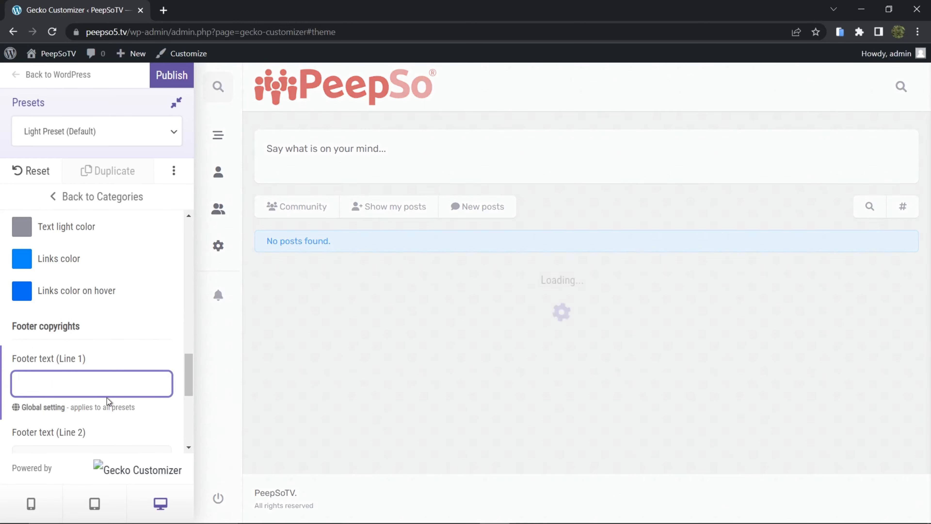
type("PeepS")
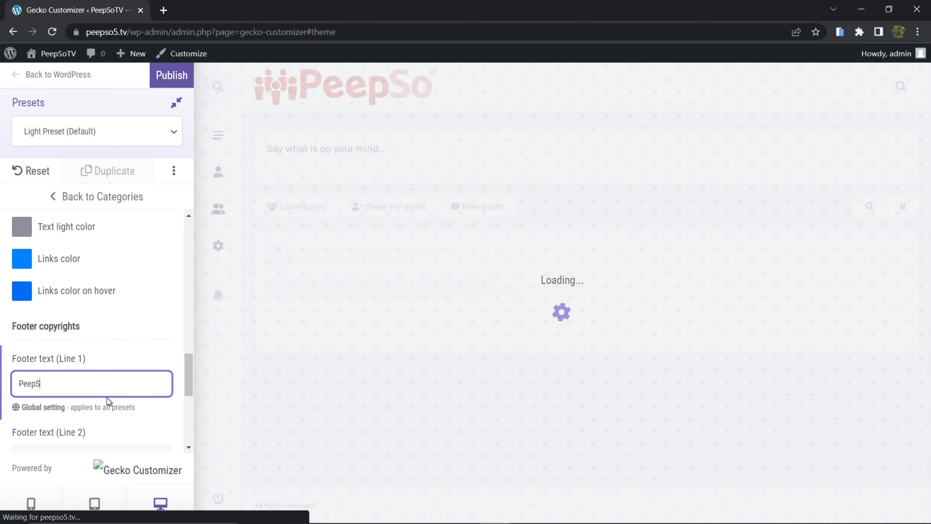
type("oT")
key("BackSpace")
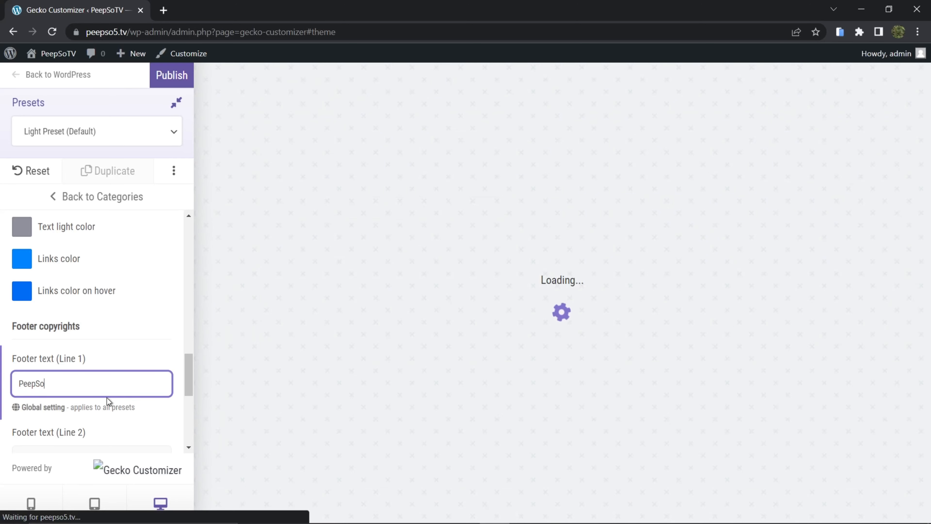
type("5 Tut")
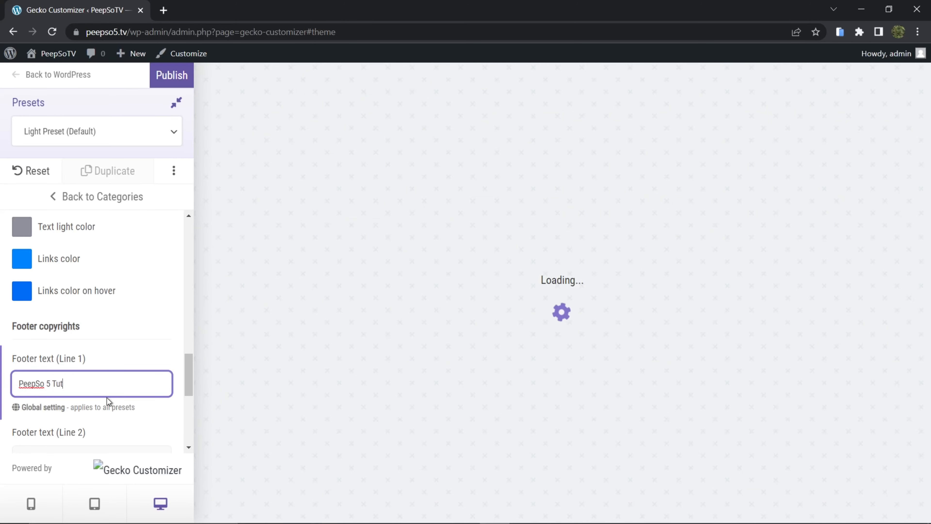
type("orials")
- Replace Footer text (Line 2) with "Available on YouTube", correcting the spelling, and publish the footer changes
left_click(89, 441)
scroll(124, 426, "down", 2)
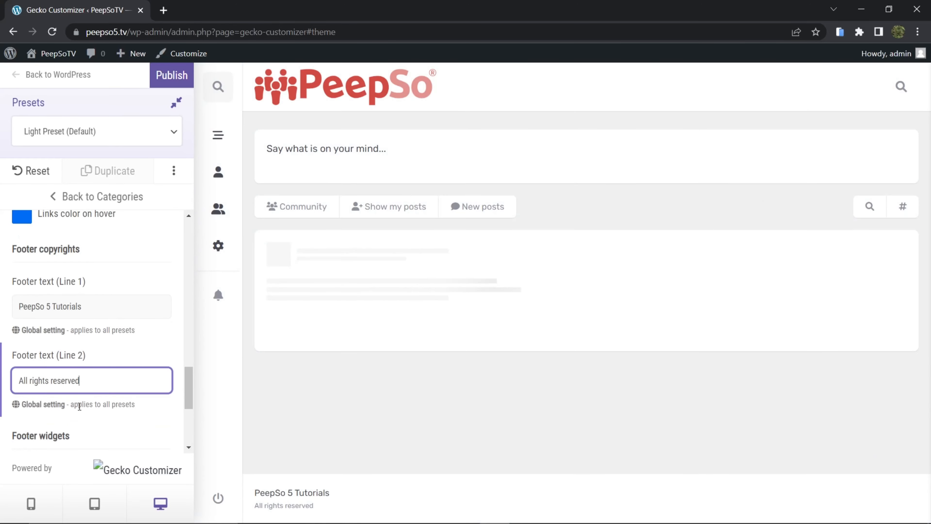
left_click_drag(91, 380, 17, 381)
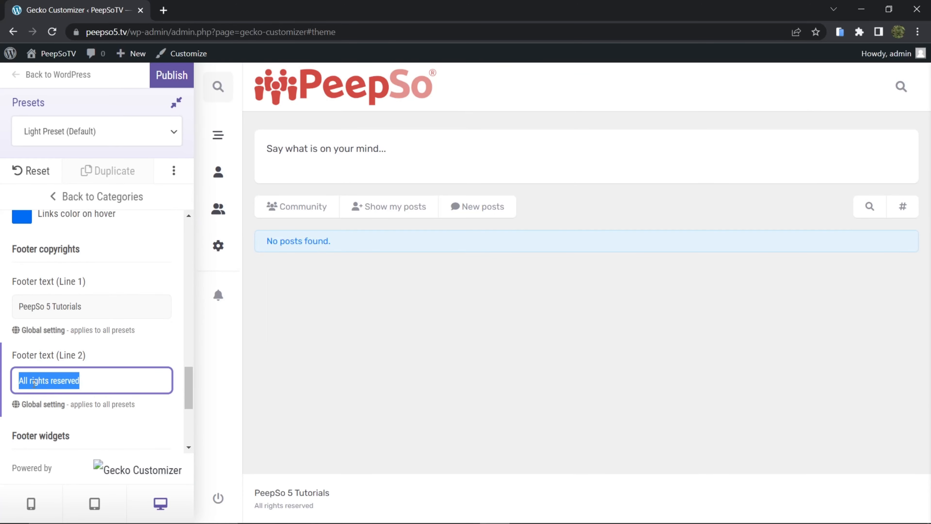
type("Ava")
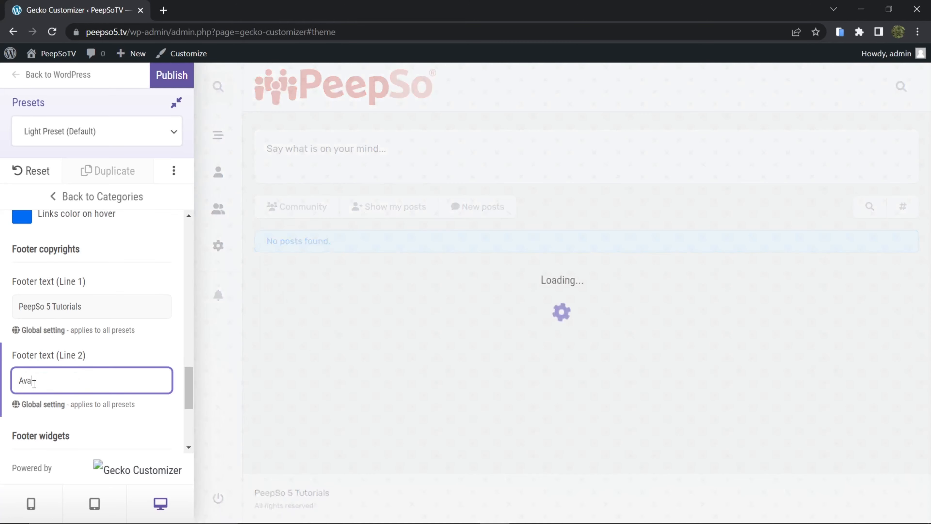
type("ilable o")
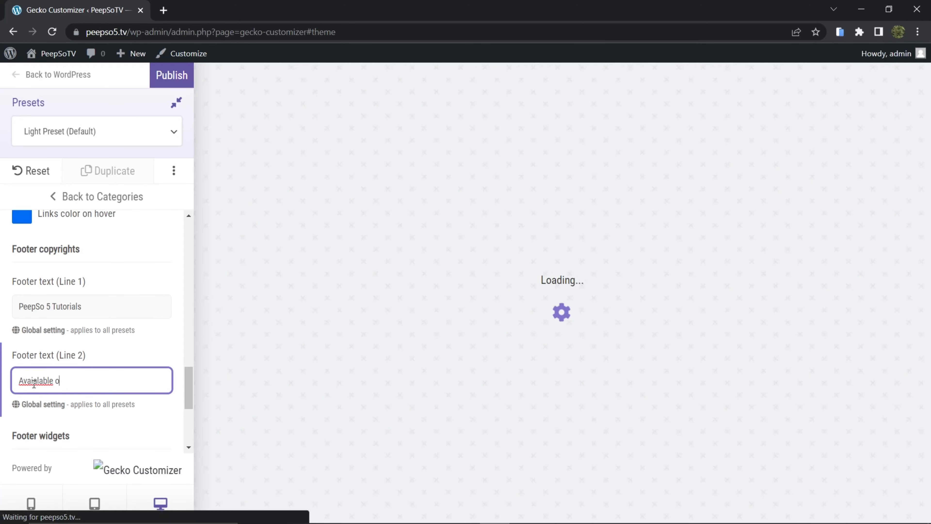
type("n YouTube")
right_click(33, 382)
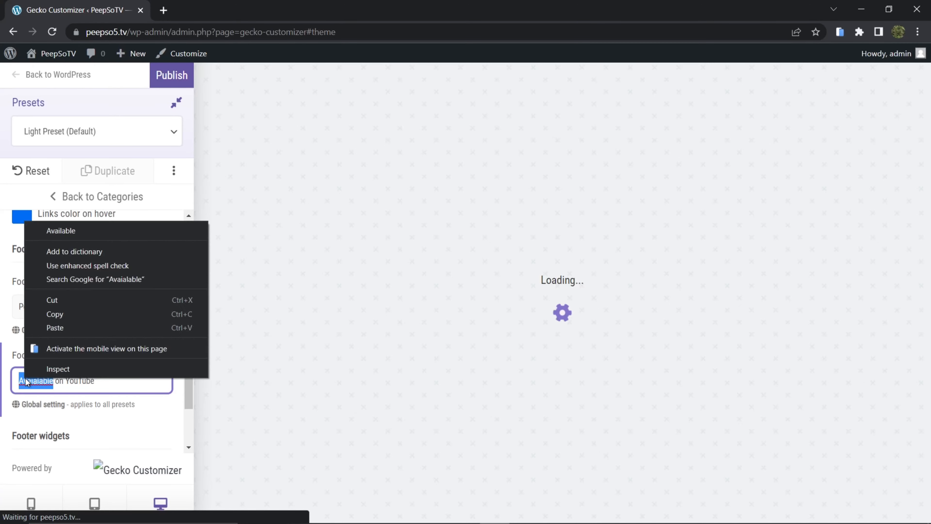
left_click(69, 234)
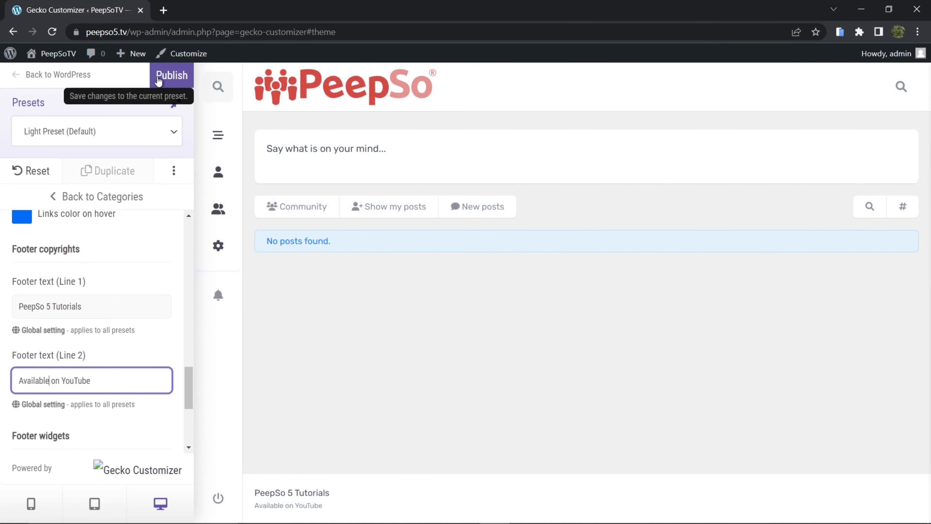
left_click(159, 79)
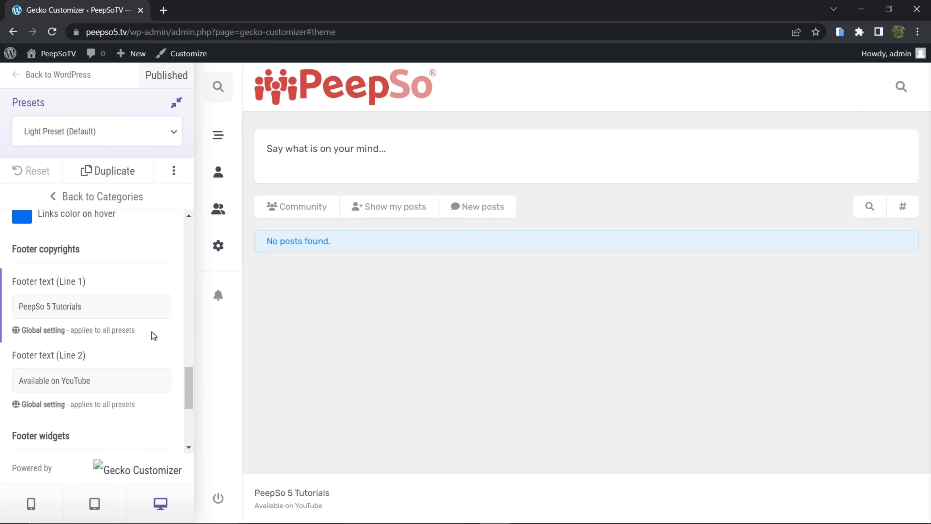
- Review the Footer widgets, copyright text and footer appearance color options in the Theme category
scroll(152, 332, "down", 4)
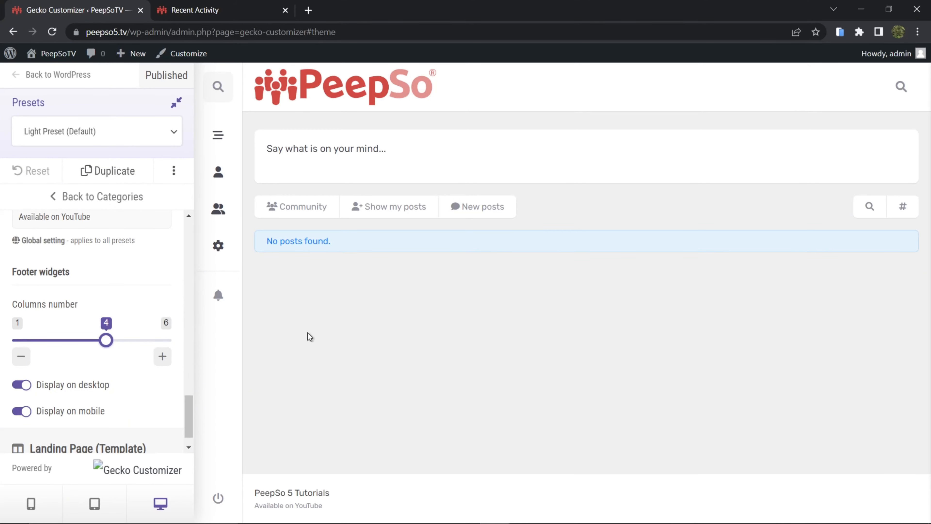
scroll(135, 352, "up", 3)
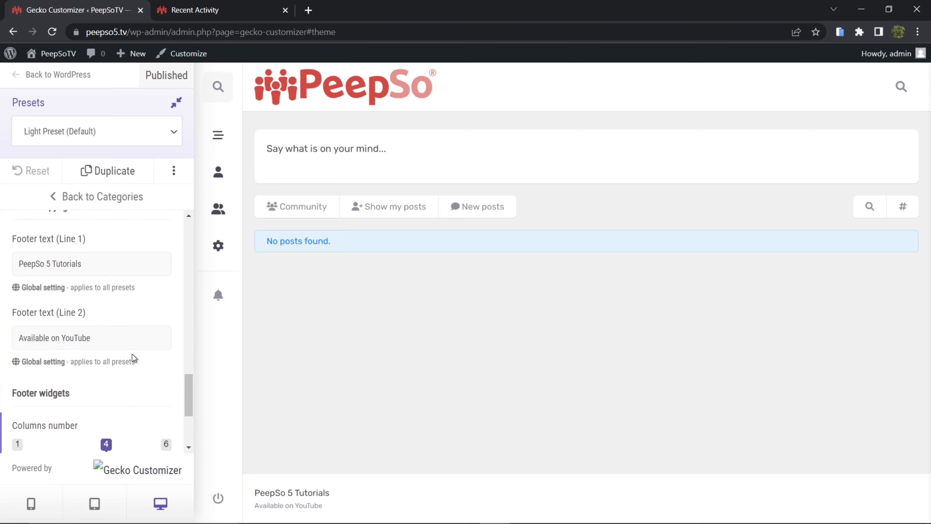
scroll(132, 355, "up", 5)
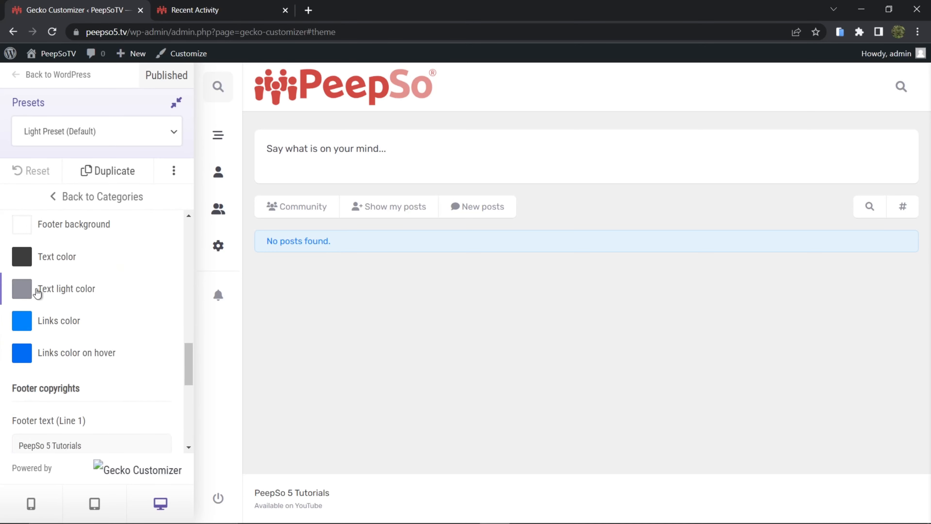
scroll(40, 279, "up", 2)
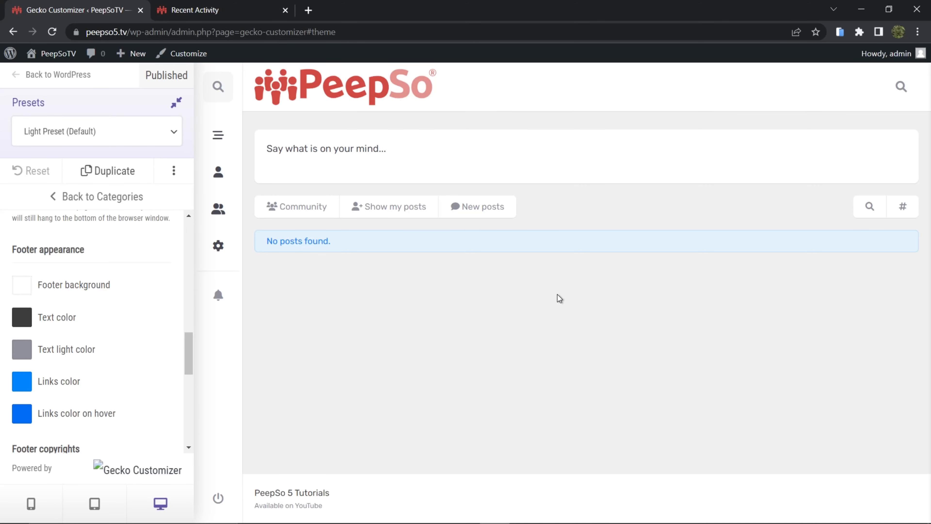
scroll(106, 330, "up", 10)
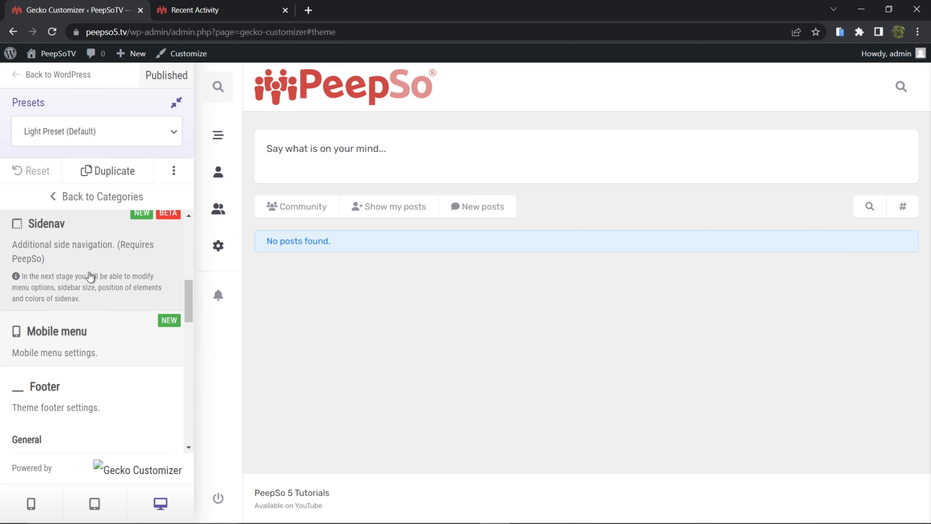
scroll(82, 322, "up", 10)
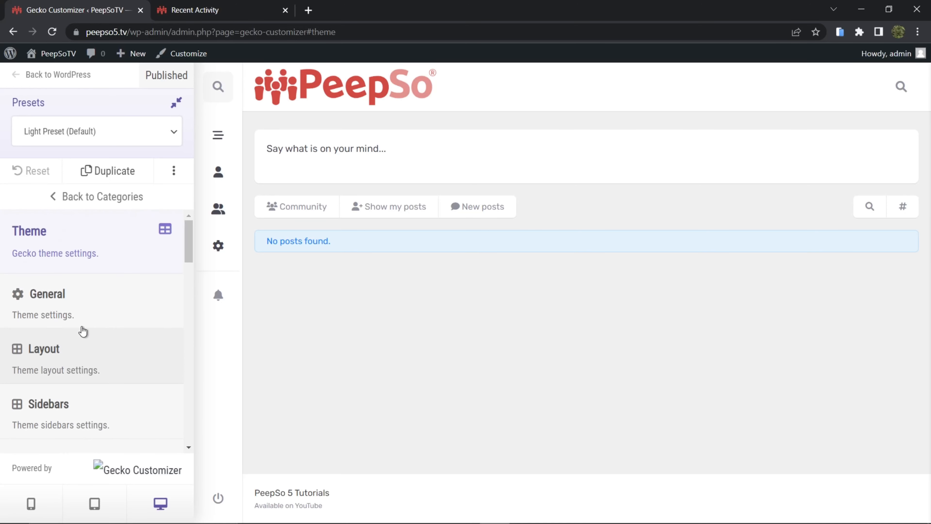
- Open the Global colors category and look through its Primary, Success and Warning color groups
left_click(65, 200)
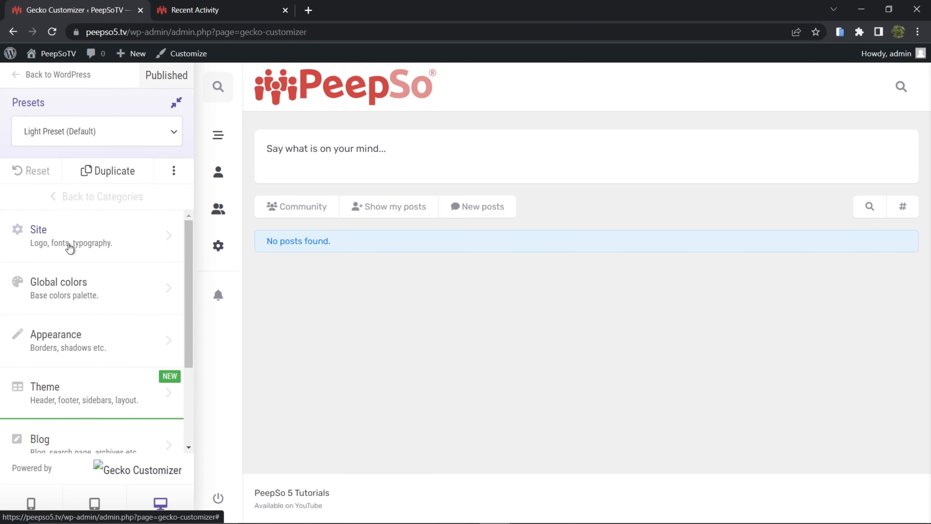
left_click(74, 292)
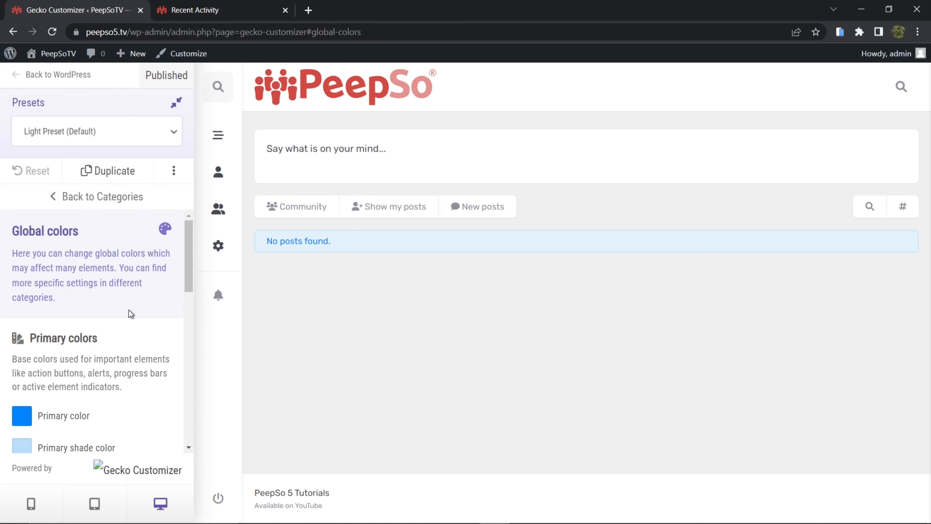
scroll(107, 290, "down", 3)
scroll(108, 297, "down", 6)
scroll(103, 286, "up", 9)
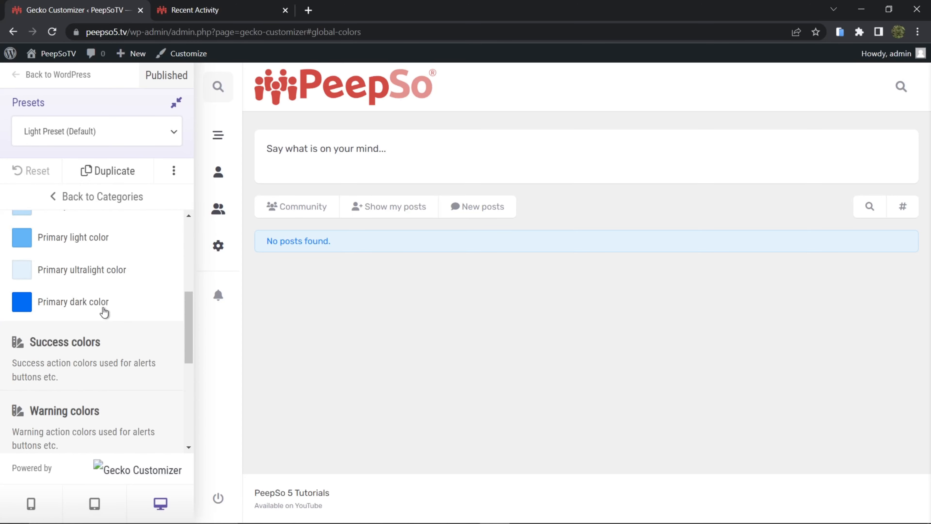
- Open the Appearance category and examine its Borders and global Shadows settings
left_click(61, 197)
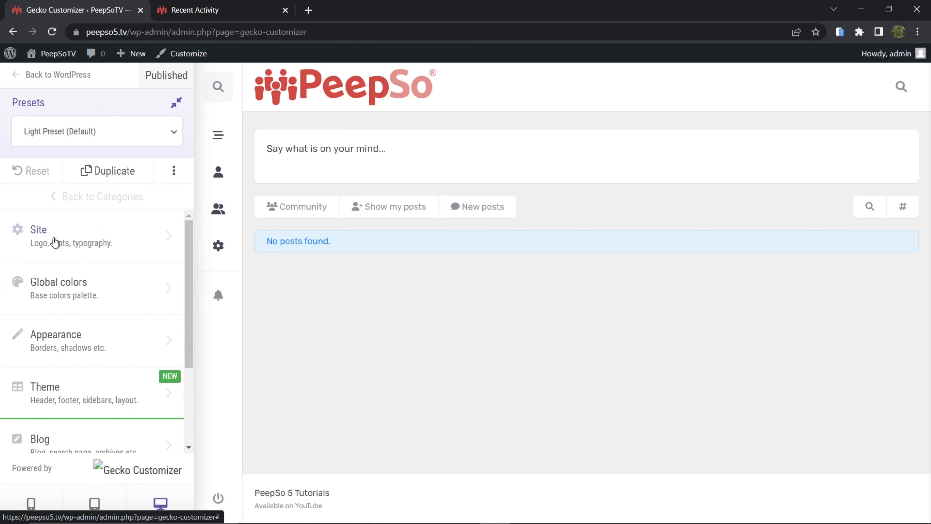
left_click(92, 337)
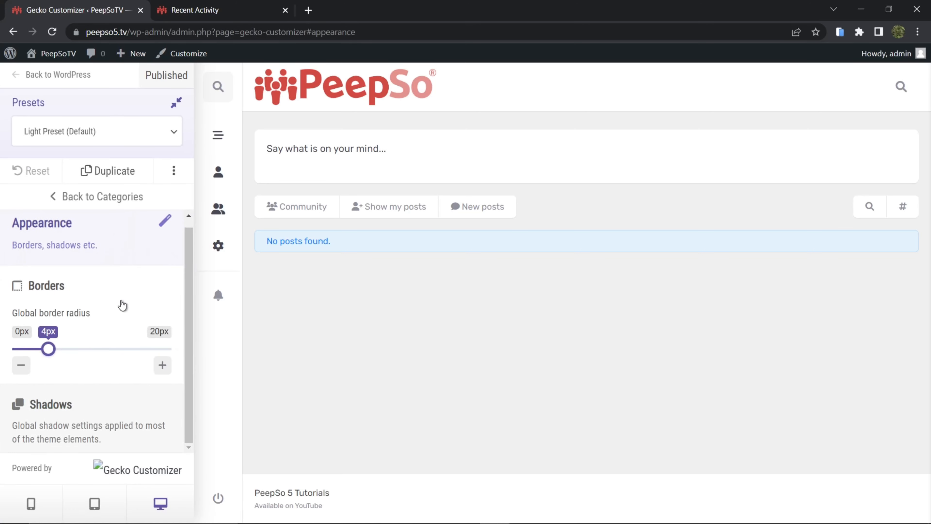
left_click(84, 405)
scroll(122, 346, "down", 5)
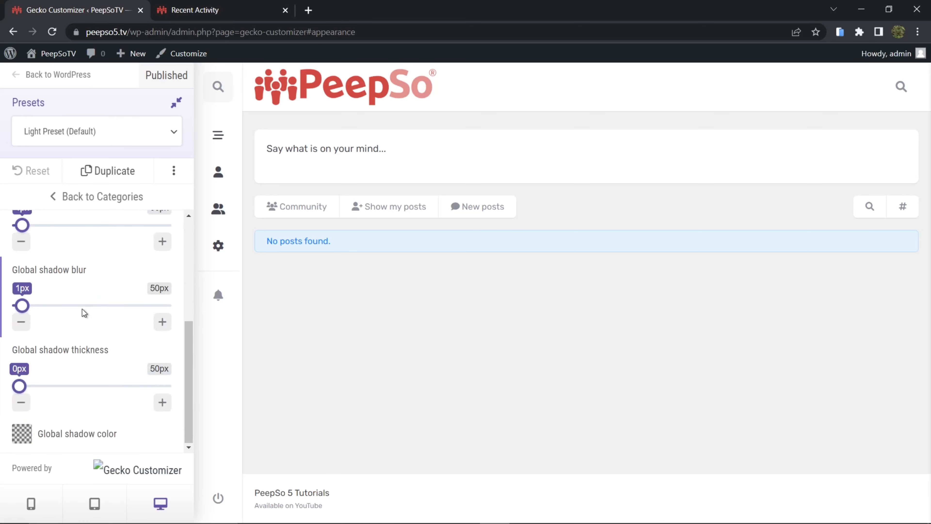
scroll(104, 345, "up", 5)
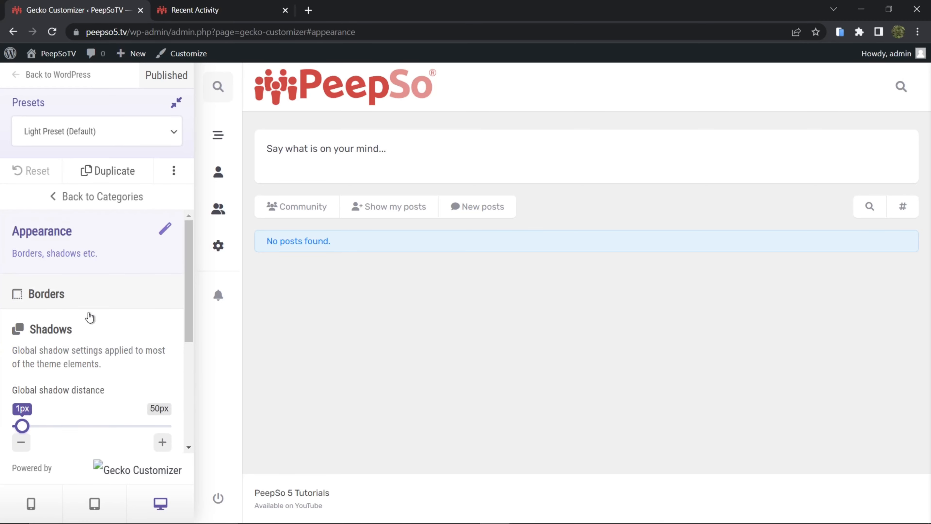
- Reopen the Theme category's Header settings and examine the basic options, long menu support, header colors and header menu options
left_click(53, 197)
scroll(125, 329, "down", 2)
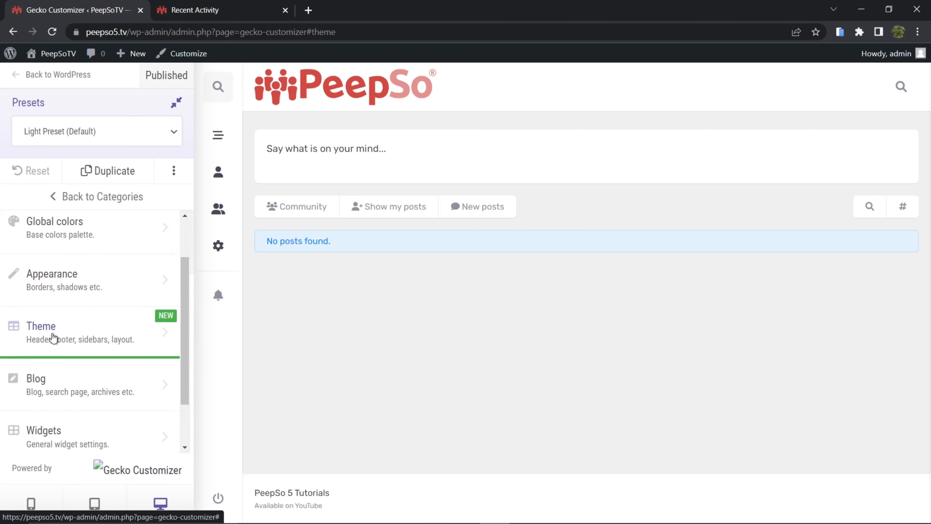
left_click(118, 311)
scroll(118, 310, "down", 9)
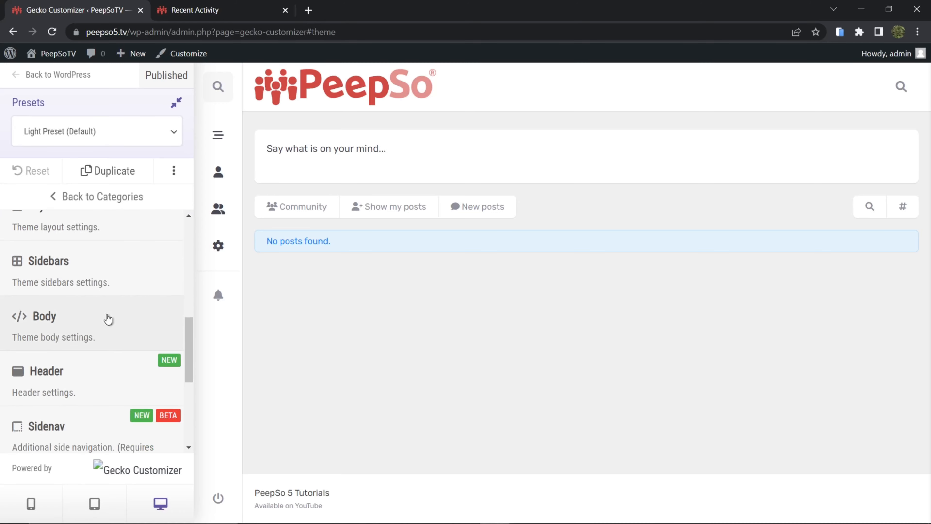
scroll(93, 345, "down", 10)
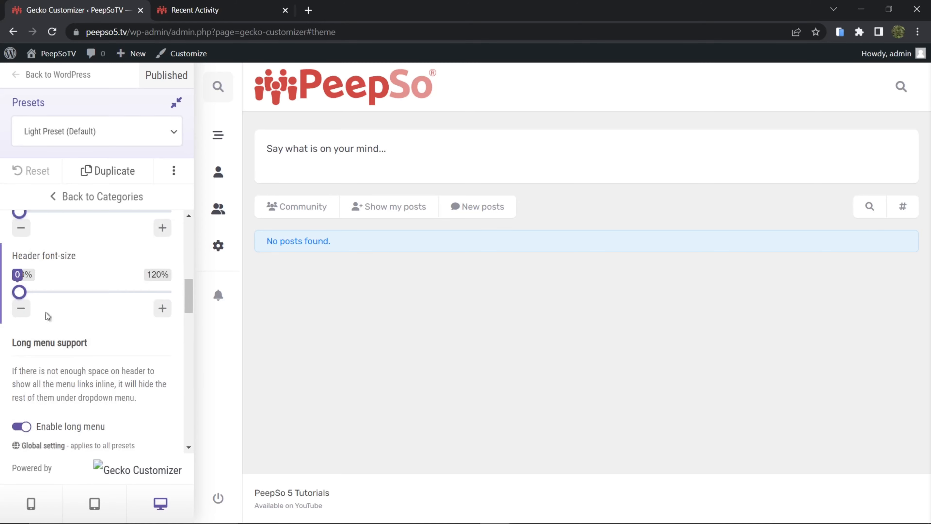
scroll(119, 315, "down", 3)
scroll(111, 326, "up", 6)
scroll(111, 324, "down", 8)
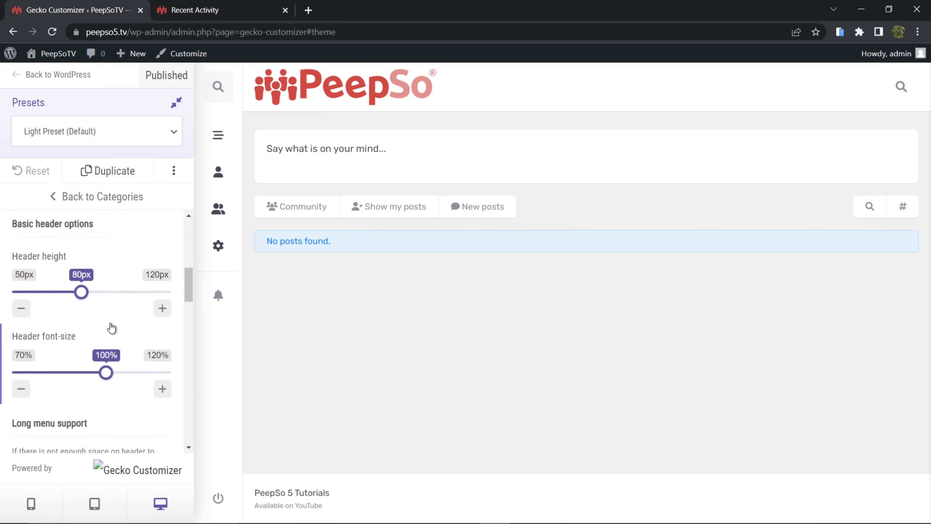
scroll(109, 323, "down", 8)
scroll(104, 312, "up", 3)
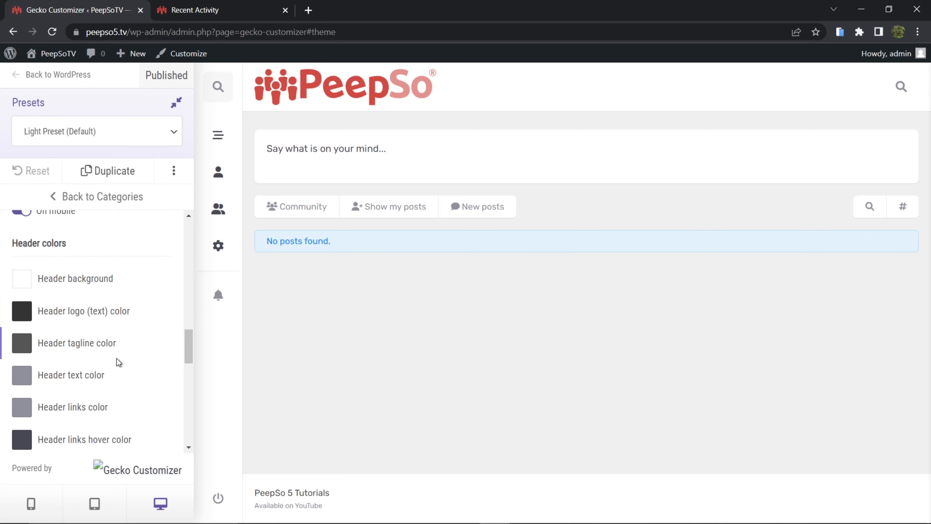
scroll(125, 355, "down", 1)
scroll(129, 348, "down", 5)
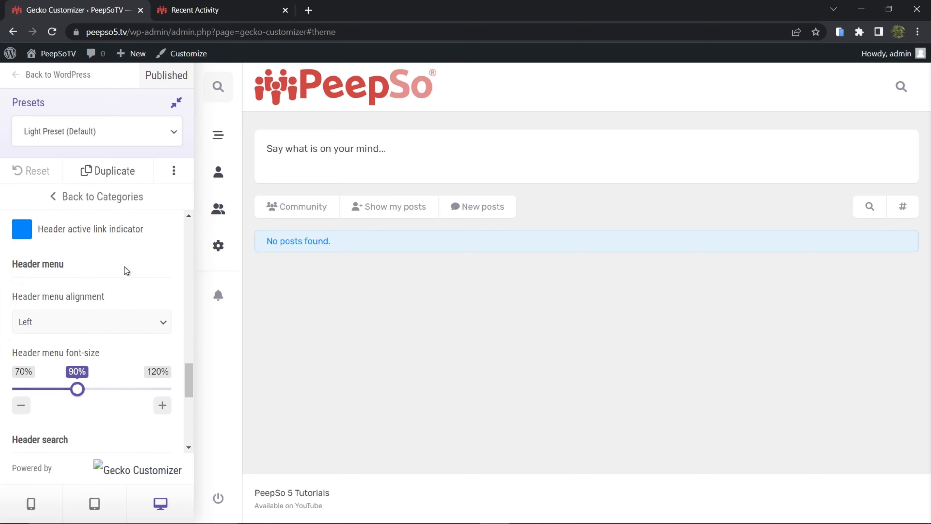
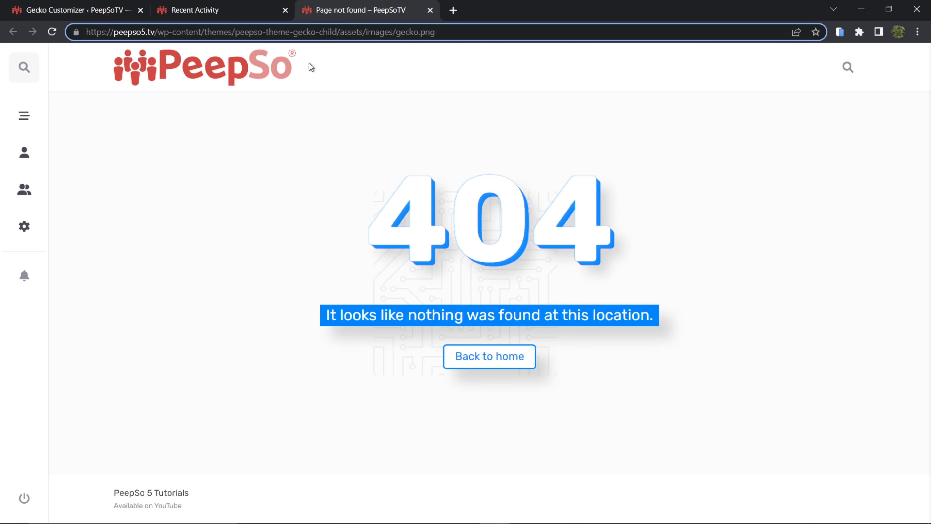
- Compare the gecko.png page with the Recent Activity page and the Gecko Customizer's logo area
left_click(226, 10)
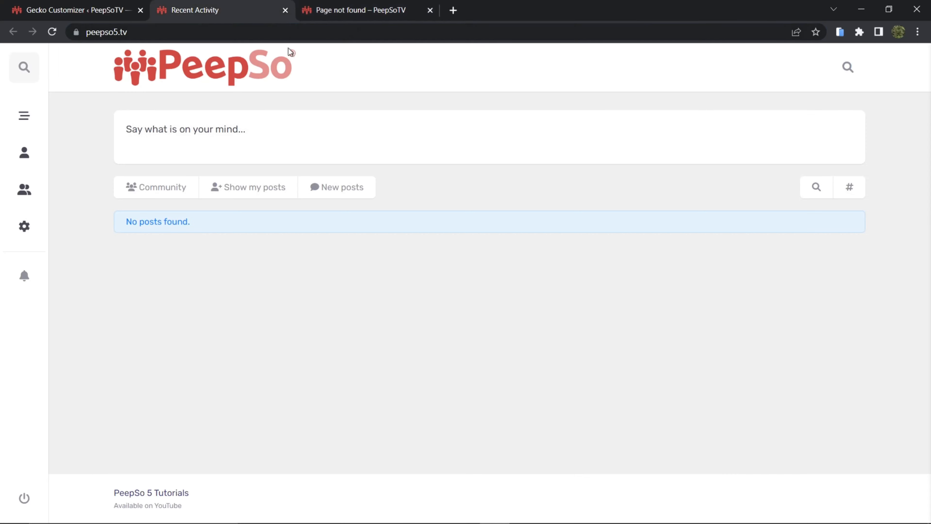
left_click(83, 8)
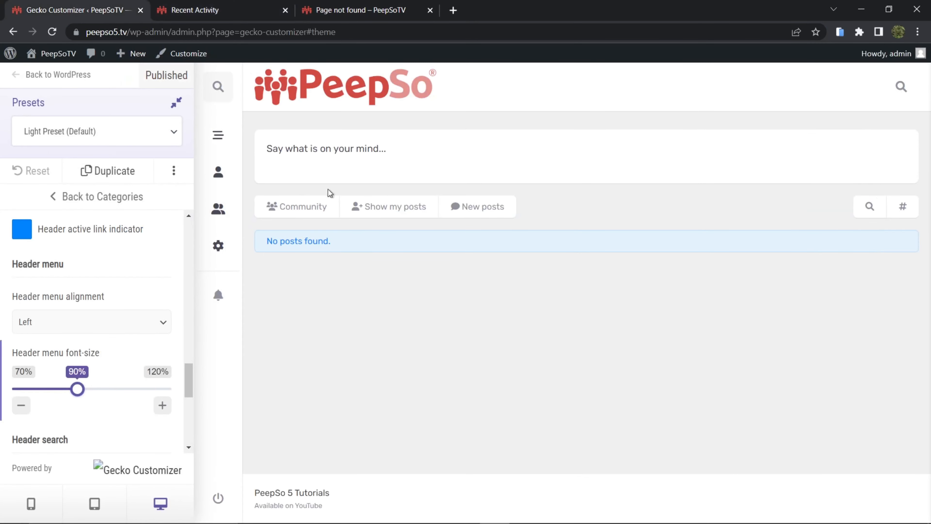
left_click(323, 10)
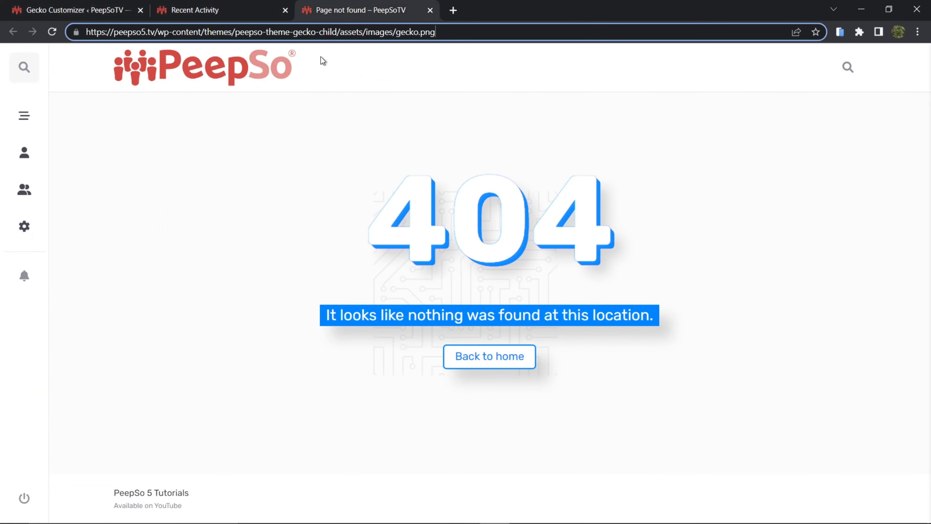
left_click(82, 17)
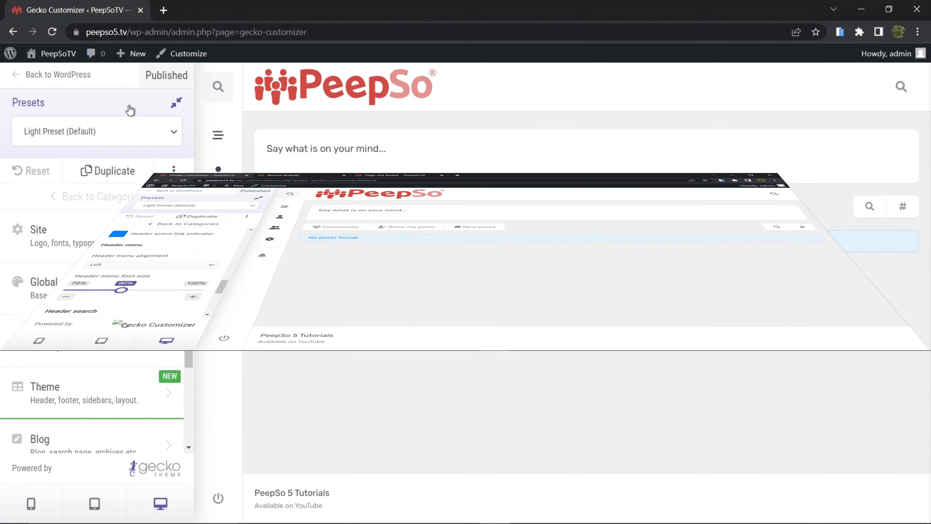
- Open the Gecko Theme logo image on its own, check its gecko-child image address, and return to the Customizer
right_click(153, 474)
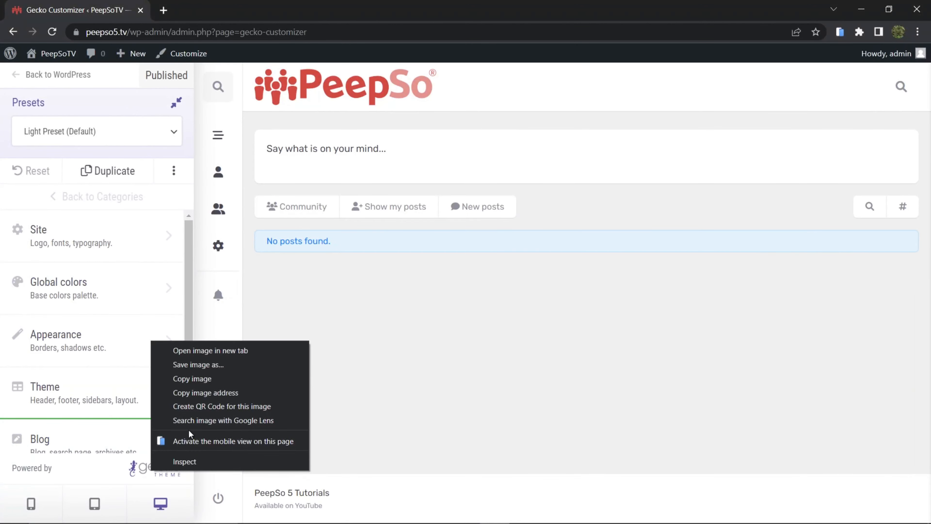
left_click(229, 352)
left_click(204, 13)
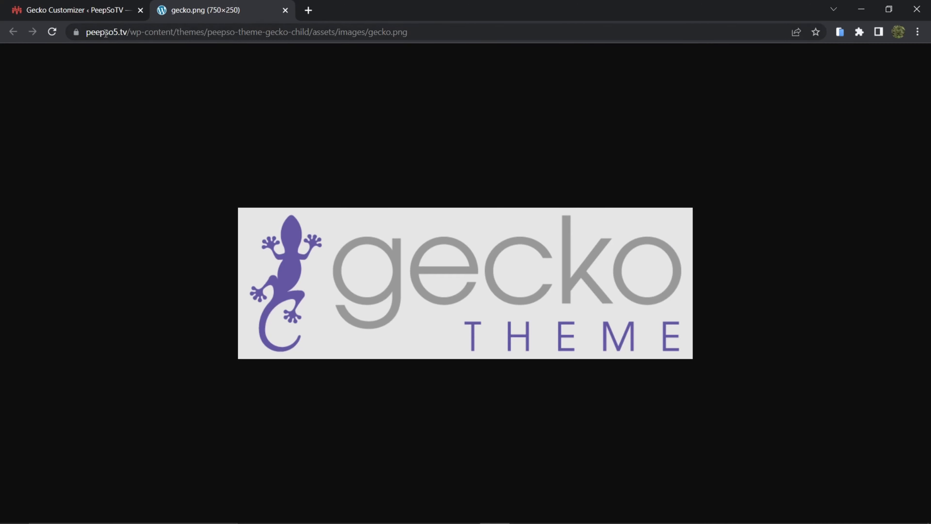
left_click_drag(418, 34, 76, 32)
left_click(232, 112)
left_click(60, 11)
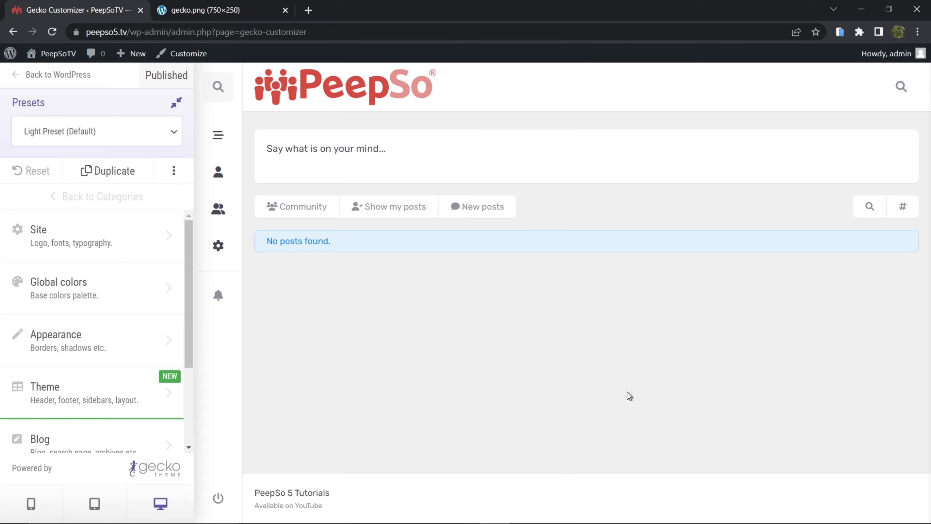
- Return to the WordPress dashboard, open the PeepSo Installer and look through its Core and Integrations plugins
left_click(18, 78)
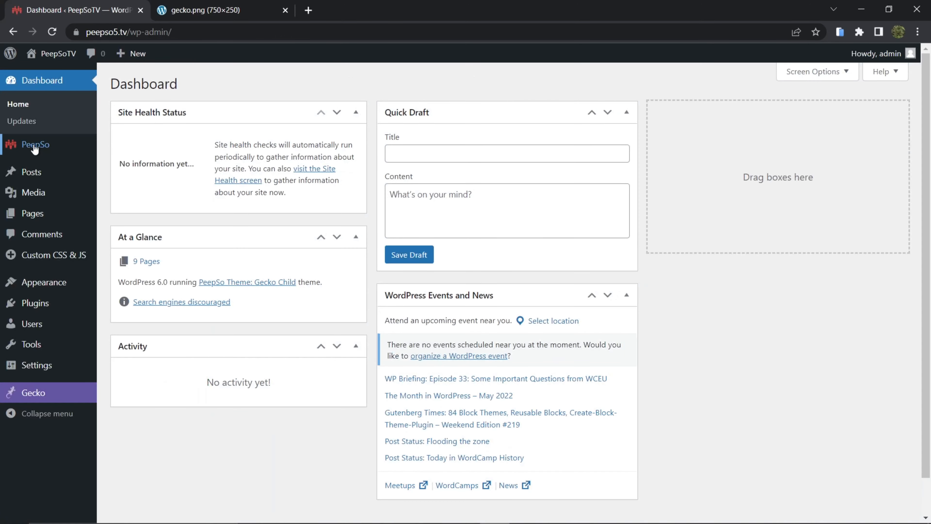
mouse_move(35, 148)
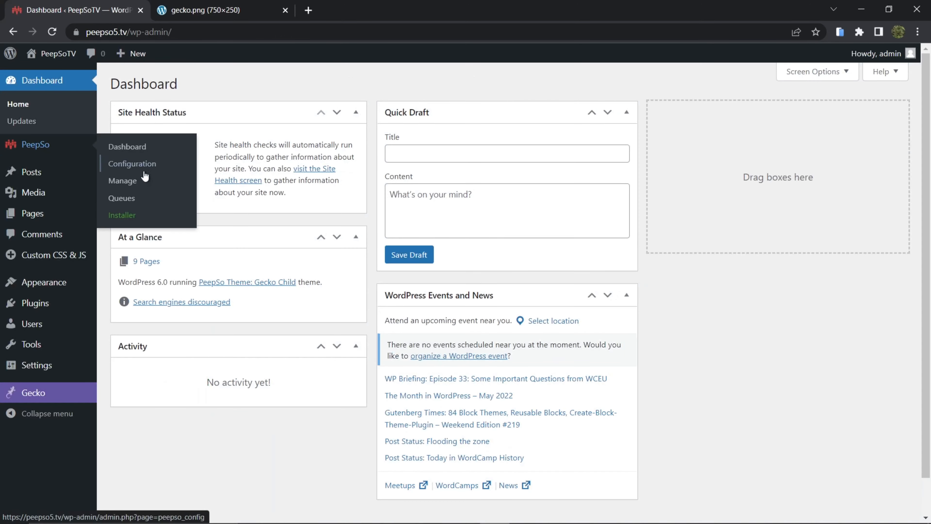
left_click(128, 220)
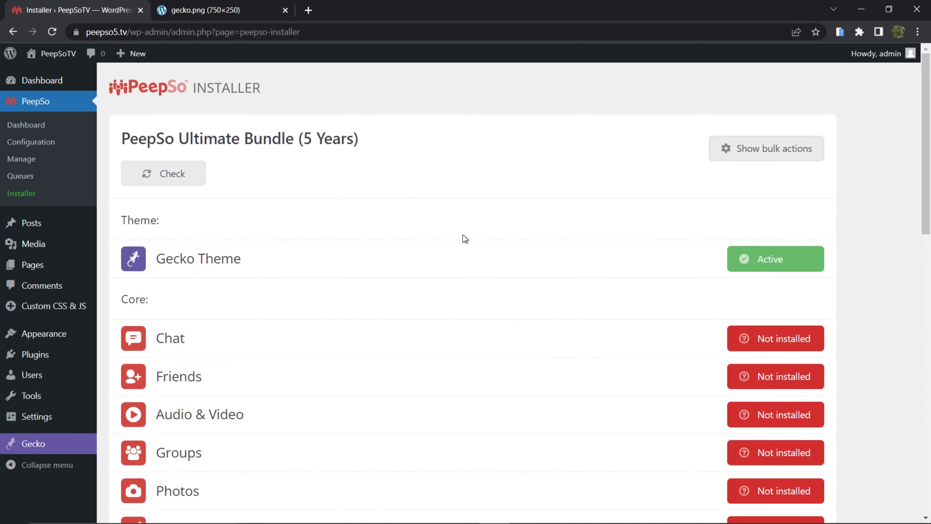
scroll(463, 238, "down", 5)
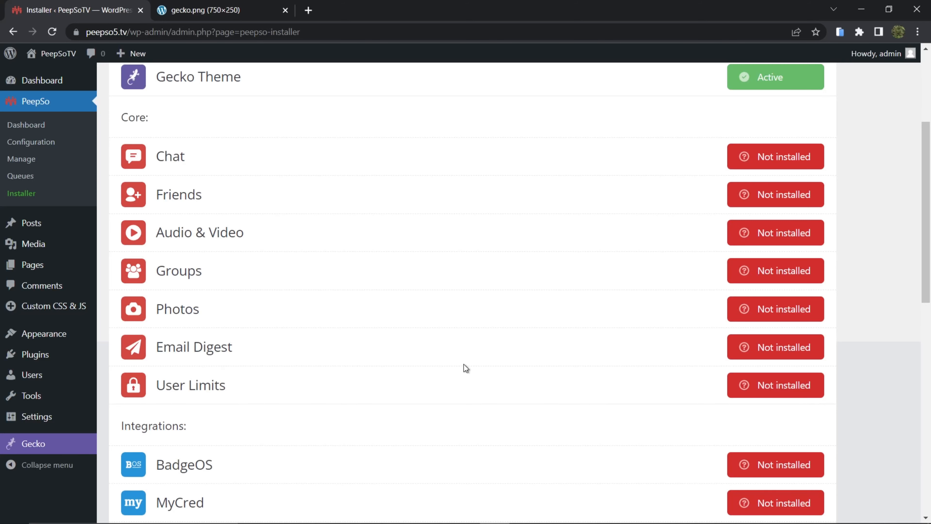
scroll(463, 364, "up", 5)
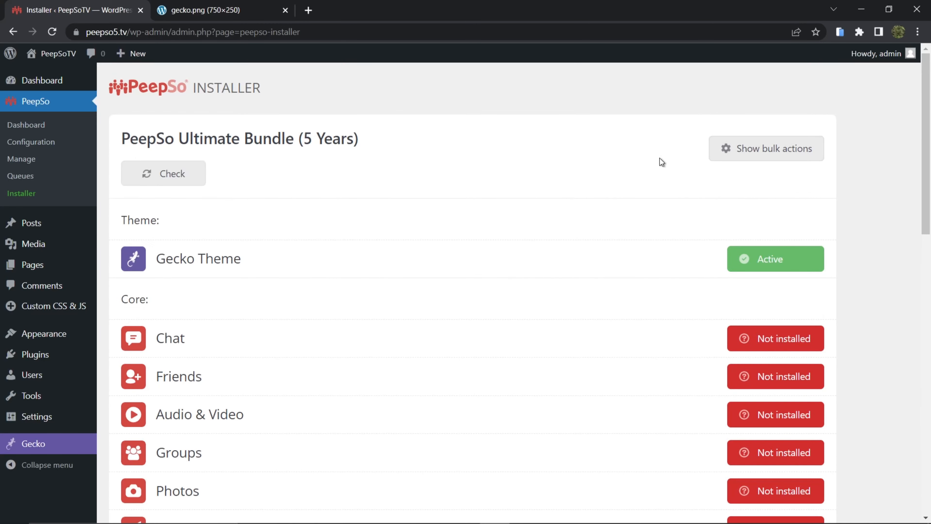
- Select the whole Core plugin group for bulk actions, then install and activate all its plugins
left_click(746, 156)
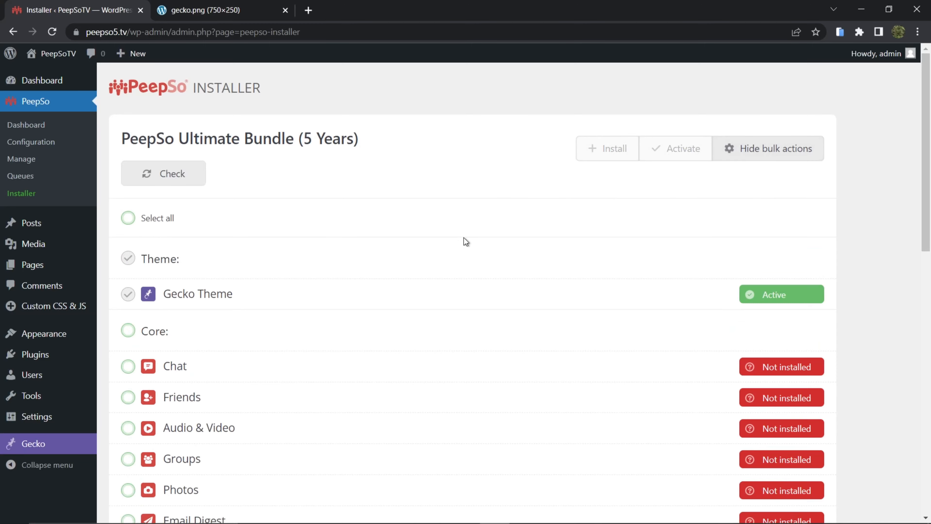
scroll(463, 237, "down", 3)
left_click(128, 209)
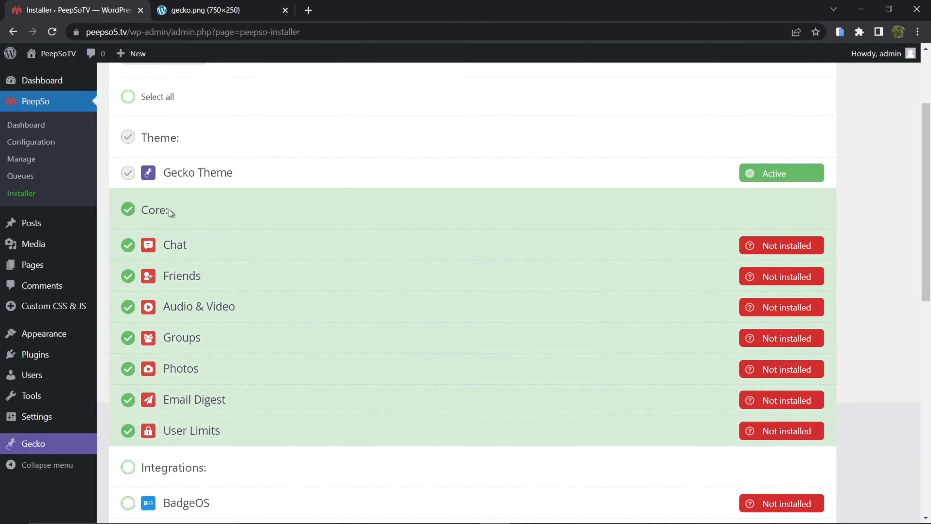
scroll(520, 226, "up", 3)
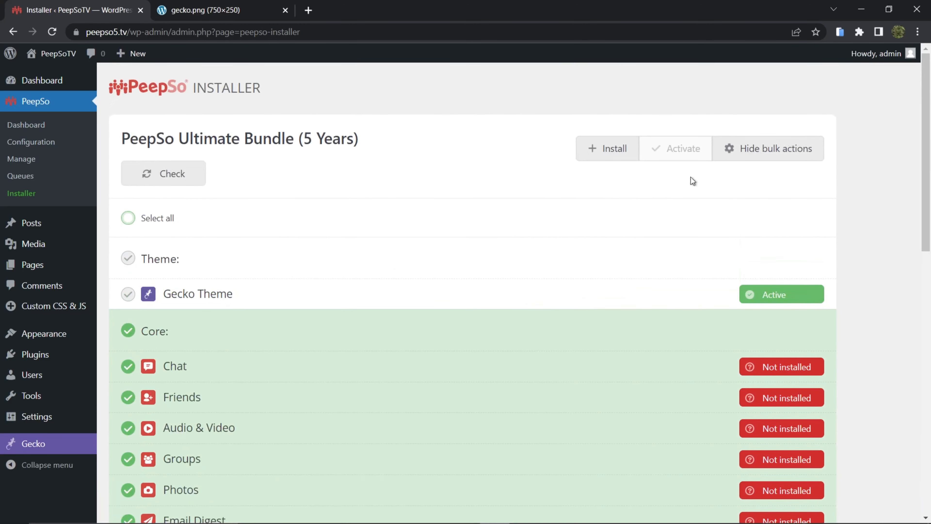
left_click(609, 151)
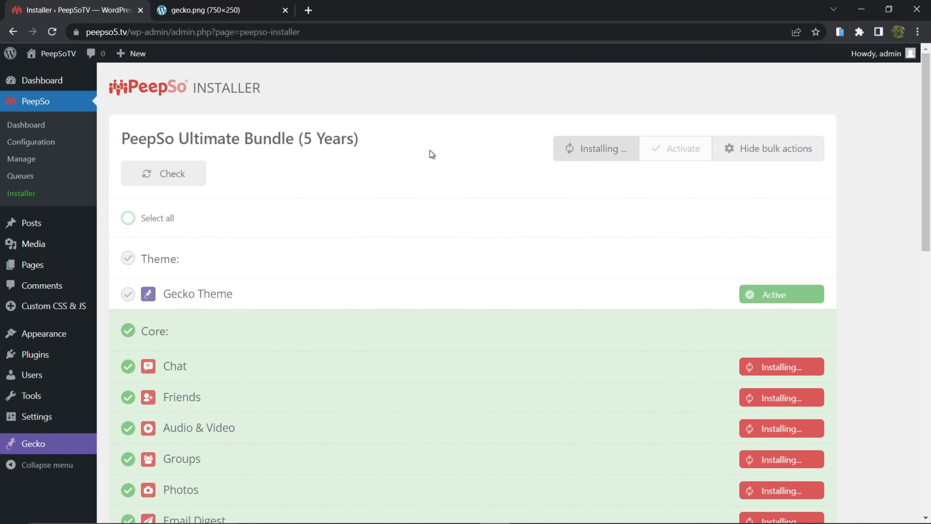
scroll(433, 132, "down", 1)
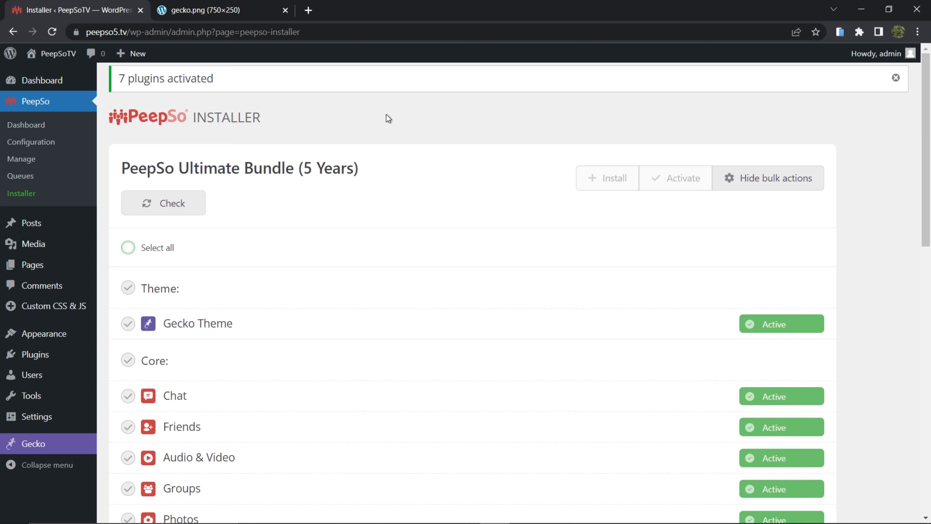
- Review the PeepSo installer's plugin statuses and examine the site's full list of pages
scroll(395, 312, "down", 2)
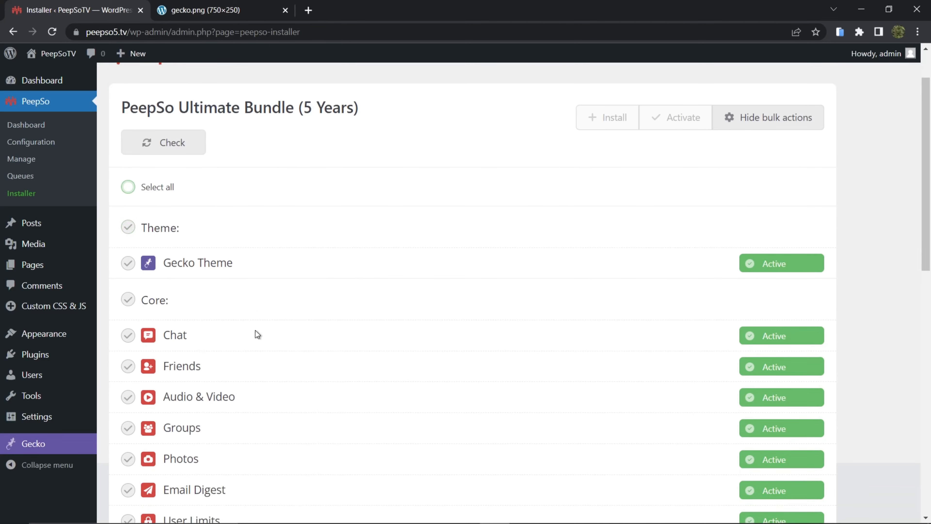
scroll(255, 331, "down", 6)
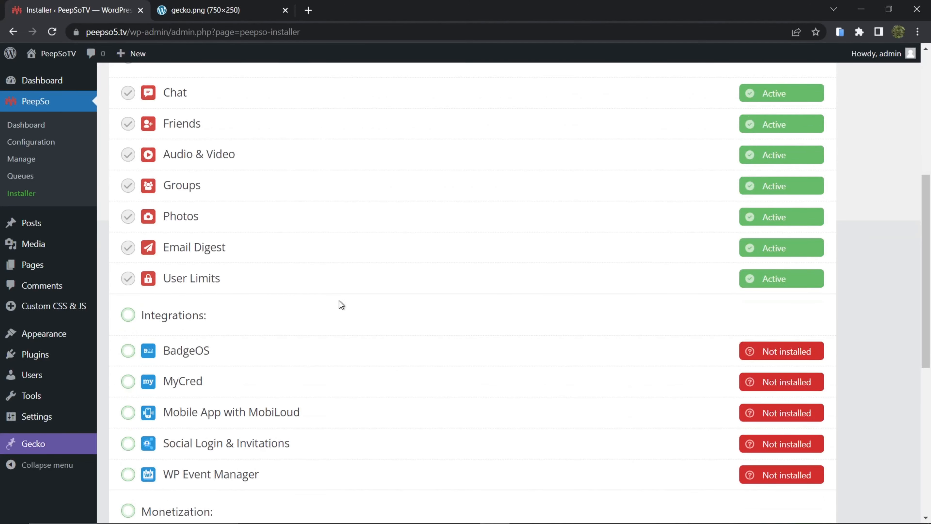
scroll(341, 304, "down", 7)
scroll(370, 342, "up", 9)
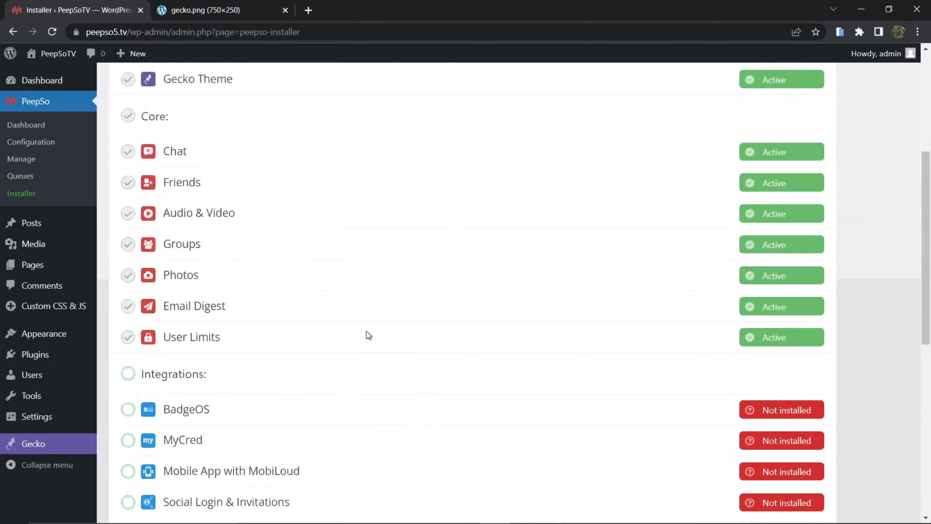
scroll(359, 338, "up", 6)
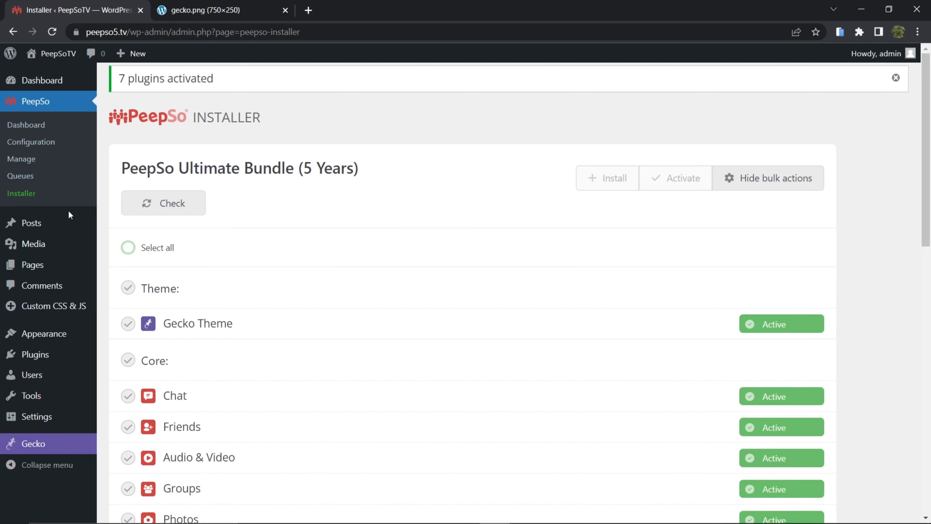
left_click(124, 264)
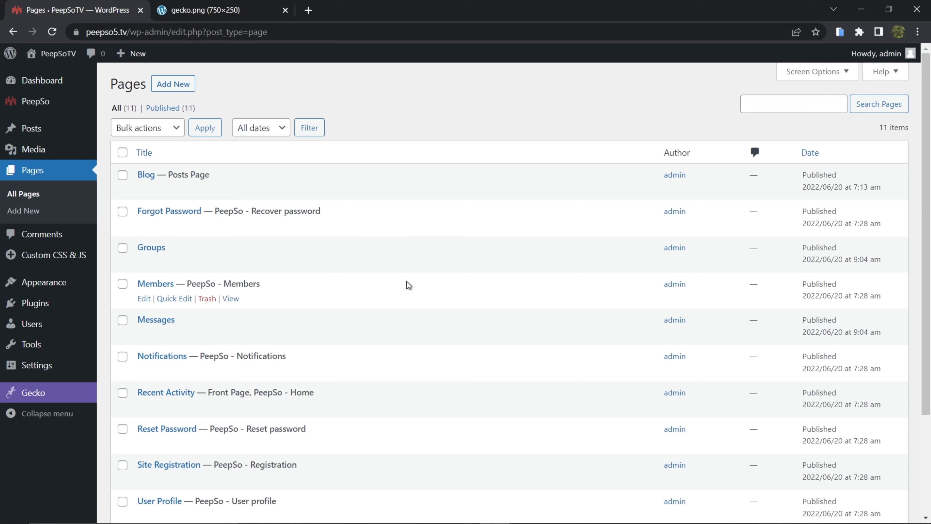
scroll(403, 322, "down", 1)
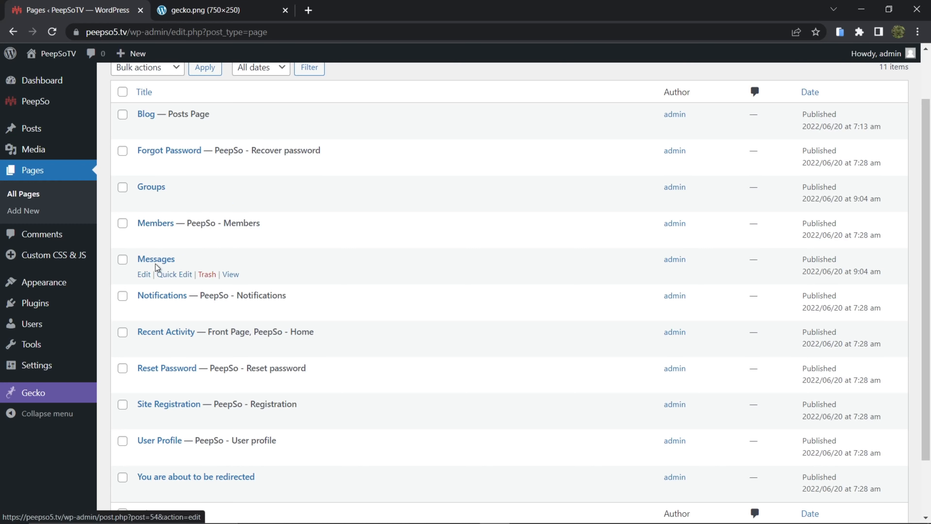
scroll(350, 374, "down", 1)
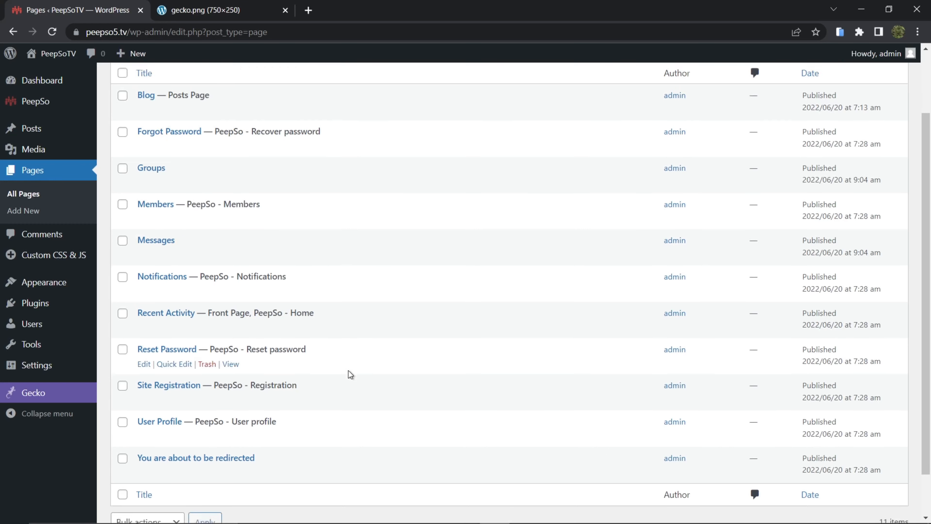
scroll(350, 374, "down", 2)
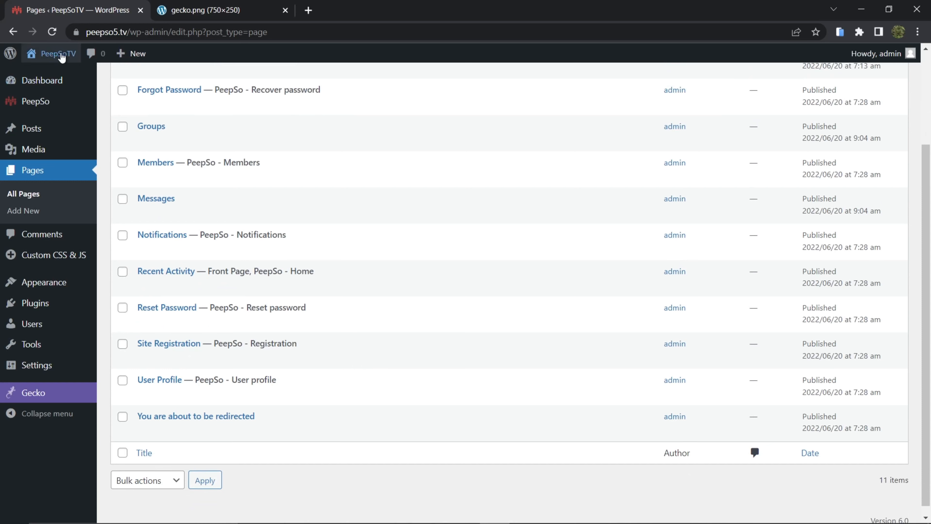
- Open the PeepSoTV site's front end in a new browser tab, close the gecko.png tab, and view the site
mouse_move(55, 53)
right_click(67, 88)
left_click(89, 94)
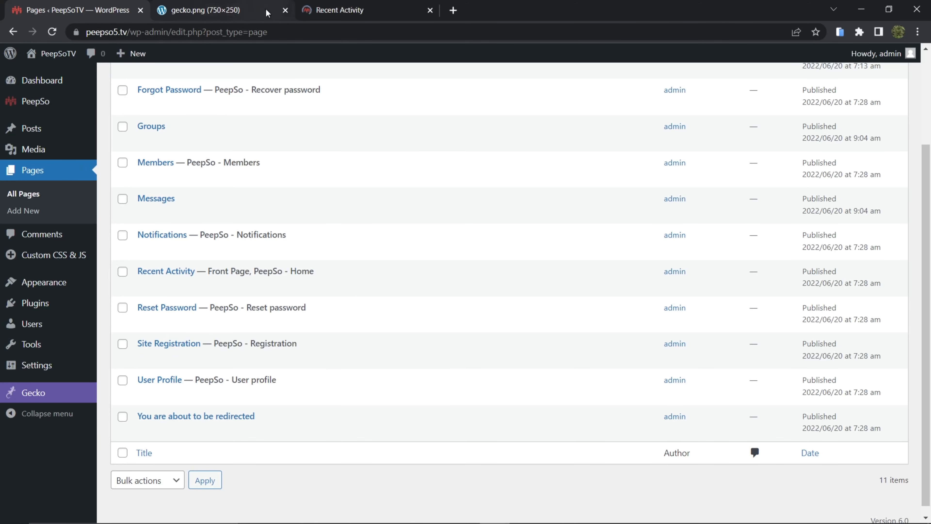
left_click(286, 10)
left_click(195, 11)
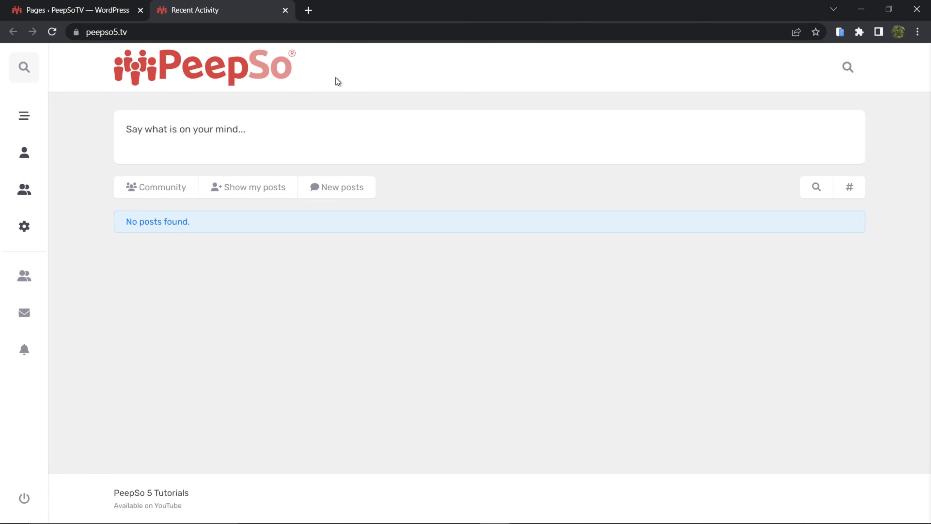
- Create a WordPress navigation menu named Main Menu and assign it to the Header Menu location
left_click(76, 11)
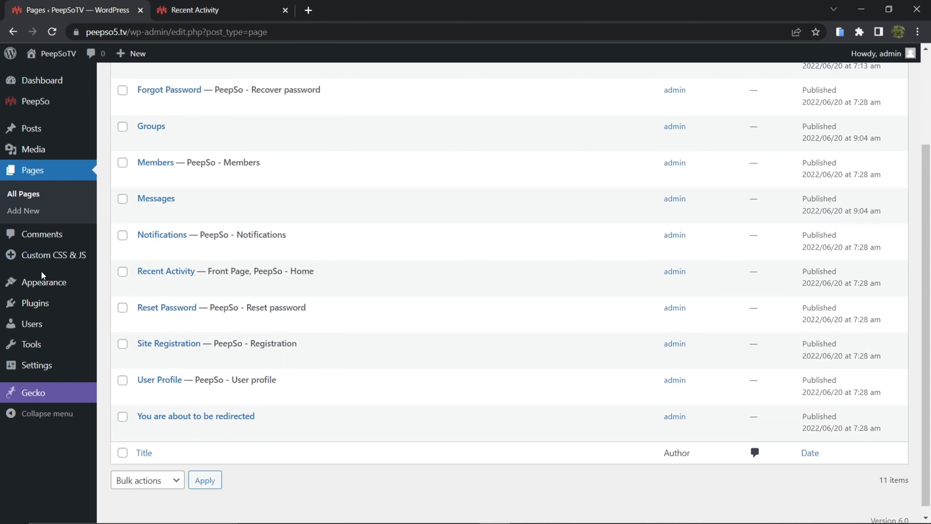
mouse_move(31, 285)
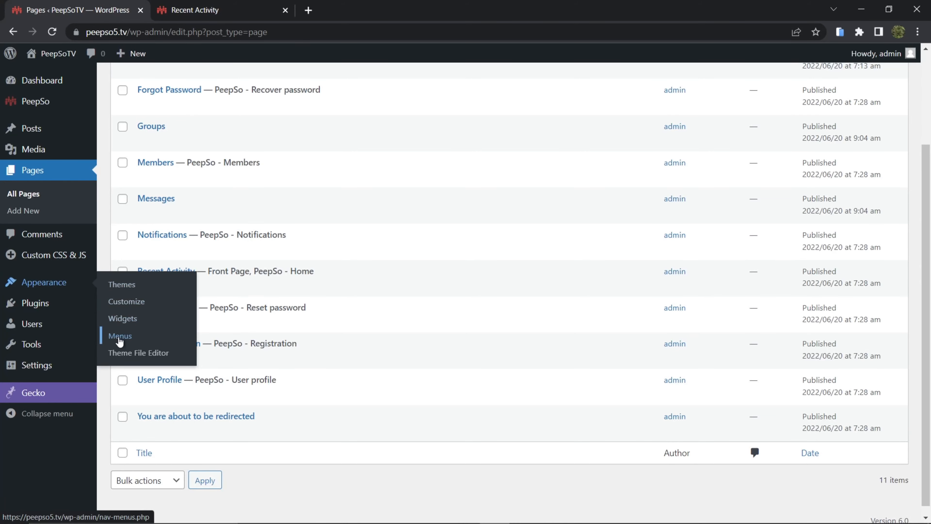
left_click(119, 336)
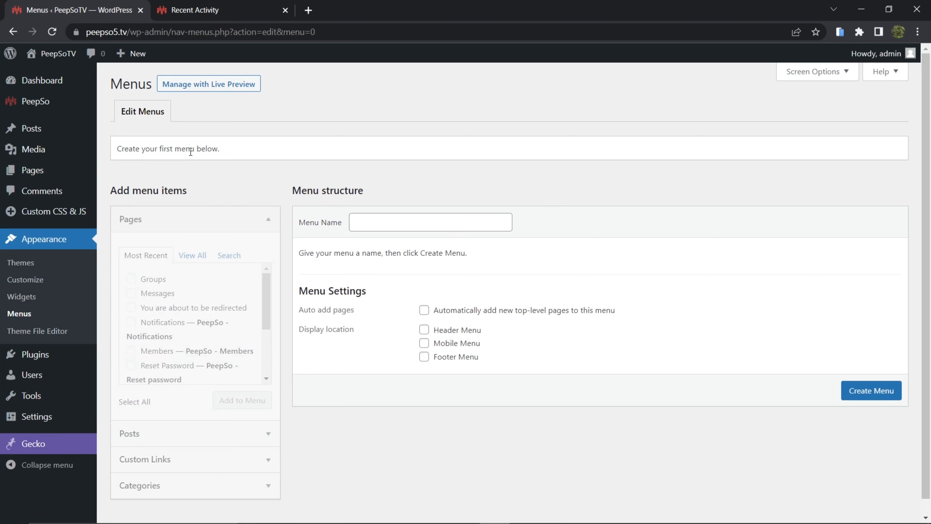
left_click(371, 224)
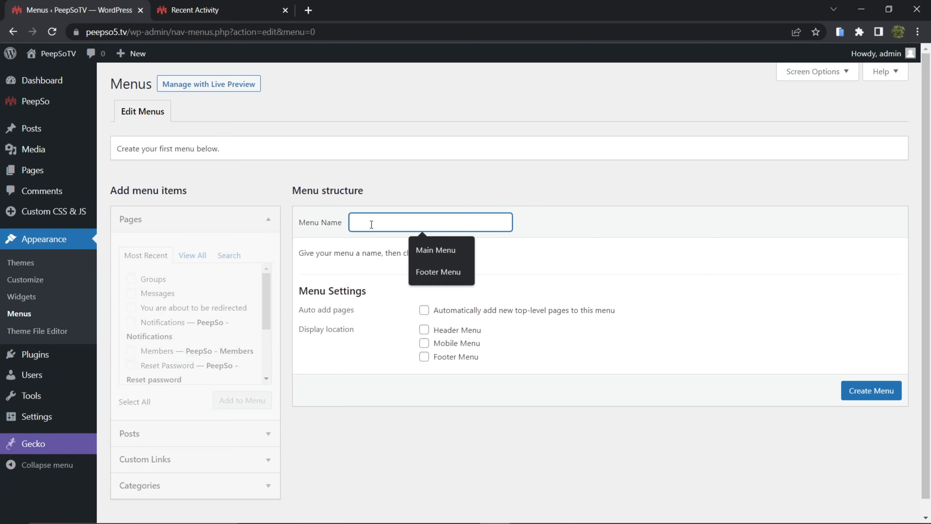
left_click(434, 251)
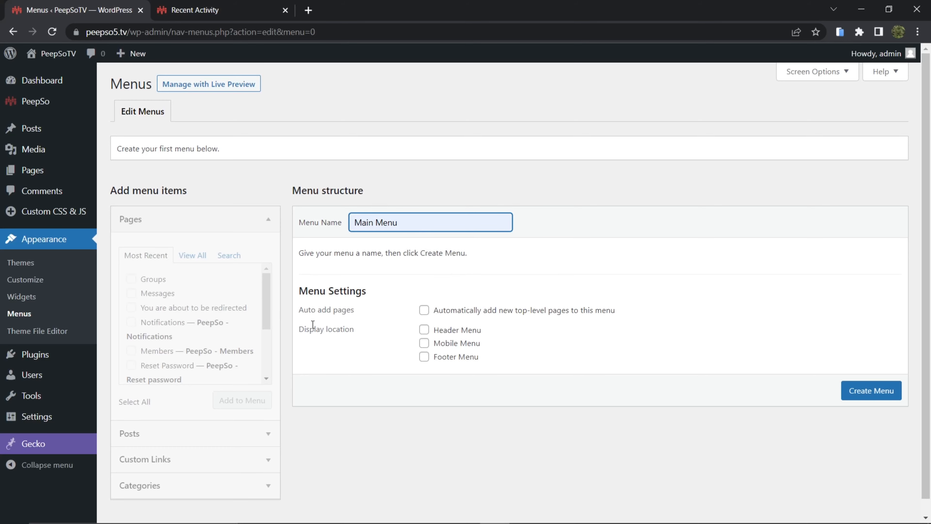
left_click(424, 330)
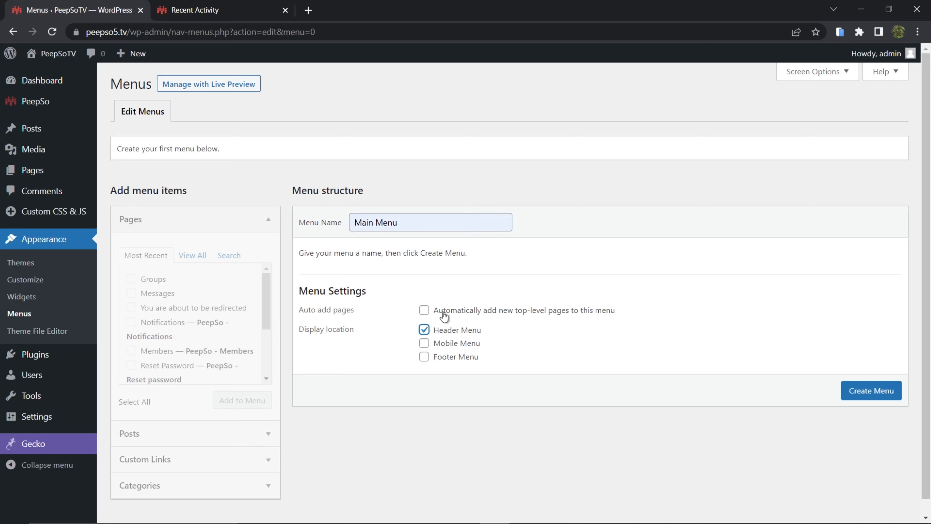
left_click(871, 390)
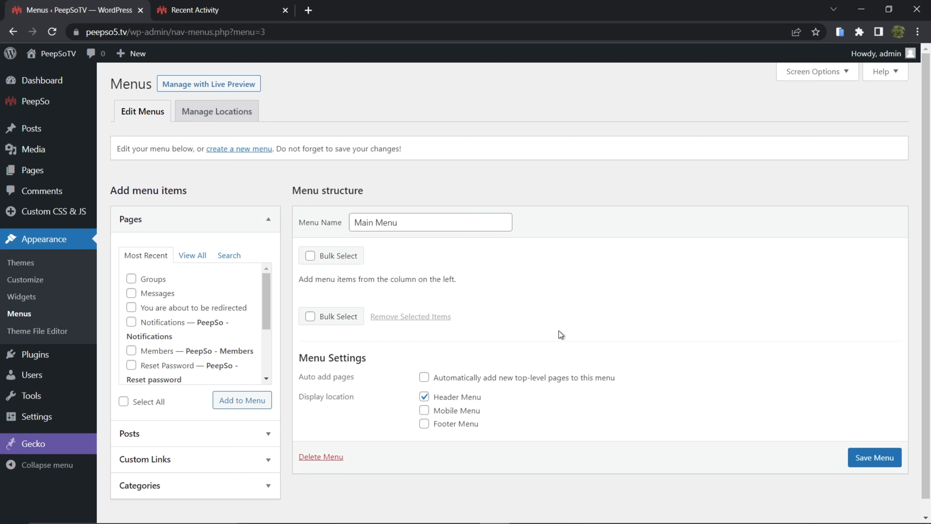
left_click(266, 307)
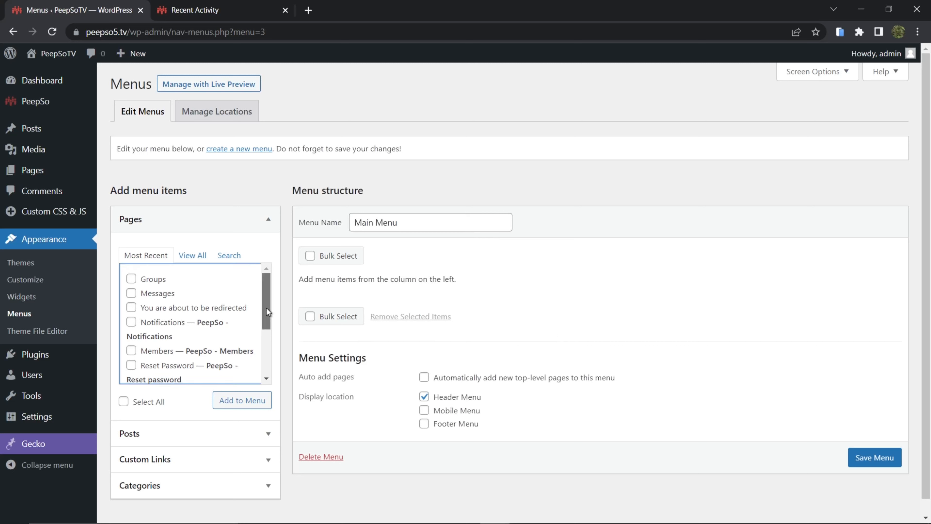
left_click(131, 279)
left_click(131, 294)
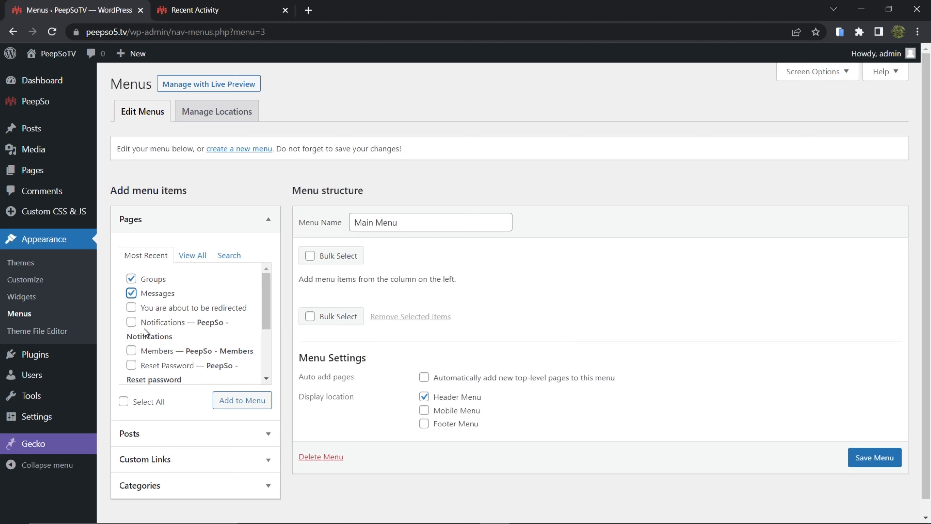
scroll(144, 329, "down", 2)
left_click(130, 290)
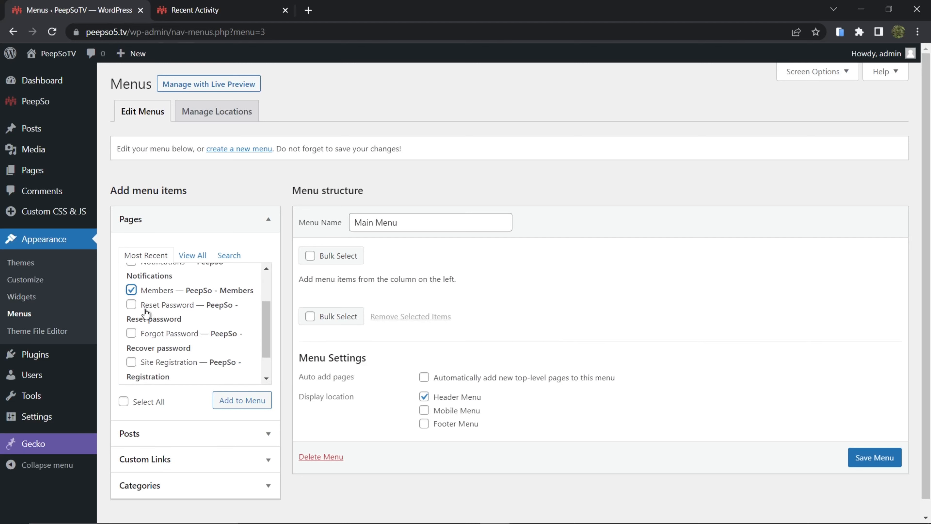
scroll(189, 338, "down", 1)
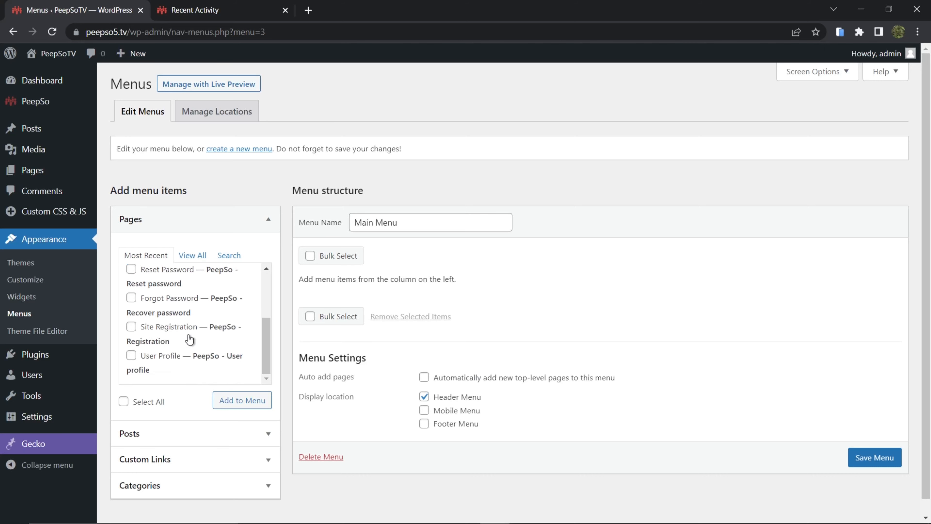
left_click(144, 356)
scroll(188, 357, "up", 3)
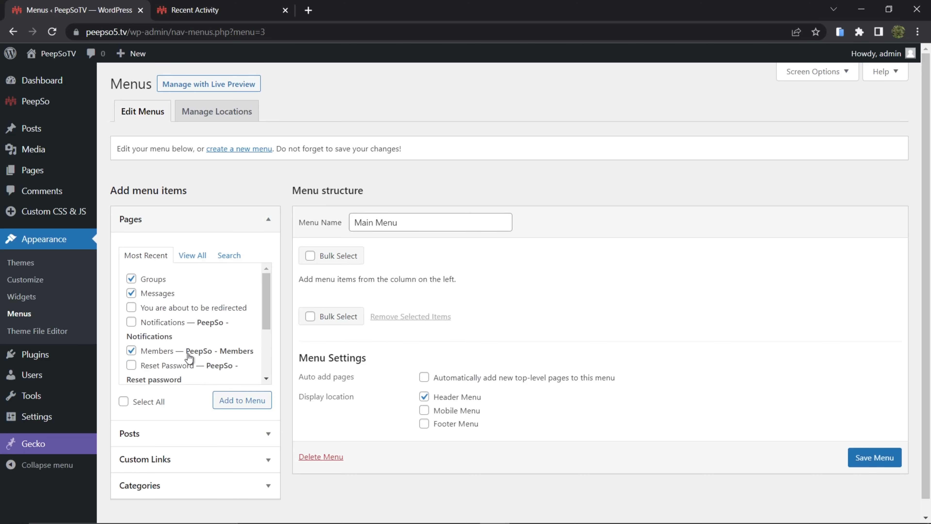
scroll(189, 355, "down", 3)
scroll(187, 352, "up", 2)
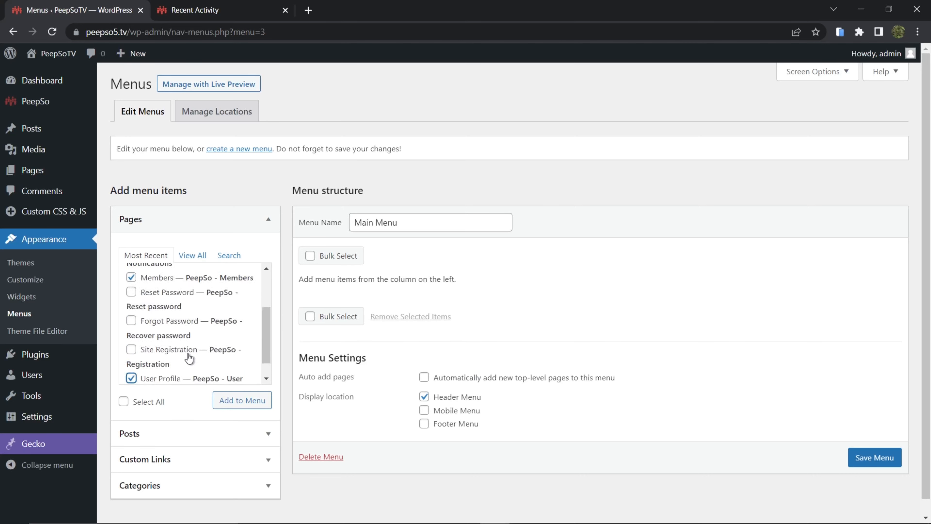
- Add the Recent Activity, Blog, Groups, Members and Messages pages to Main Menu and save it
left_click(198, 260)
left_click(131, 278)
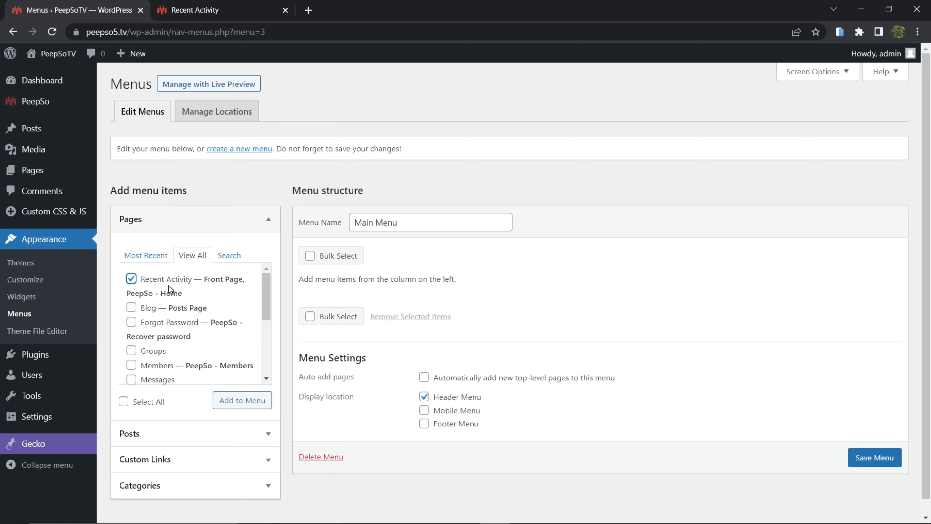
left_click(132, 308)
scroll(187, 321, "down", 2)
left_click(131, 290)
left_click(131, 305)
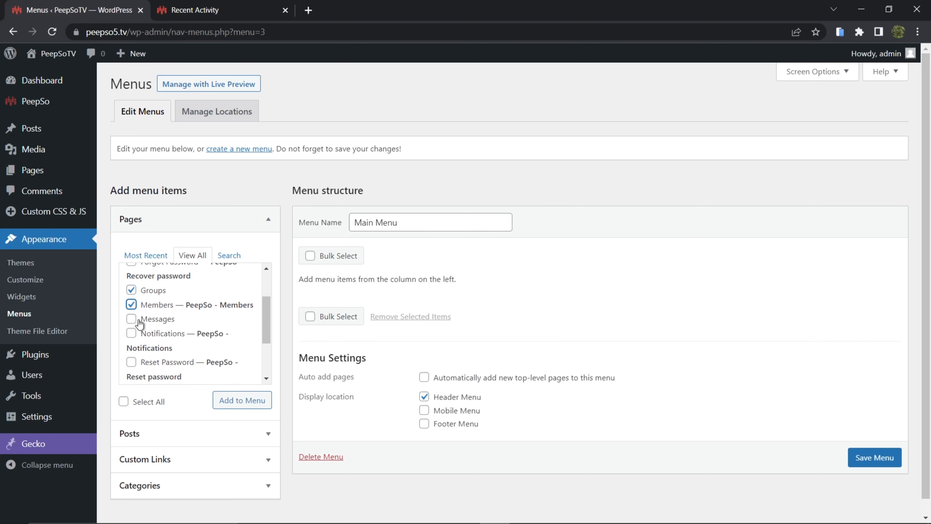
left_click(131, 318)
scroll(141, 323, "down", 2)
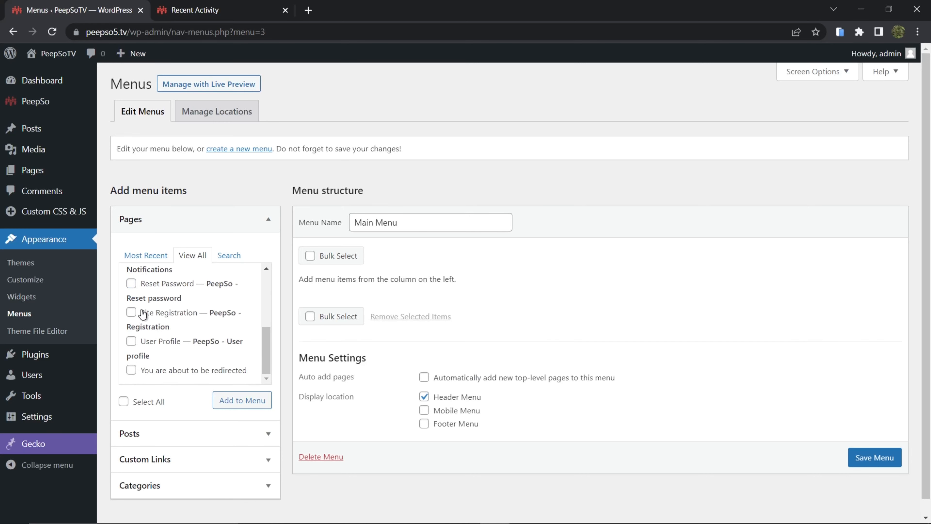
scroll(158, 322, "down", 1)
left_click(234, 385)
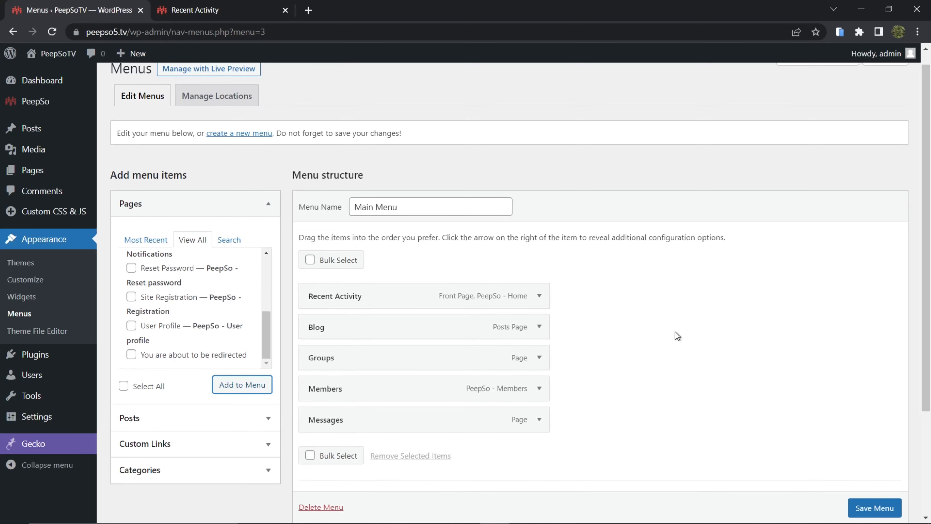
scroll(673, 327, "down", 4)
left_click(875, 455)
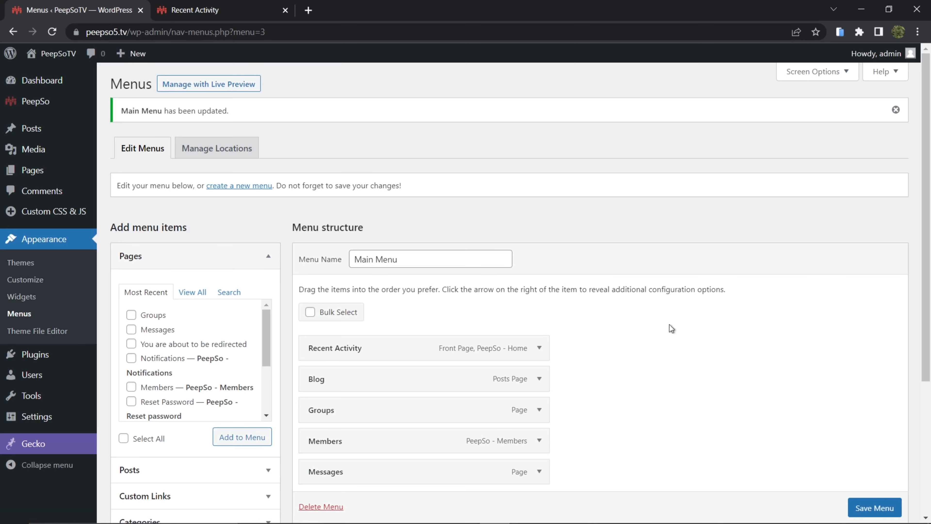
- Reload the site's front end to check the header menu, and return to the menu editor
left_click(205, 10)
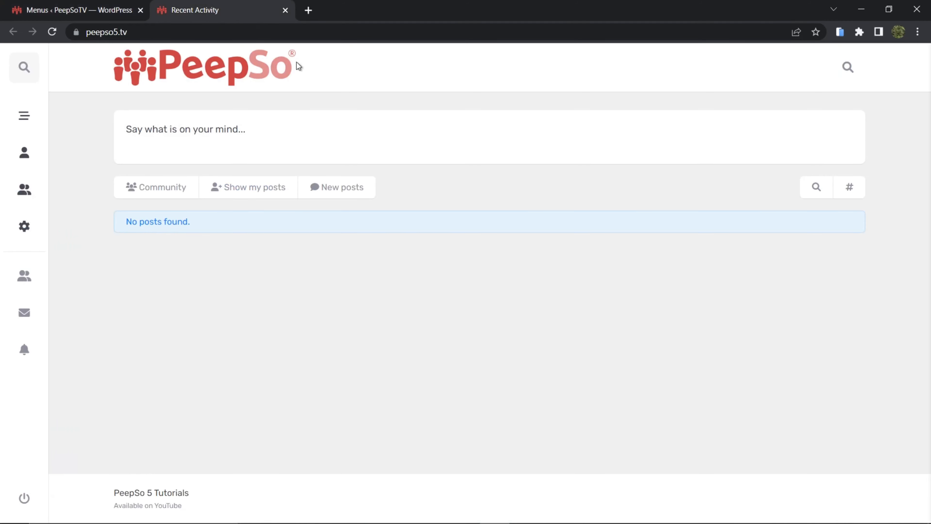
left_click(52, 31)
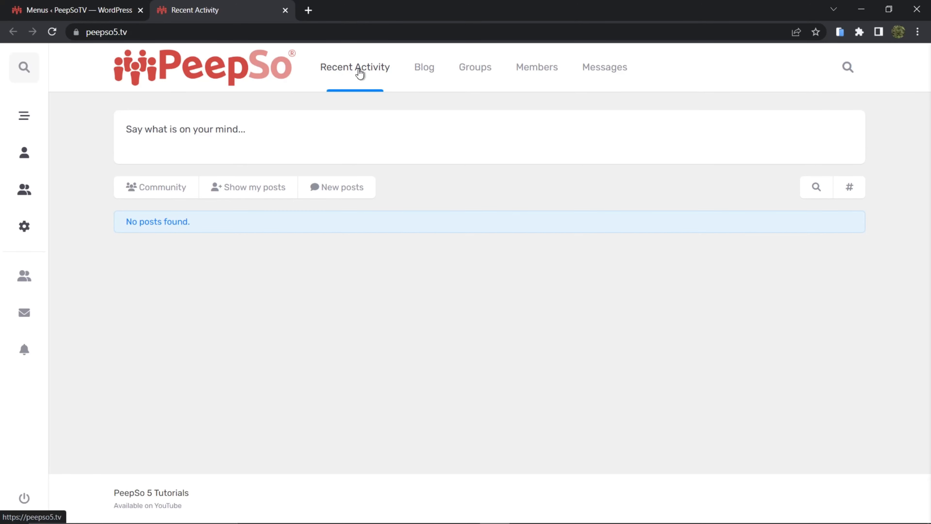
left_click(128, 13)
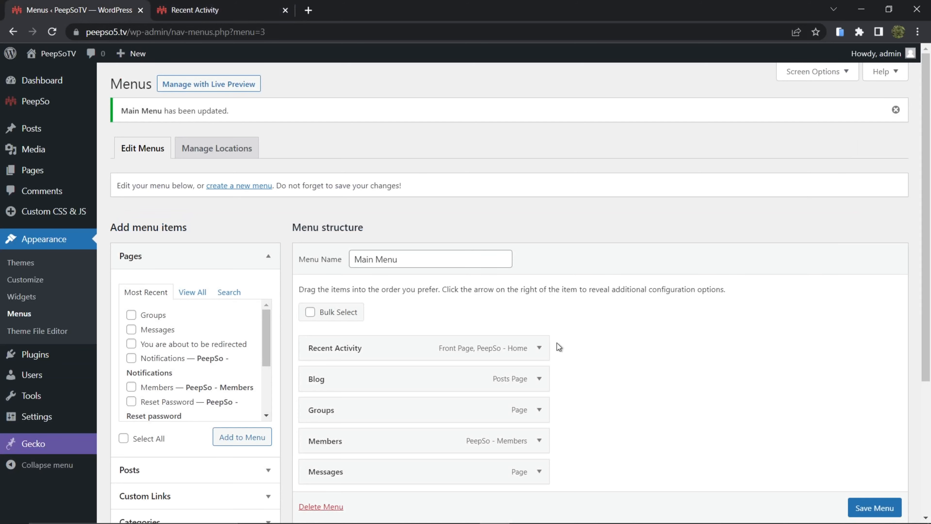
- Change the navigation label of the Recent Activity menu item to Community
left_click(541, 349)
scroll(643, 346, "down", 2)
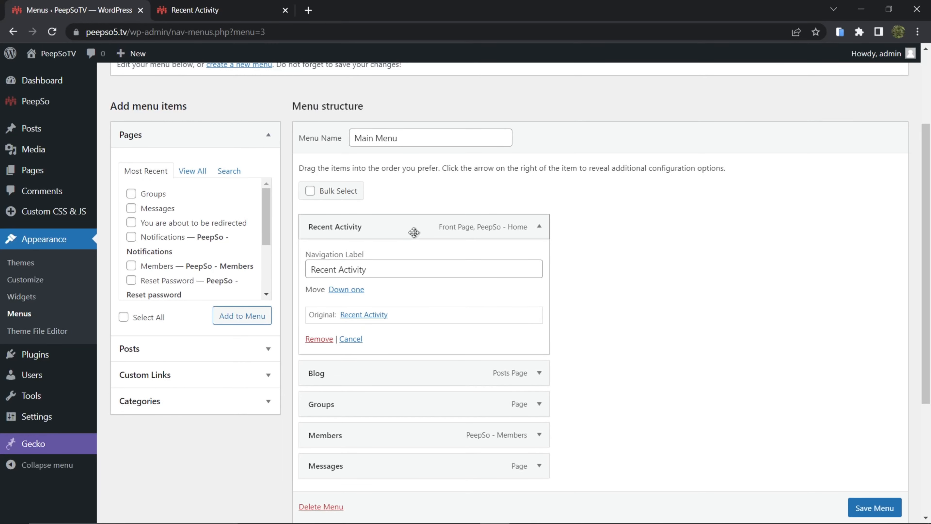
left_click_drag(382, 270, 315, 271)
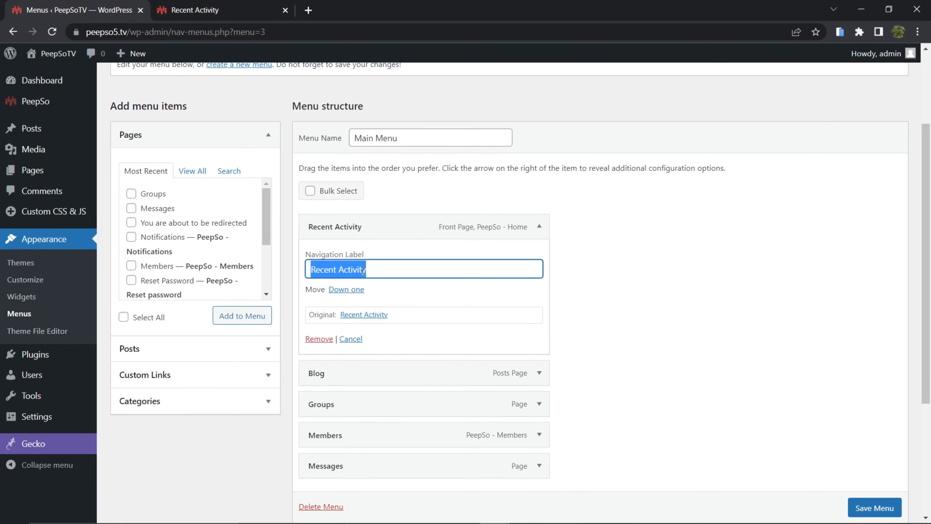
type("Community")
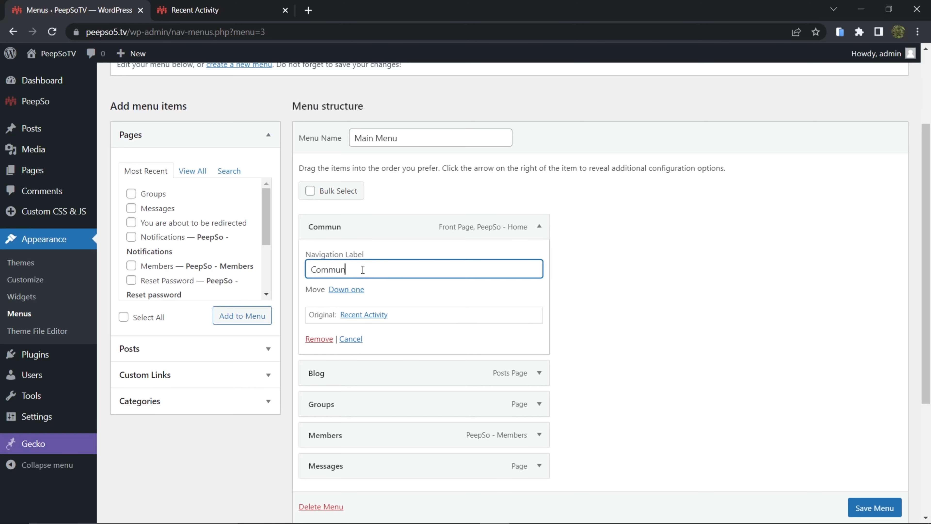
left_click(586, 388)
scroll(625, 335, "down", 3)
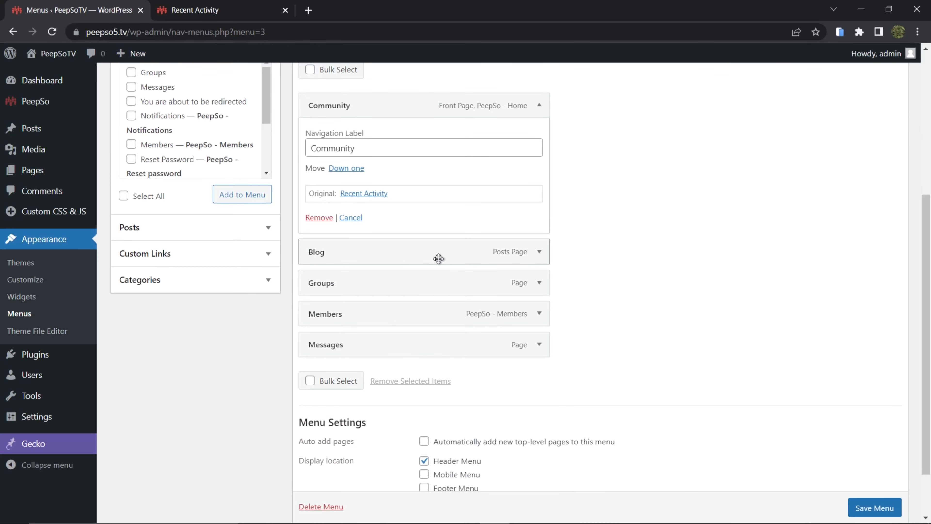
- Reorder Main Menu by moving Blog to the end and nesting Members as a sub item under Community
left_click_drag(414, 260, 416, 354)
scroll(703, 359, "up", 2)
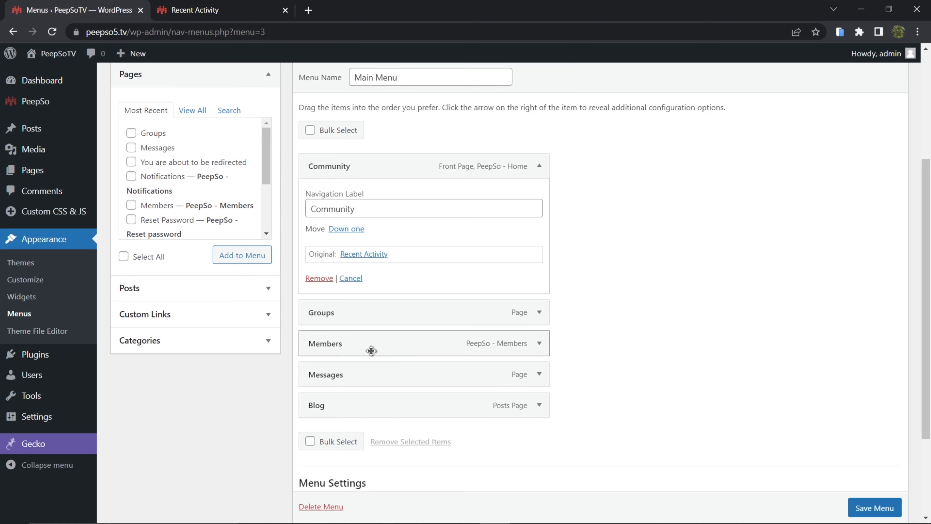
left_click_drag(359, 349, 457, 323)
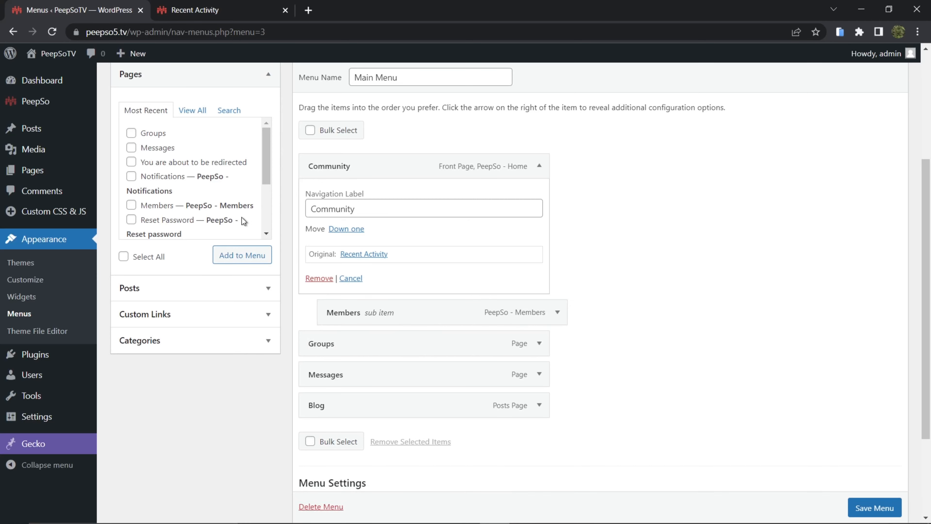
- Add the User Profile page to Main Menu and nest it under Community, above Members
scroll(198, 202, "up", 2)
scroll(200, 209, "down", 3)
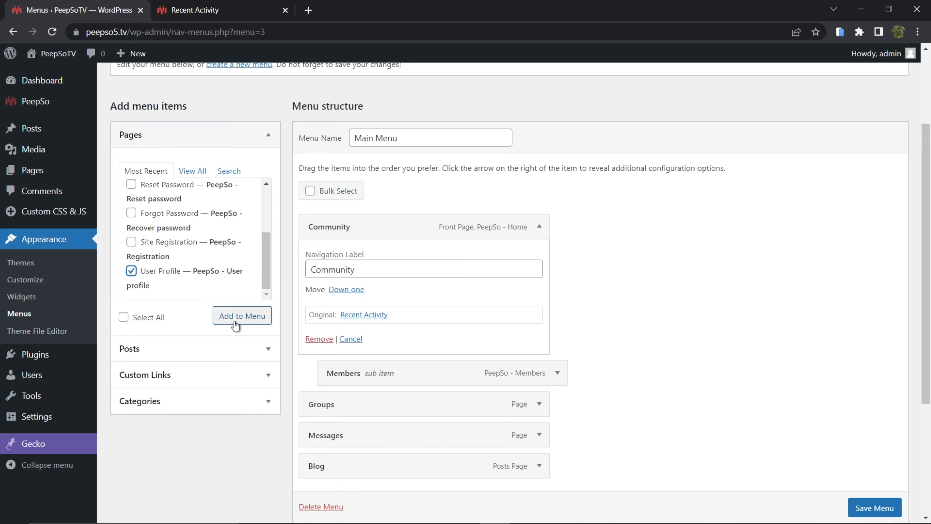
left_click(242, 316)
scroll(690, 312, "down", 2)
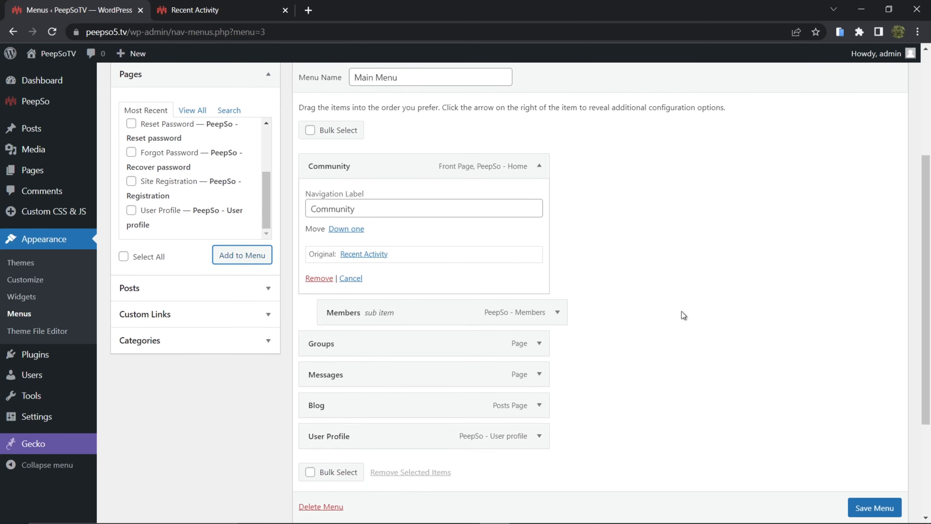
left_click_drag(366, 440, 379, 318)
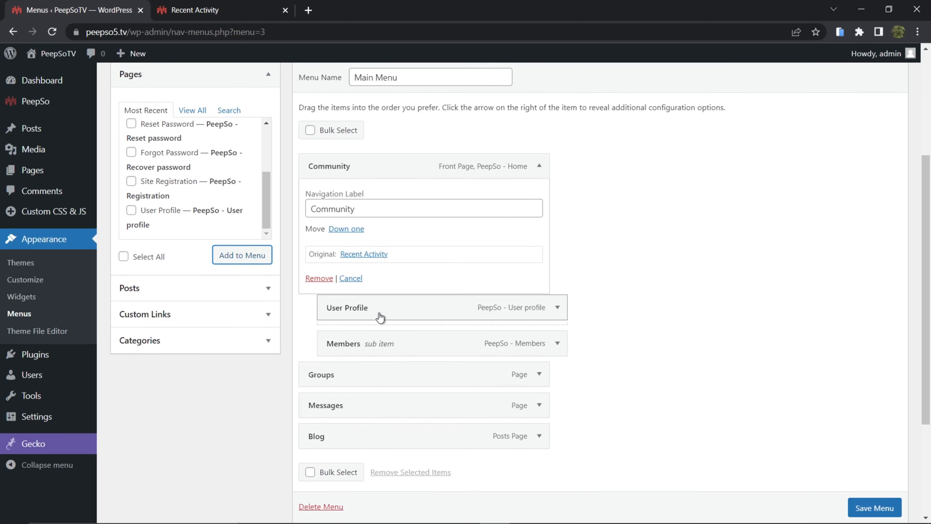
- Change the User Profile item's navigation label to My Profile and save the menu
left_click(557, 312)
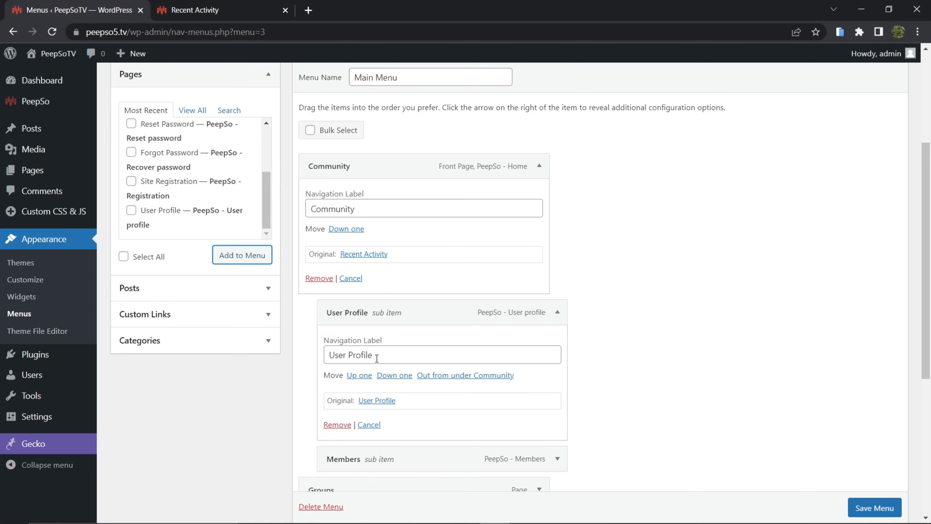
left_click_drag(377, 355, 324, 357)
type("My")
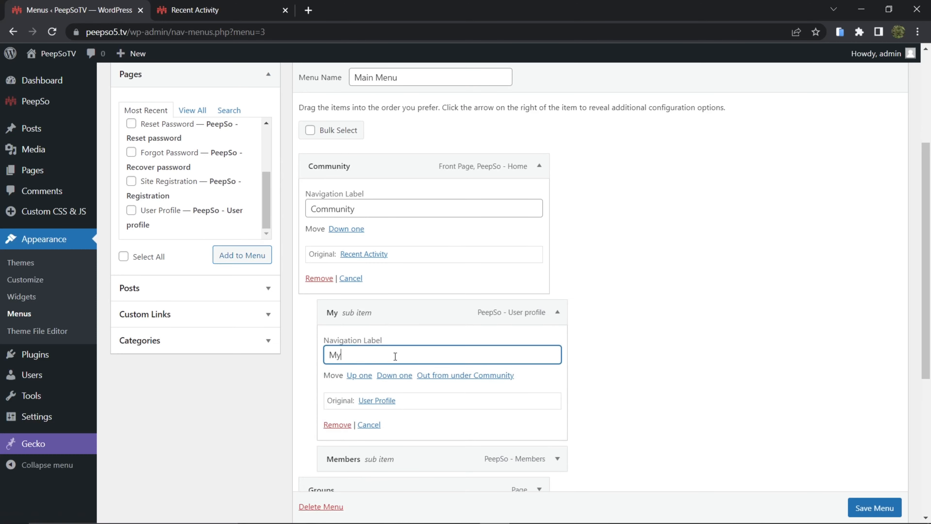
type(" Profile")
scroll(876, 498, "down", 1)
left_click(875, 507)
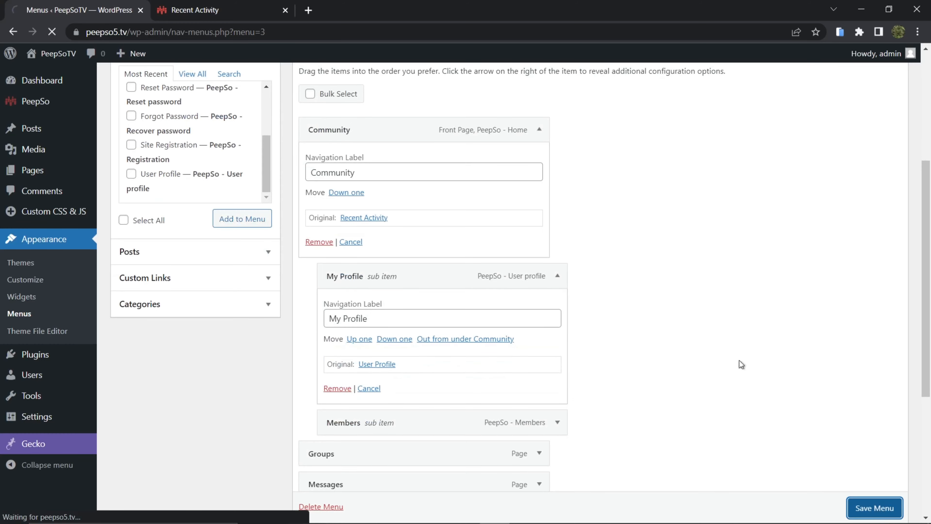
- Reload the site's front end and check the header menu by visiting its Blog, Messages, Groups and Community links
left_click(231, 11)
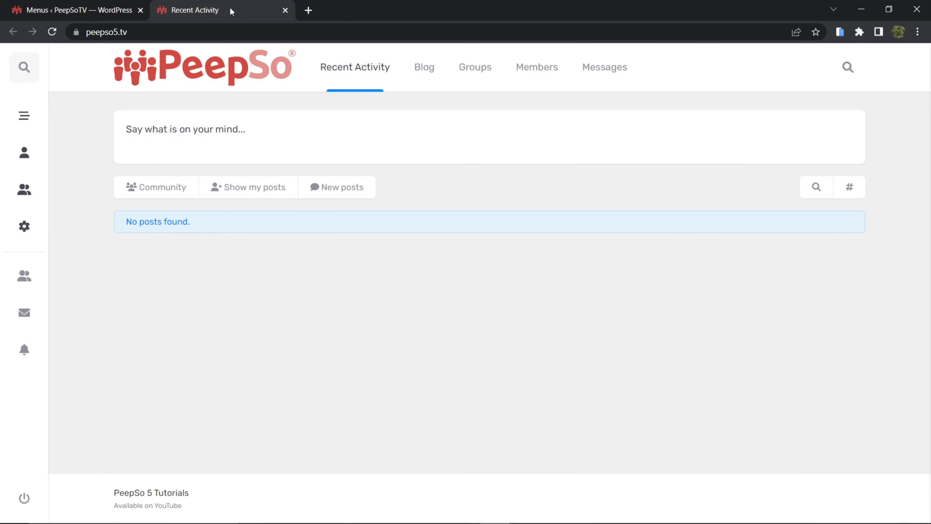
left_click(52, 31)
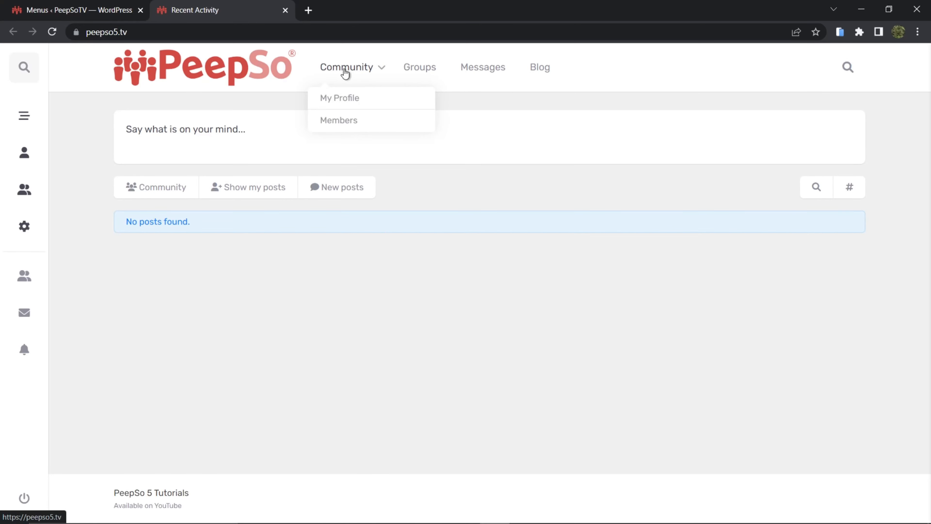
mouse_move(364, 70)
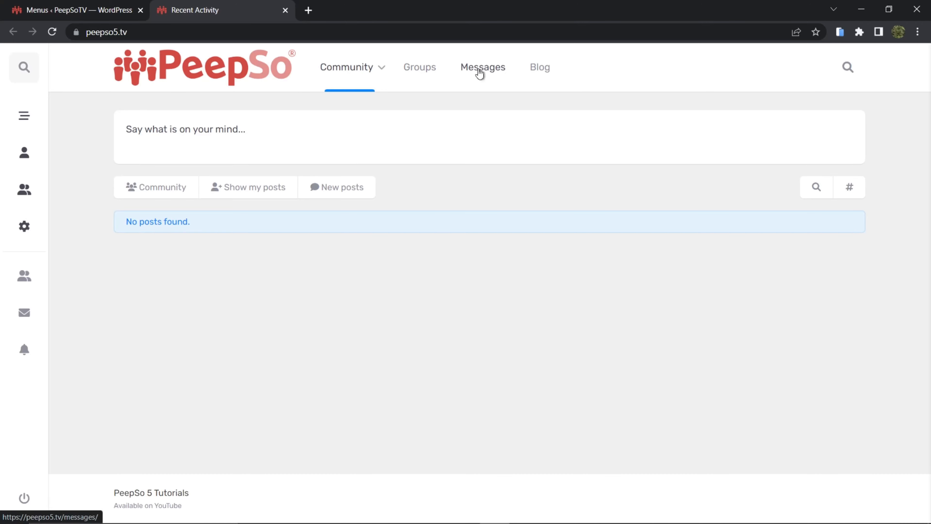
left_click(543, 71)
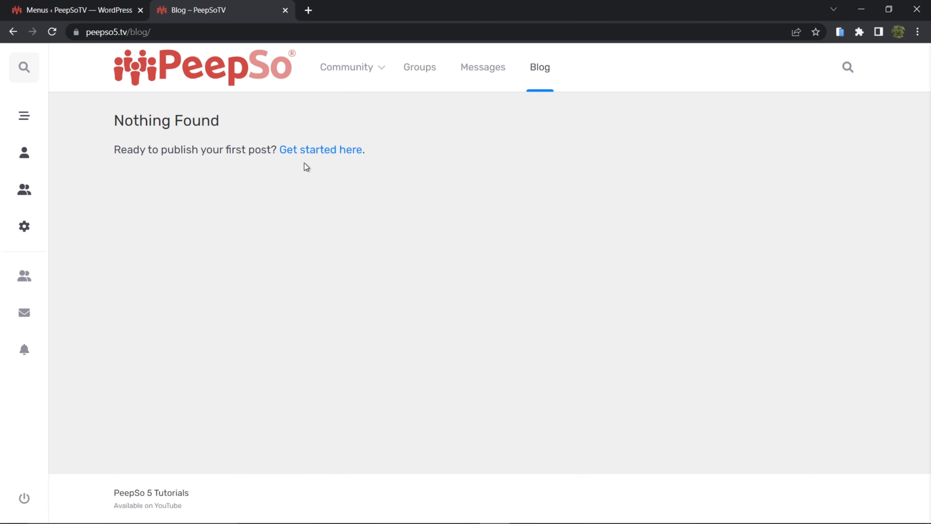
left_click(477, 71)
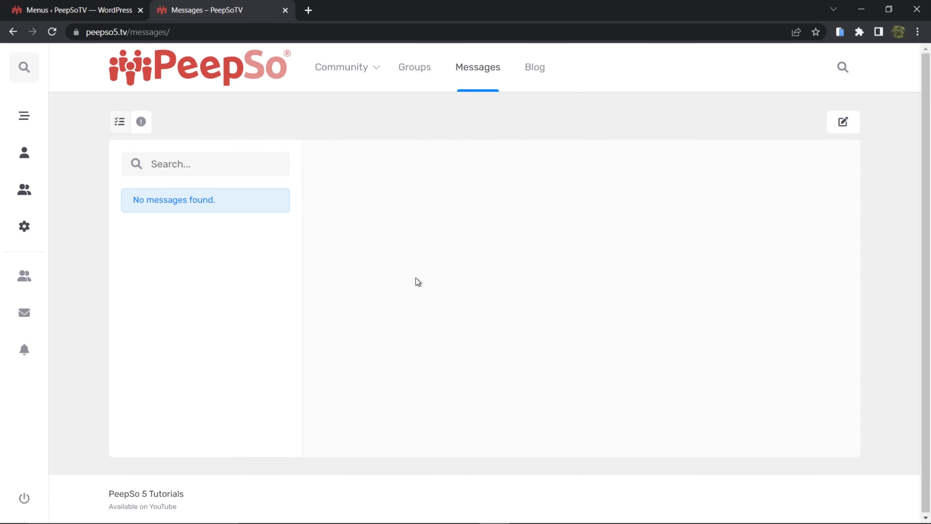
left_click(416, 71)
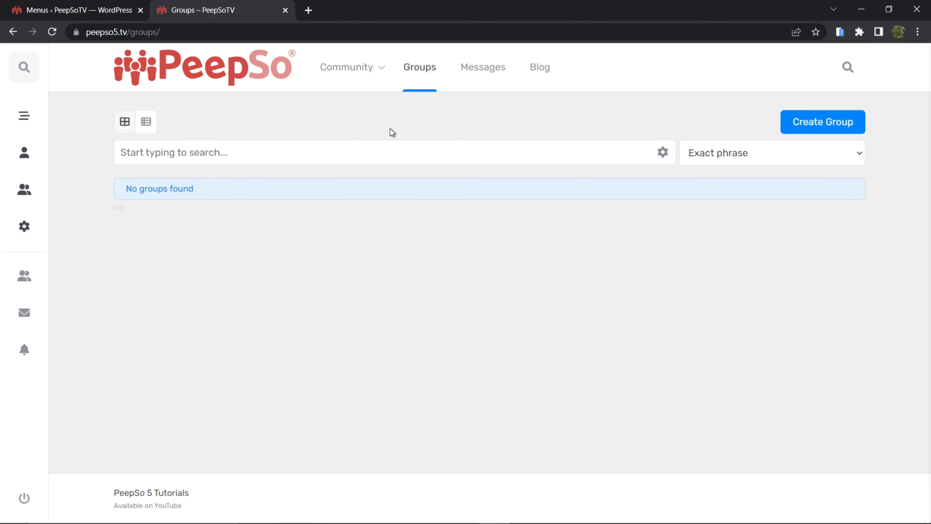
left_click(348, 67)
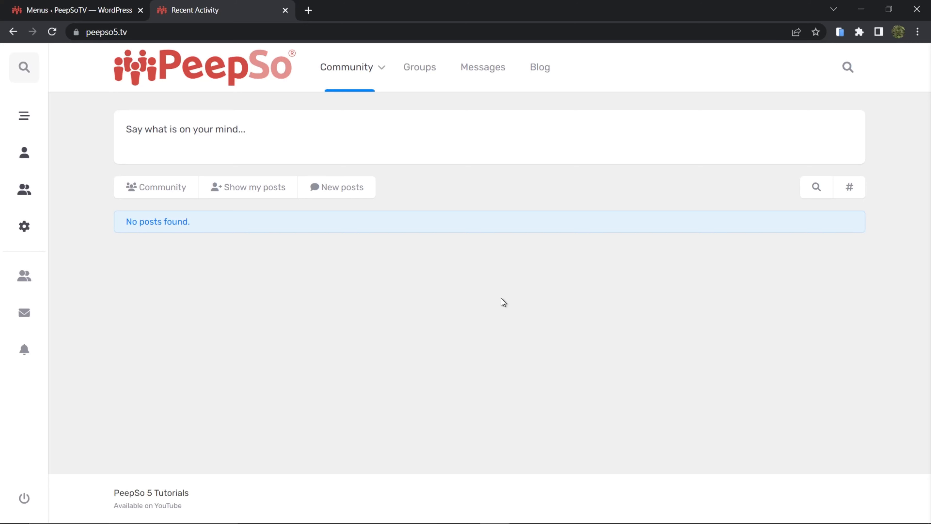
- Return to the WordPress admin, go to the widget areas and add a PeepSo UserBar widget to the Header area
key("ctrl+shift+Tab")
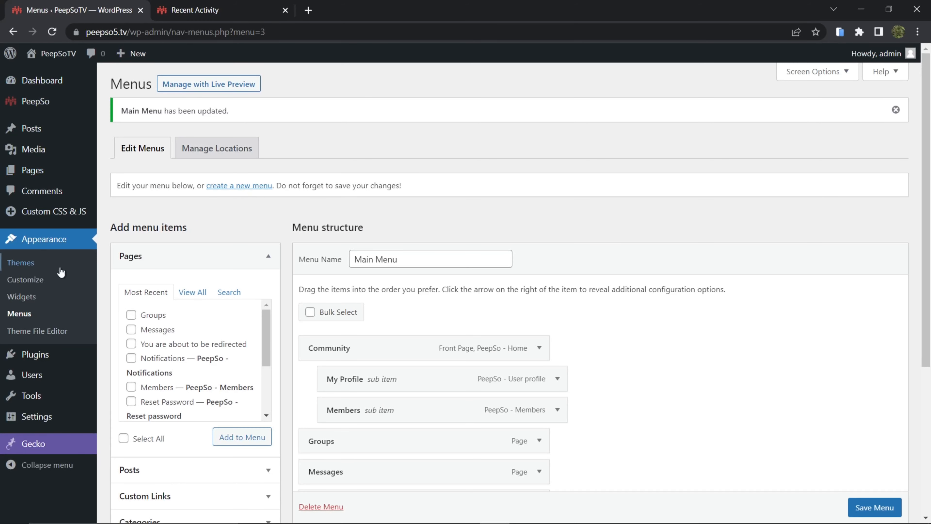
left_click(45, 297)
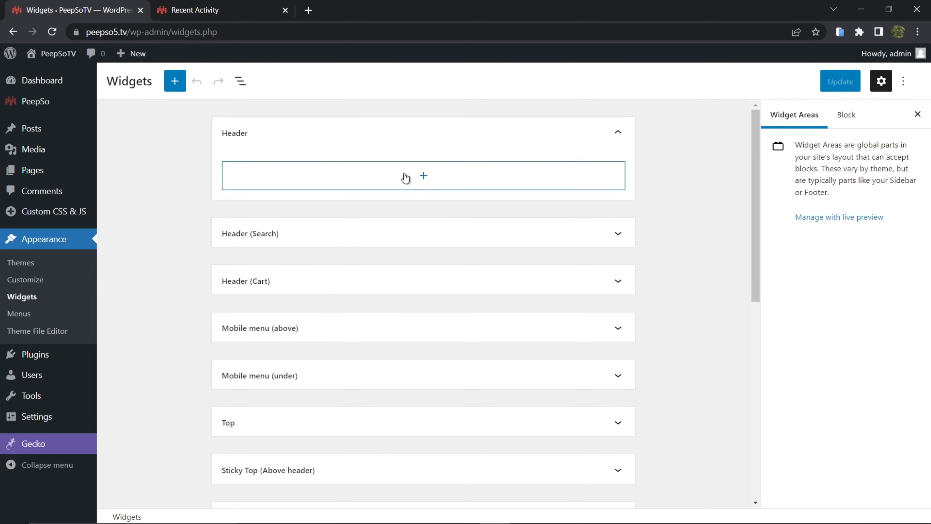
left_click(424, 180)
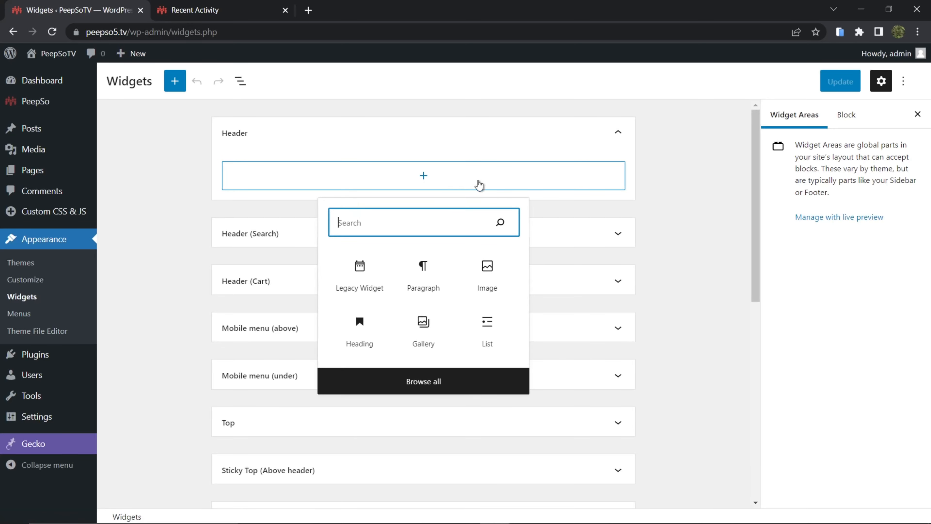
type("userbar")
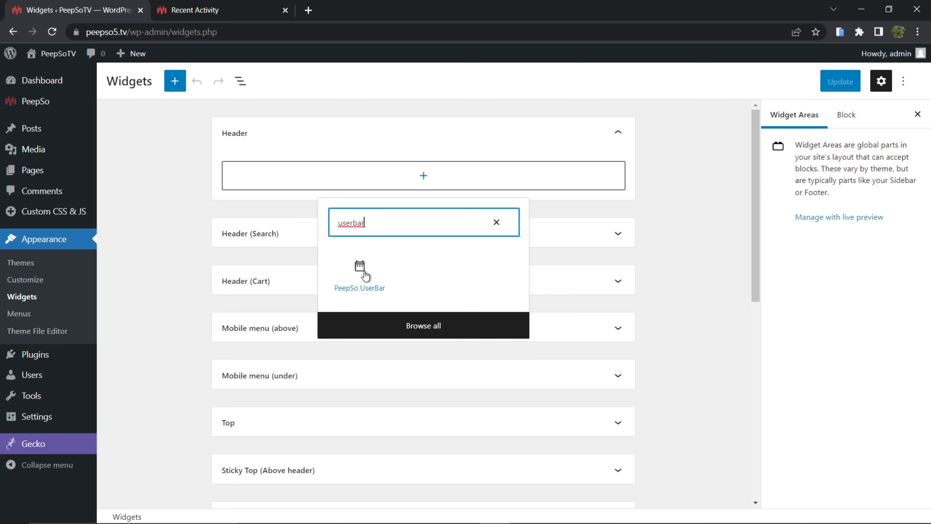
left_click(361, 273)
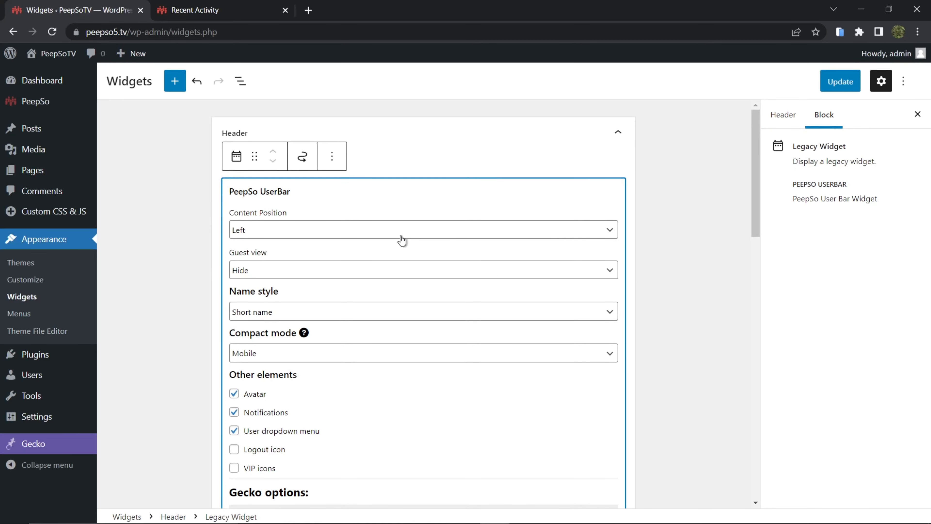
- Review the UserBar's content position options, keep Left, and preview the widget
left_click(390, 232)
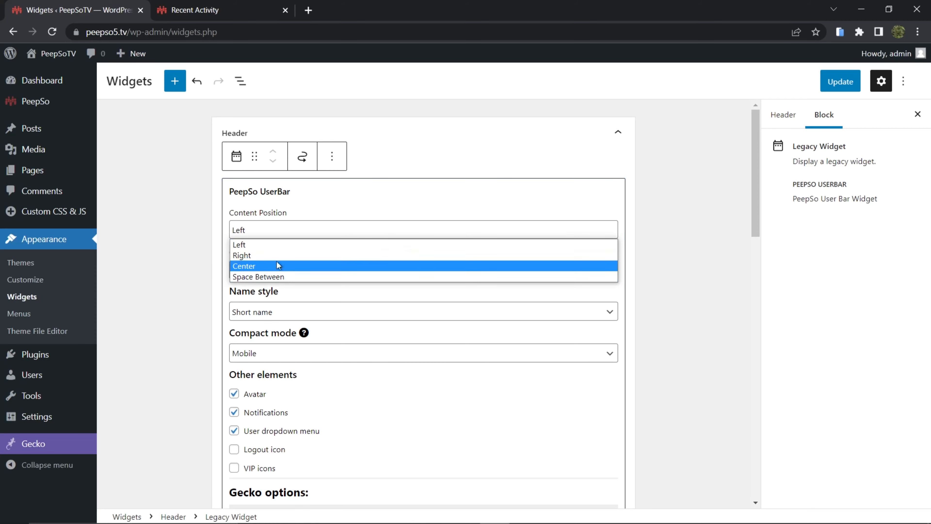
left_click(251, 244)
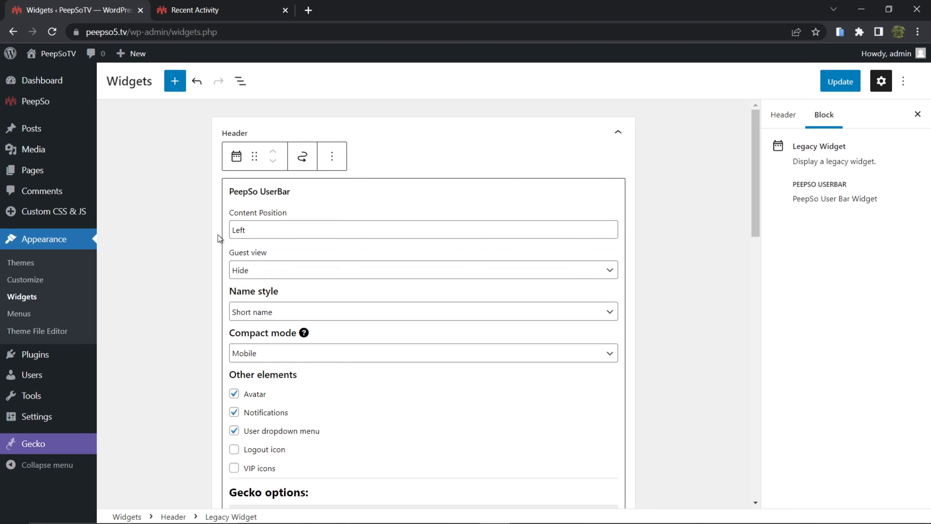
left_click(188, 227)
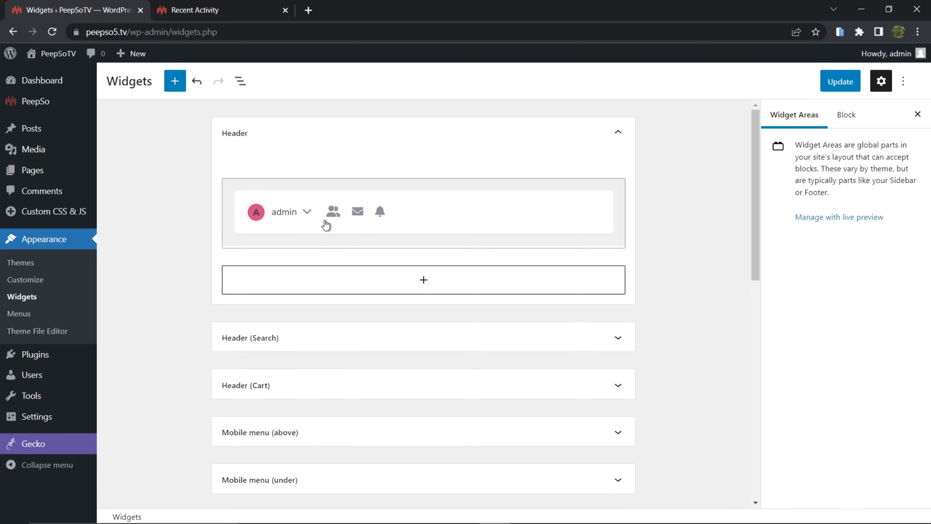
- Try the Full name and Hidden name styles on the UserBar widget and preview the Hidden one
left_click(558, 211)
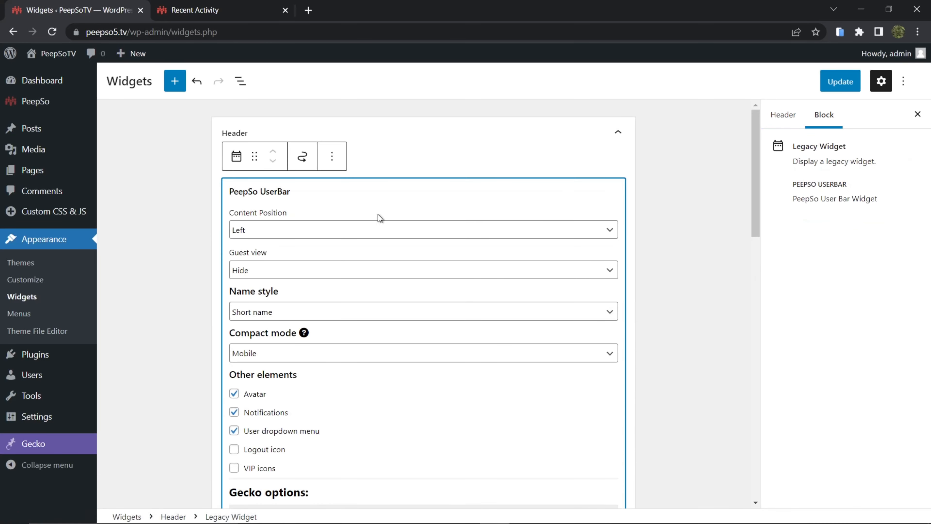
left_click(613, 319)
left_click(242, 349)
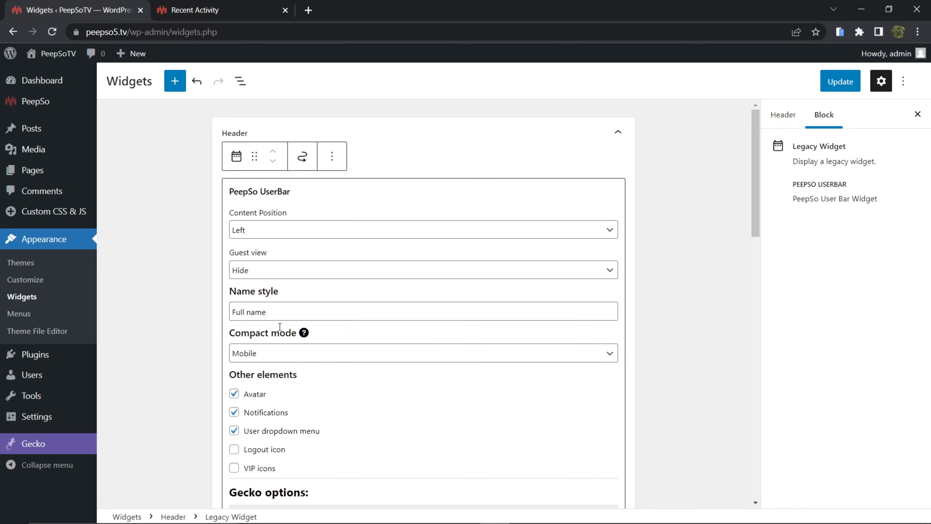
left_click(290, 312)
left_click(244, 328)
left_click(459, 162)
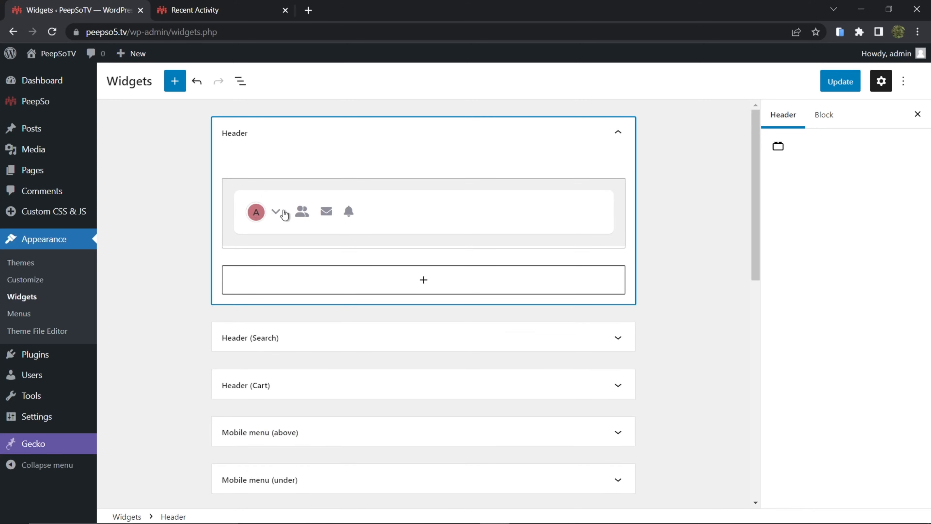
- Set the UserBar widget's name style back to Short name
left_click(438, 205)
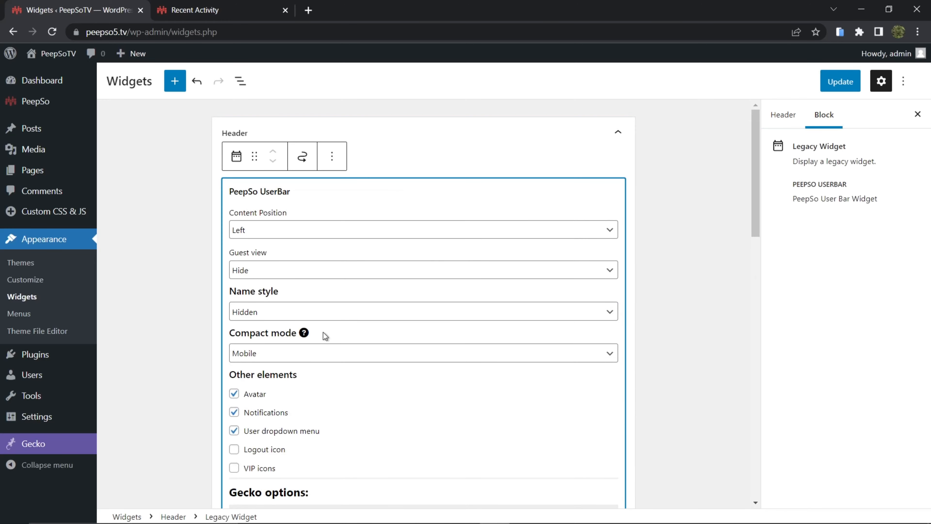
left_click(281, 312)
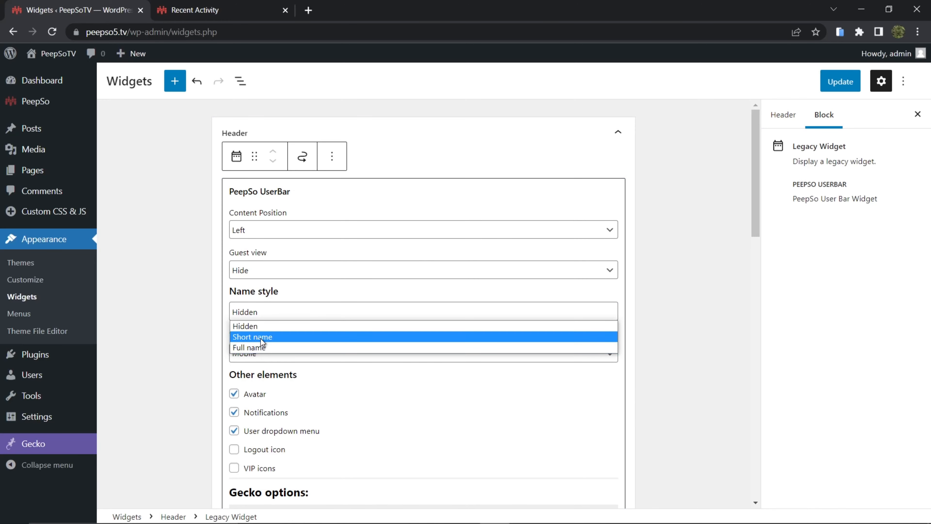
left_click(261, 336)
- Enable the Logout icon and VIP icons in the UserBar widget and set its compact mode to Always
scroll(424, 334, "down", 3)
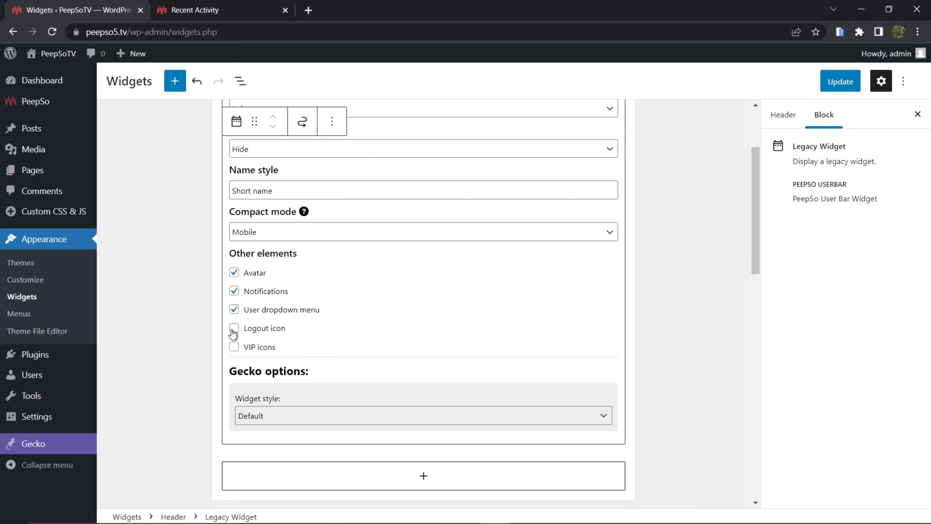
left_click(234, 328)
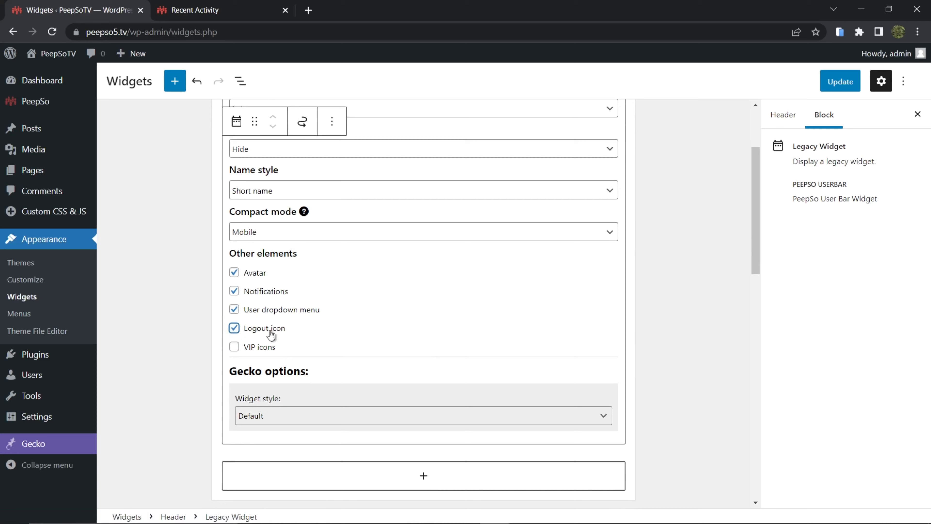
left_click(235, 349)
left_click(324, 238)
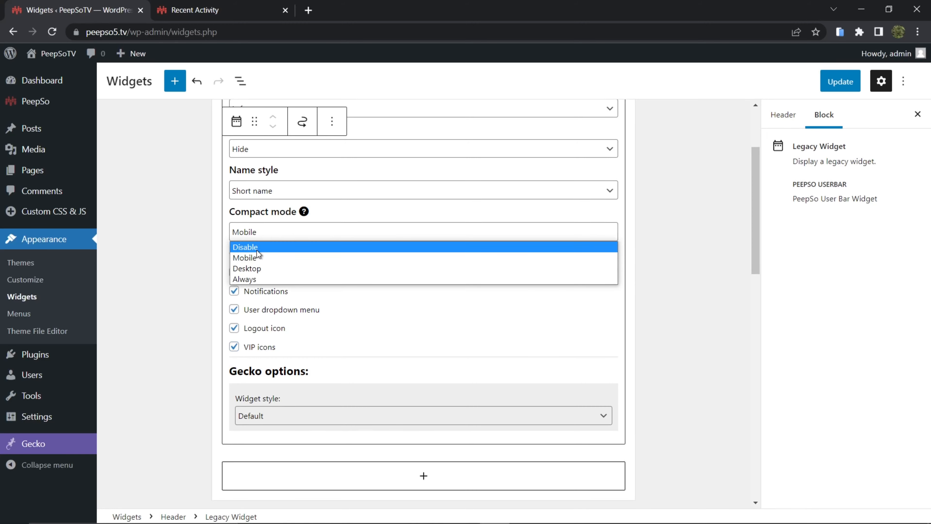
left_click(253, 279)
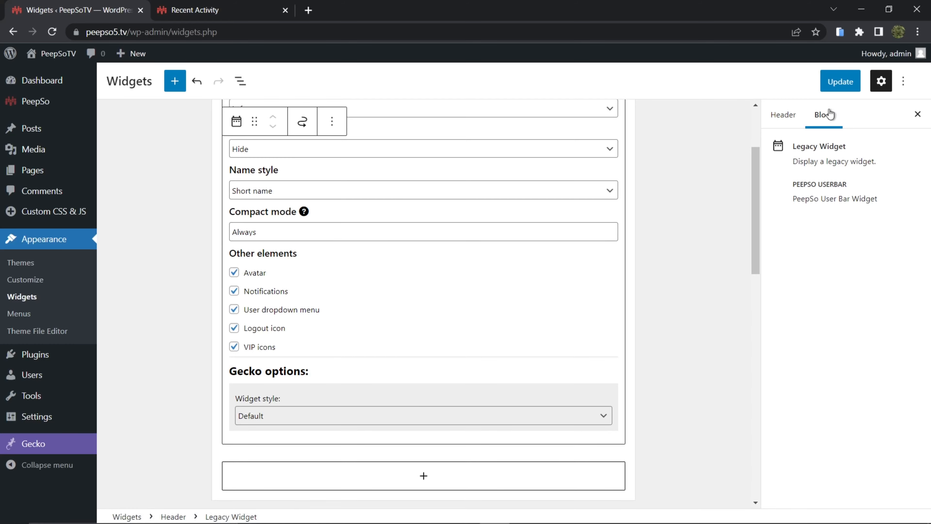
- Preview the UserBar widget, save the widget changes, and reload the site's front end to check the header
left_click(796, 116)
scroll(436, 242, "up", 3)
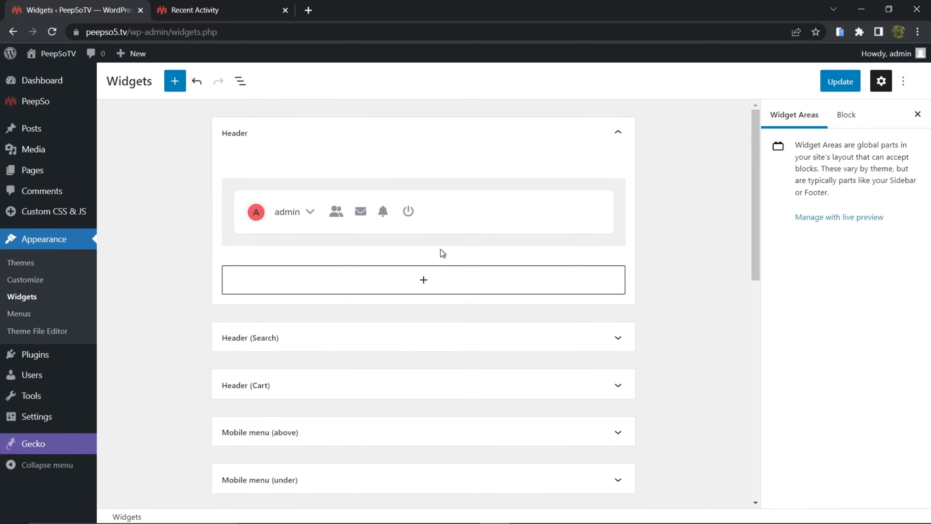
left_click(839, 81)
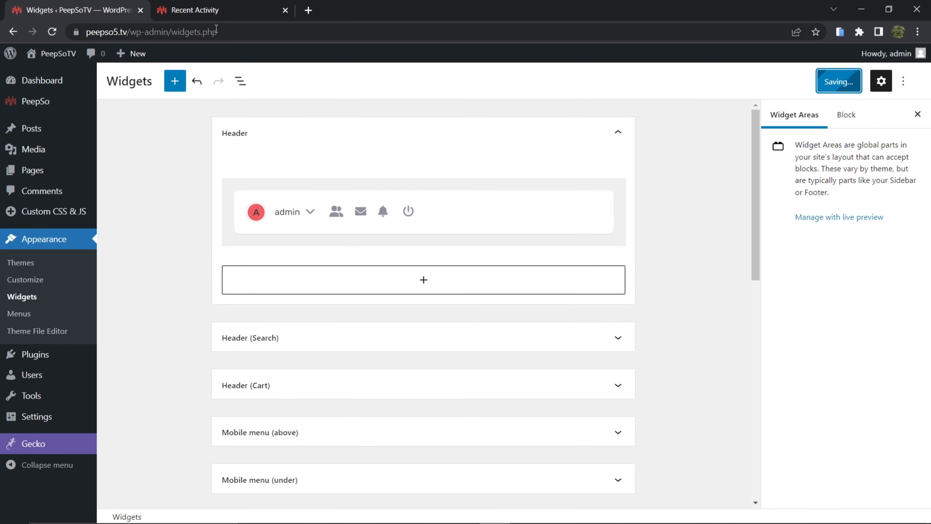
left_click(205, 11)
left_click(52, 32)
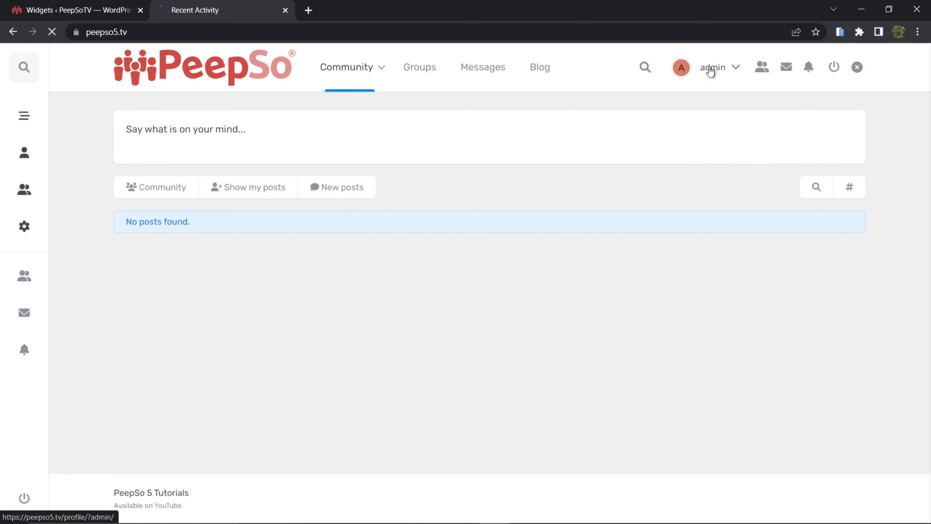
- Open the admin profile page from the header's user bar and test expanding and collapsing the compact bar
left_click(709, 68)
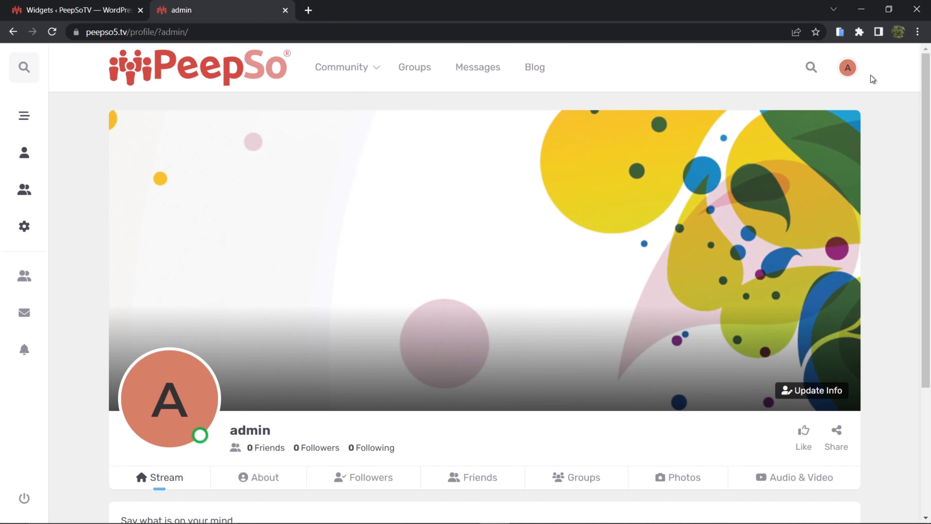
left_click(847, 72)
left_click(846, 71)
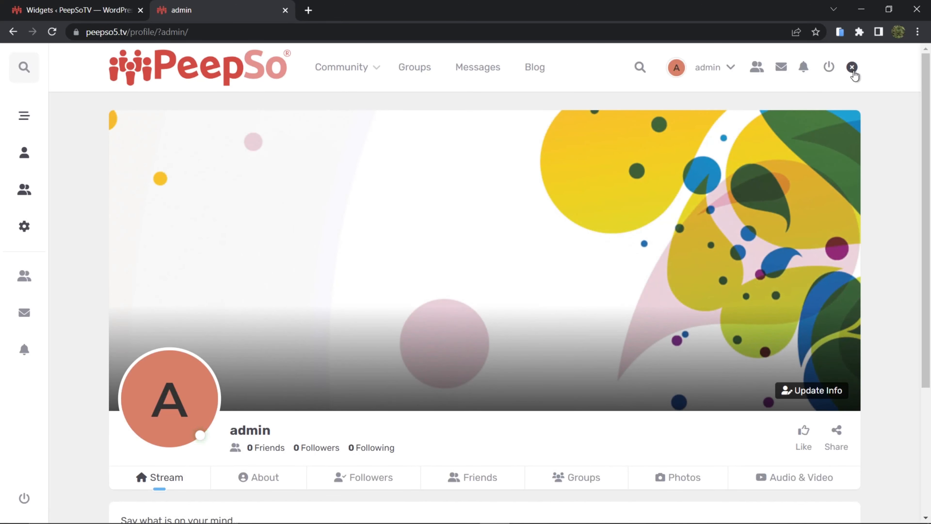
left_click(846, 72)
left_click(847, 73)
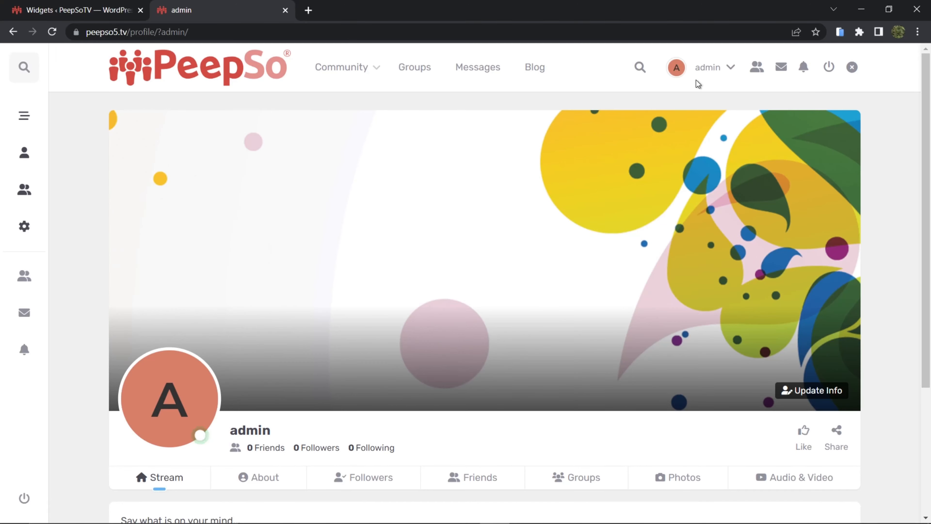
left_click(852, 68)
- Set the UserBar widget's compact mode to Mobile and save the widget changes
left_click(92, 10)
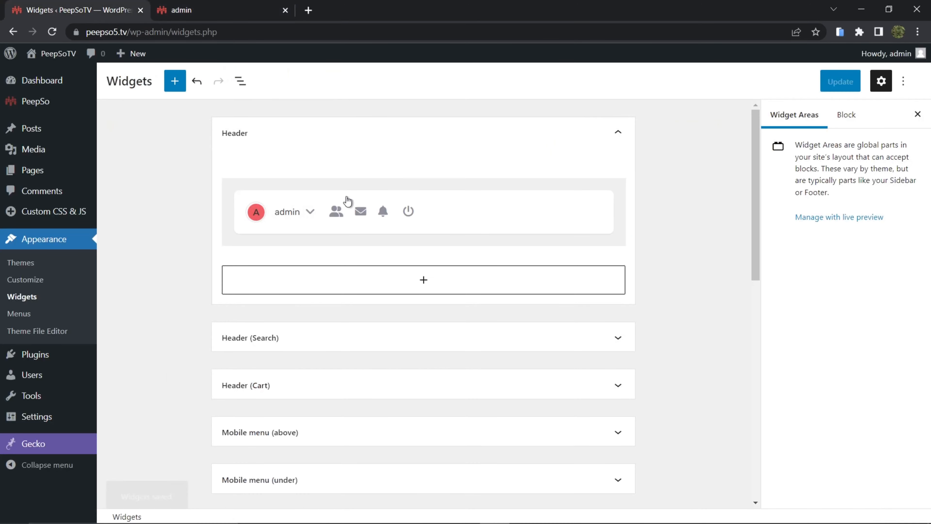
left_click(490, 209)
scroll(331, 275, "down", 3)
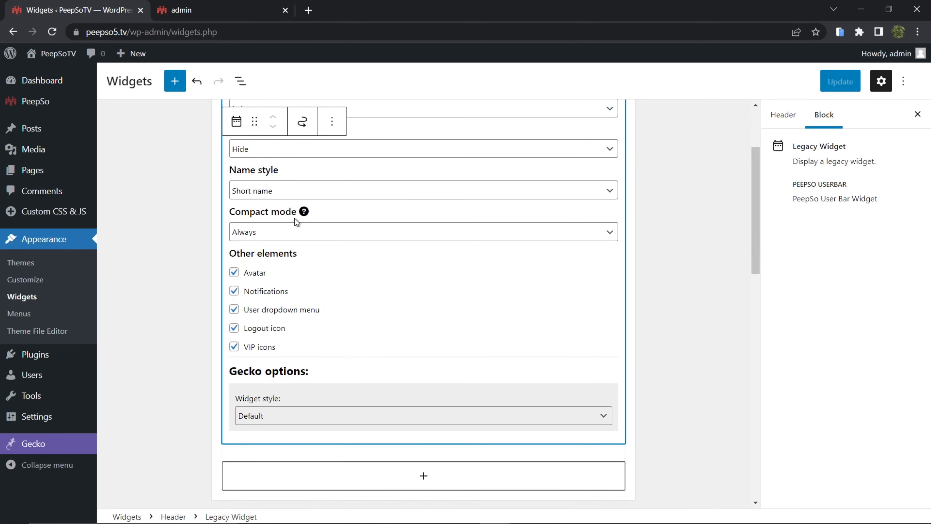
left_click(291, 232)
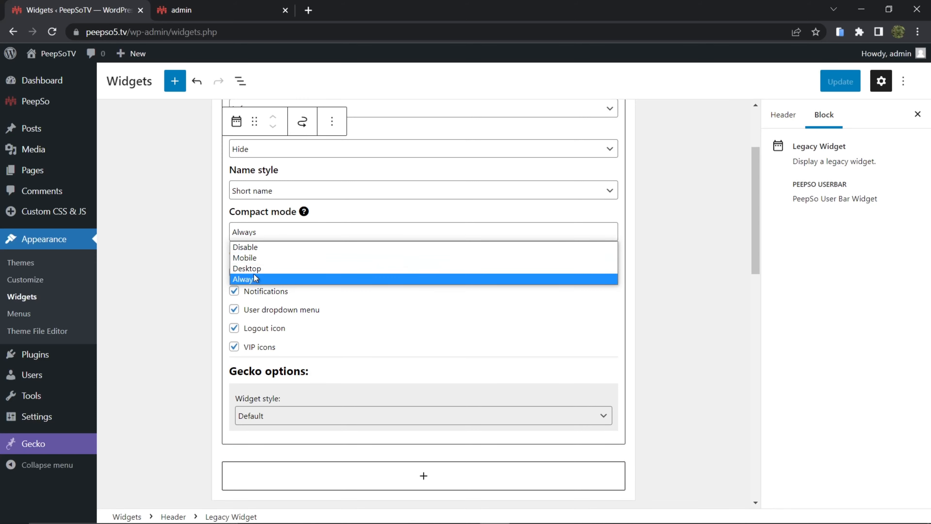
left_click(252, 257)
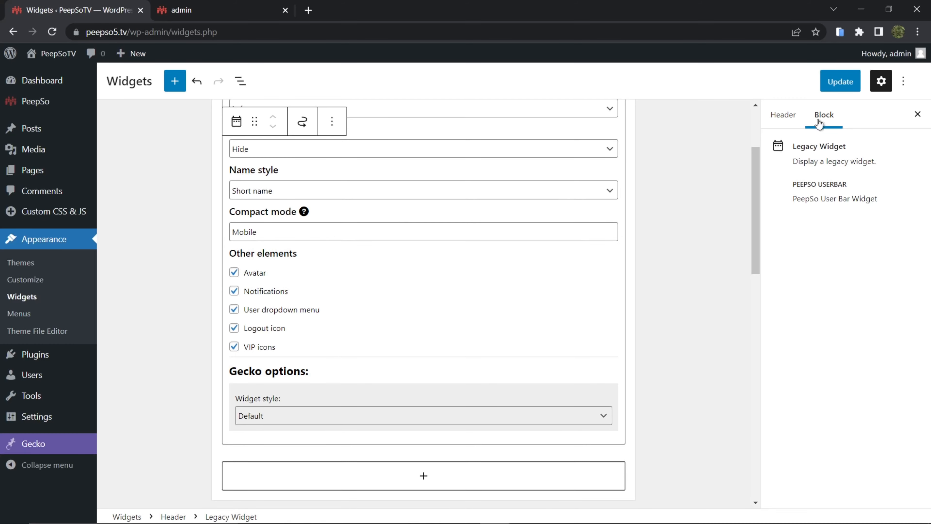
left_click(840, 81)
- Check the header's user bar on the site's community page, opening its friend requests, messages and notifications
left_click(206, 11)
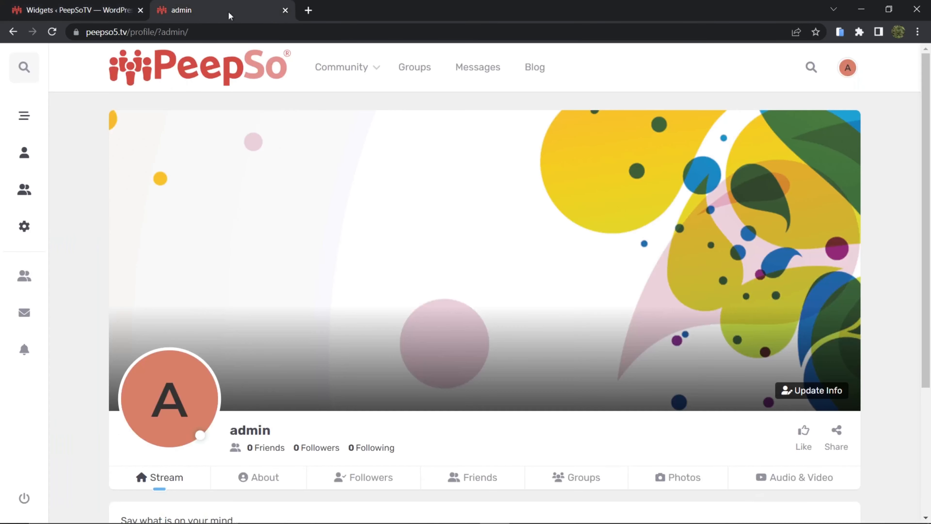
left_click(336, 71)
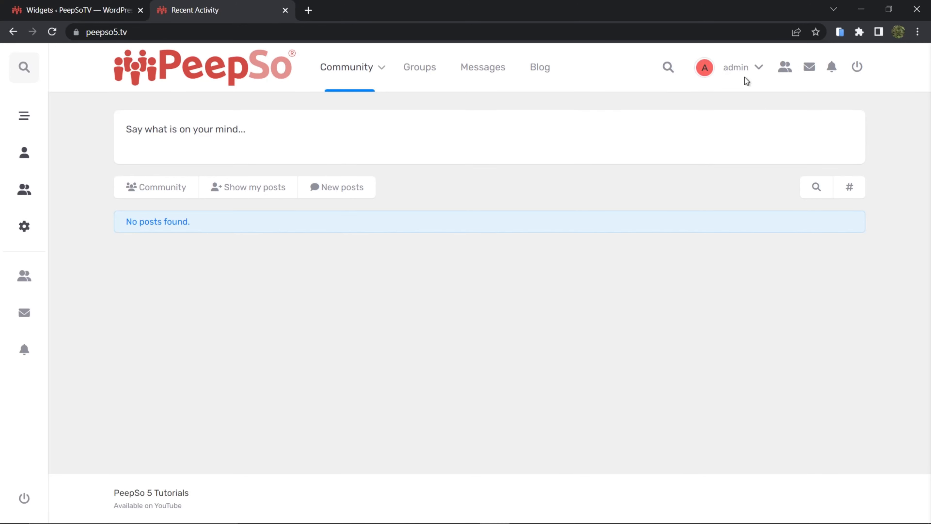
left_click(784, 67)
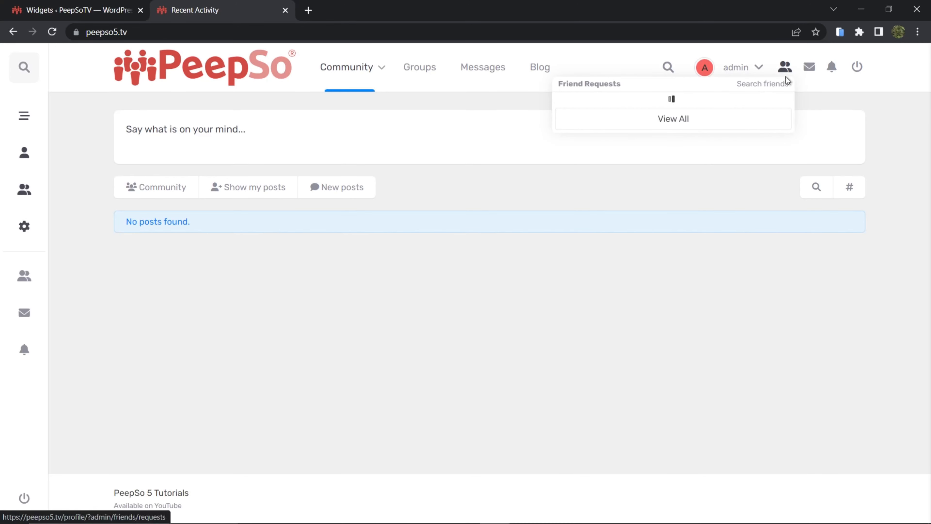
left_click(811, 69)
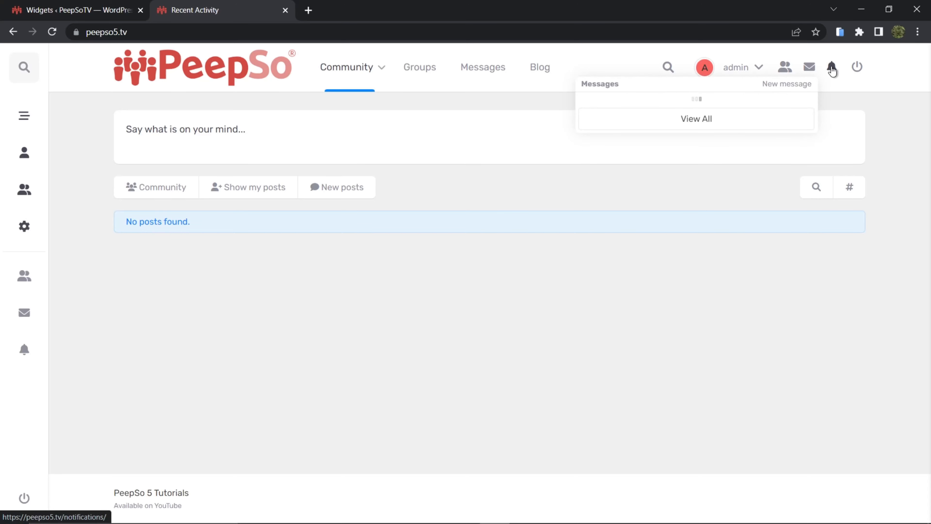
left_click(832, 68)
left_click(888, 123)
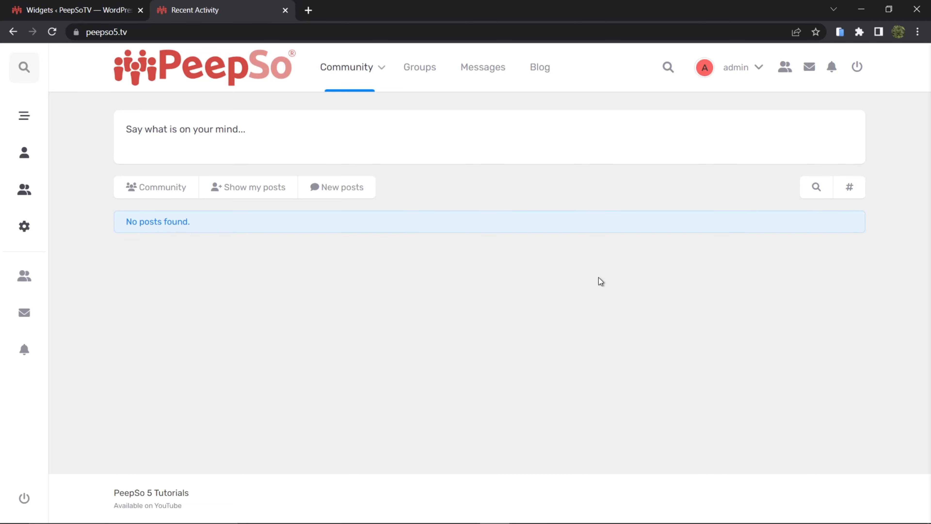
- Find the PeepSo blocks in the widget library and add a PeepSo Profile widget to the Sidebar Left area
left_click(75, 11)
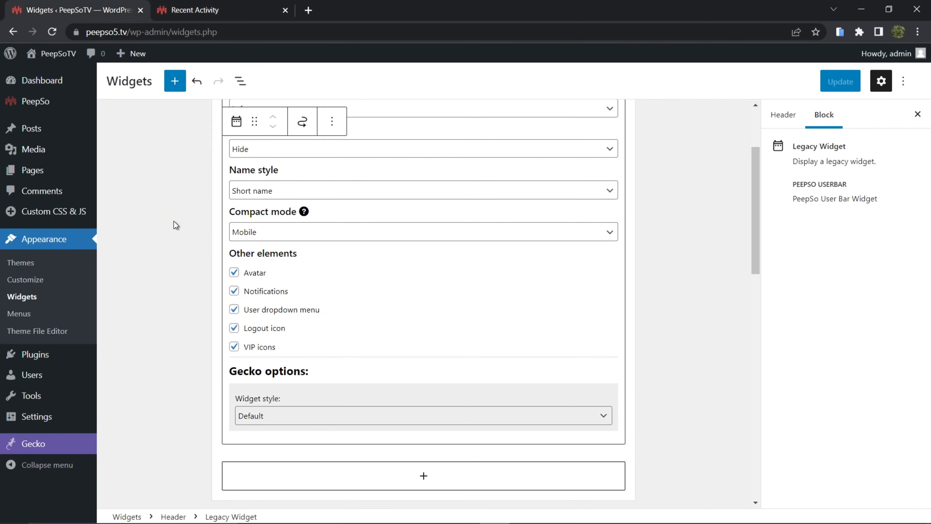
scroll(170, 223, "down", 20)
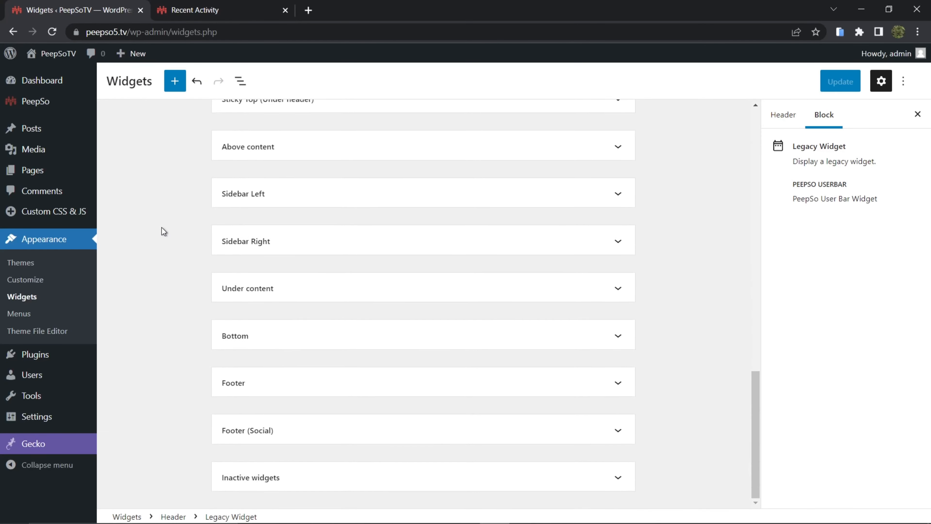
left_click(324, 193)
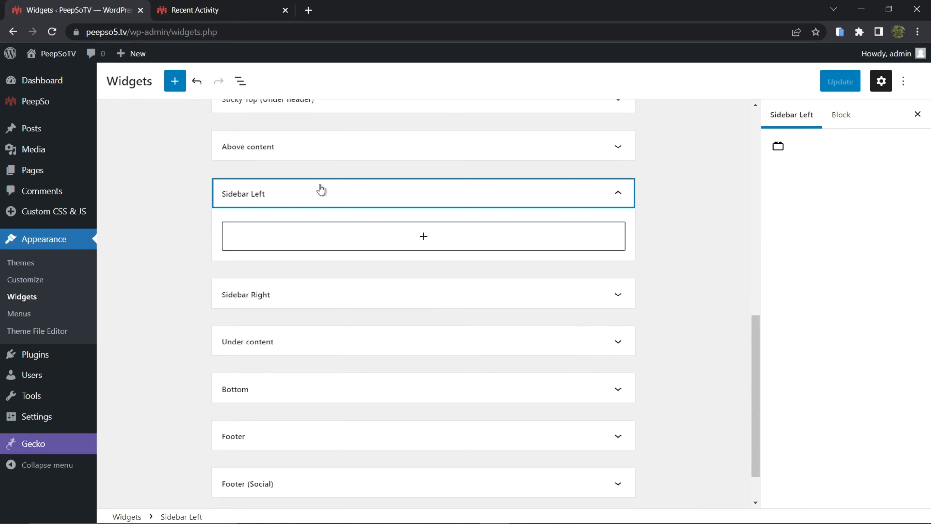
left_click(424, 236)
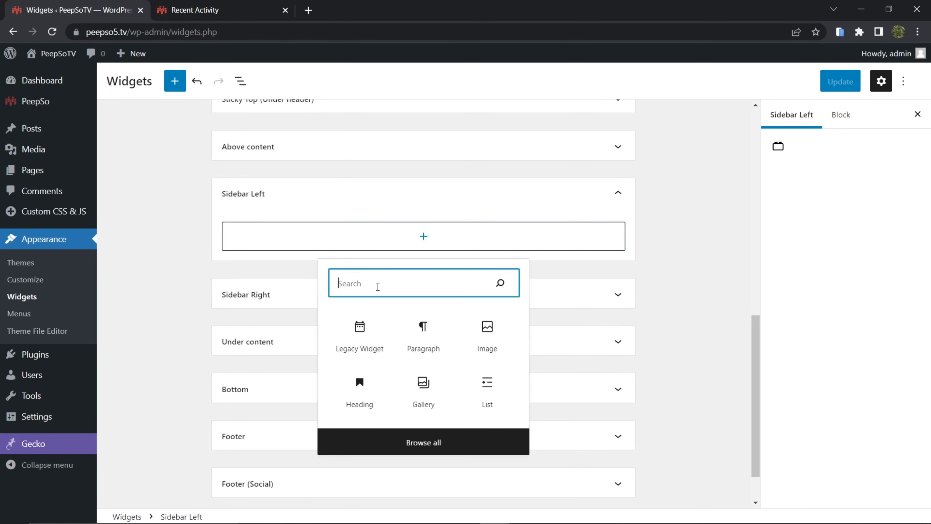
type("peepso")
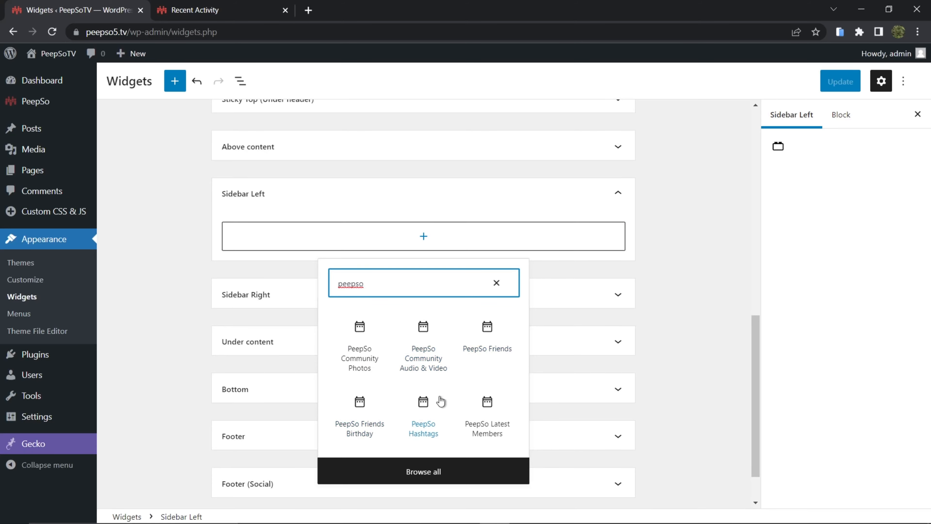
left_click(438, 472)
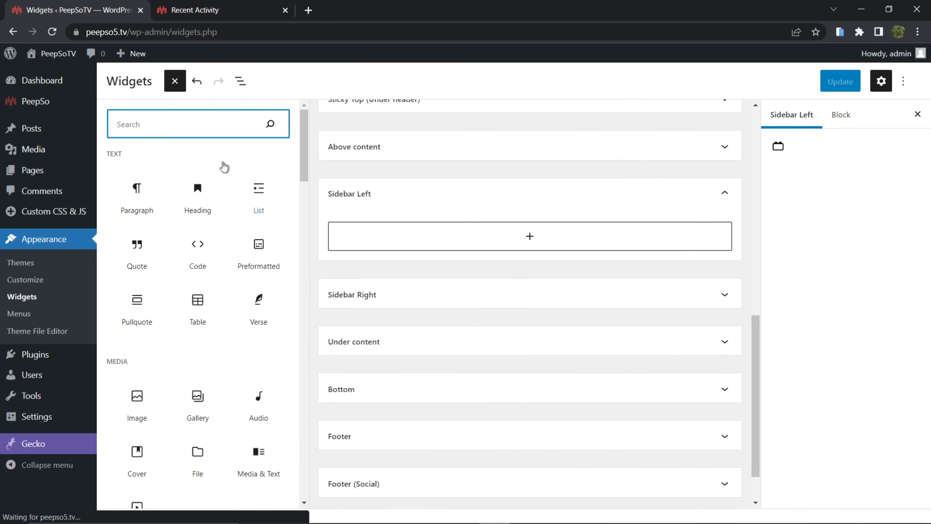
type("peepso")
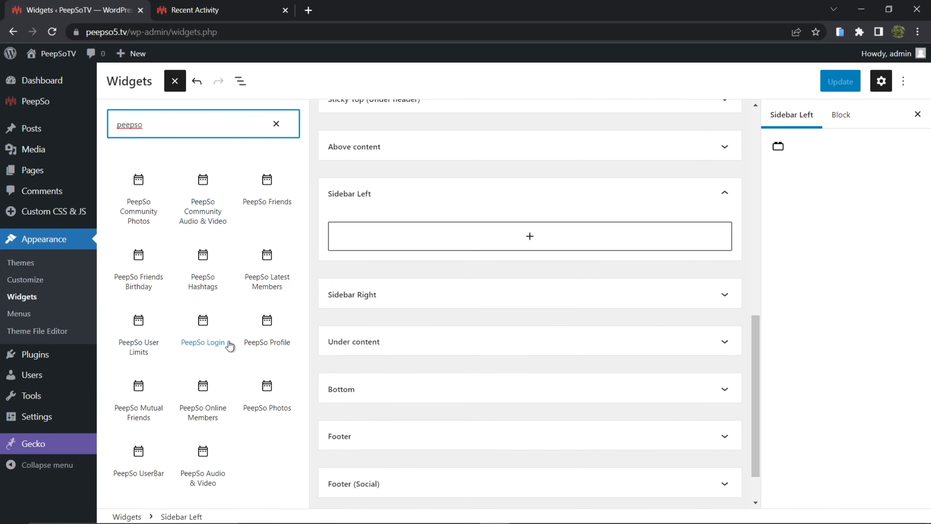
left_click(265, 325)
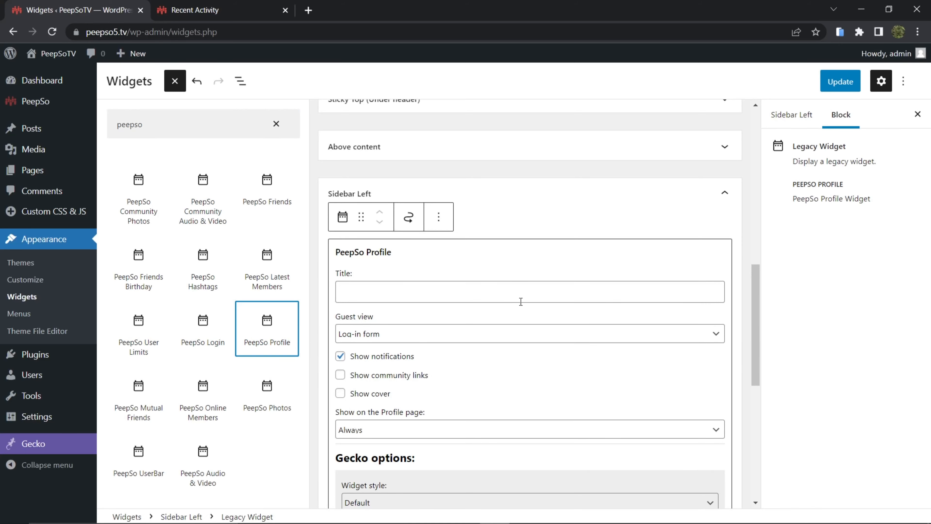
- Collapse and reopen the Sidebar Left area to preview the PeepSo Profile widget
left_click(565, 198)
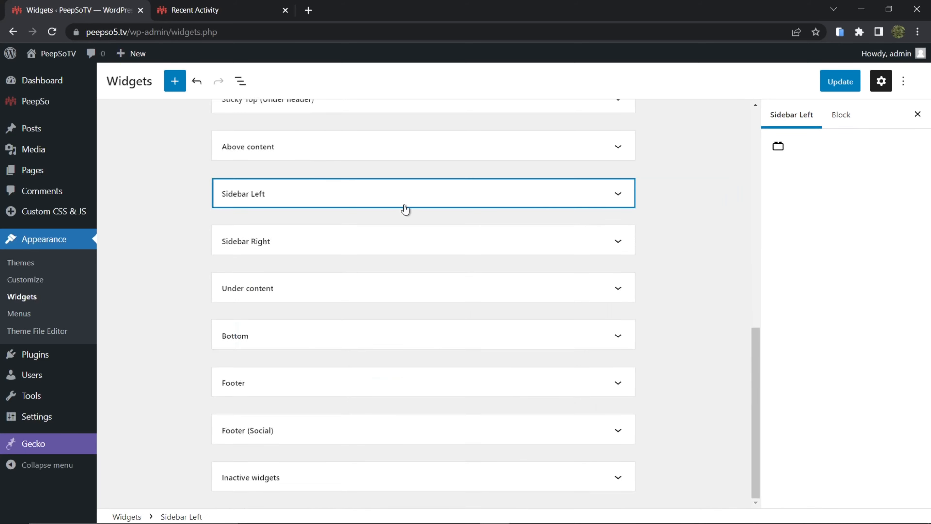
left_click(398, 199)
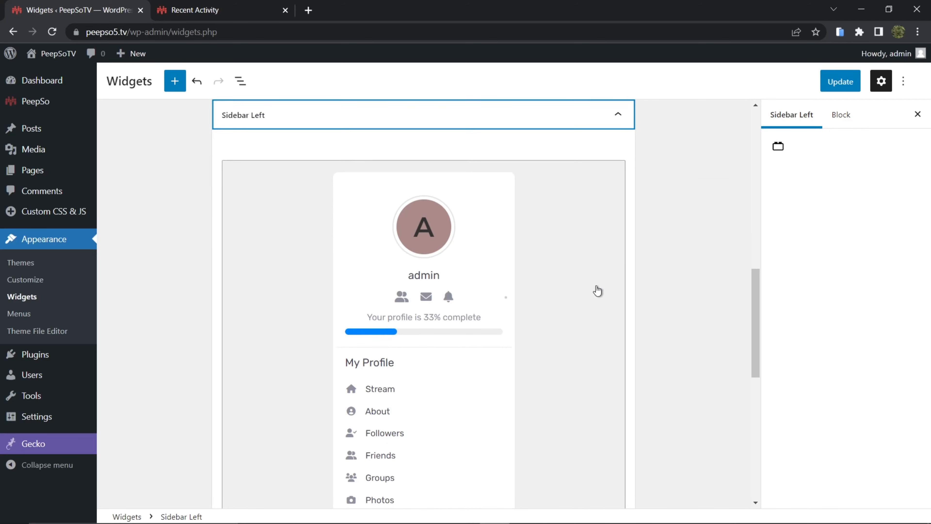
scroll(596, 291, "down", 3)
scroll(598, 290, "down", 3)
scroll(597, 290, "up", 5)
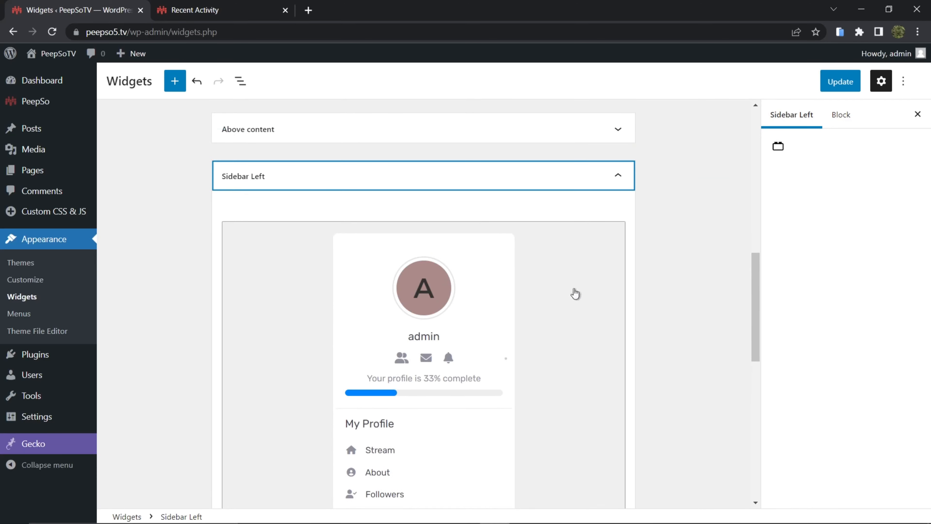
- Have the PeepSo Profile widget show notifications, community links and the cover, then save it and reload the site's front end
left_click(576, 293)
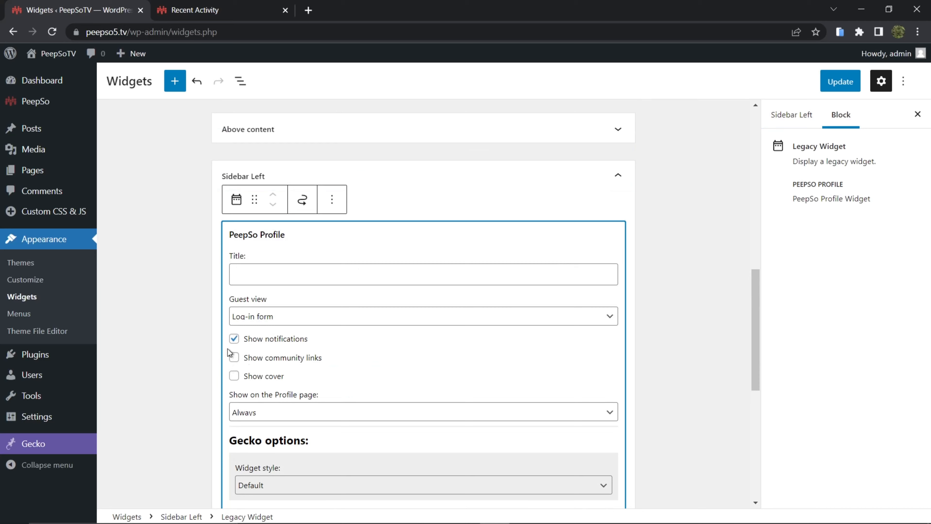
left_click(234, 339)
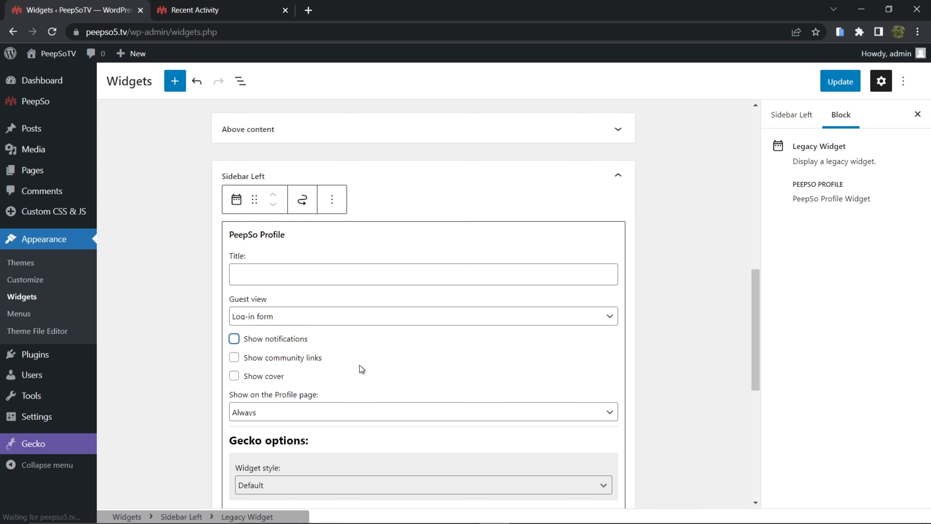
left_click(220, 10)
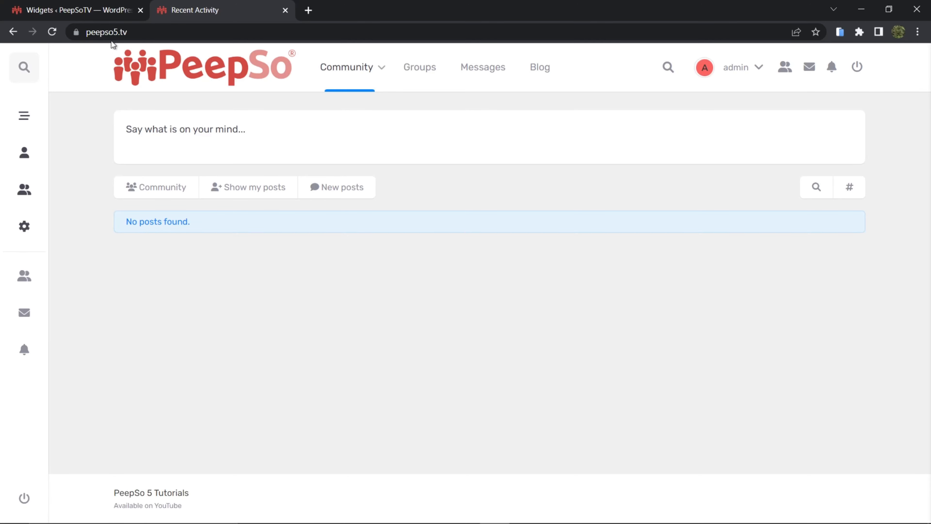
left_click(109, 15)
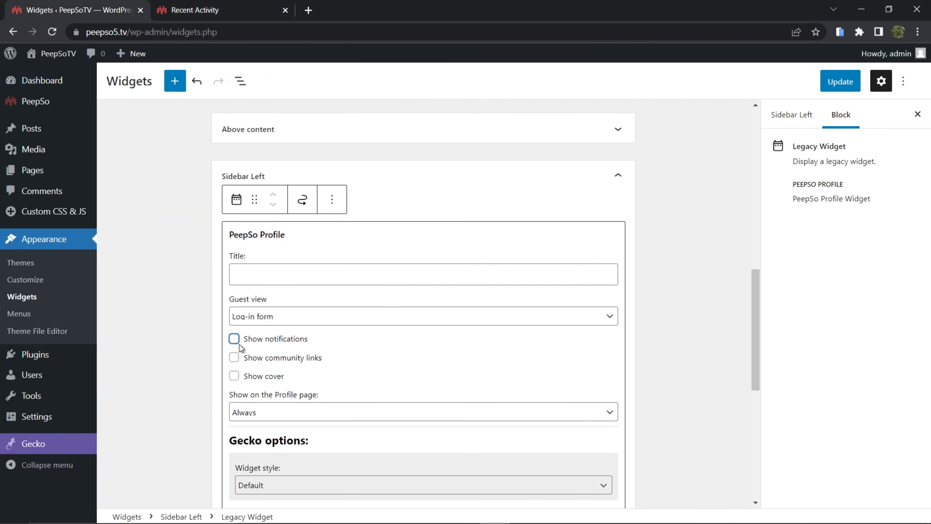
left_click(234, 357)
left_click(234, 376)
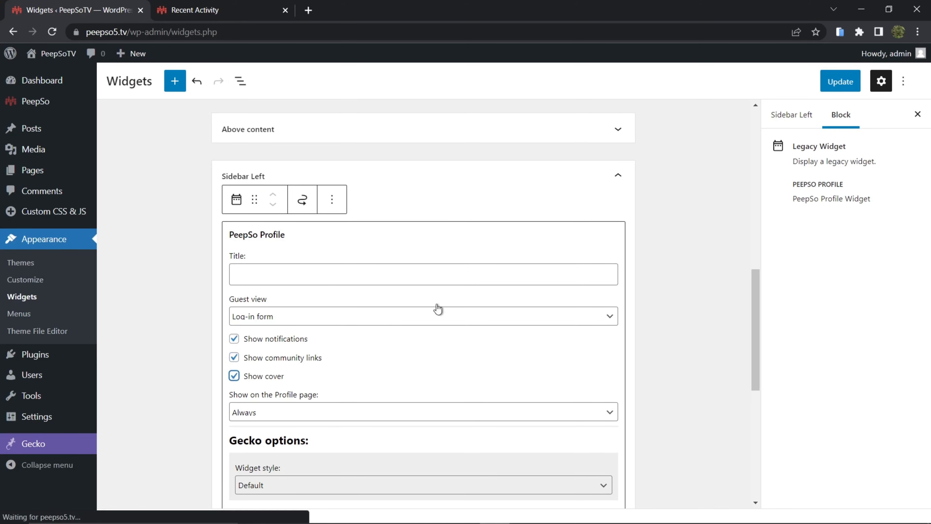
left_click(839, 81)
left_click(203, 14)
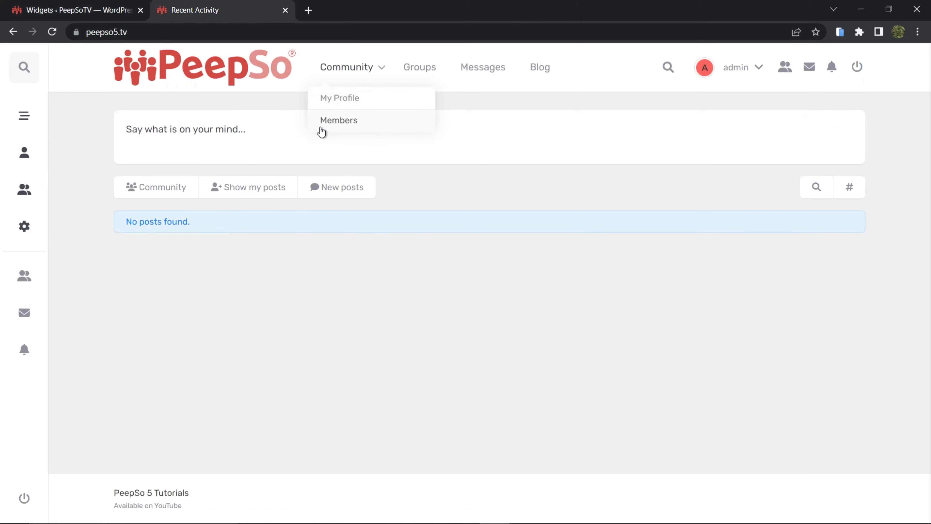
left_click(53, 32)
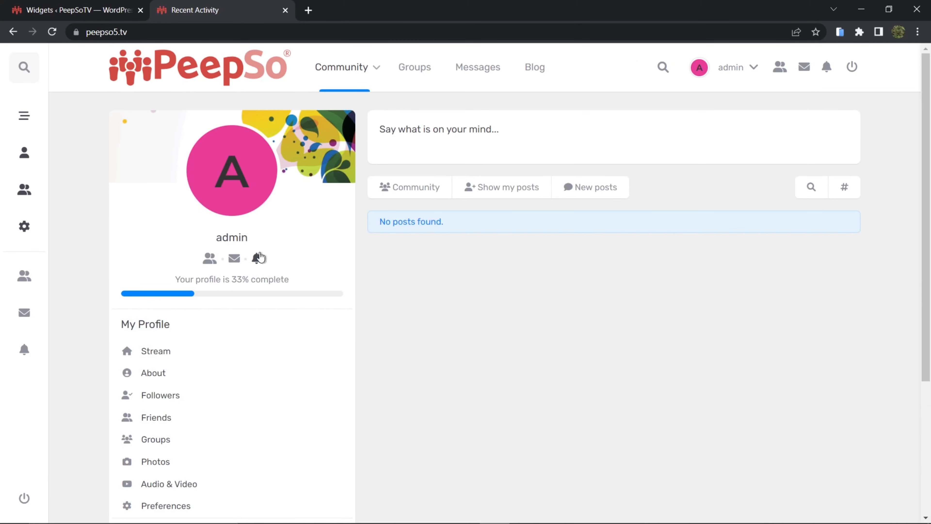
- Disable notifications in the PeepSo Profile widget, save the change and reload the community page to check it
left_click(81, 10)
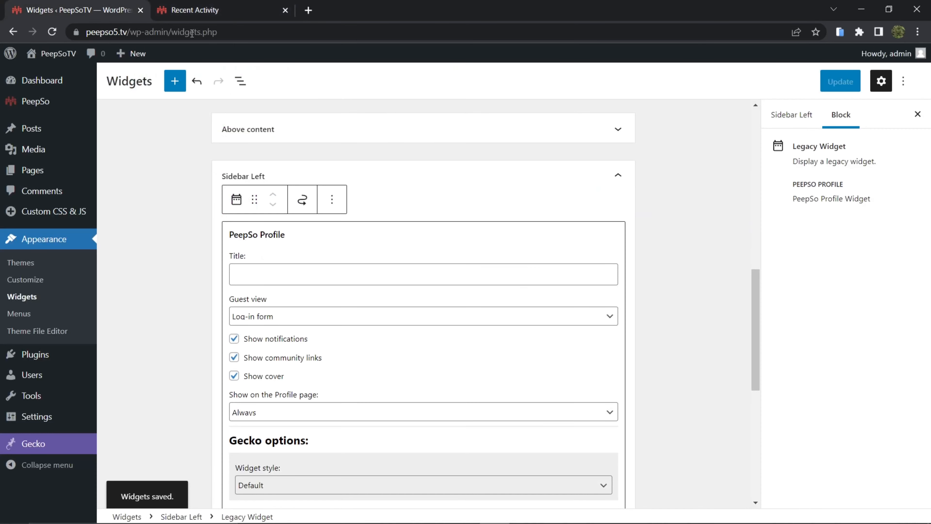
left_click(237, 342)
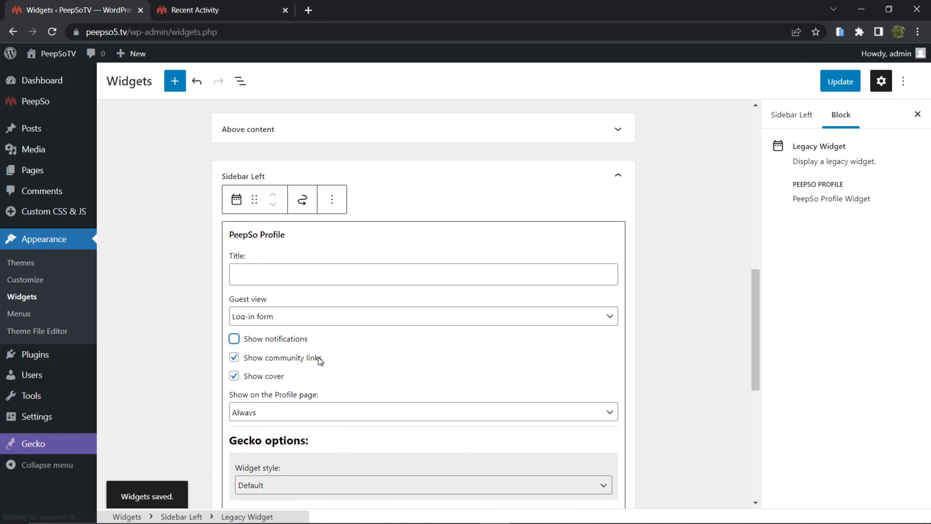
left_click(827, 85)
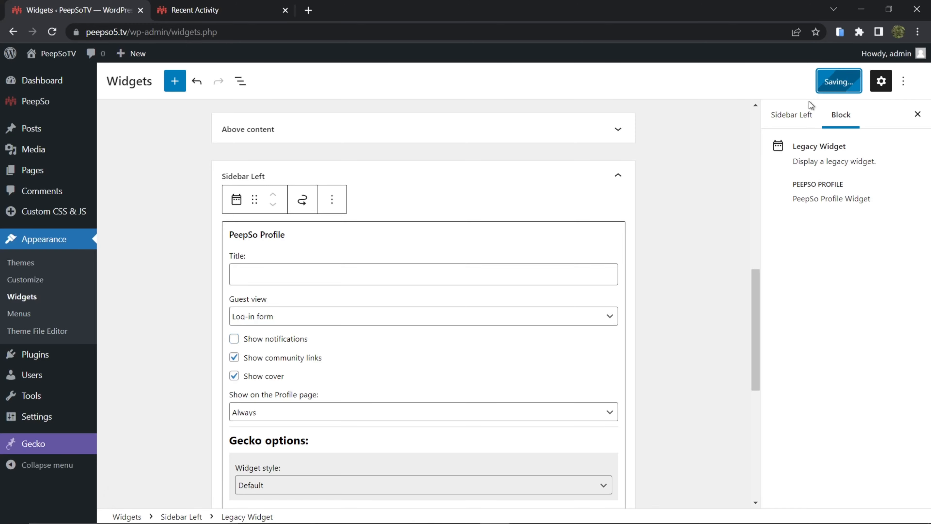
left_click(216, 15)
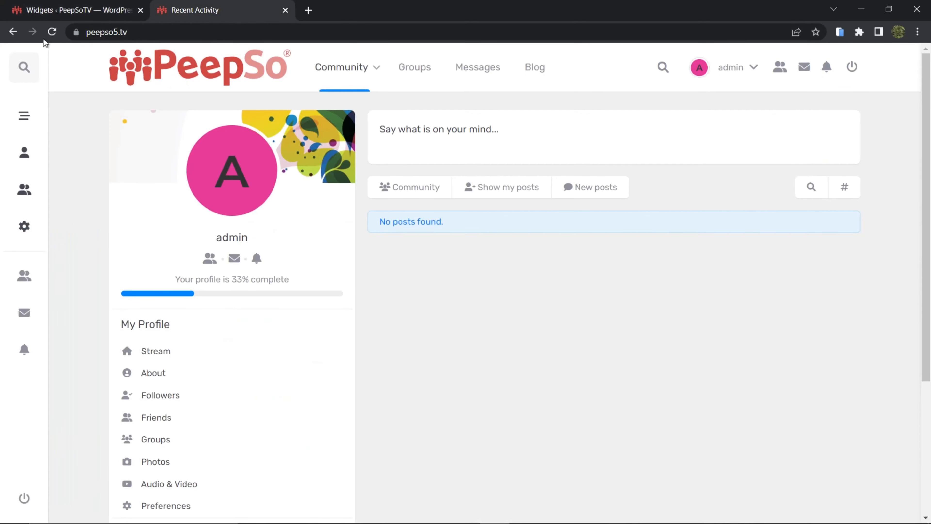
left_click(51, 33)
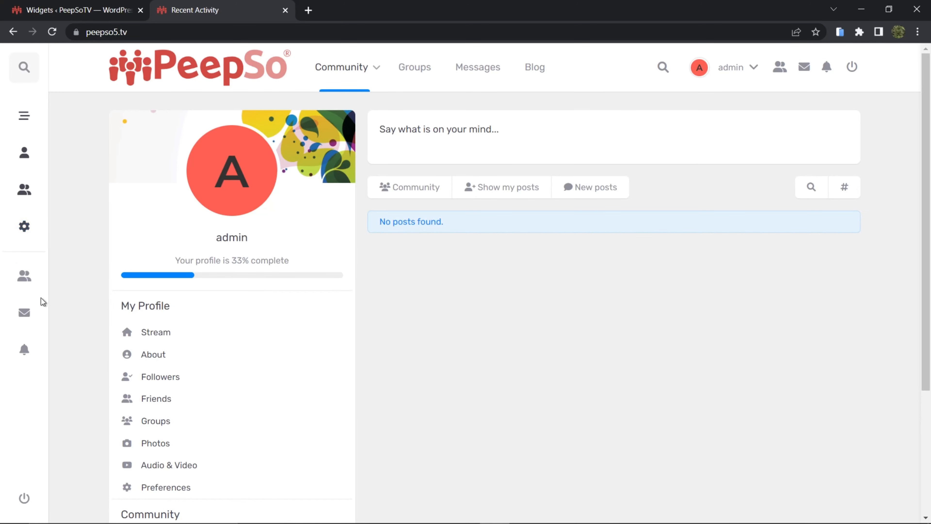
- Return to the widget editor, find the PeepSo blocks in the full library and add PeepSo Latest Members to the Sidebar Left area
left_click(73, 11)
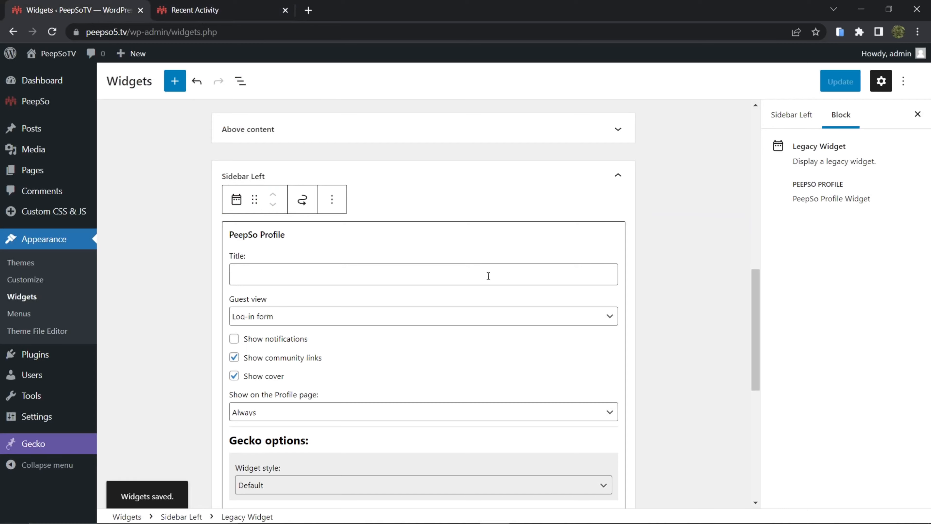
scroll(385, 314, "down", 5)
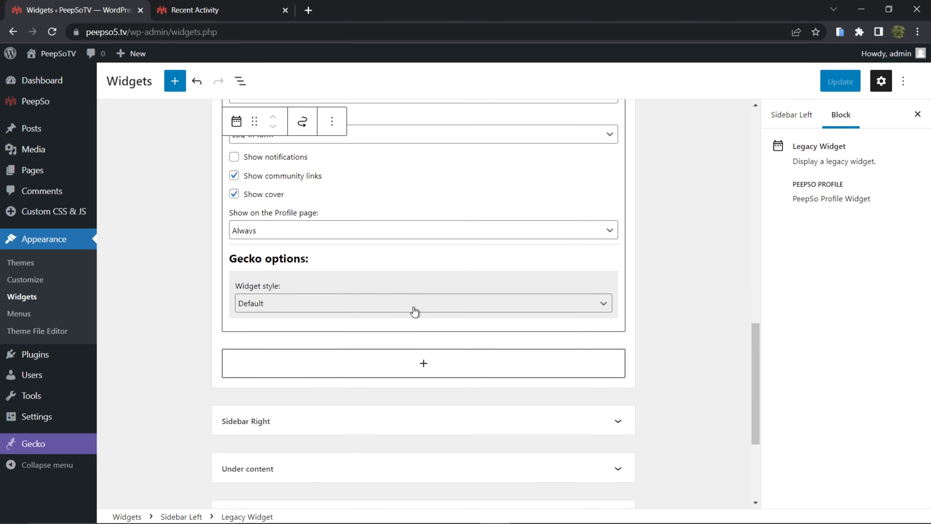
left_click(423, 363)
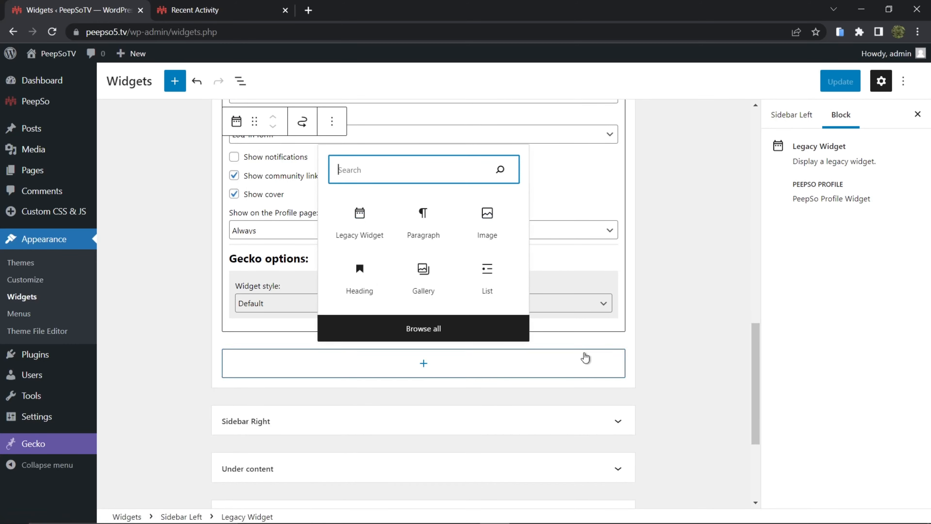
left_click(352, 403)
scroll(575, 344, "down", 8)
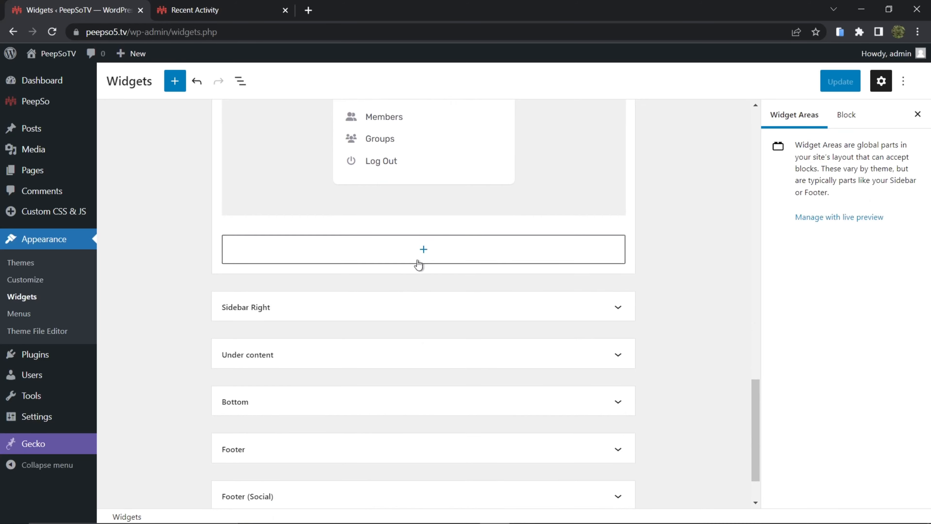
scroll(418, 264, "up", 3)
left_click(445, 376)
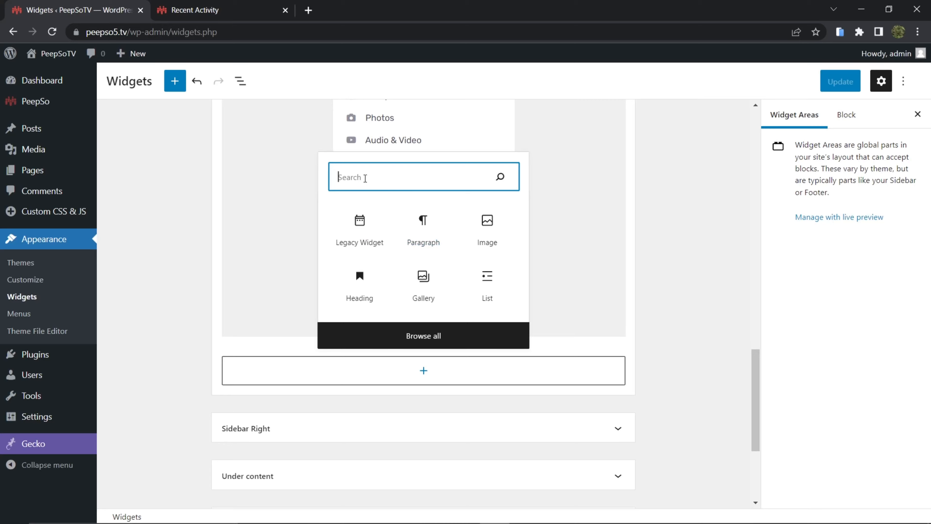
left_click(502, 341)
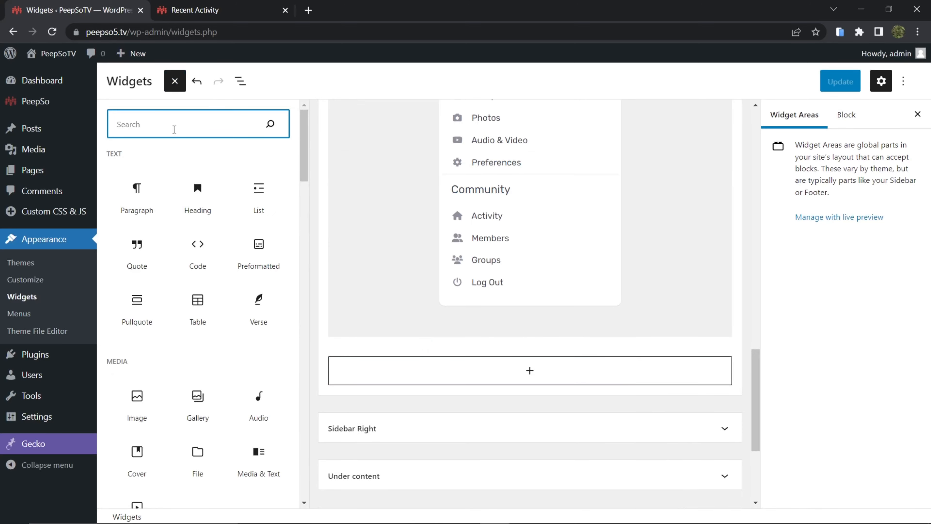
type("peepso")
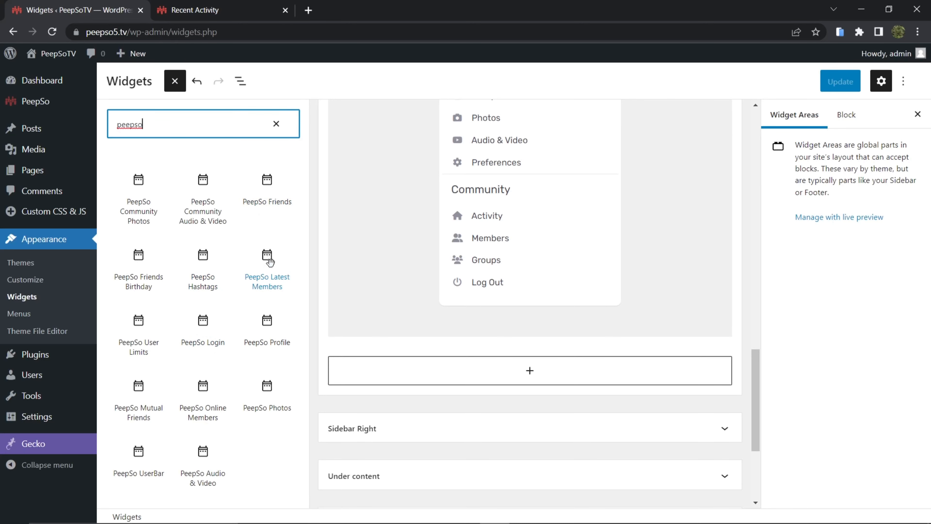
left_click(269, 261)
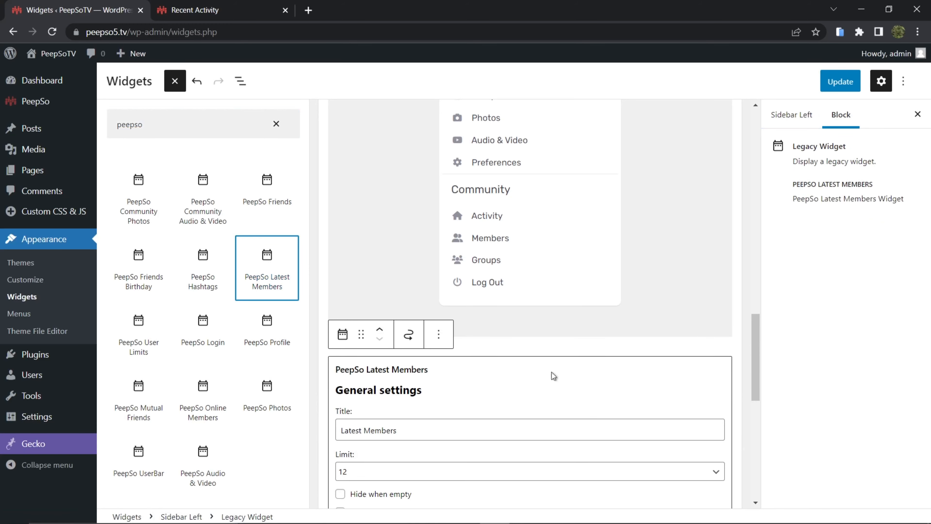
- Have the PeepSo Latest Members widget show the total members count and save the widgets
scroll(554, 376, "down", 3)
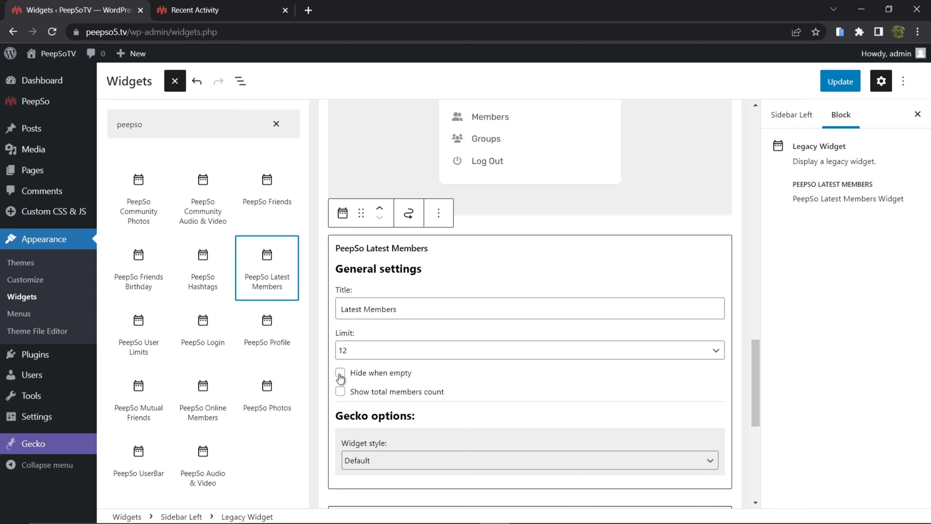
left_click(340, 394)
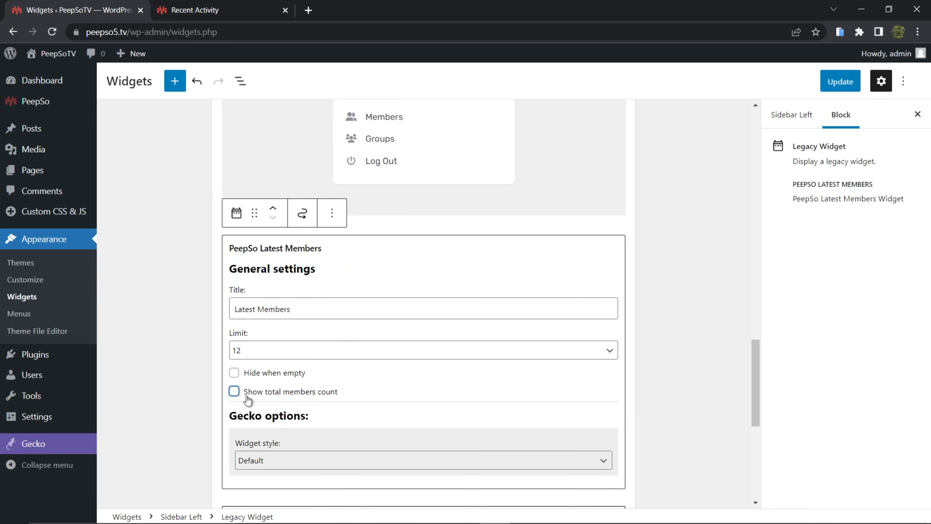
left_click(234, 392)
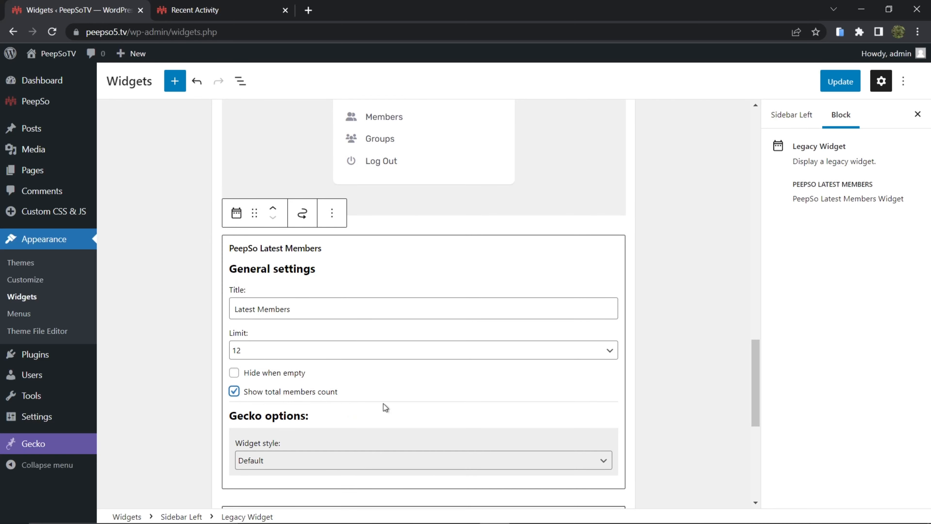
left_click(840, 81)
- Reload the community page and check the Latest Members widget in the left sidebar
left_click(194, 10)
mouse_move(381, 62)
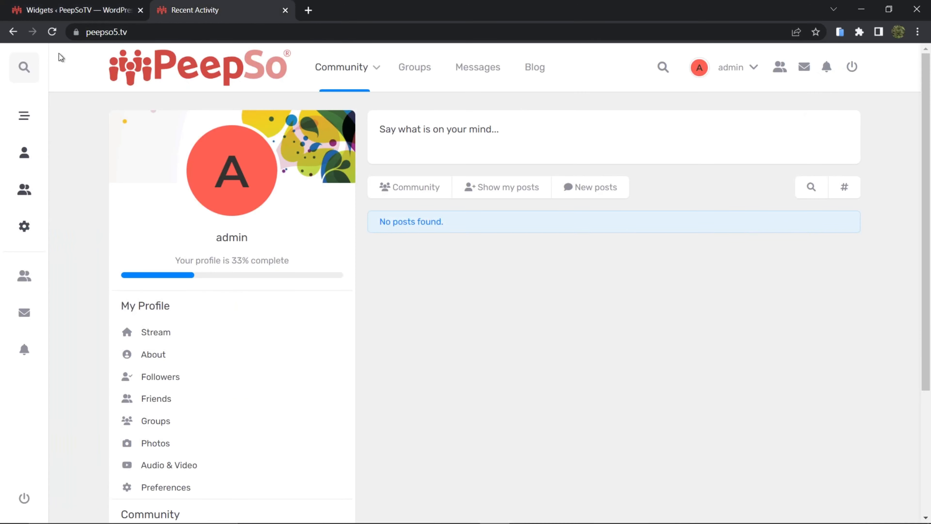
left_click(53, 32)
scroll(128, 244, "down", 8)
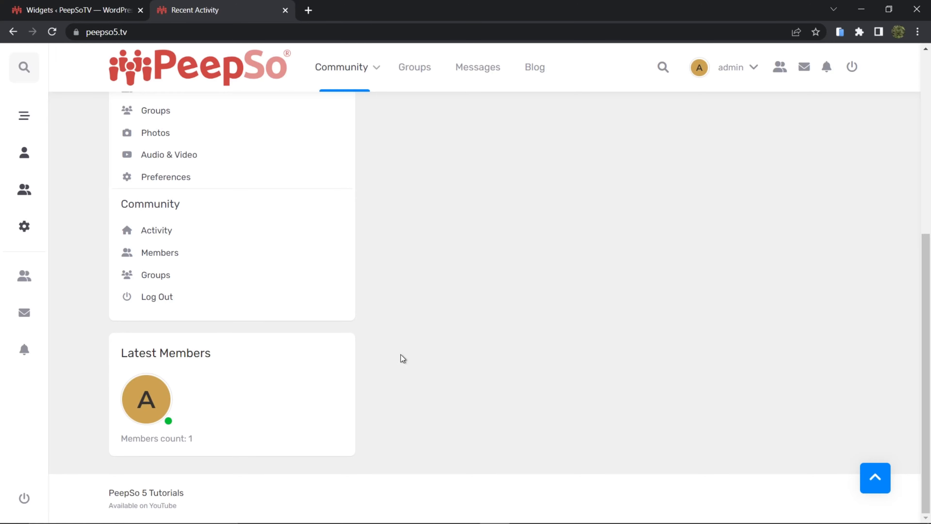
- Back in the widget editor, search the block library for peepso and add a PeepSo Friends widget below Latest Members
left_click(79, 10)
scroll(169, 315, "down", 5)
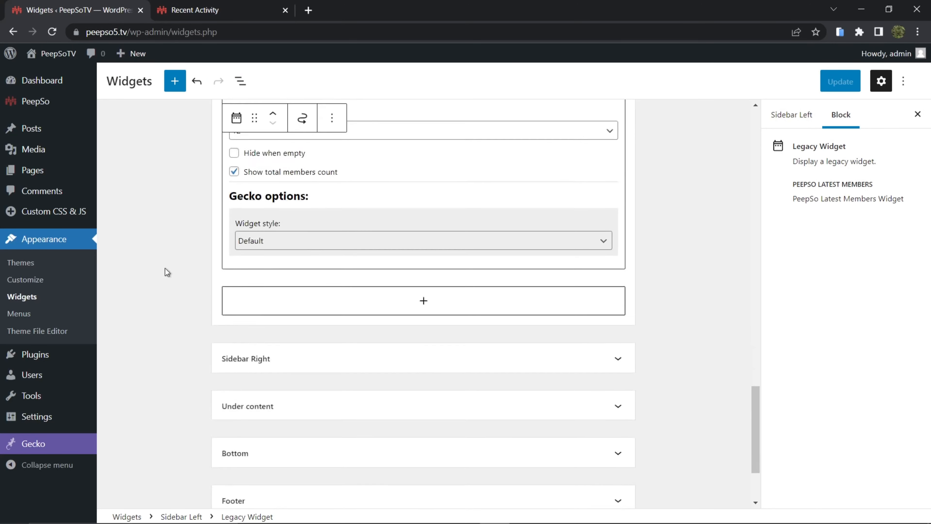
left_click(421, 280)
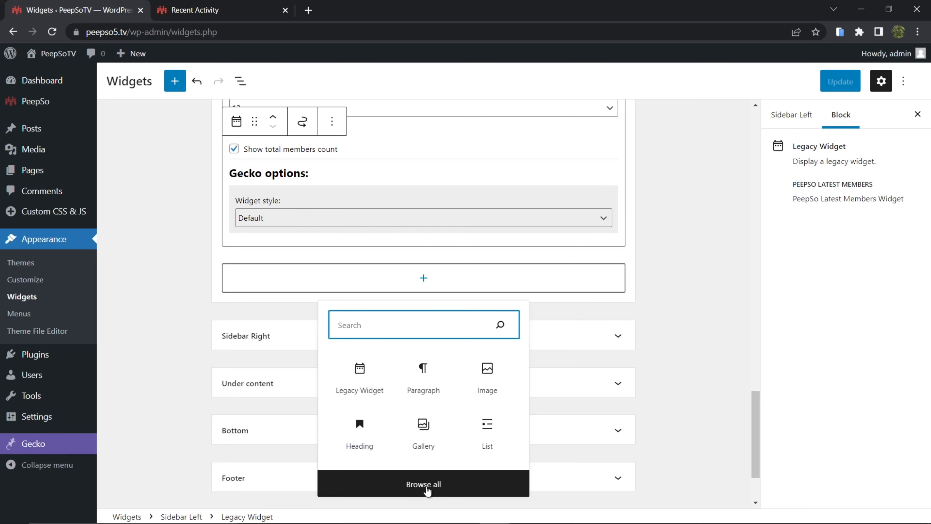
left_click(425, 485)
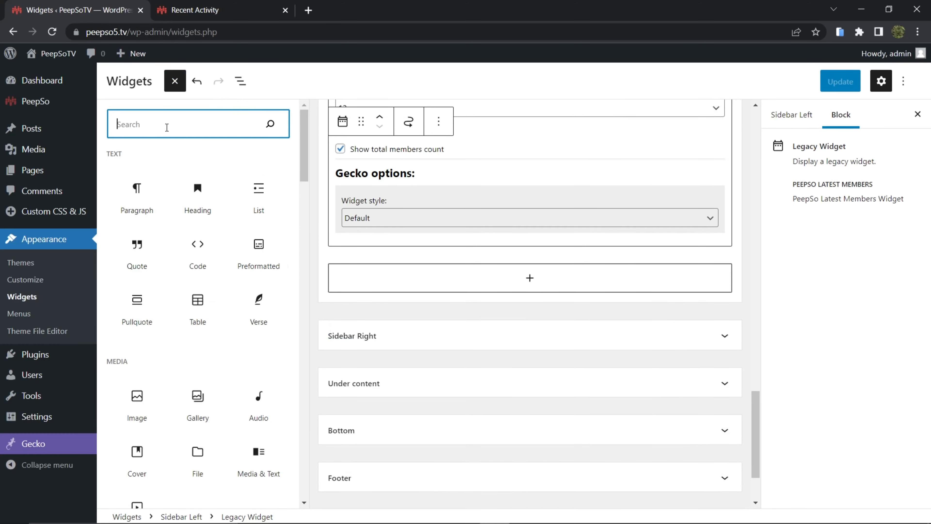
type("peepso")
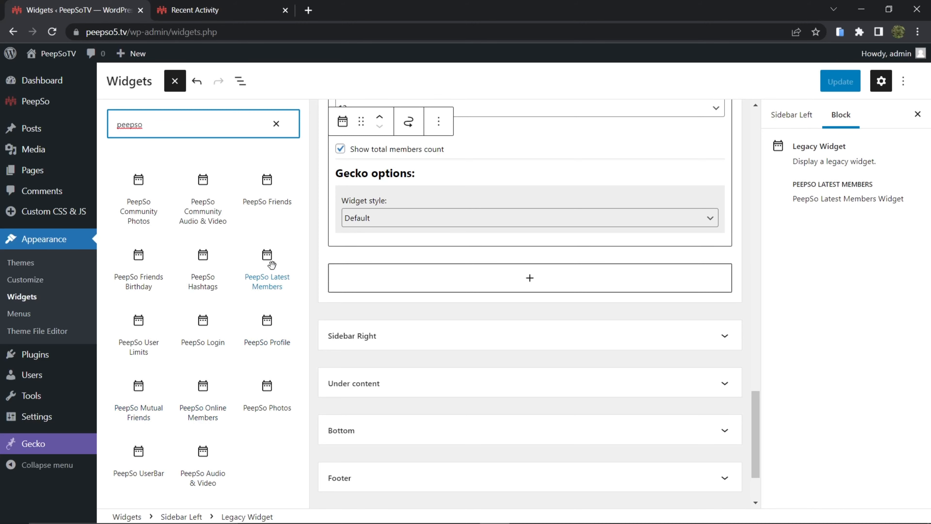
left_click(269, 179)
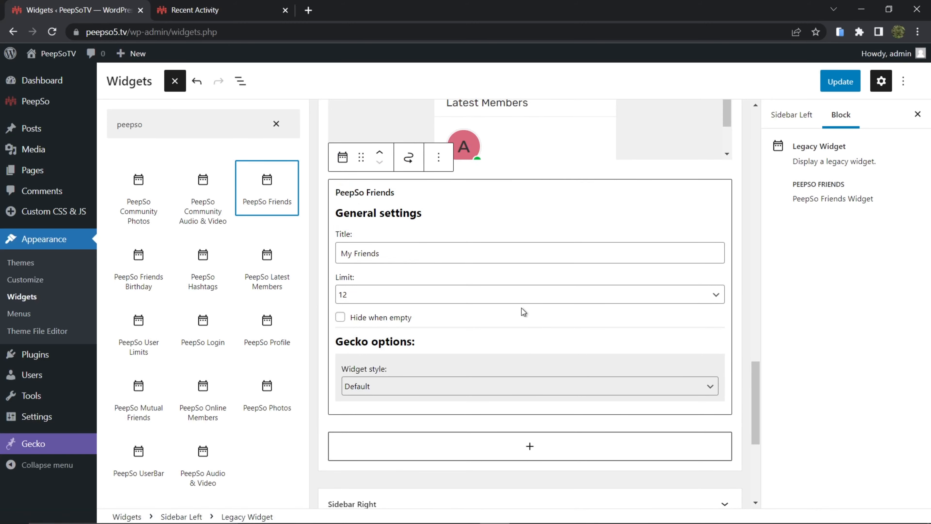
- Remove the PeepSo Friends widget from the Sidebar Left area
left_click(439, 157)
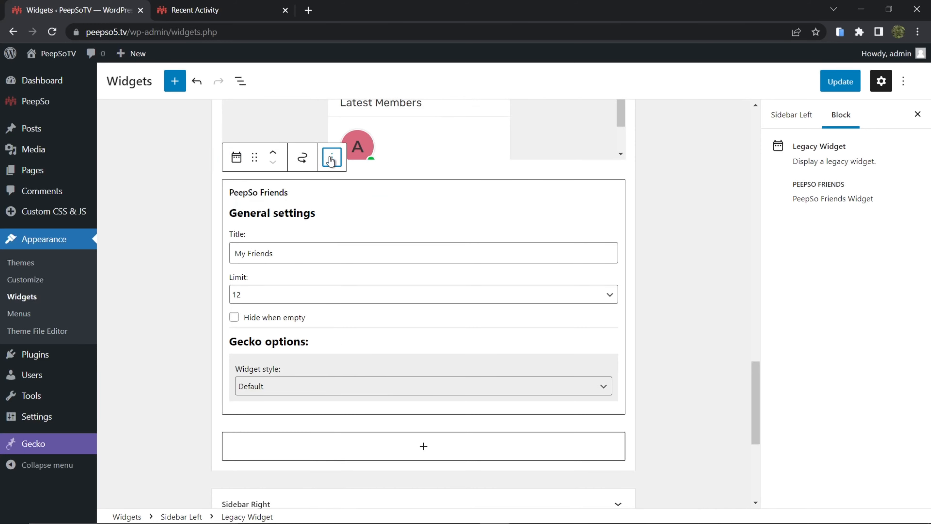
left_click(331, 159)
left_click(338, 373)
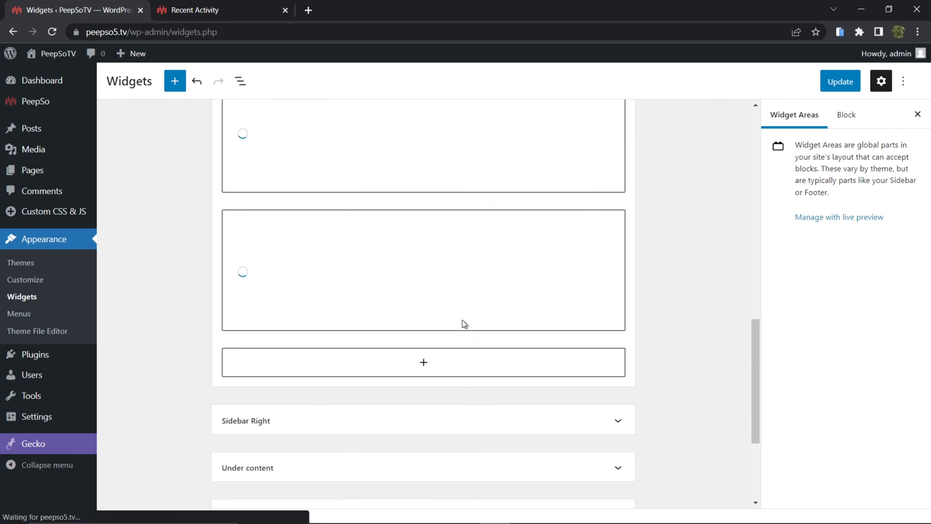
- Search the blocks for hashtag and add a PeepSo Hashtags widget at the end of the Sidebar Left area
scroll(393, 354, "up", 4)
scroll(403, 339, "down", 5)
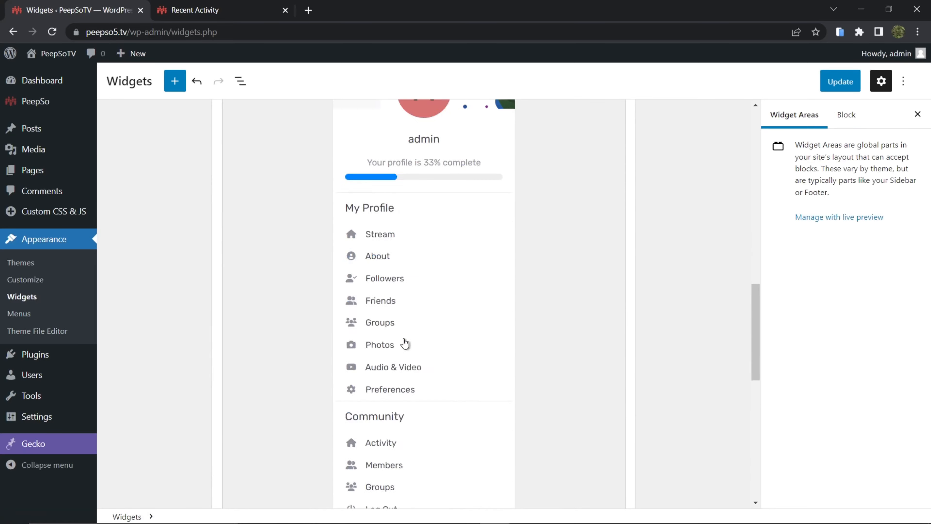
scroll(404, 341, "down", 8)
left_click(423, 362)
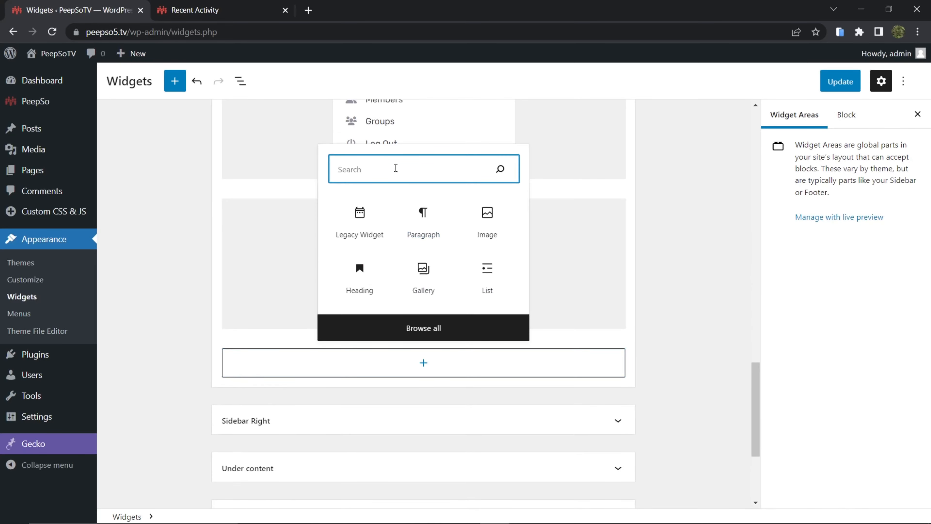
type("hashtag")
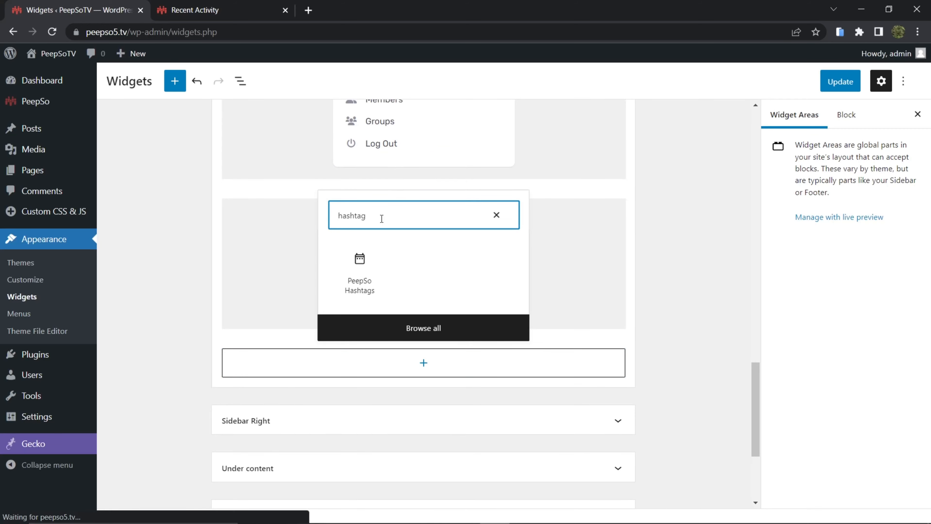
left_click(359, 265)
- Look through the Limit choices of the PeepSo Hashtags widget, select 12 and preview the widget
scroll(166, 339, "down", 5)
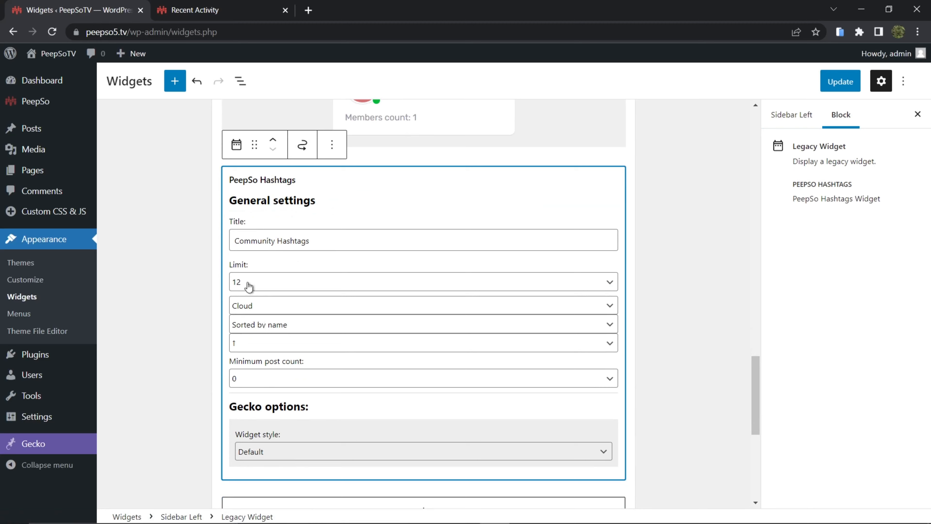
left_click(290, 283)
left_click(310, 253)
left_click(324, 283)
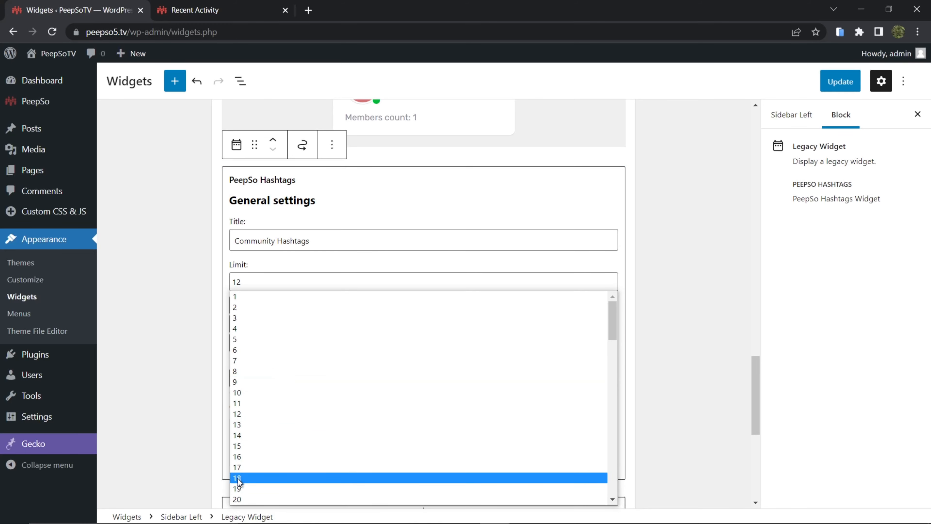
scroll(246, 502, "down", 20)
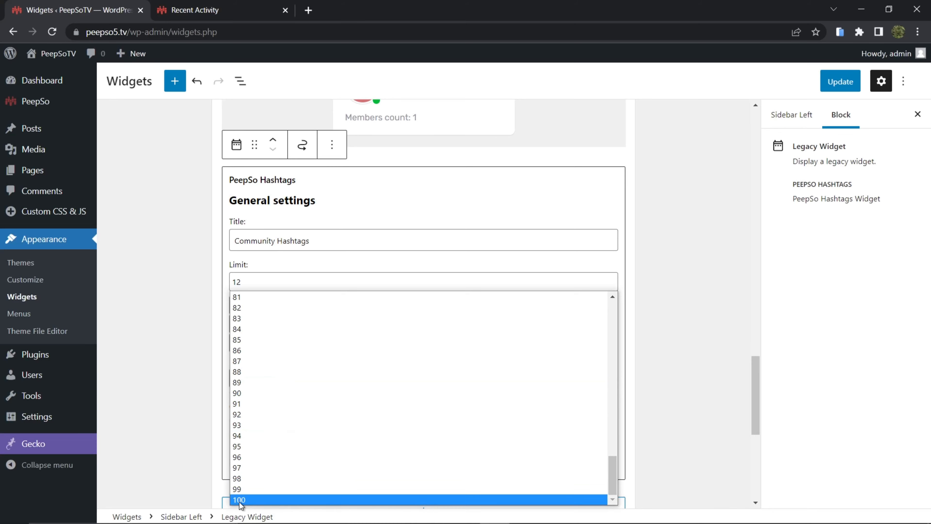
scroll(270, 431, "up", 19)
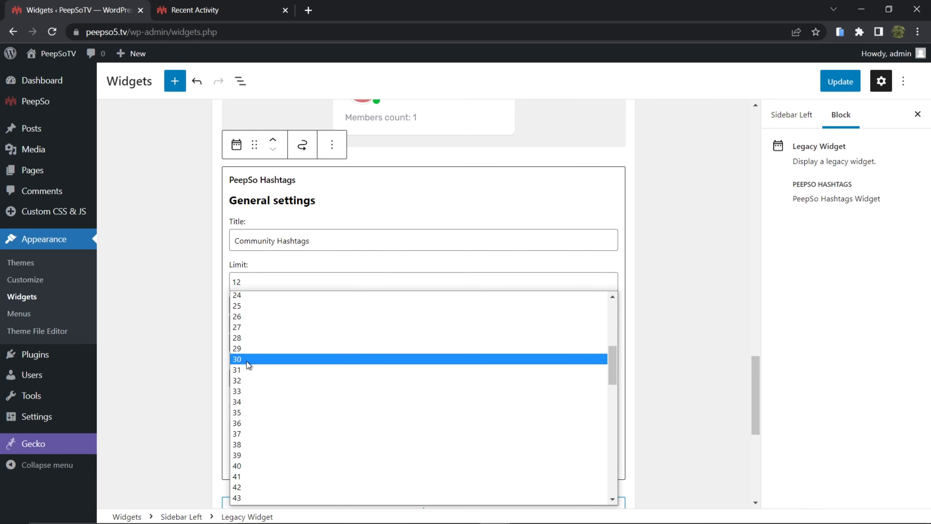
scroll(250, 335, "up", 8)
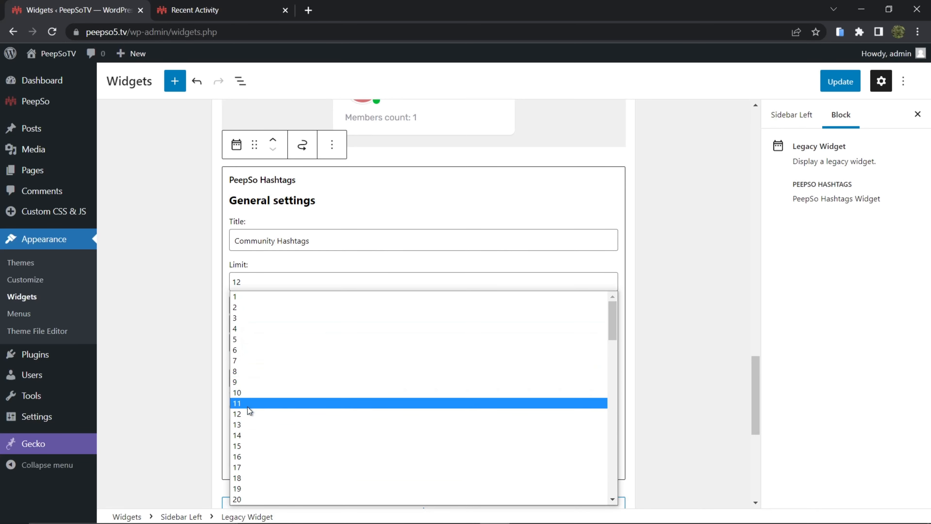
left_click(248, 414)
left_click(174, 307)
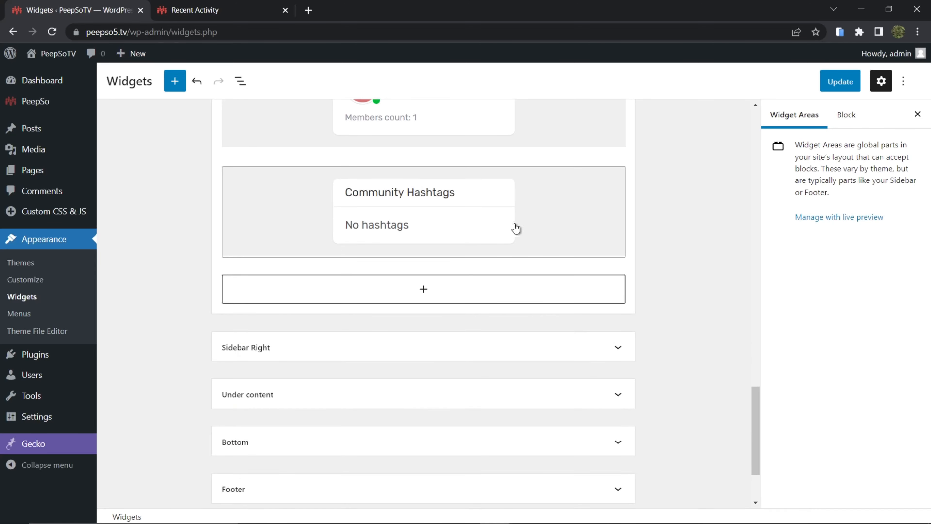
- Set the PeepSo Hashtags widget's display style to Cloud and look through its sorting options
left_click(553, 222)
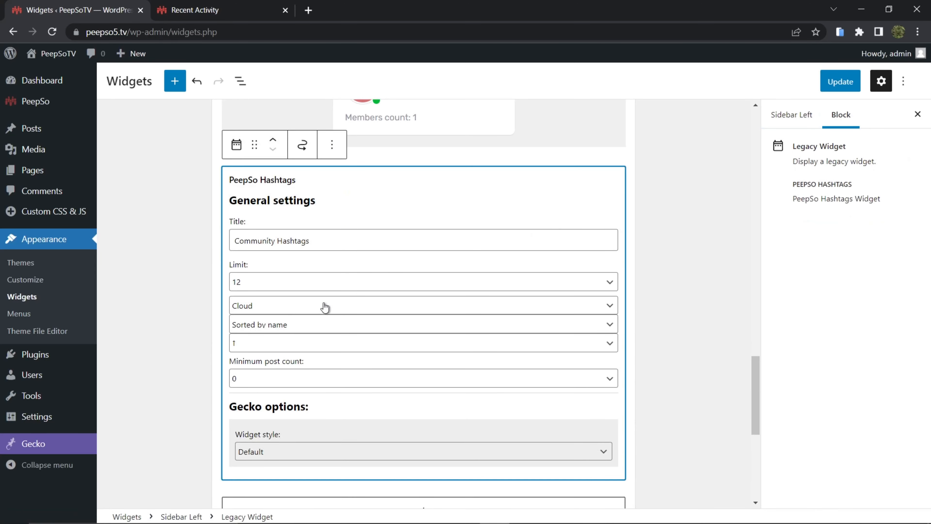
left_click(278, 308)
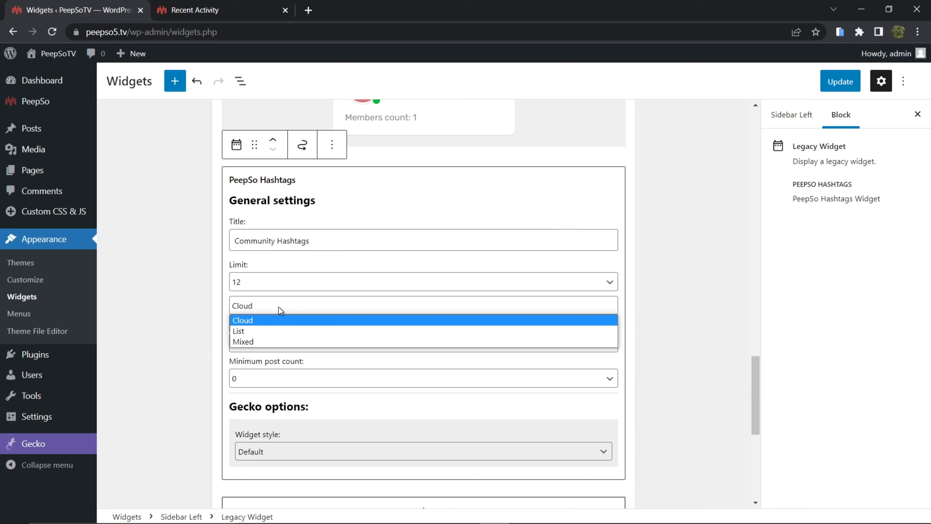
left_click(250, 324)
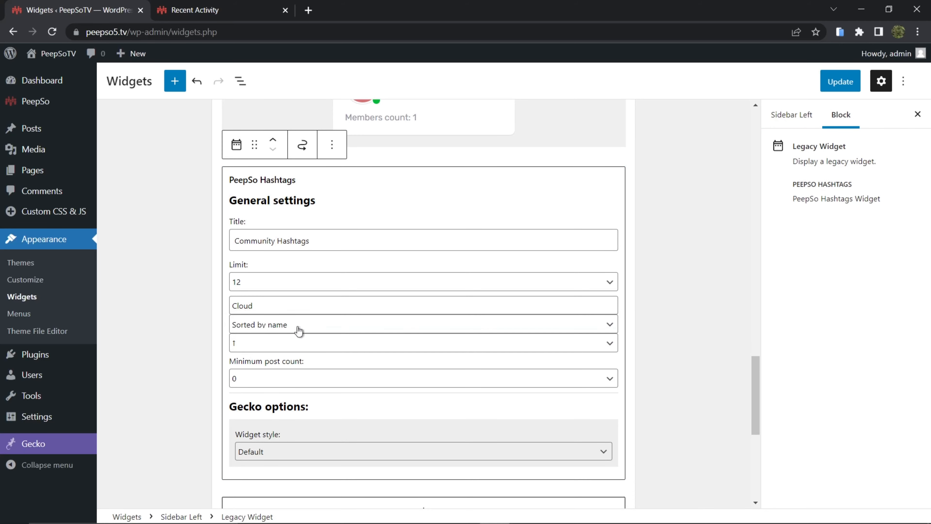
left_click(347, 328)
left_click(276, 350)
- Set the minimum post count of the PeepSo Hashtags widget to 0 and preview the Sidebar Left widgets
left_click(316, 379)
scroll(279, 286, "down", 1)
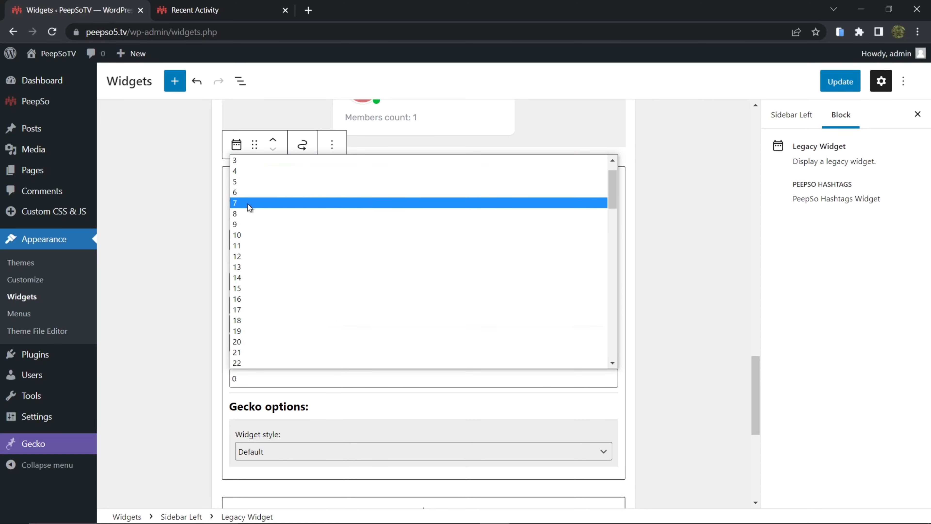
scroll(248, 214, "up", 1)
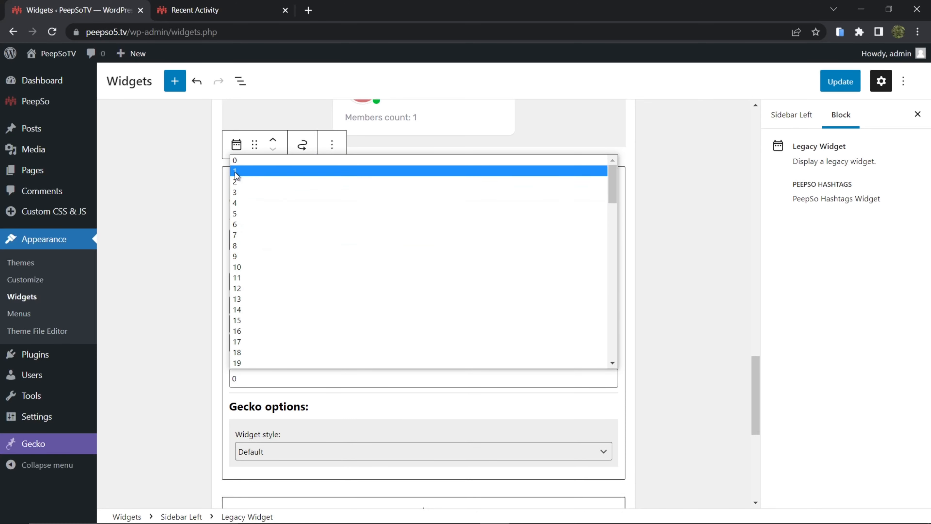
left_click(237, 165)
left_click(182, 225)
scroll(184, 260, "up", 3)
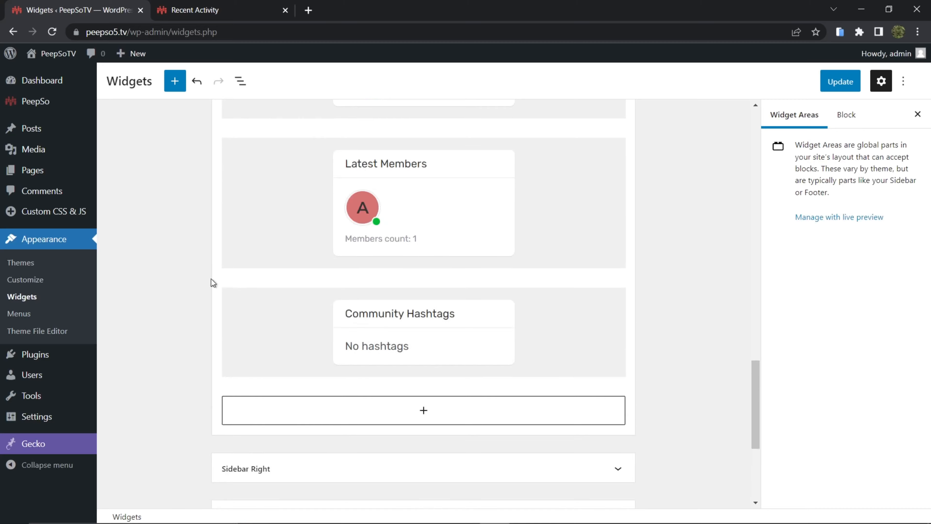
- Set the Gecko widget style of the PeepSo Hashtags widget to Clean (no style) and save the widgets
left_click(555, 347)
scroll(170, 228, "down", 3)
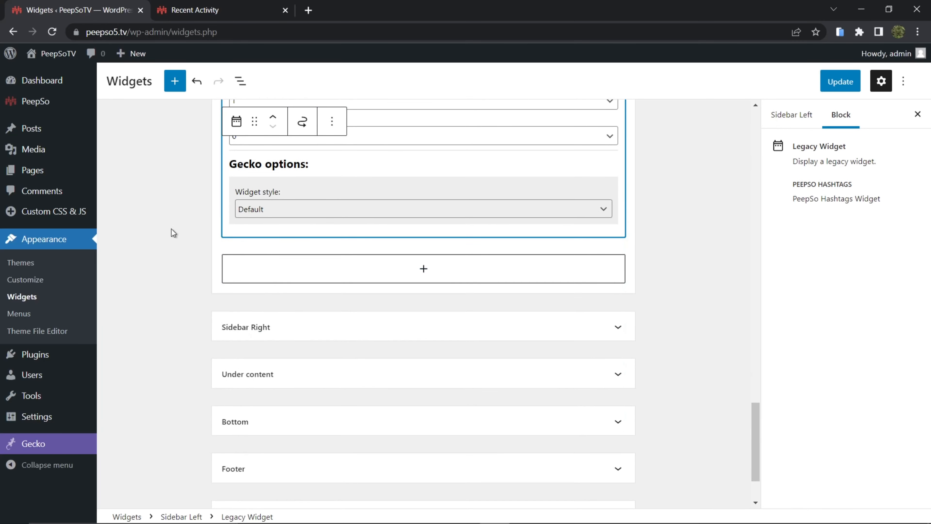
left_click(328, 264)
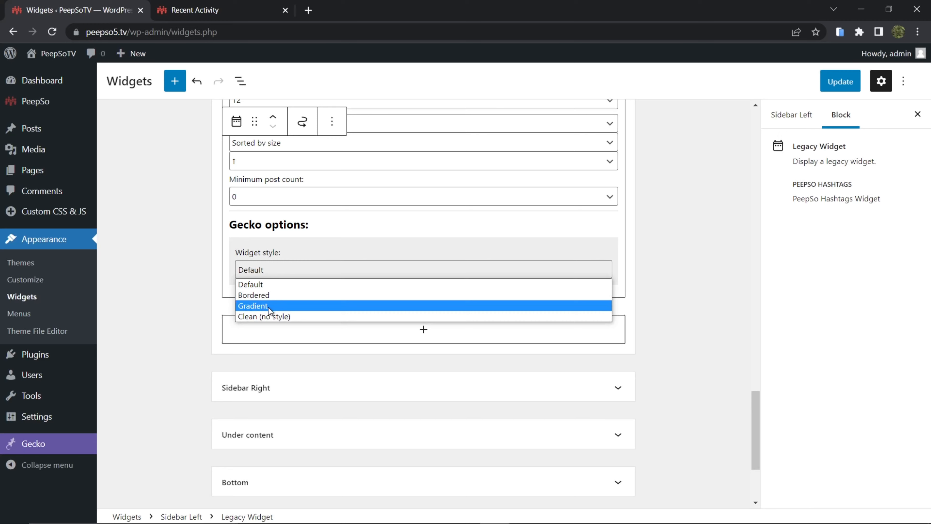
left_click(269, 315)
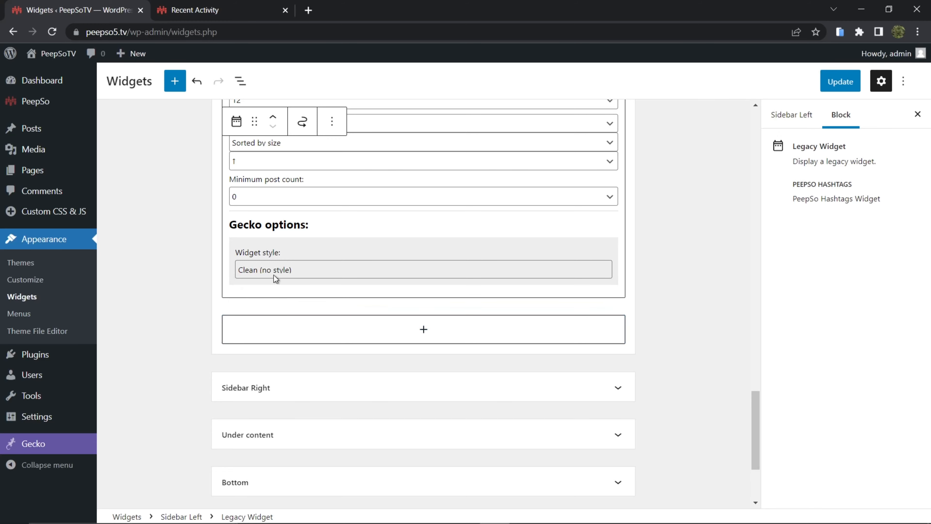
left_click(834, 82)
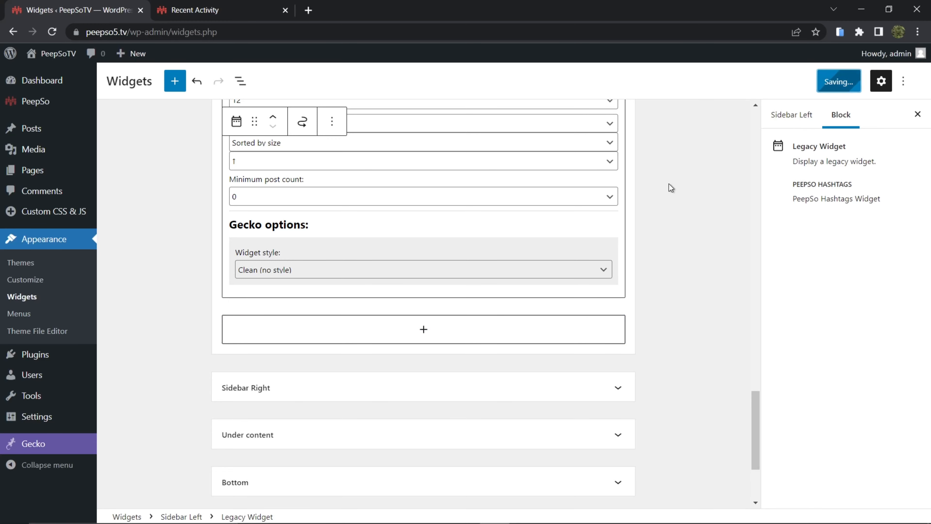
- Reload the community's Recent Activity page and examine the left sidebar widgets, including Community Hashtags
left_click(195, 10)
left_click(52, 32)
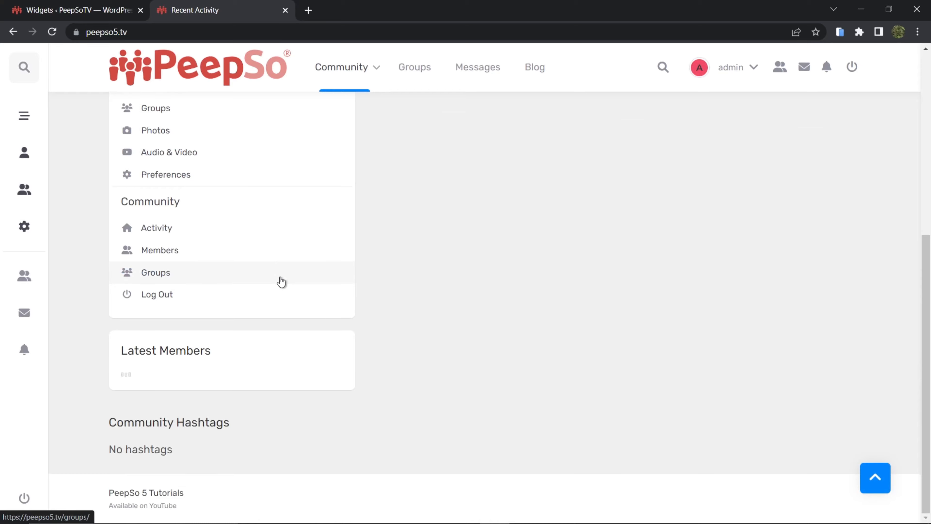
scroll(326, 352, "up", 5)
scroll(330, 378, "up", 3)
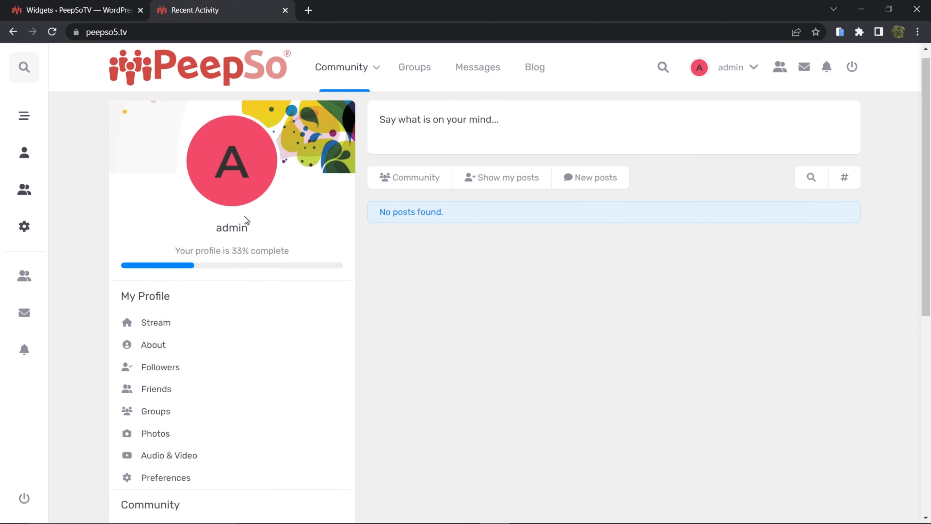
scroll(280, 243, "down", 8)
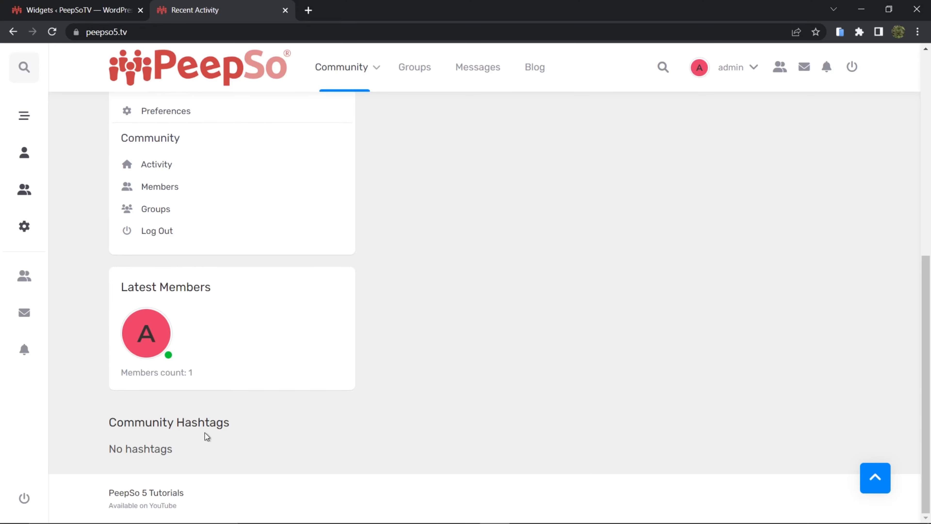
- Back in the widget editor, set the PeepSo Hashtags widget style to Gradient with red as Background Color 1
left_click(66, 10)
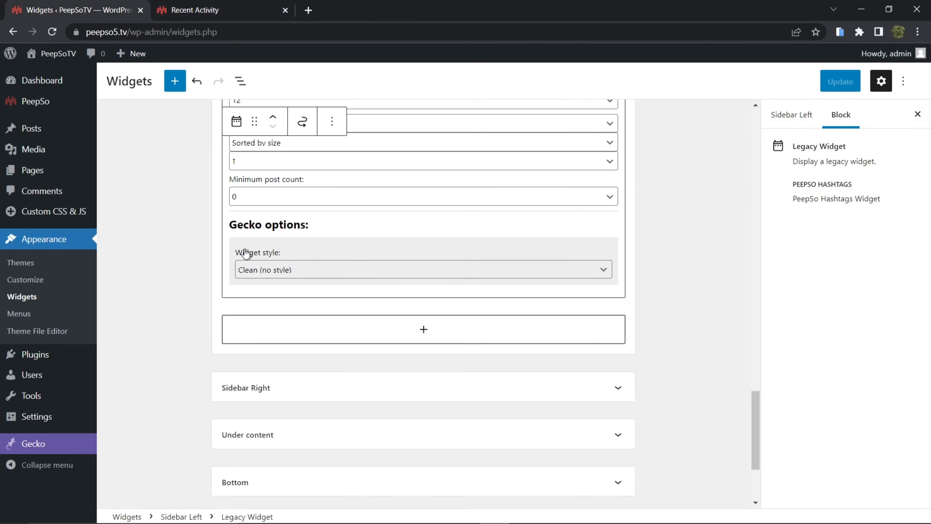
left_click(304, 269)
left_click(259, 306)
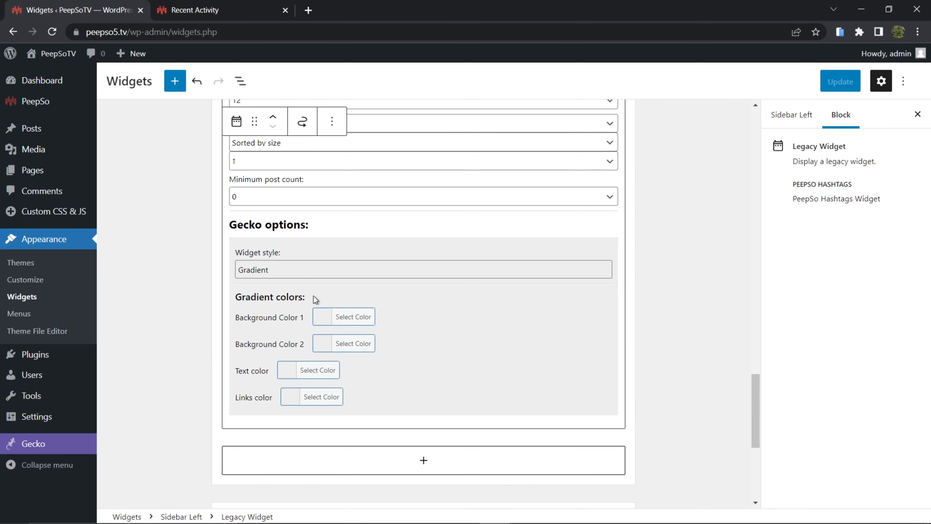
left_click(337, 317)
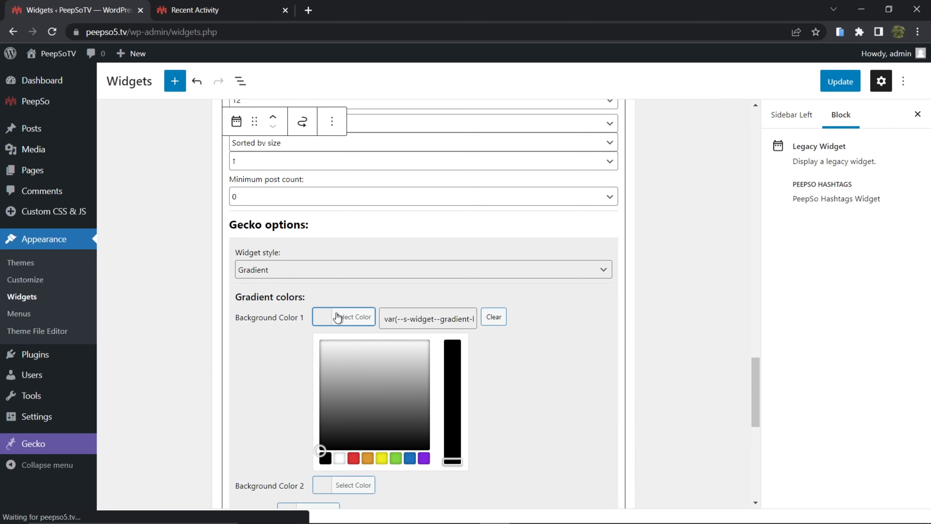
left_click(354, 459)
left_click(515, 384)
- Set Background Color 2 of the PeepSo Hashtags gradient to a brown shade and preview the widget
left_click(322, 344)
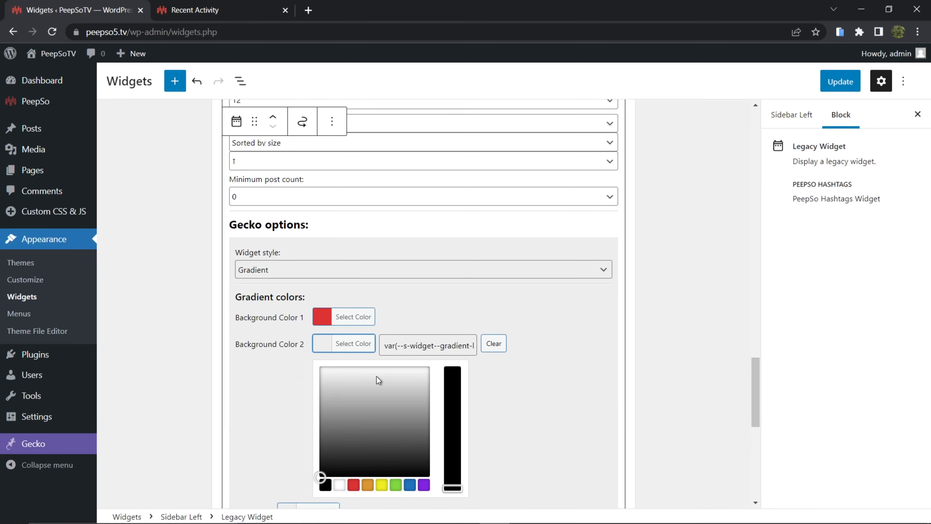
left_click(353, 484)
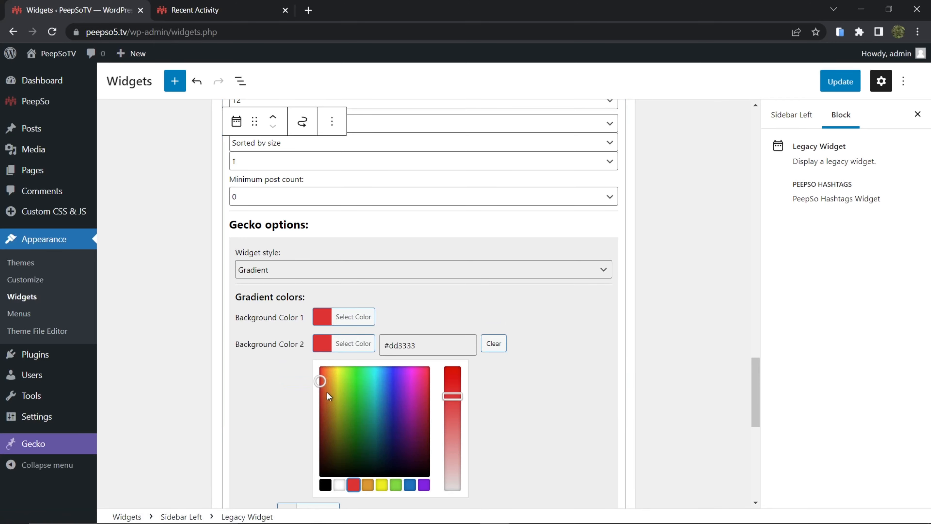
left_click_drag(326, 392, 332, 412)
left_click(197, 370)
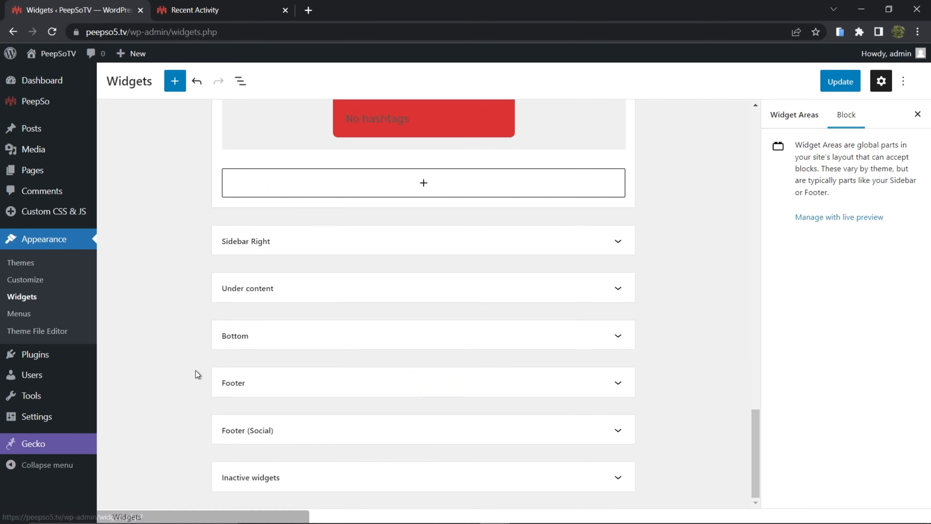
- Save the widgets and reload the community page to check the gradient Community Hashtags widget
scroll(397, 342, "up", 5)
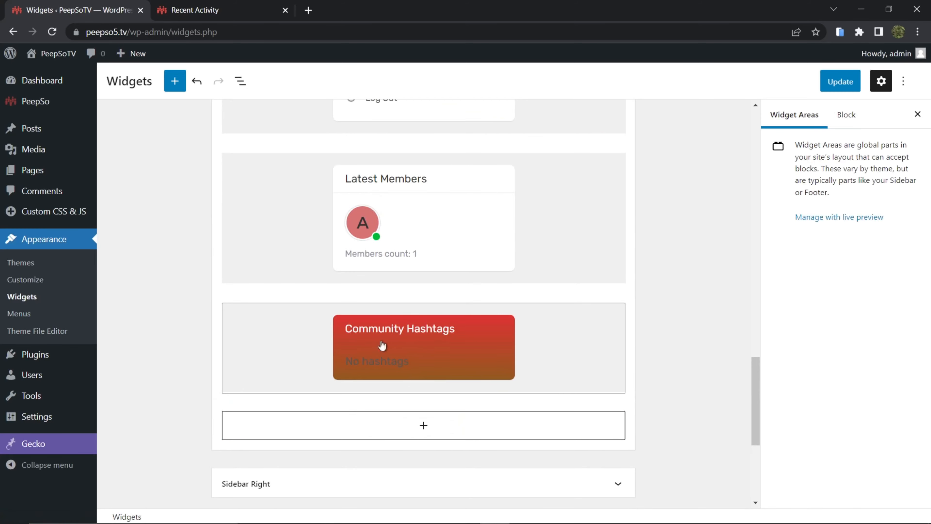
left_click(840, 82)
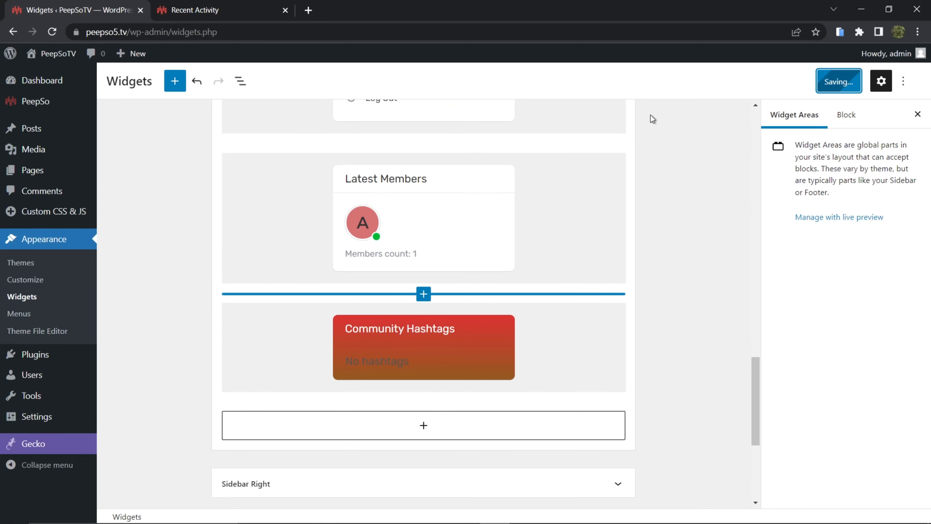
left_click(205, 10)
key("F5")
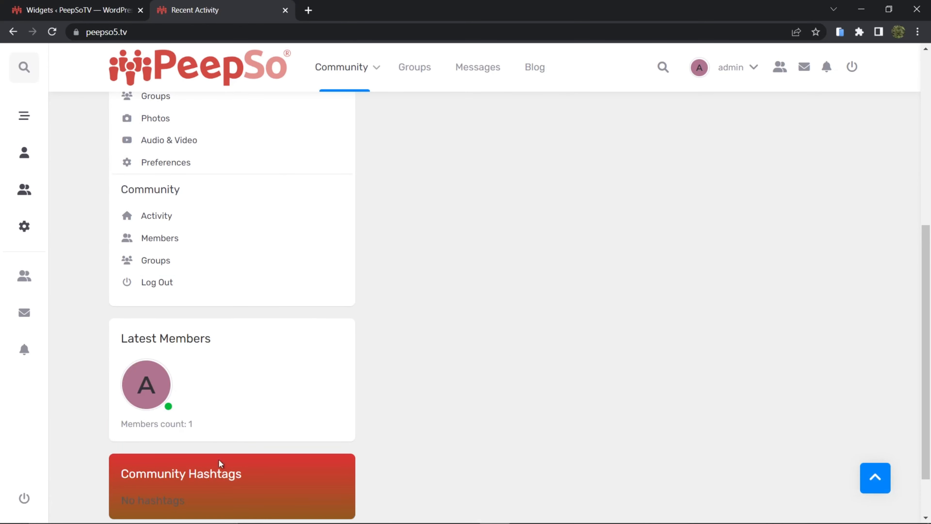
- Remove the PeepSo Hashtags widget from the Sidebar Left area and save the widgets
left_click(121, 8)
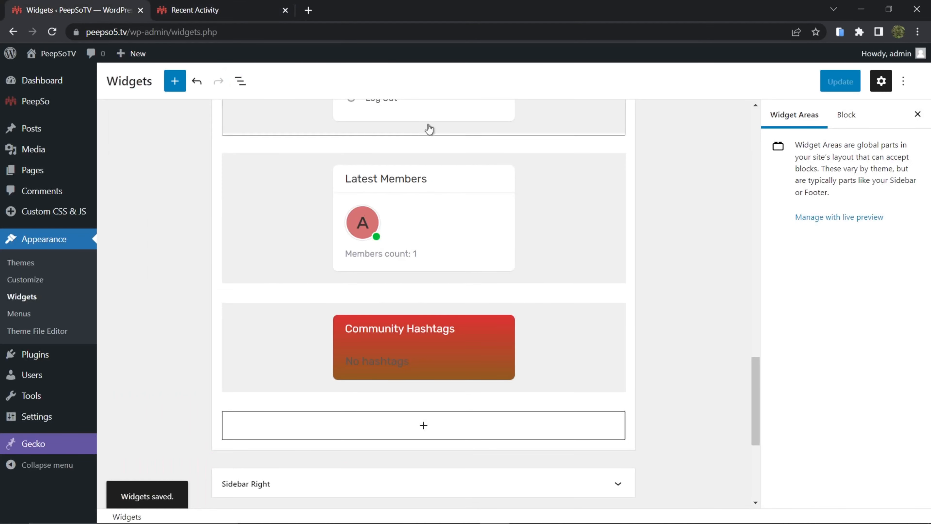
left_click(380, 310)
left_click(332, 281)
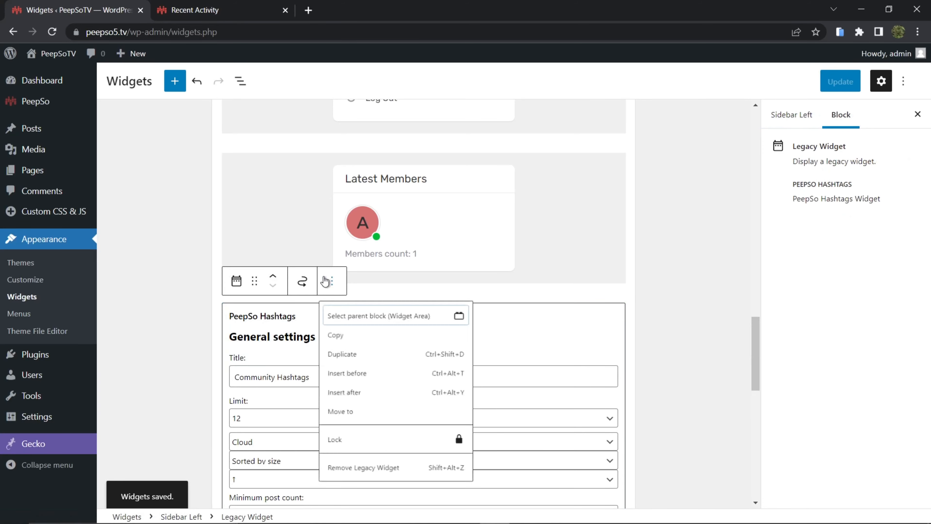
left_click(368, 493)
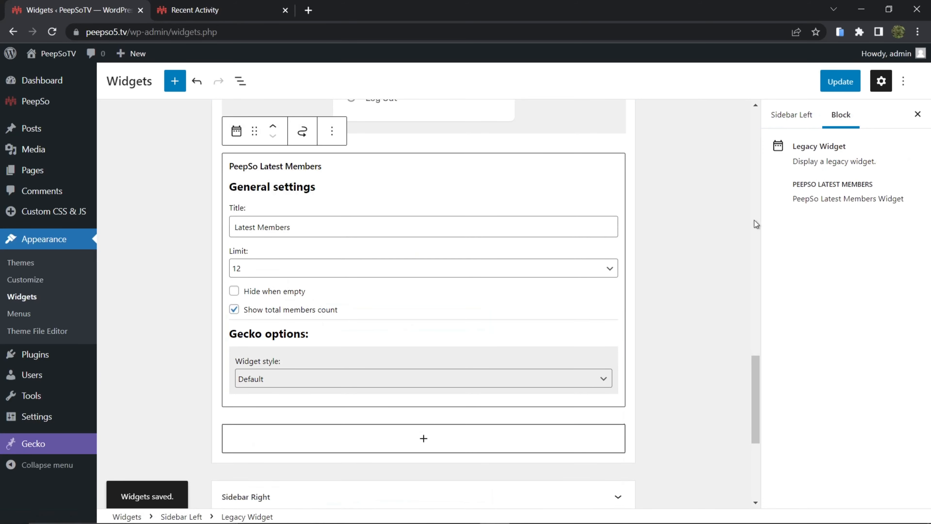
key("ctrl+s")
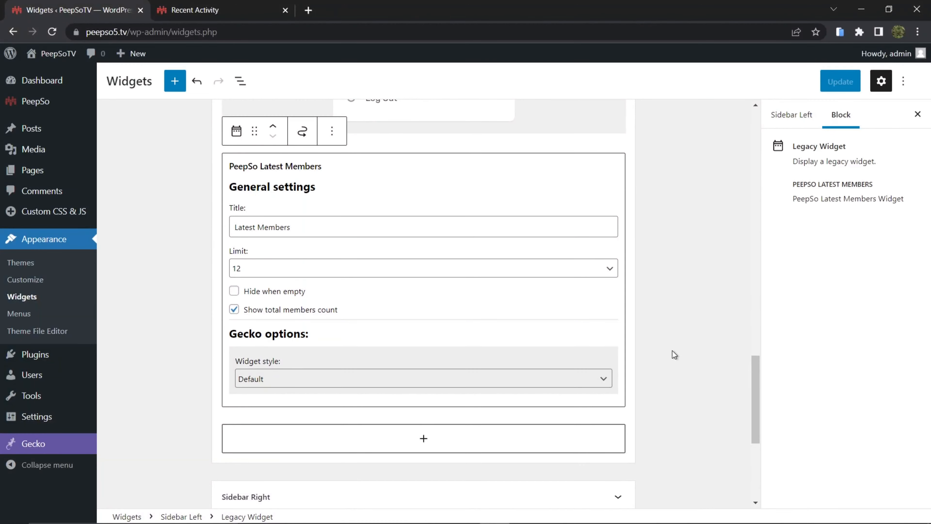
- Collapse the Sidebar Left widget area
scroll(672, 351, "up", 15)
scroll(676, 352, "up", 3)
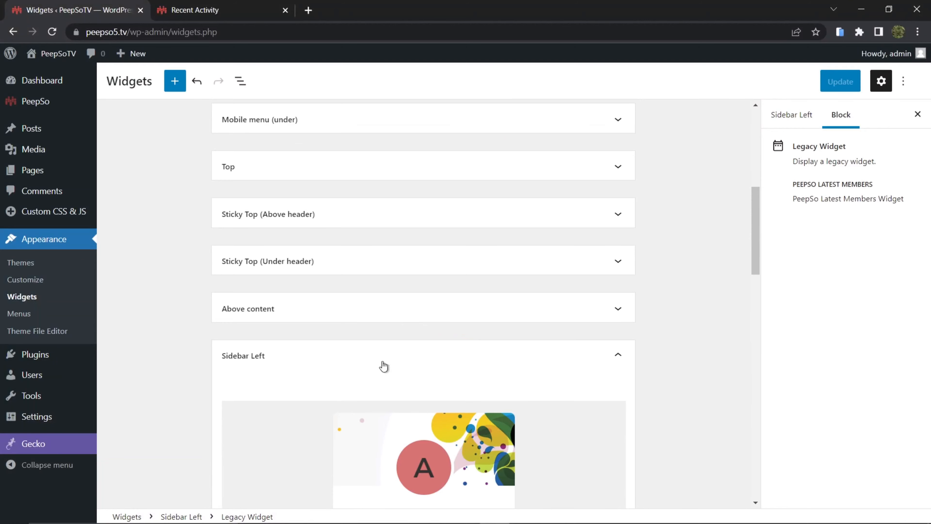
left_click(618, 354)
scroll(140, 317, "down", 3)
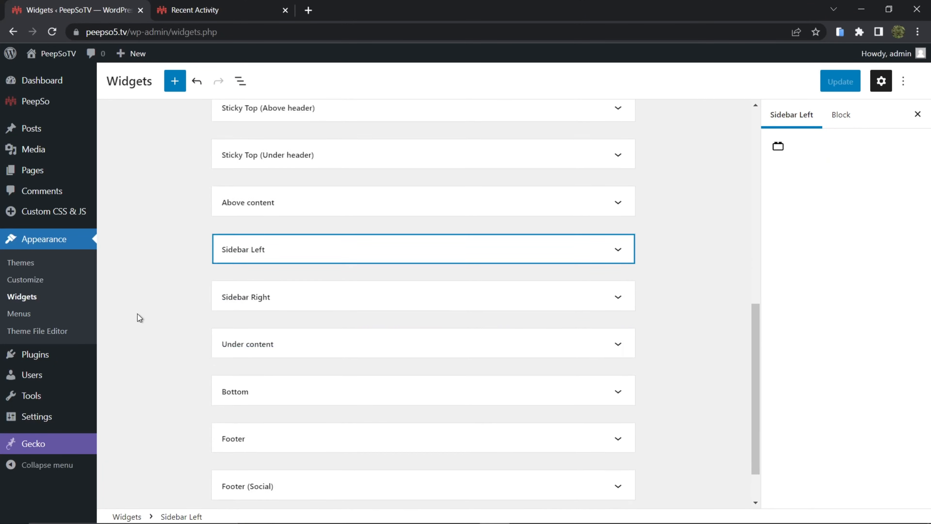
- Expand the Sidebar Right area, search the blocks for hash and add a PeepSo Hashtags widget there
left_click(330, 292)
left_click(398, 333)
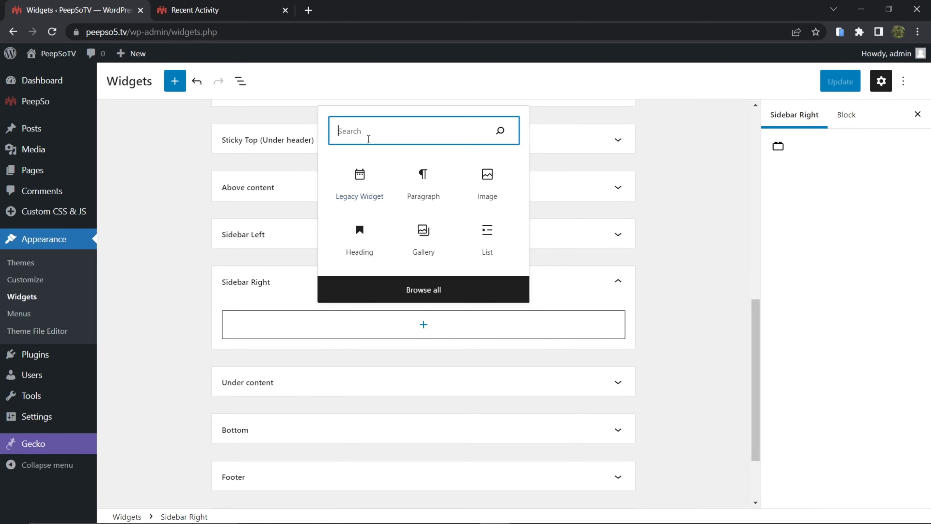
type("hastags")
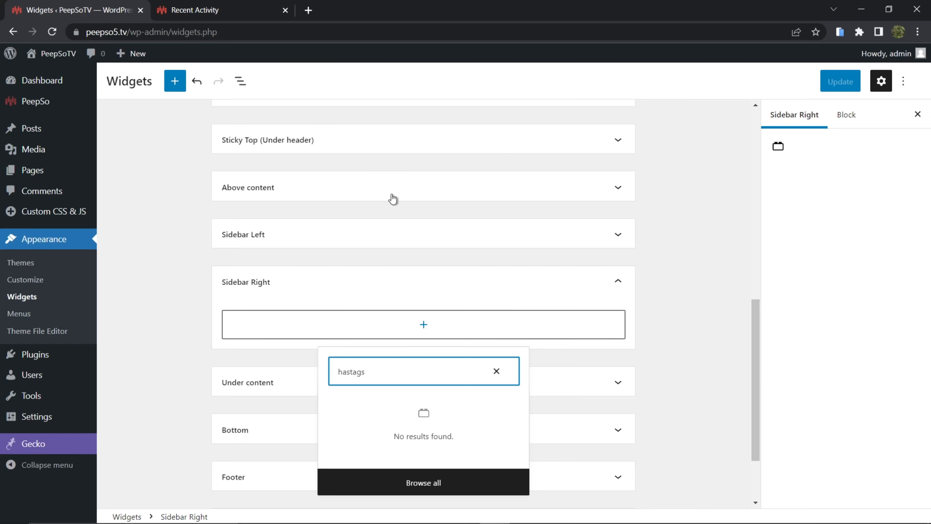
key("BackSpace")
key("BackSpace")
key("BackSpace")
key("BackSpace")
type("h")
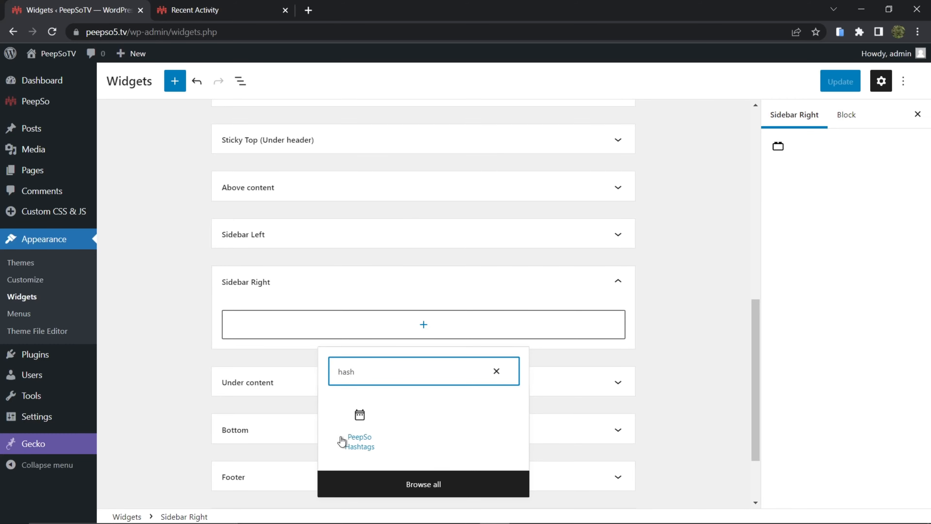
left_click(350, 426)
- Save the widgets with the new Sidebar Right hashtags and reload the community page to check them
scroll(184, 313, "down", 5)
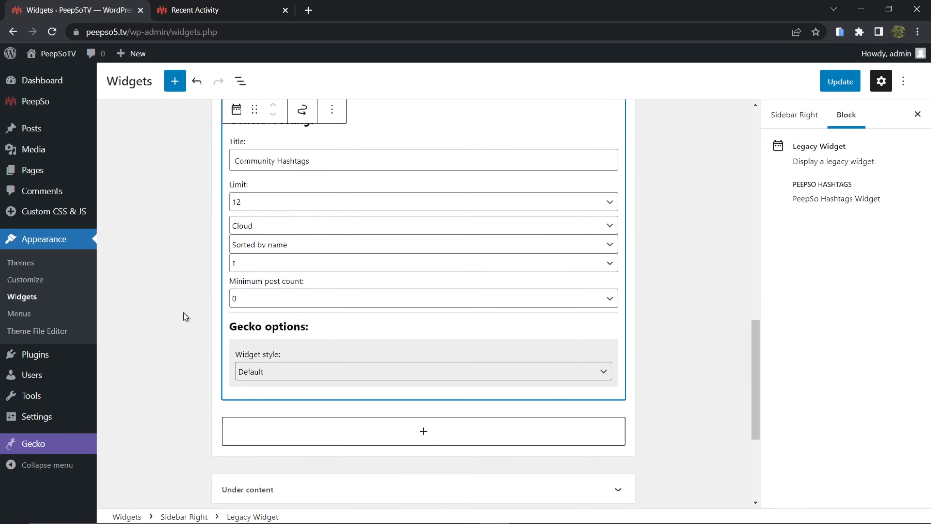
scroll(474, 298, "up", 3)
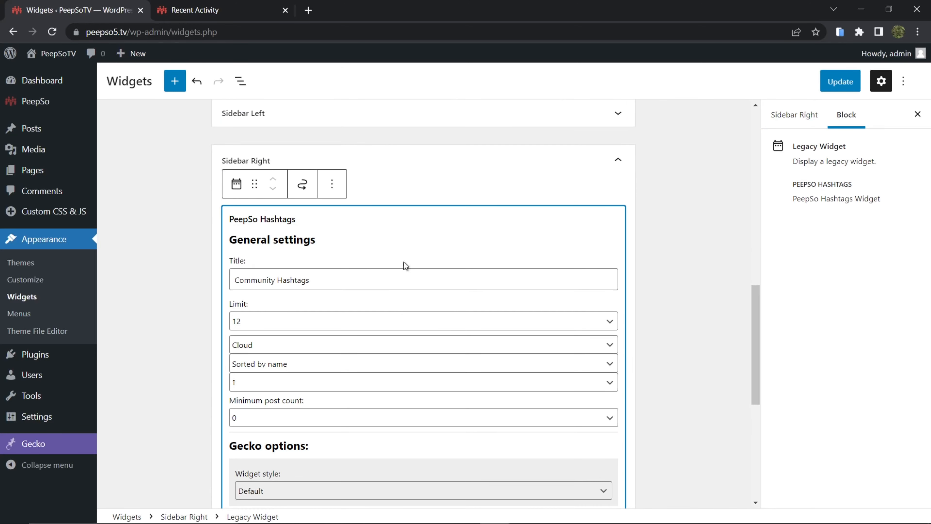
left_click(839, 84)
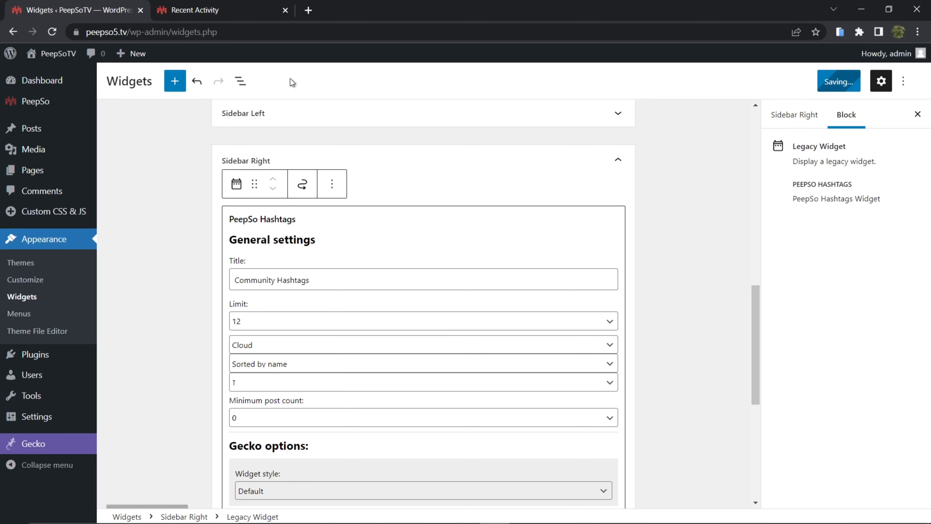
left_click(194, 10)
left_click(52, 32)
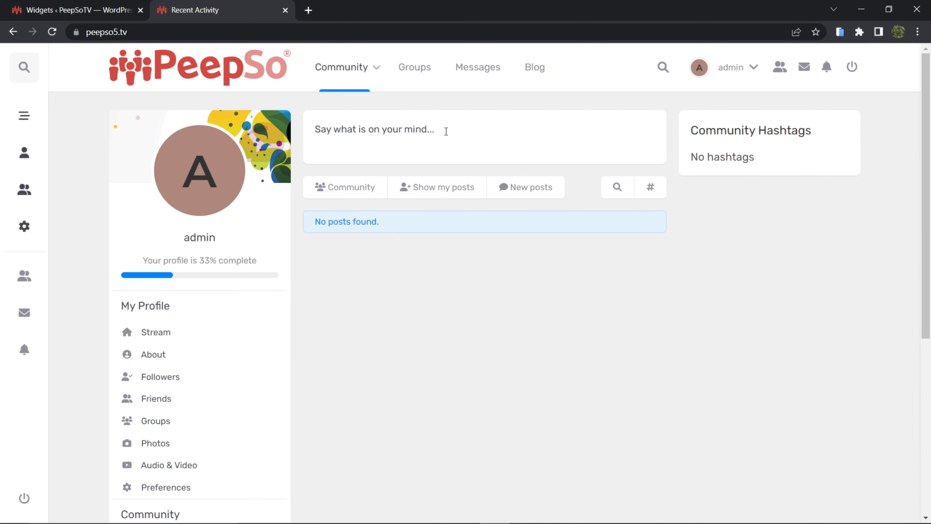
- Browse all blocks for peepso and add a PeepSo Community Photos widget below the hashtags in Sidebar Right
left_click(70, 11)
scroll(152, 335, "down", 5)
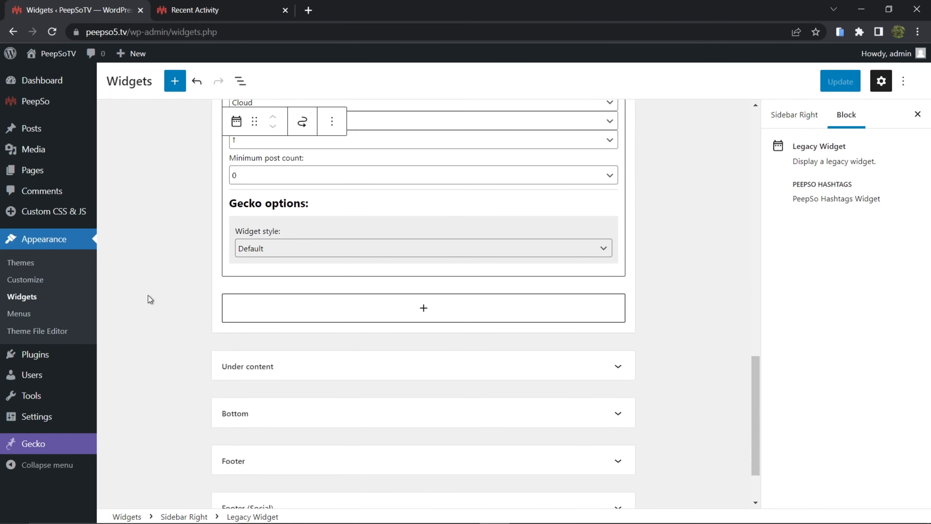
scroll(148, 295, "up", 7)
scroll(154, 288, "down", 2)
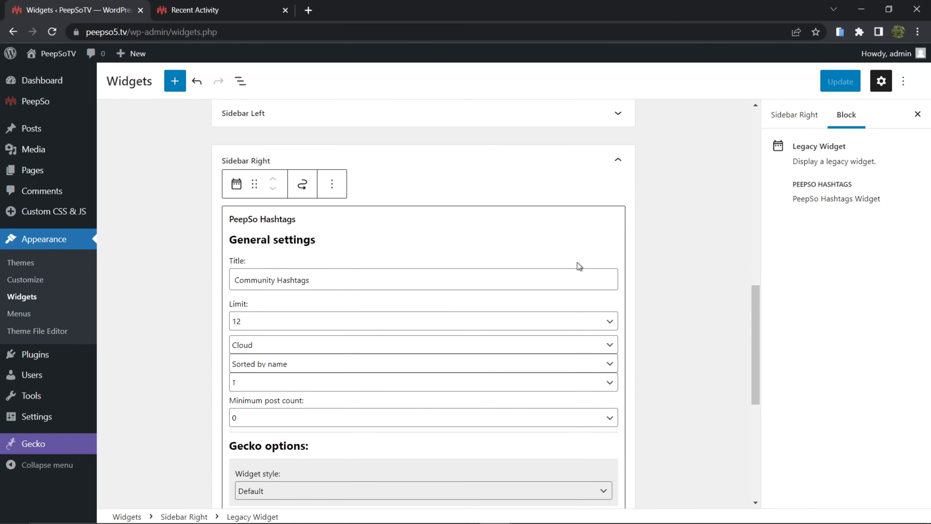
scroll(694, 272, "down", 5)
left_click(425, 372)
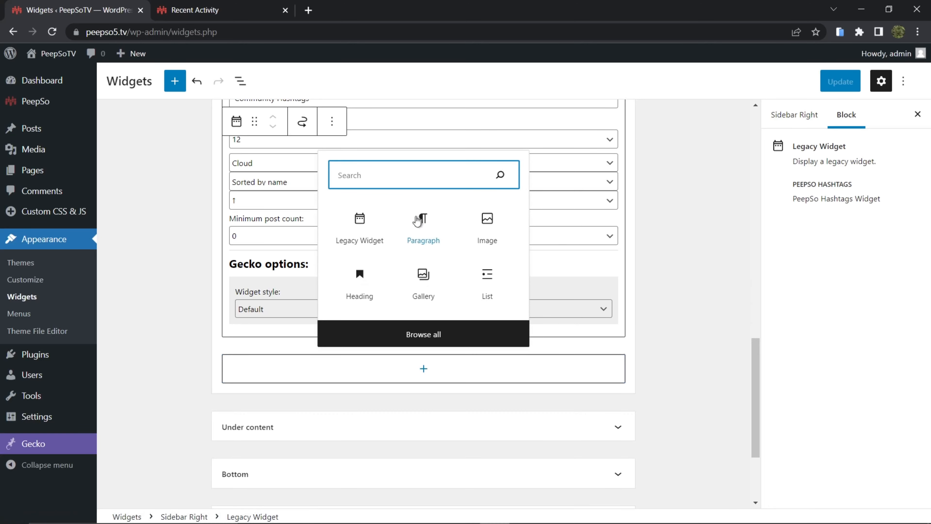
left_click(390, 348)
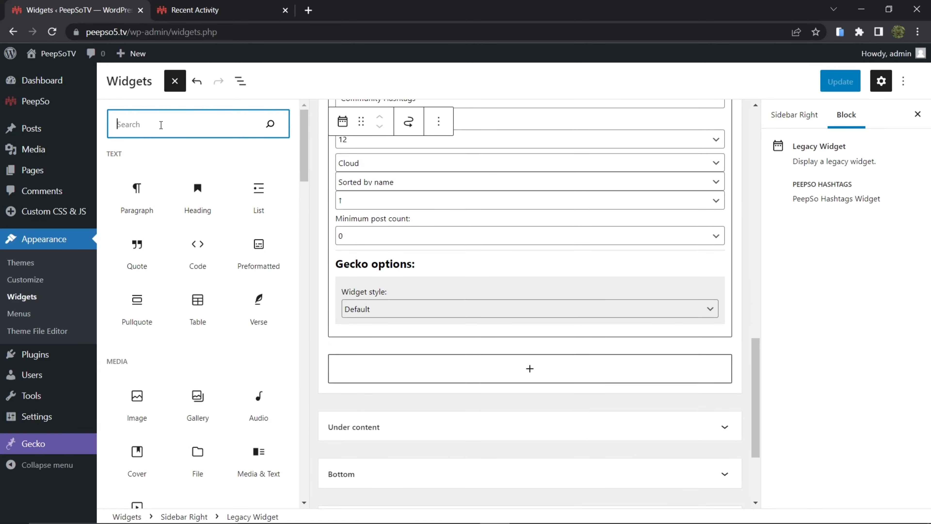
type("peepso")
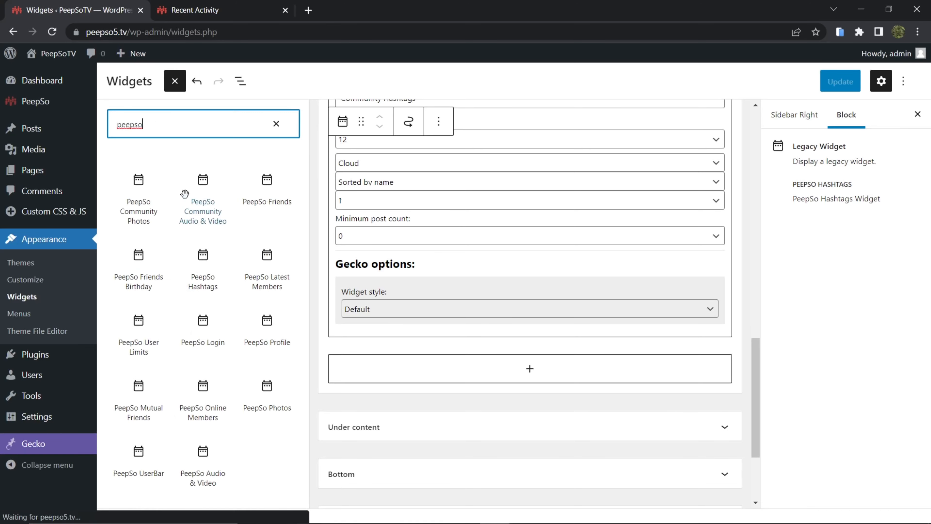
left_click(148, 200)
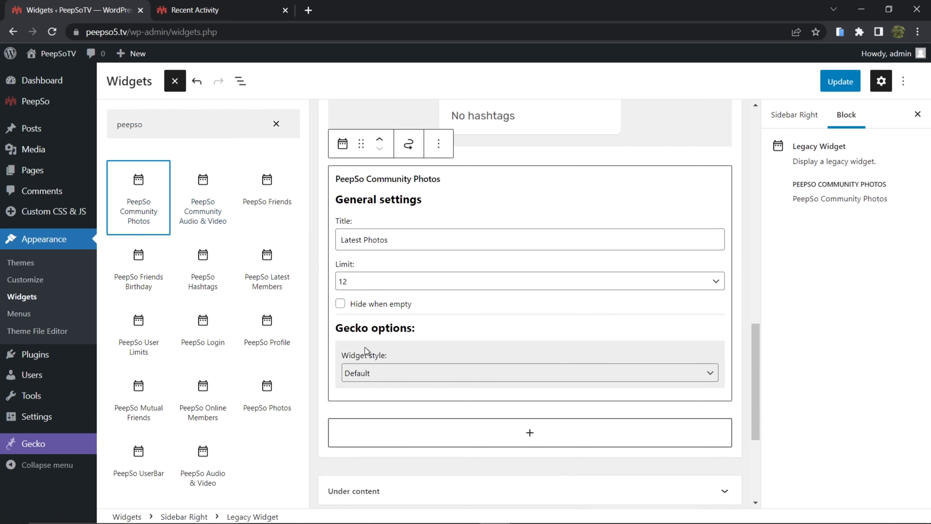
- Search the blocks for peepso and add a PeepSo Community Audio & Video widget below the community photos in Sidebar Right
left_click(511, 440)
left_click(402, 395)
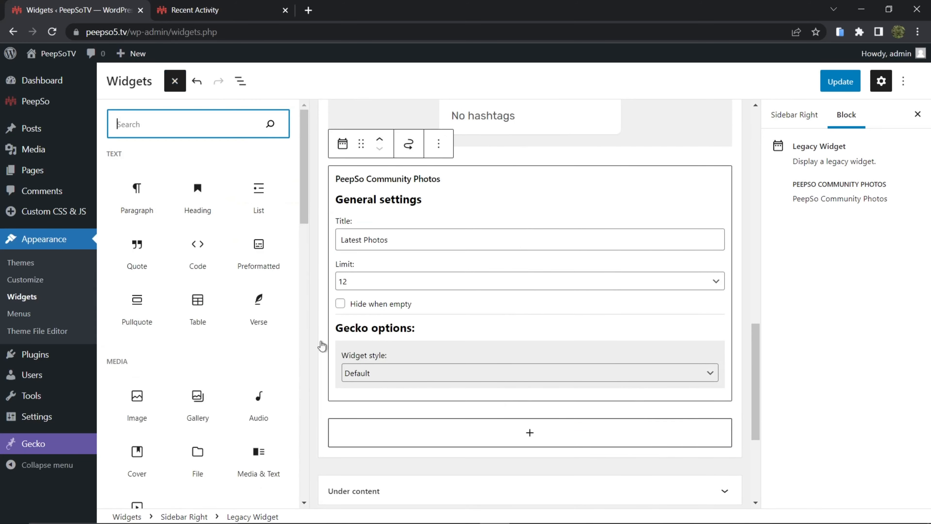
type("p")
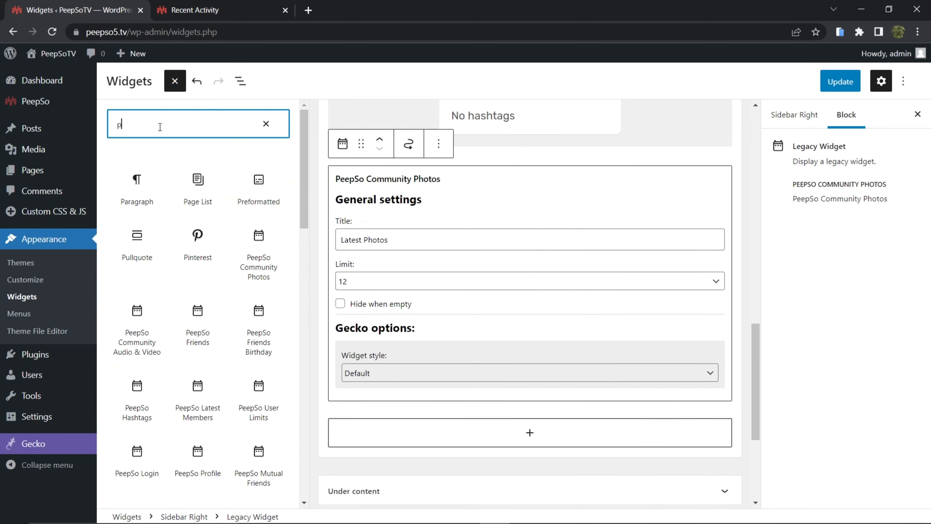
type("eepso")
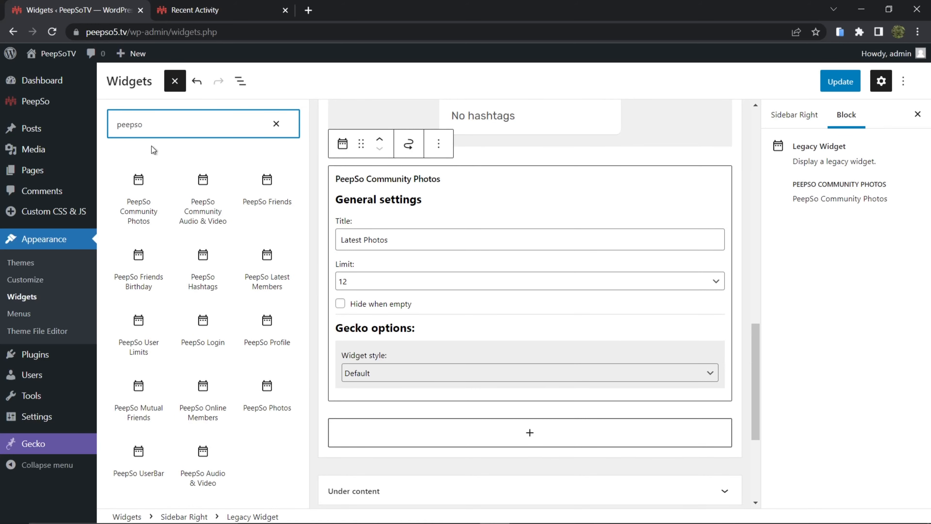
left_click(203, 198)
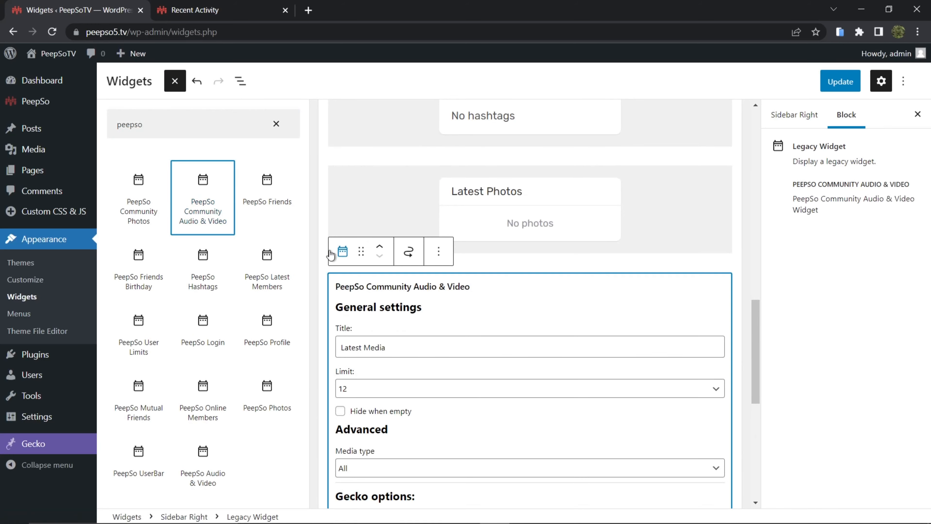
- Save the widgets with the new Audio & Video widget and reload the community page to check them
left_click(840, 82)
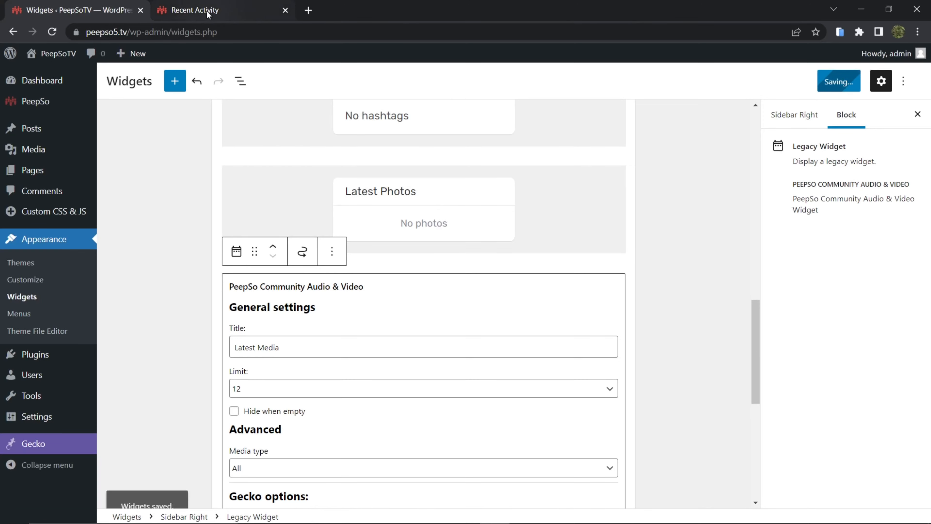
left_click(208, 14)
left_click(52, 32)
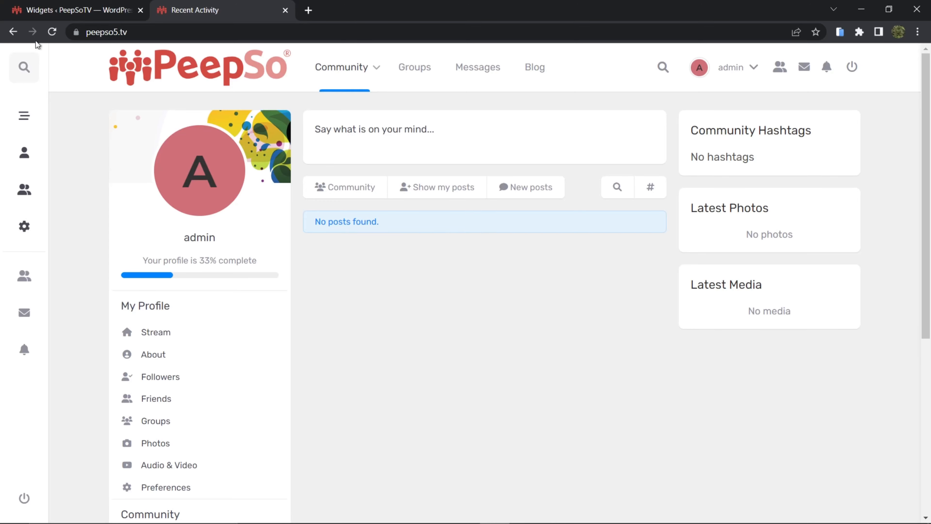
- Open the Gecko Customizer and expand the Layout settings in its Theme category
left_click(41, 11)
mouse_move(35, 443)
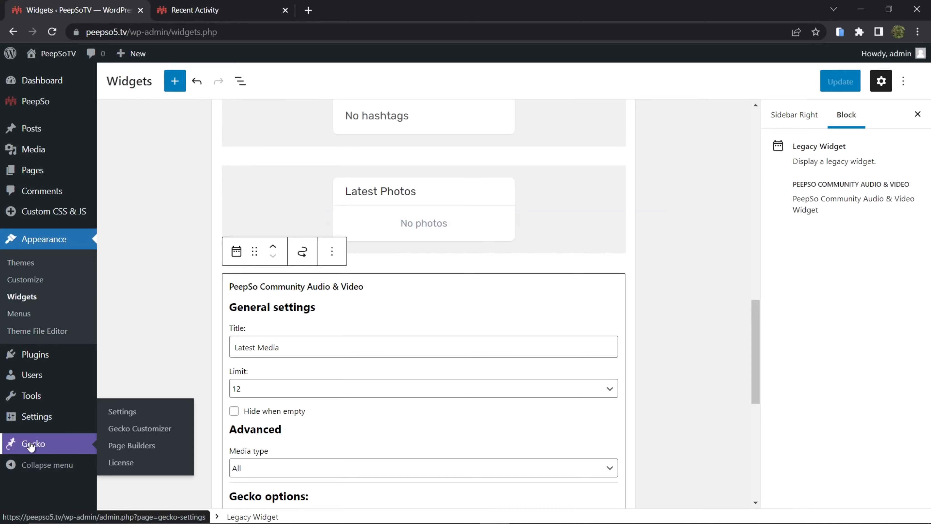
left_click(159, 428)
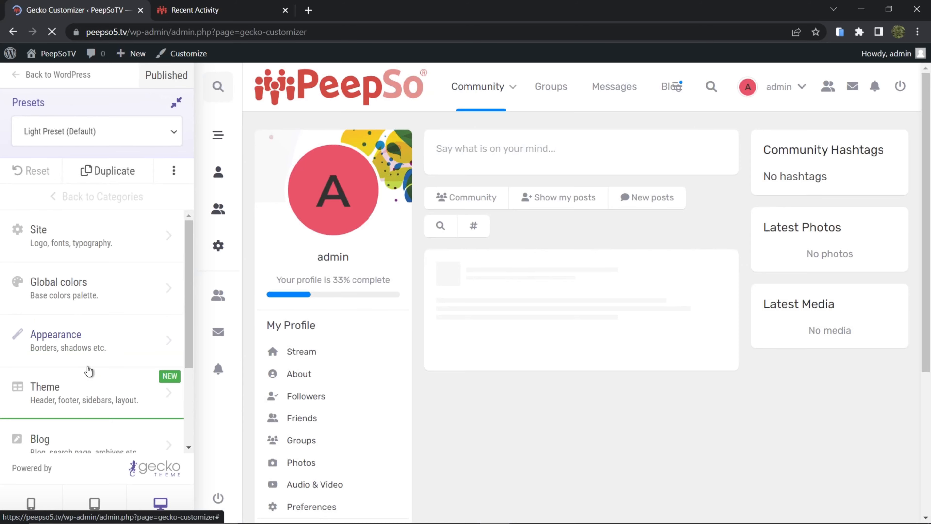
scroll(55, 374, "down", 3)
left_click(40, 266)
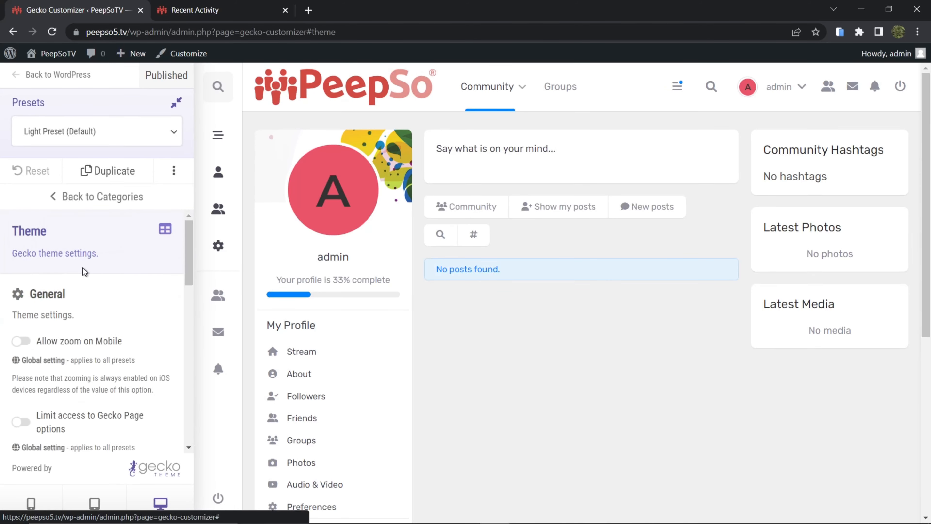
scroll(118, 312, "down", 3)
scroll(119, 318, "down", 2)
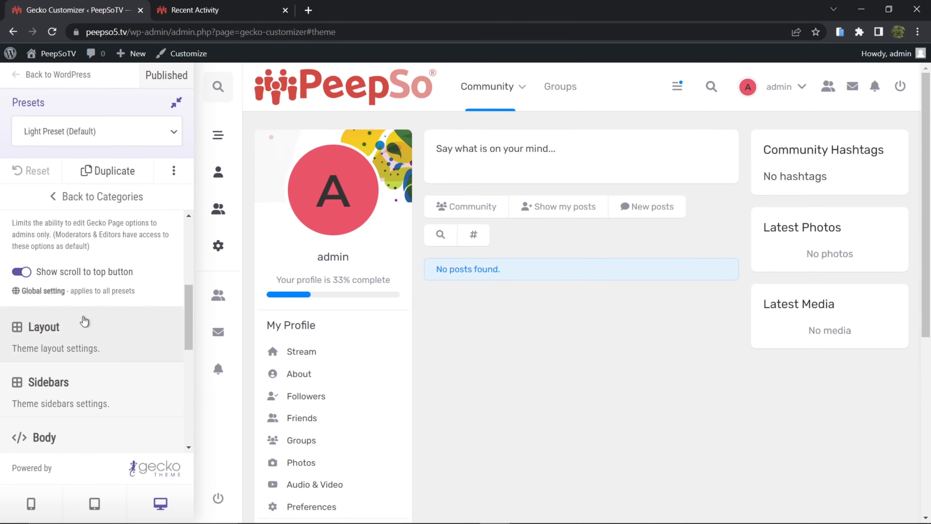
left_click(83, 325)
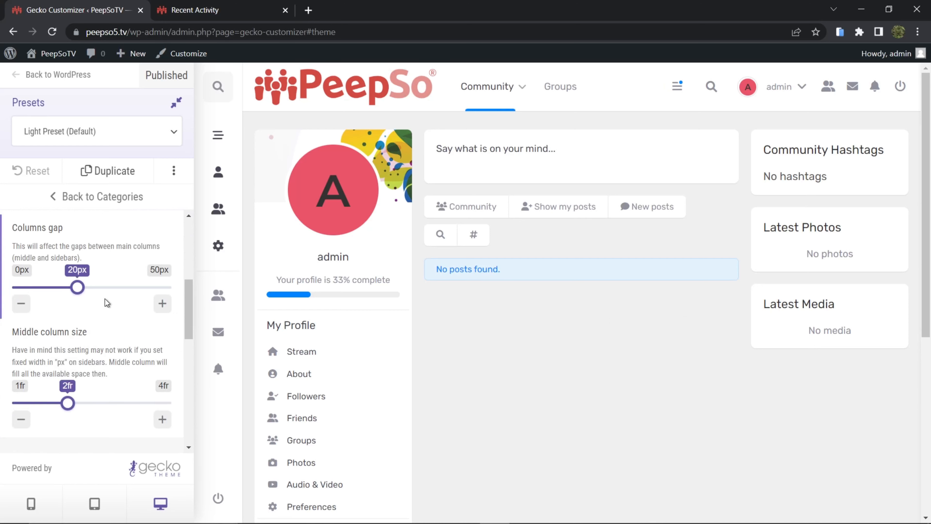
- Set the Light Preset's layout width to 100% and its columns gap to 15px
scroll(105, 299, "up", 2)
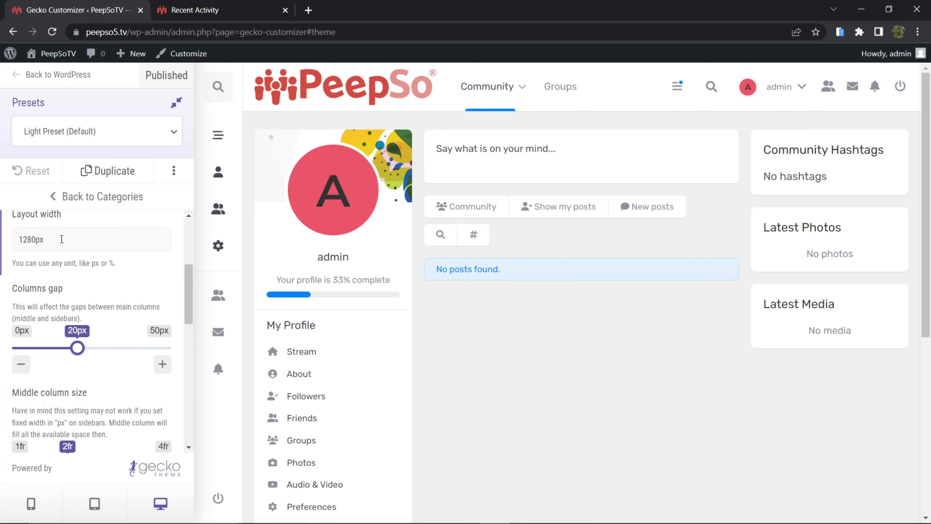
left_click_drag(62, 239, 21, 238)
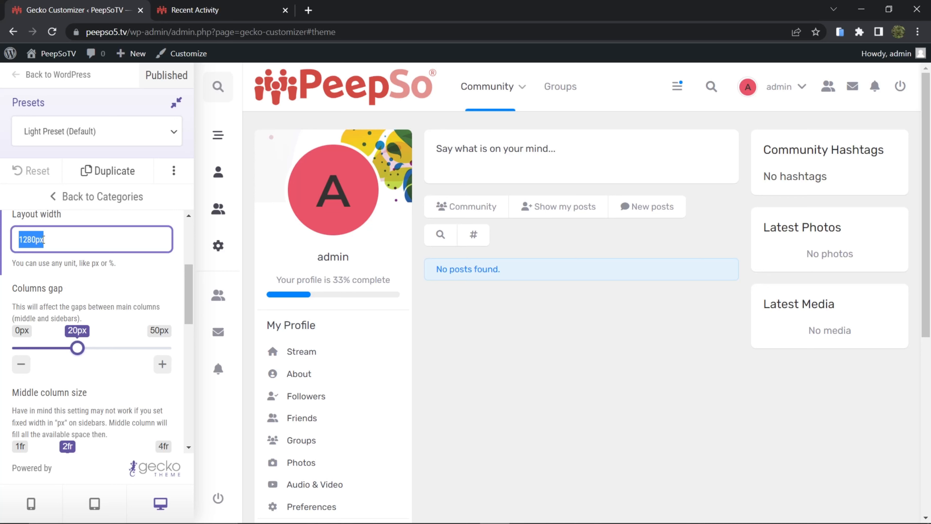
left_click(53, 241)
left_click_drag(32, 238, 19, 239)
type("100")
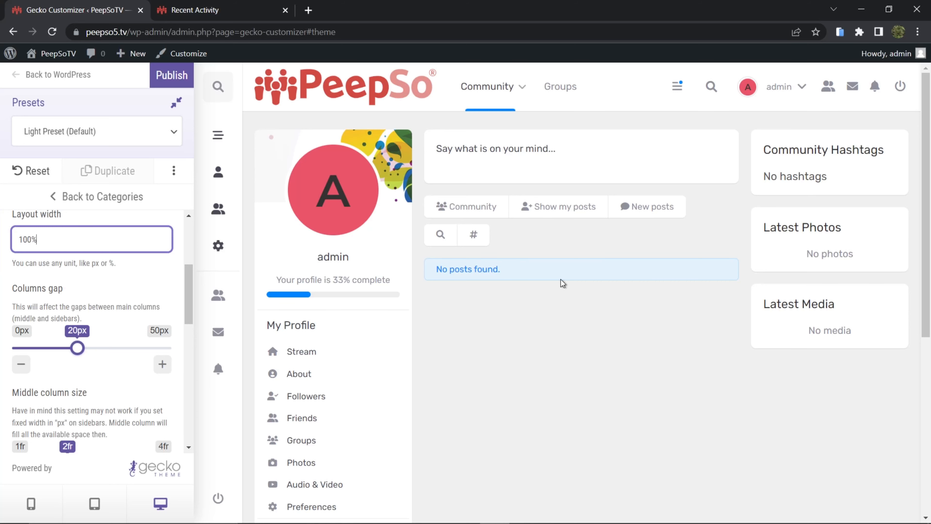
mouse_move(78, 350)
left_mouse_down()
mouse_move(63, 349)
mouse_move(99, 349)
mouse_move(38, 342)
mouse_move(77, 348)
mouse_move(62, 348)
left_mouse_up()
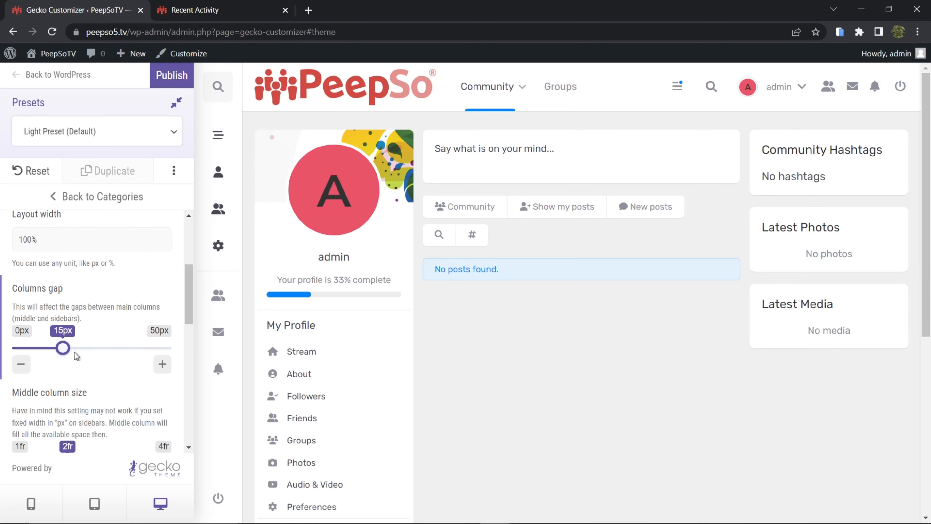
- Try a middle column size of 3fr, return it to 2fr, and publish the preset
scroll(114, 359, "down", 1)
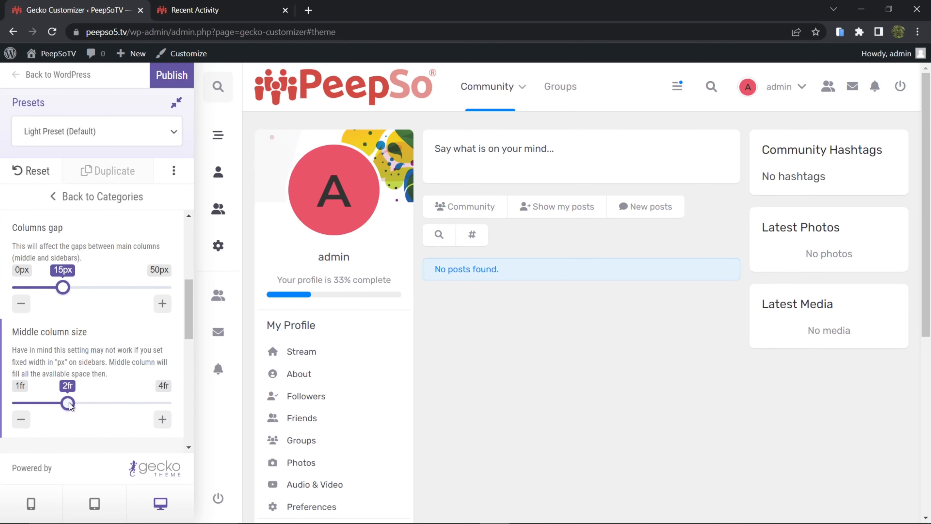
left_click_drag(68, 403, 116, 403)
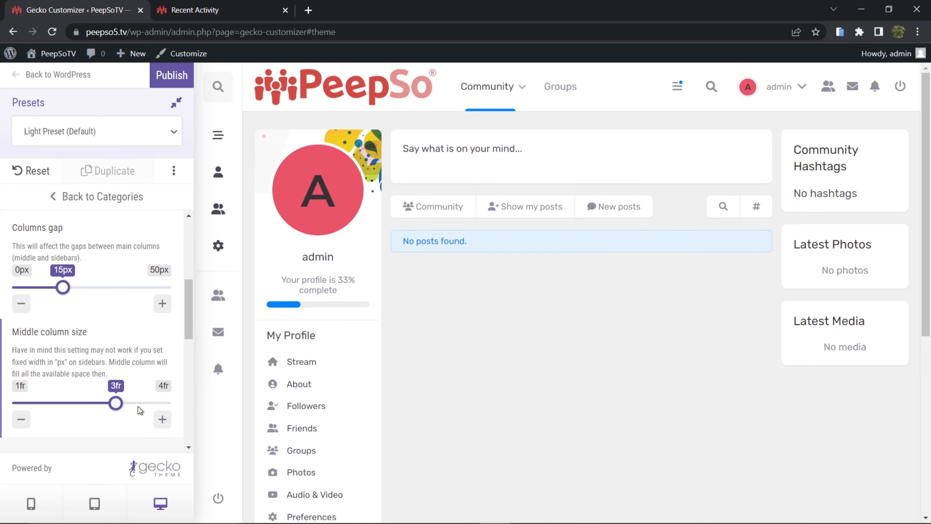
left_click_drag(137, 405, 112, 407)
left_click(82, 403)
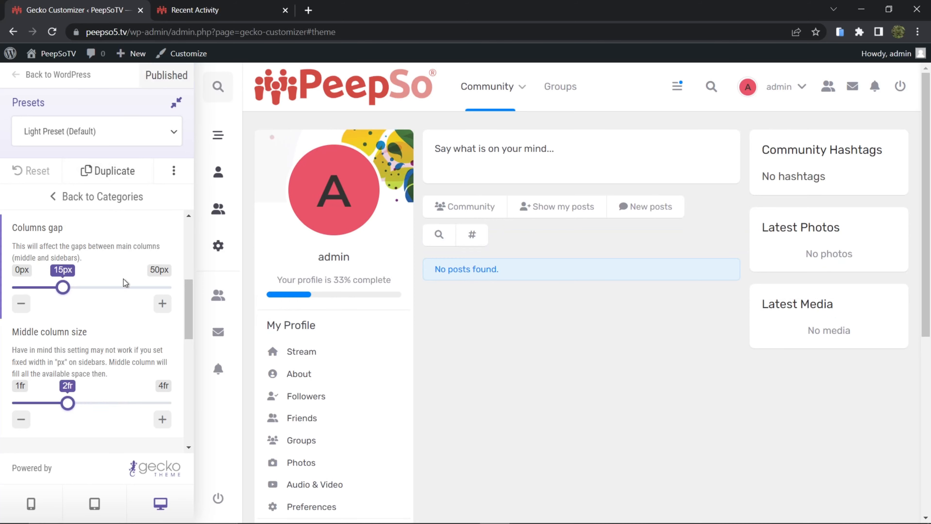
- Reload the community page to check the 100% layout width on the live site
scroll(106, 277, "down", 3)
scroll(105, 282, "up", 3)
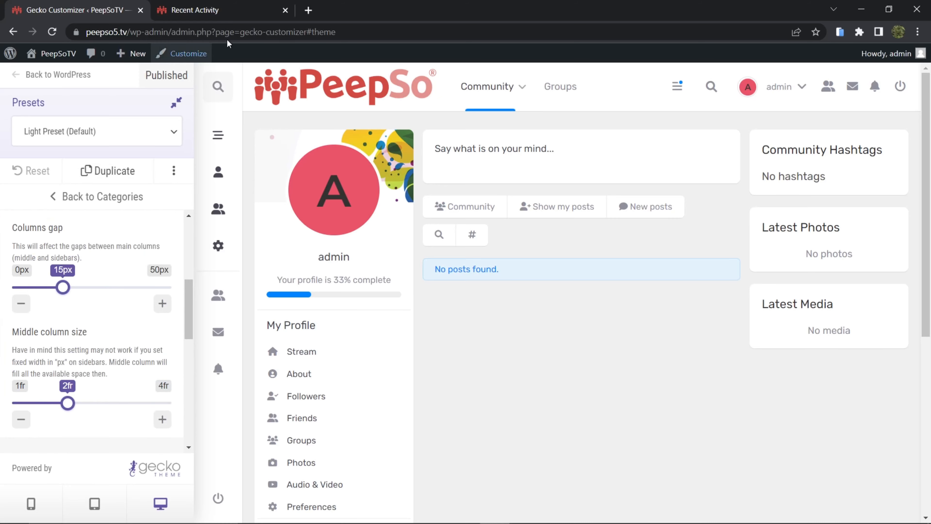
left_click(227, 11)
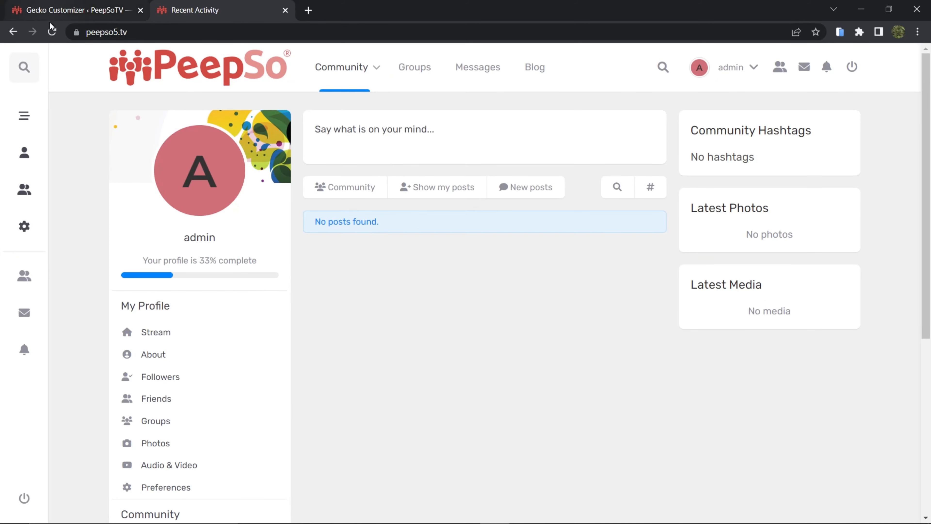
key("F5")
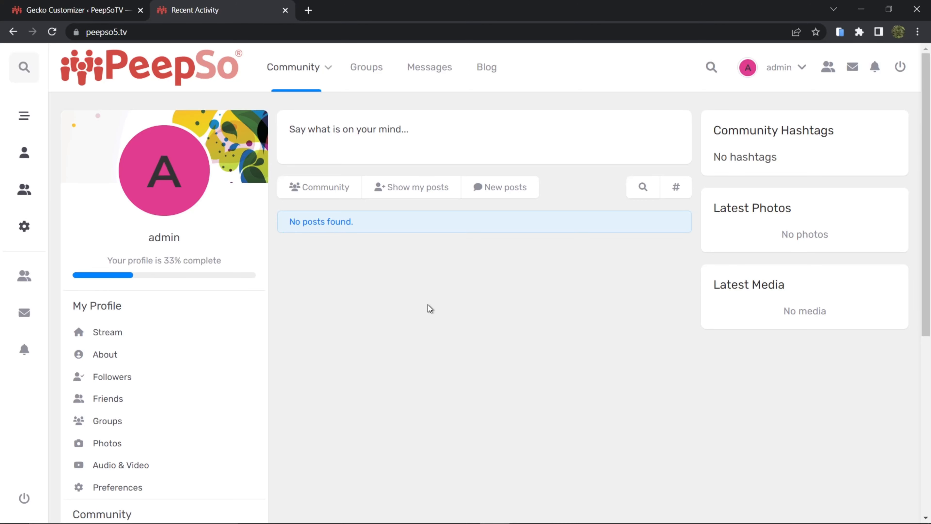
- Set the layout width back to 1280px in the Gecko Customizer and publish the preset
left_click(75, 15)
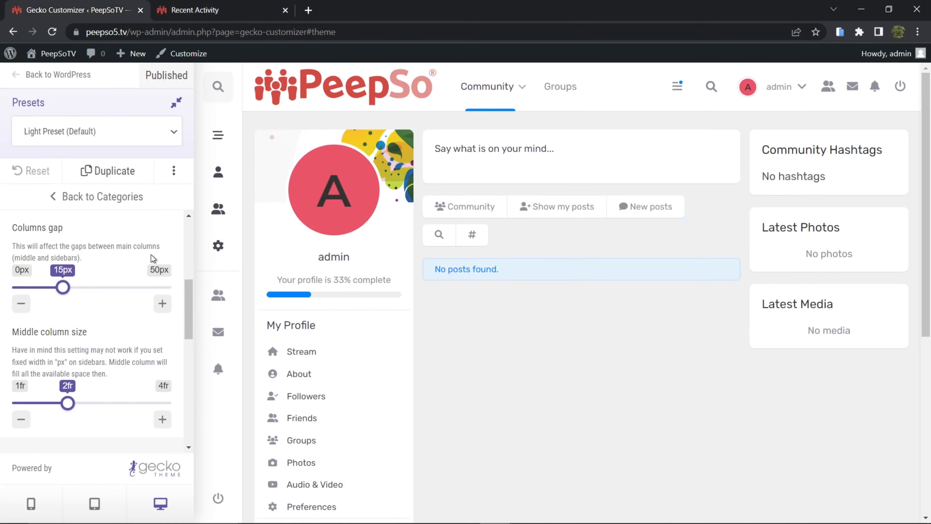
scroll(94, 294, "up", 2)
scroll(88, 292, "up", 2)
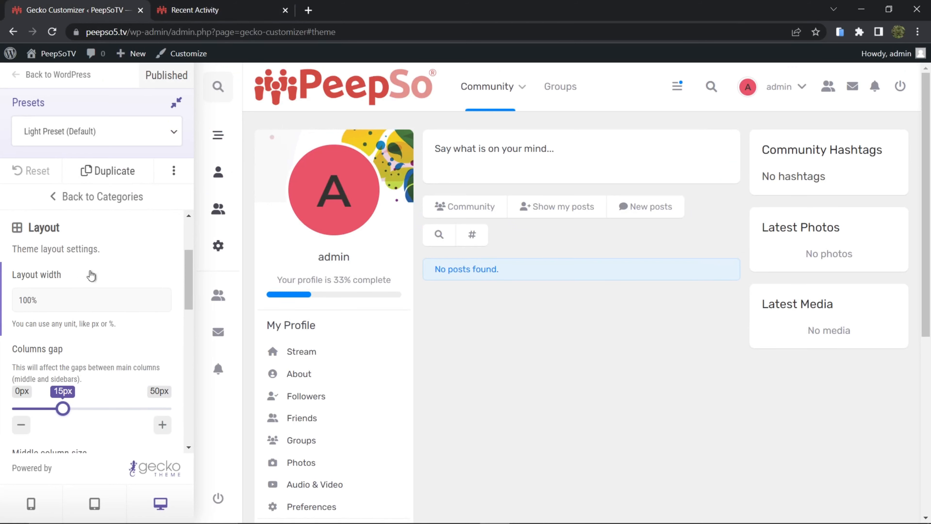
triple_click(44, 299)
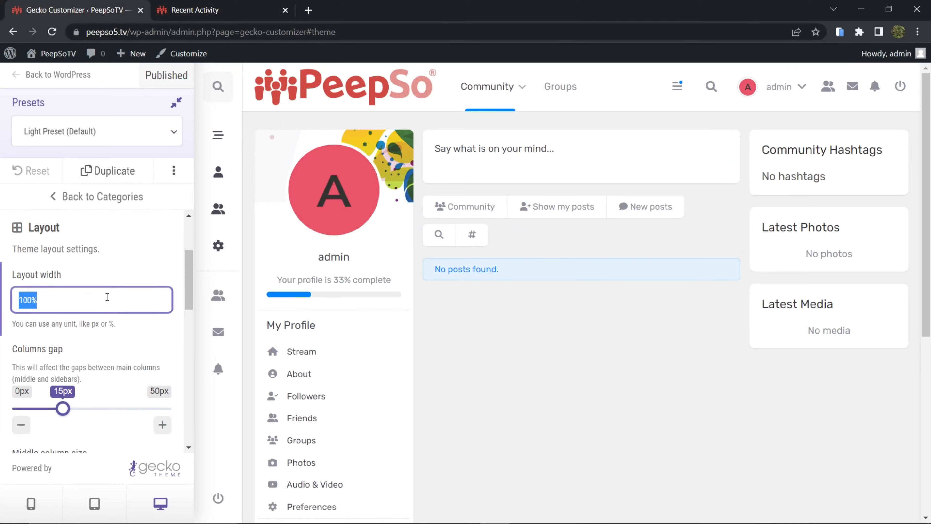
type("1280")
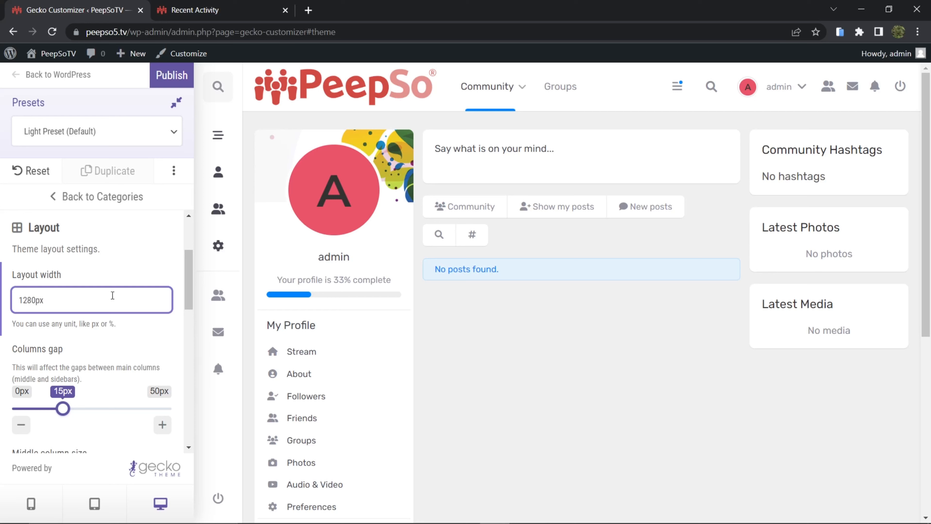
left_click(171, 75)
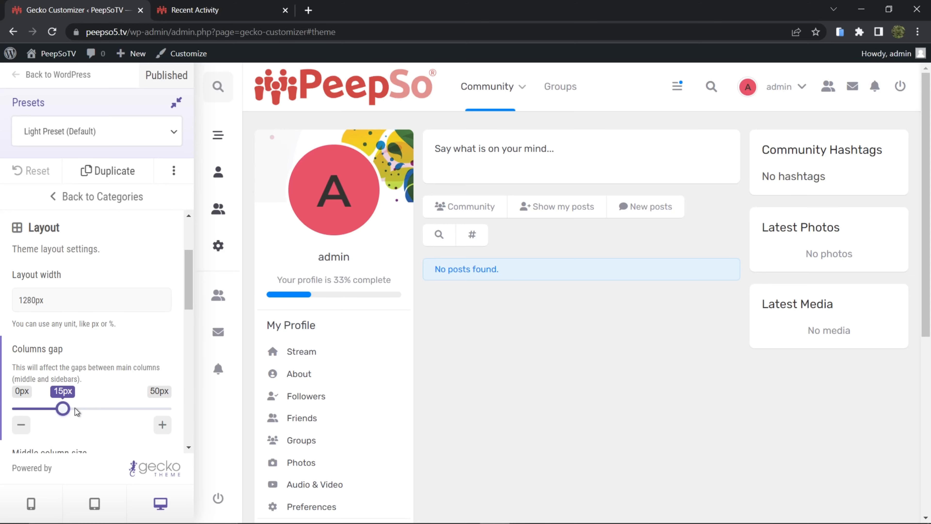
- Set the columns gap to 20px with the middle column size at 2fr and publish the preset
scroll(77, 411, "down", 3)
left_click_drag(62, 288, 77, 290)
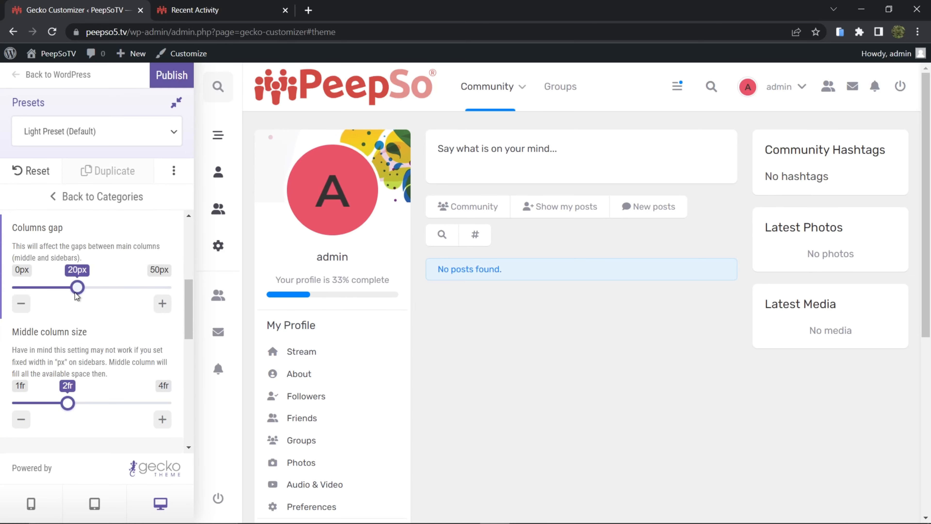
mouse_move(68, 403)
left_mouse_down()
mouse_move(114, 404)
mouse_move(67, 403)
left_mouse_up()
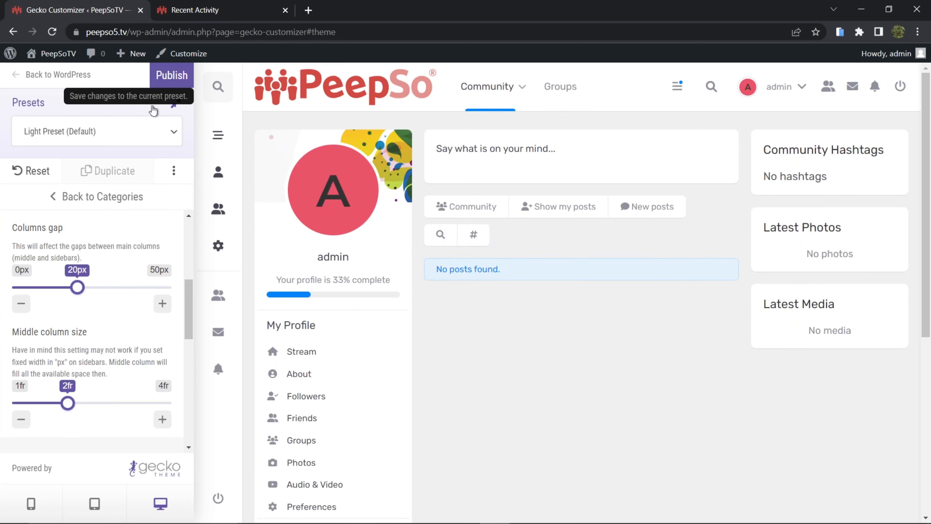
- Reload the community page to check the restored layout and review the customizer's layout settings again
left_click(198, 11)
left_click(52, 32)
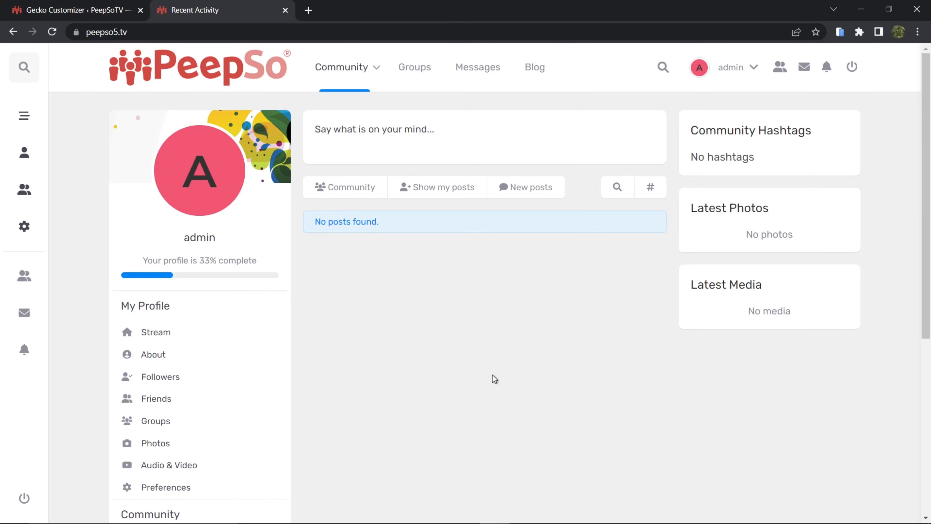
left_click(35, 9)
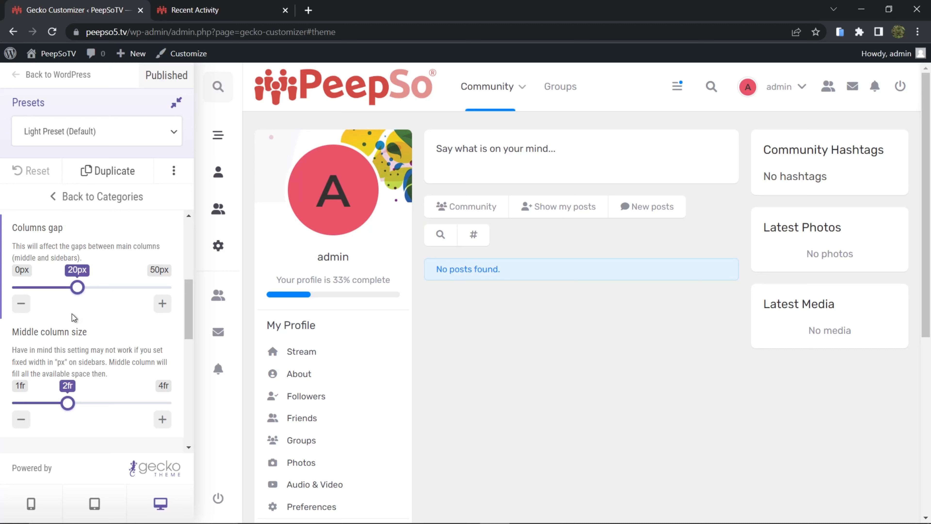
scroll(73, 317, "up", 2)
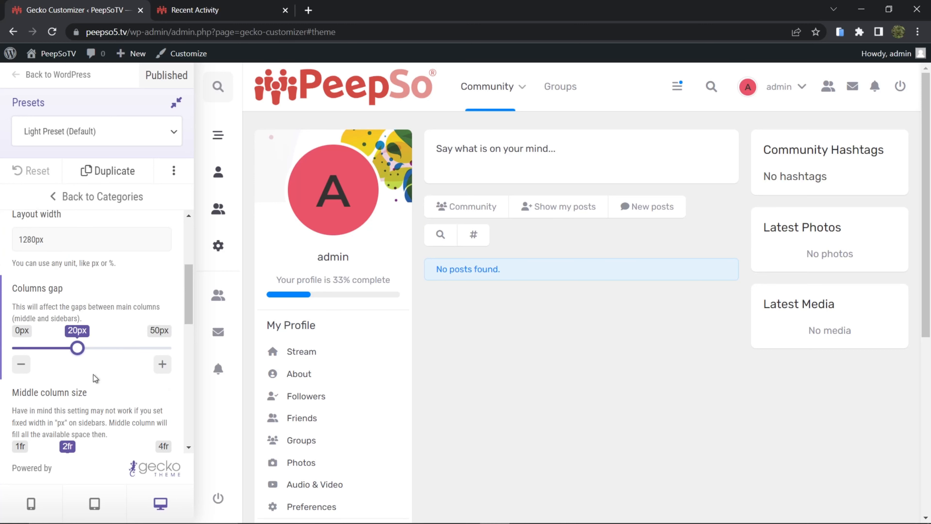
scroll(97, 382, "down", 2)
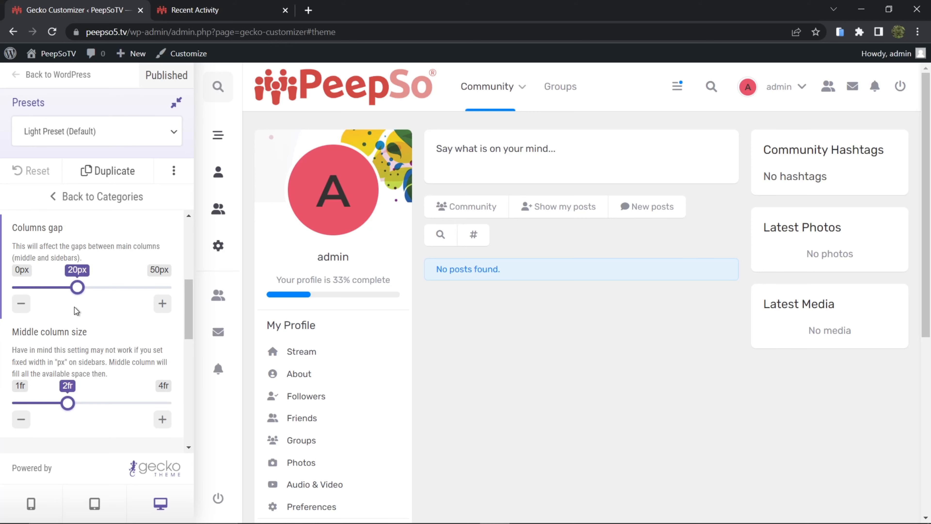
- Switch the customizer to the Dark Preset and set its columns gap to 20px
left_click(107, 137)
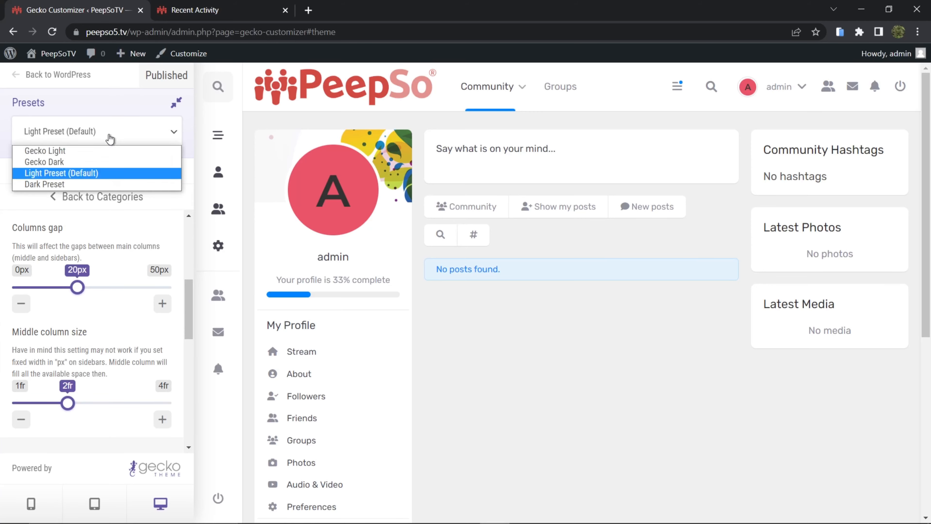
left_click(44, 184)
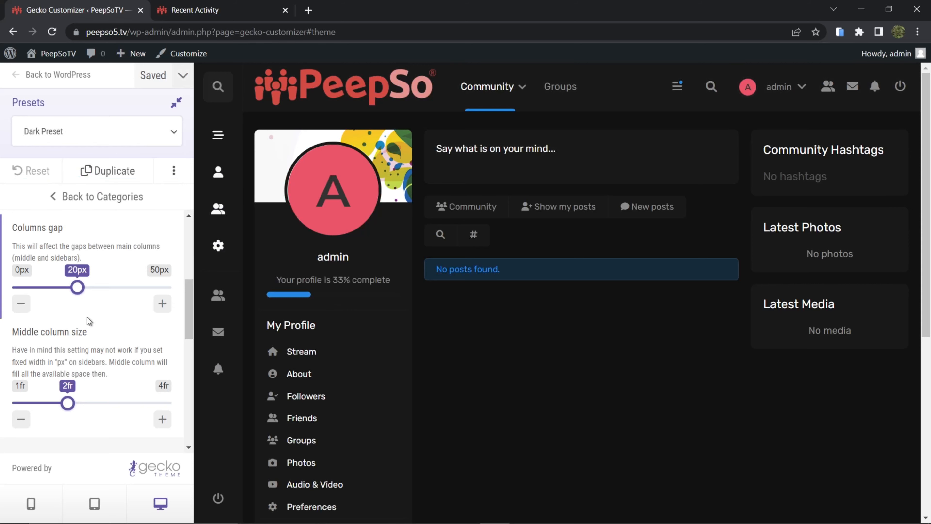
mouse_move(77, 288)
left_mouse_down()
mouse_move(46, 288)
mouse_move(165, 294)
mouse_move(34, 289)
mouse_move(163, 290)
mouse_move(77, 291)
left_mouse_up()
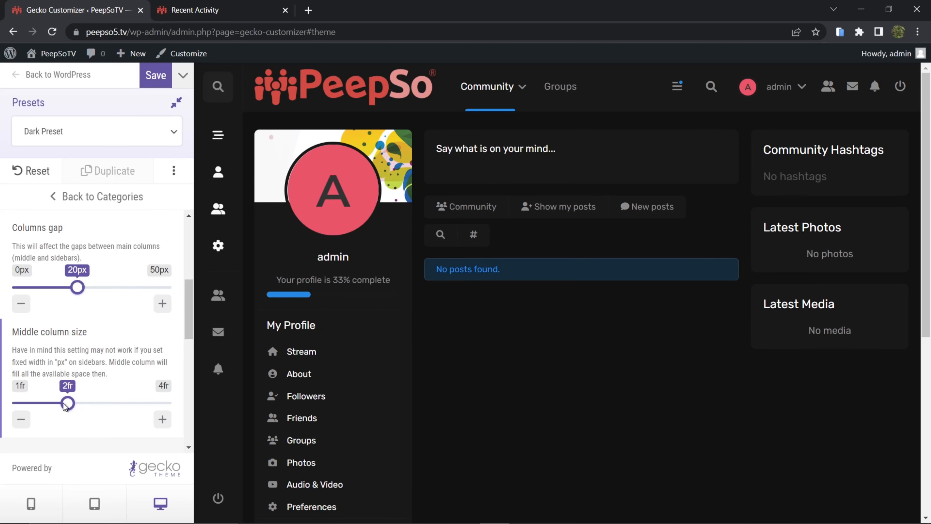
- Set the Dark Preset's middle column size to 4fr, save the preset, and switch the customizer back to Light Preset (Default)
left_click_drag(65, 404, 164, 403)
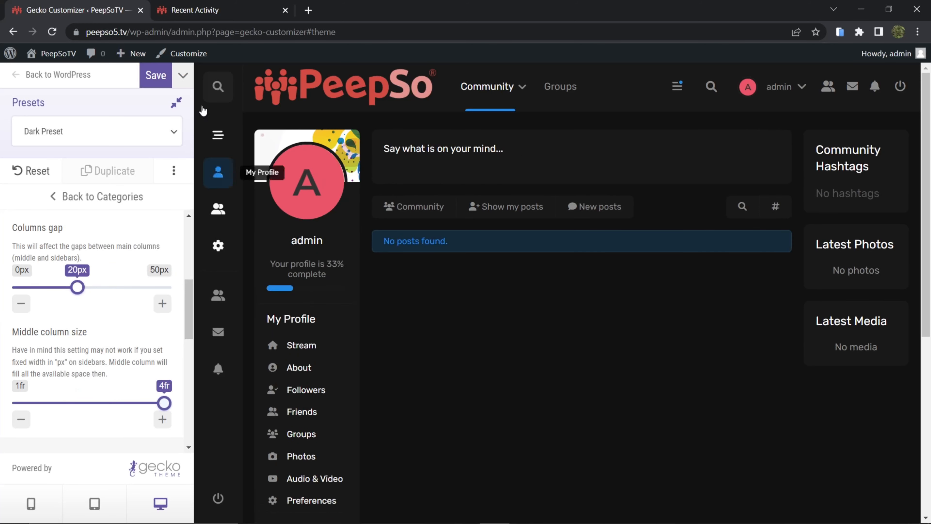
left_click(156, 75)
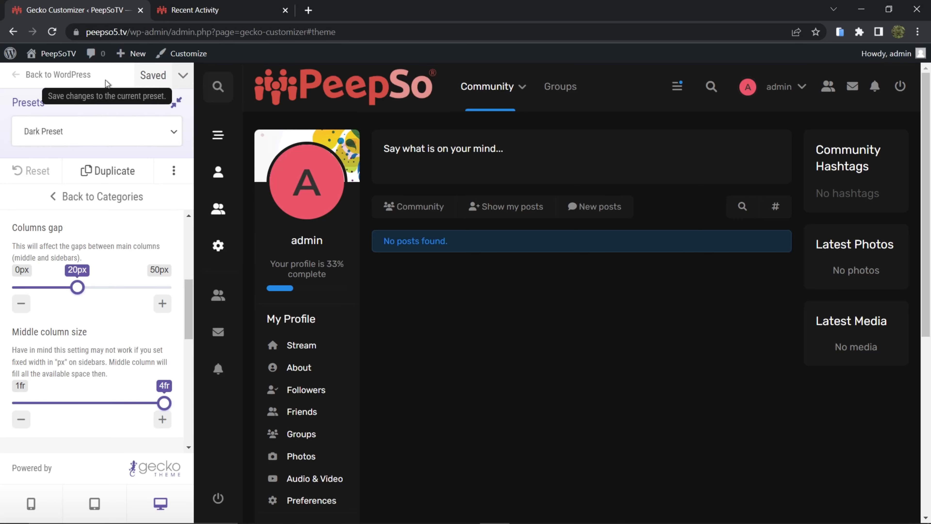
left_click(65, 129)
left_click(60, 172)
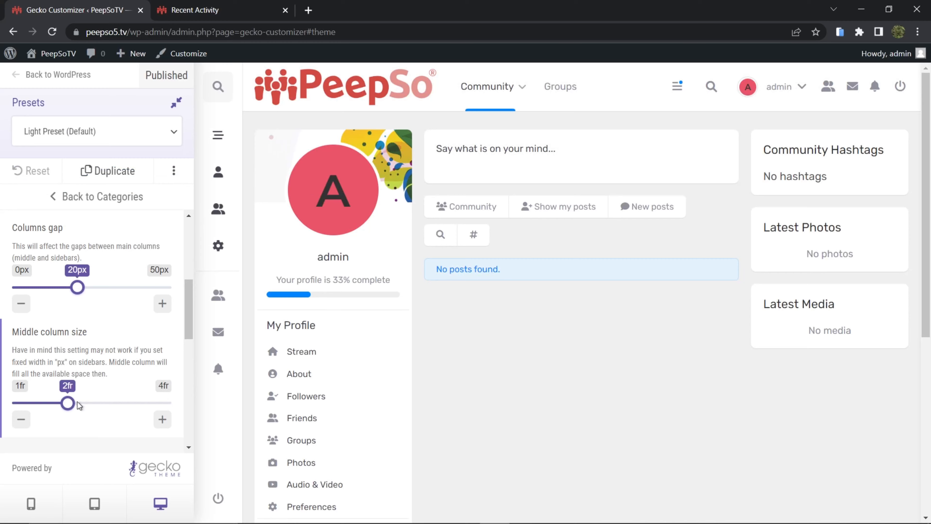
- Open the profile preferences on the community site and set the preferred color theme to Dark Preset
left_click(206, 11)
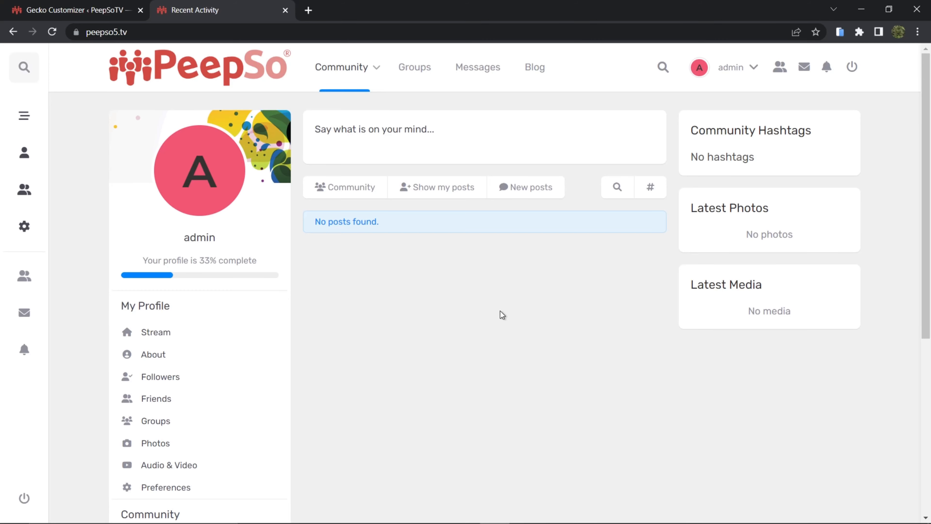
left_click(23, 226)
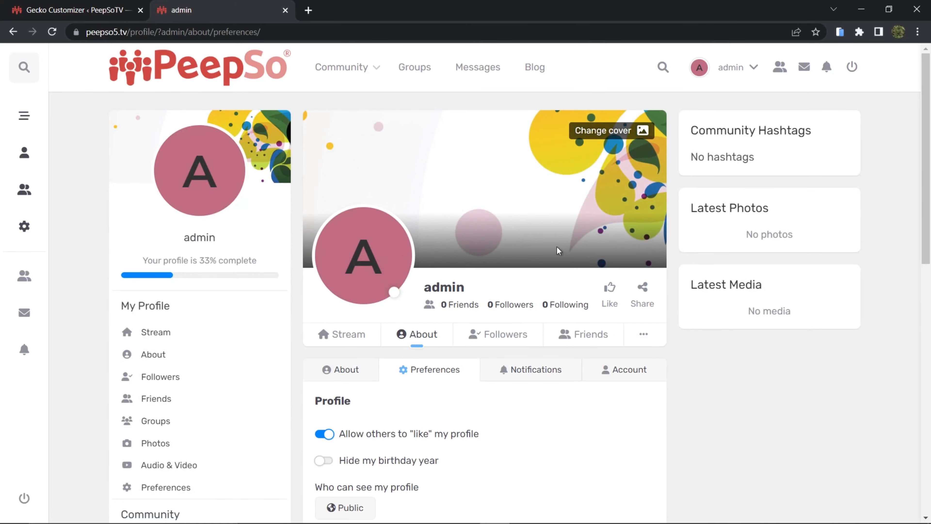
scroll(586, 339, "down", 5)
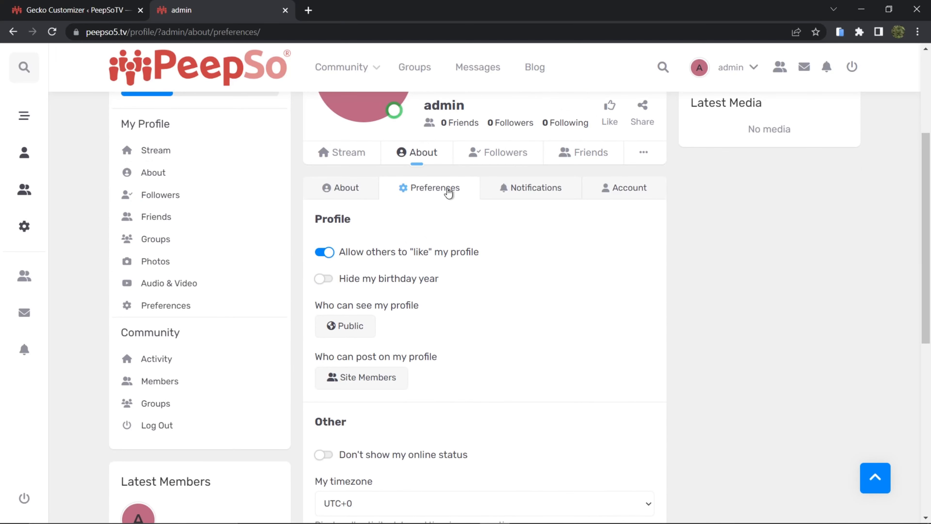
scroll(549, 271, "down", 6)
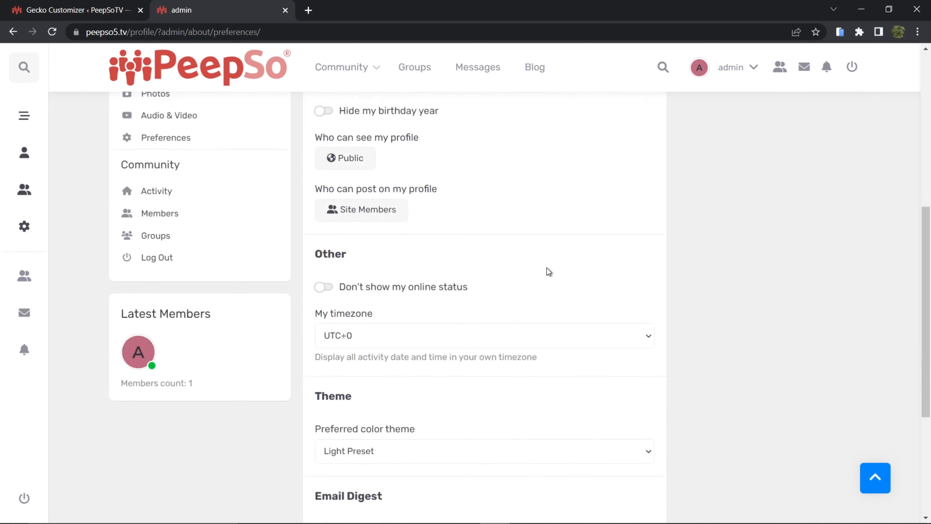
scroll(511, 238, "down", 3)
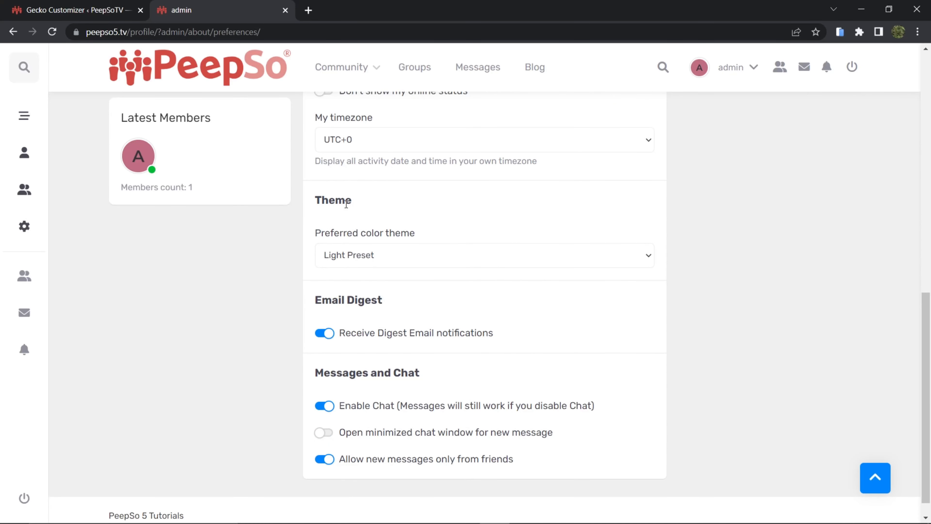
left_click(380, 254)
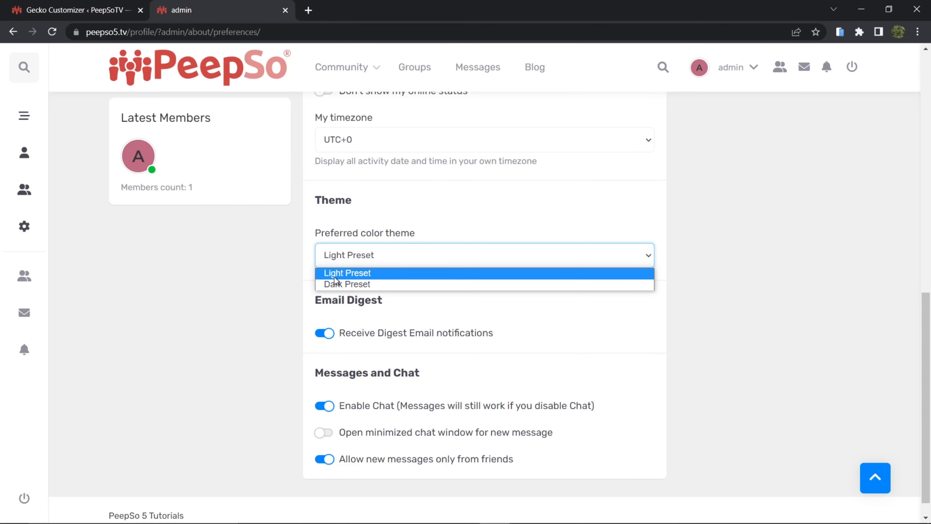
left_click(334, 285)
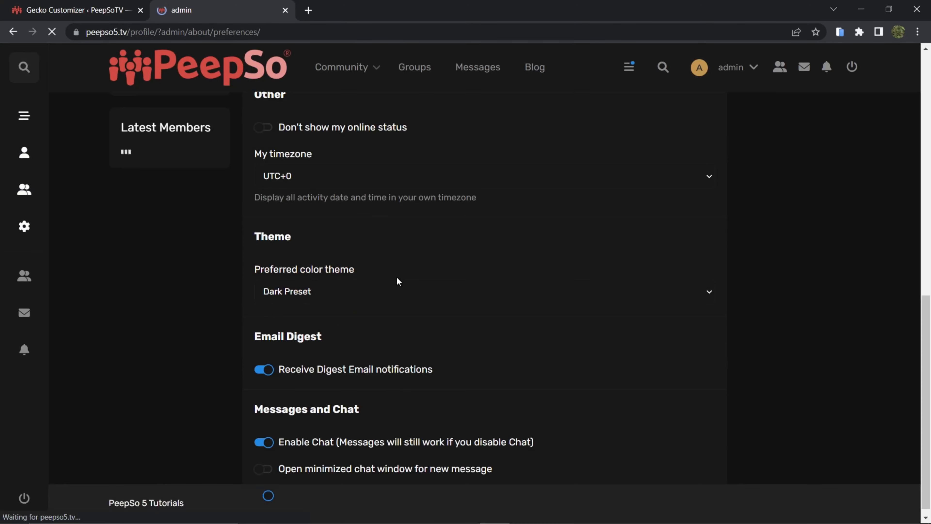
- Set the preferred color theme back to Light Preset in the profile preferences and return to the Community page
scroll(510, 308, "up", 6)
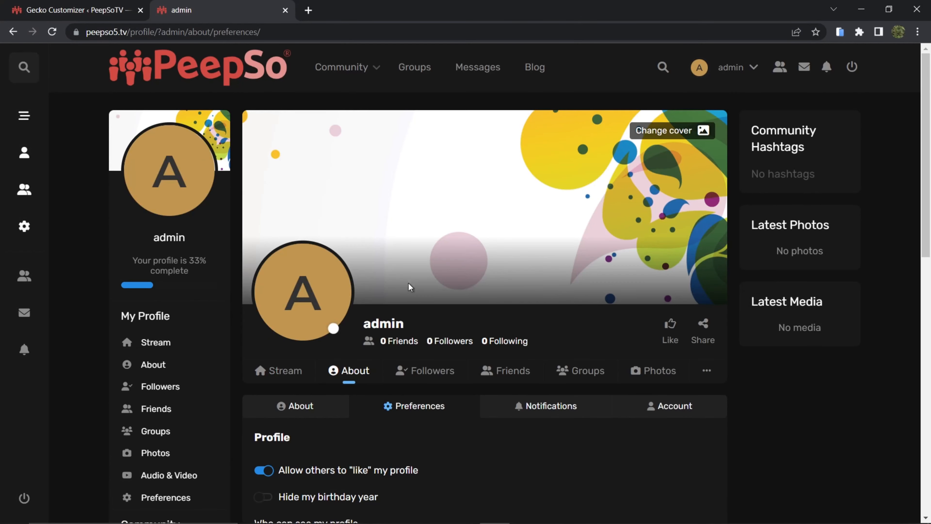
scroll(413, 288, "down", 10)
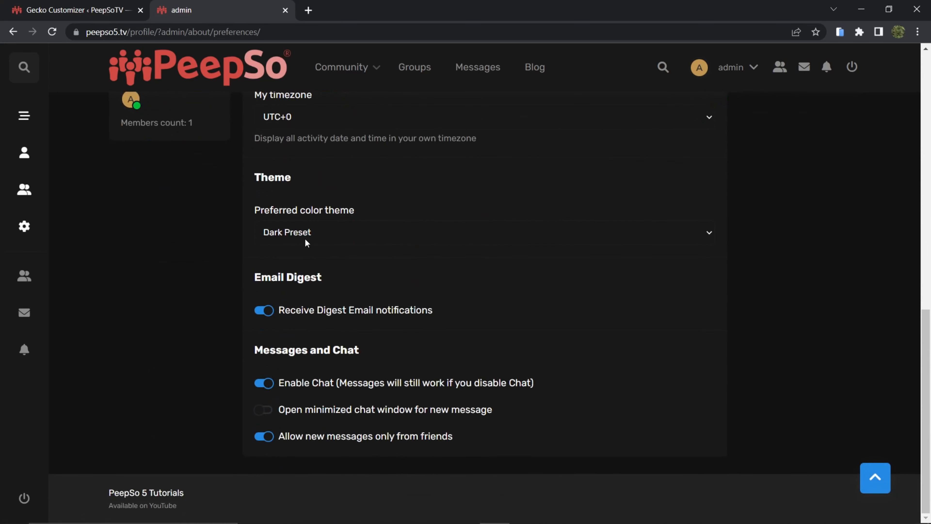
left_click(312, 232)
left_click(305, 250)
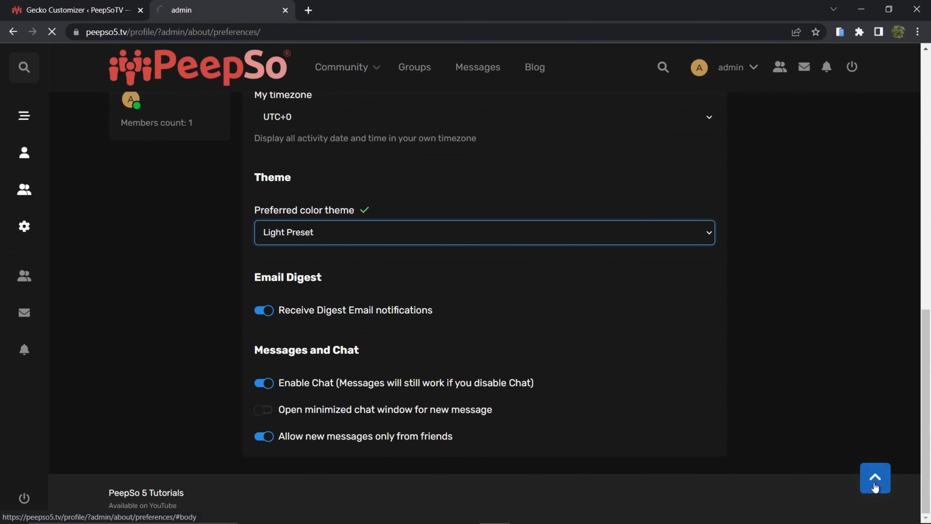
scroll(359, 372, "up", 8)
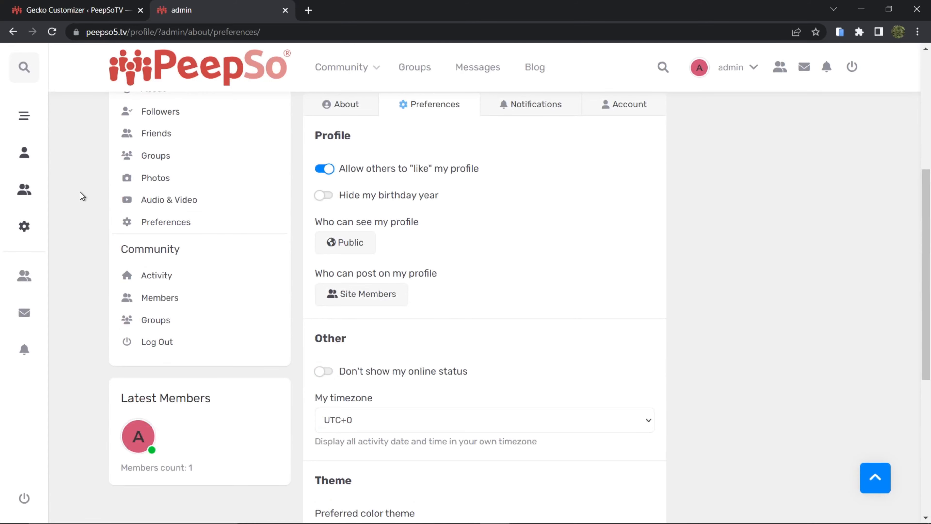
scroll(691, 259, "down", 6)
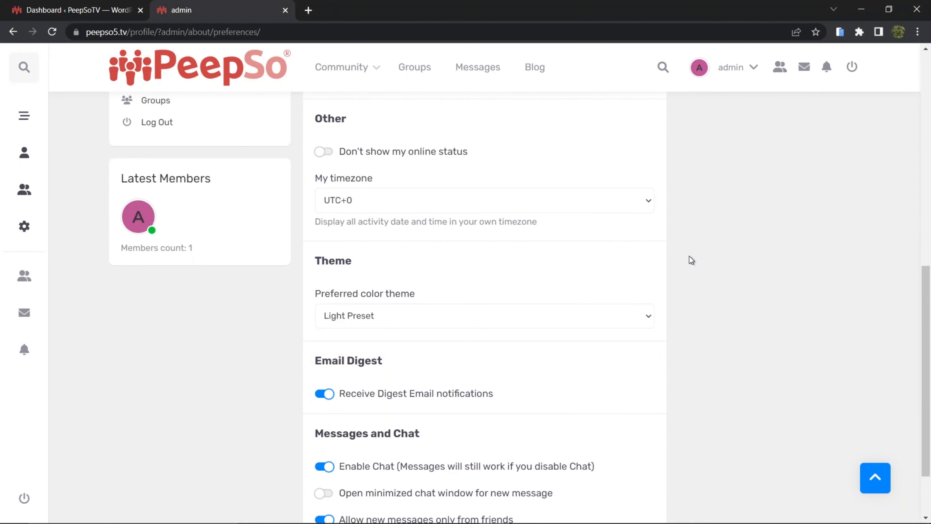
scroll(457, 253, "up", 6)
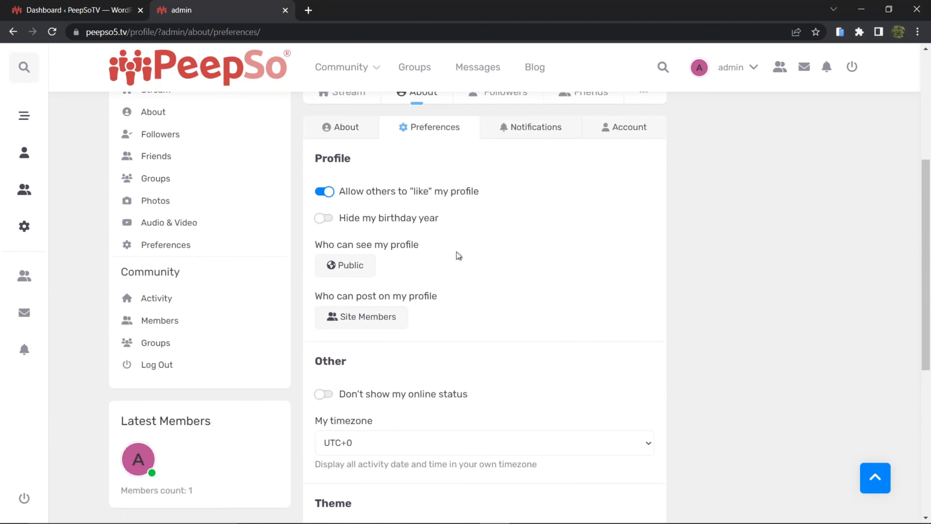
left_click(334, 76)
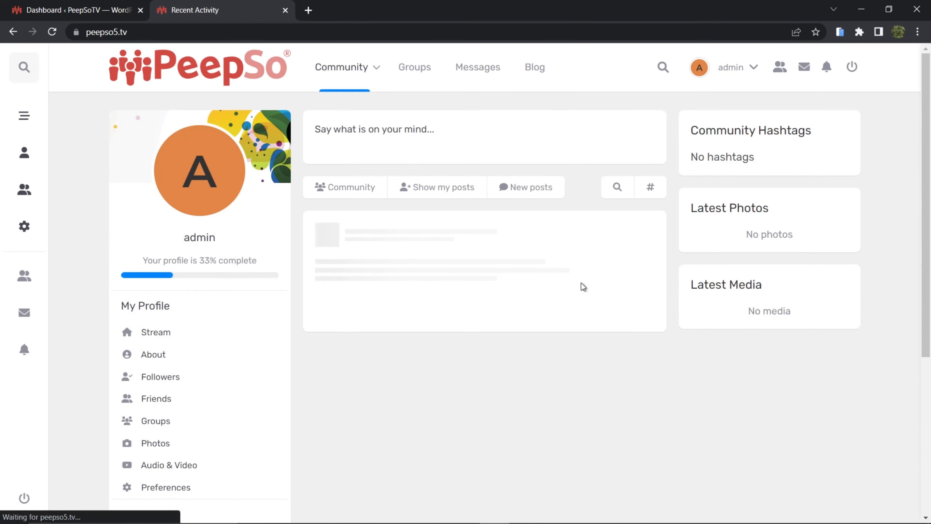
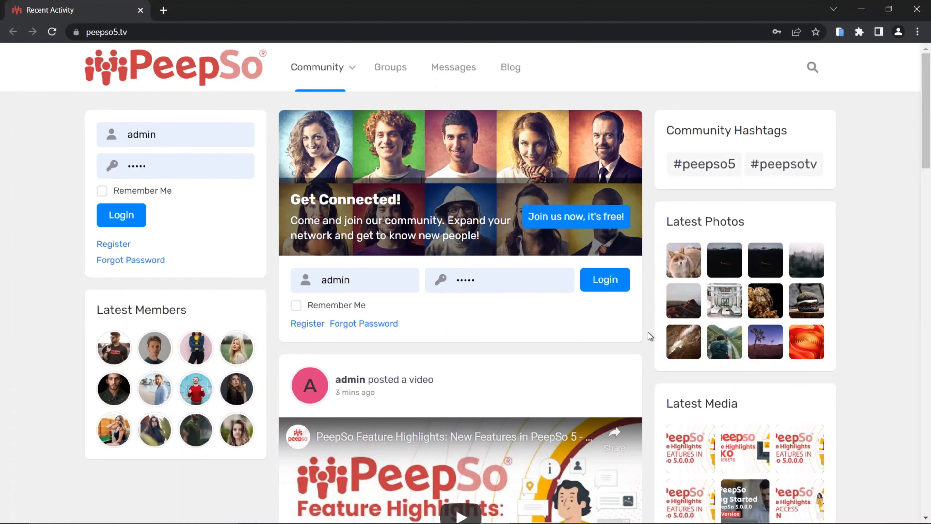
- Examine the logged-out community page and compare it with Twitter's landing page, found by a web search for "twitter"
scroll(810, 196, "down", 10)
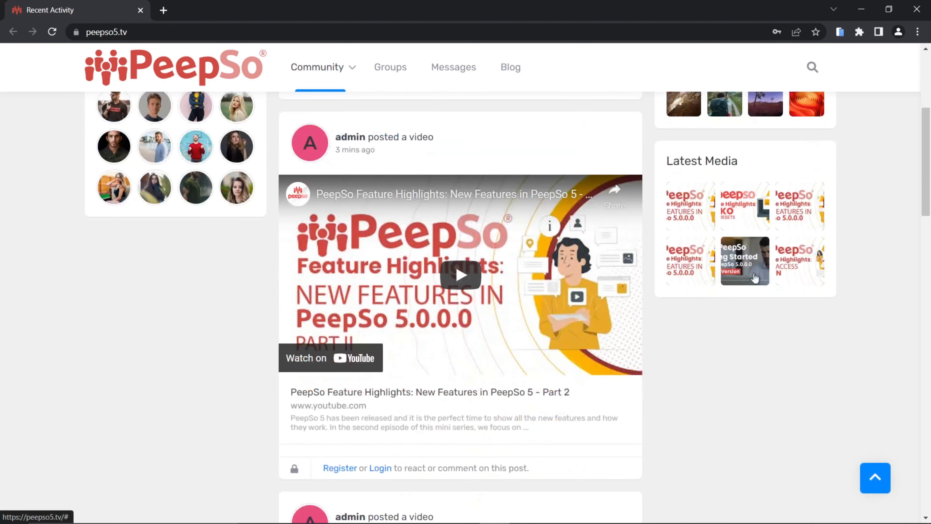
scroll(475, 316, "down", 5)
scroll(455, 256, "up", 15)
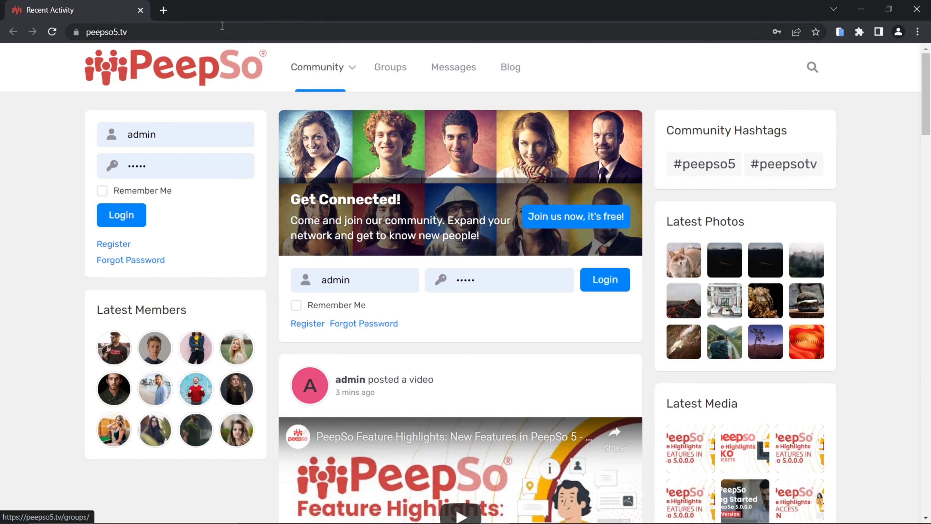
left_click(163, 10)
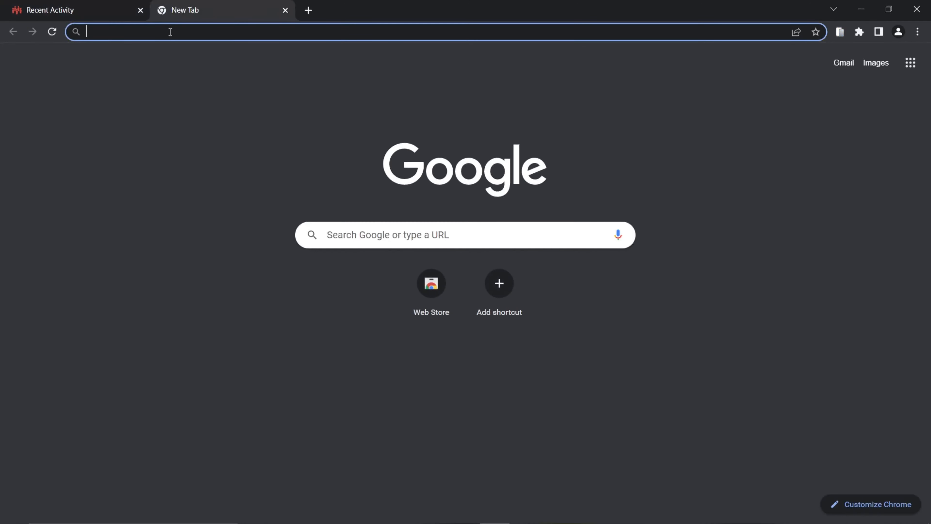
type("twitter")
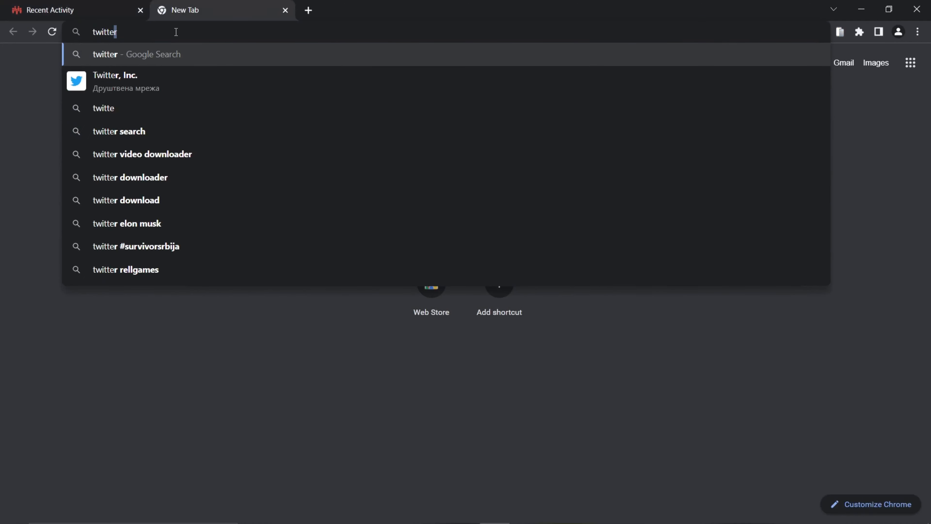
key("Return")
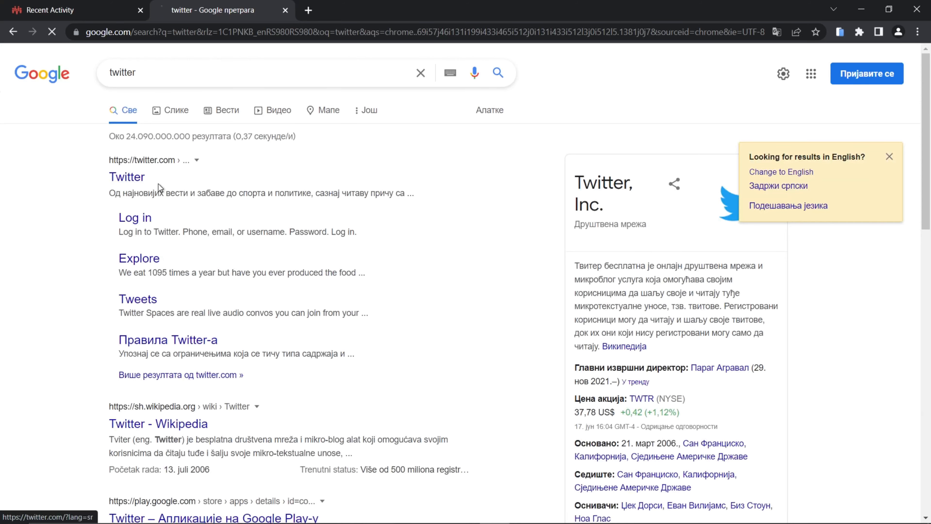
left_click(117, 180)
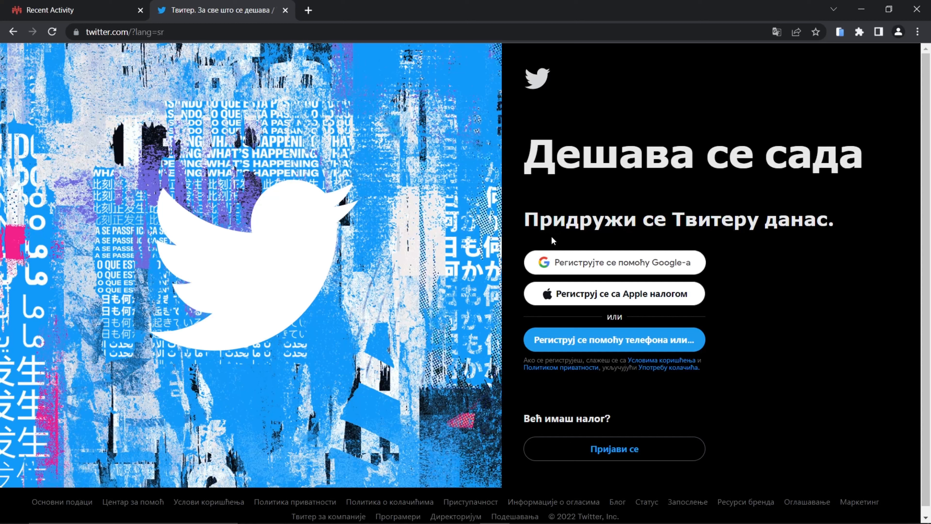
left_click(285, 11)
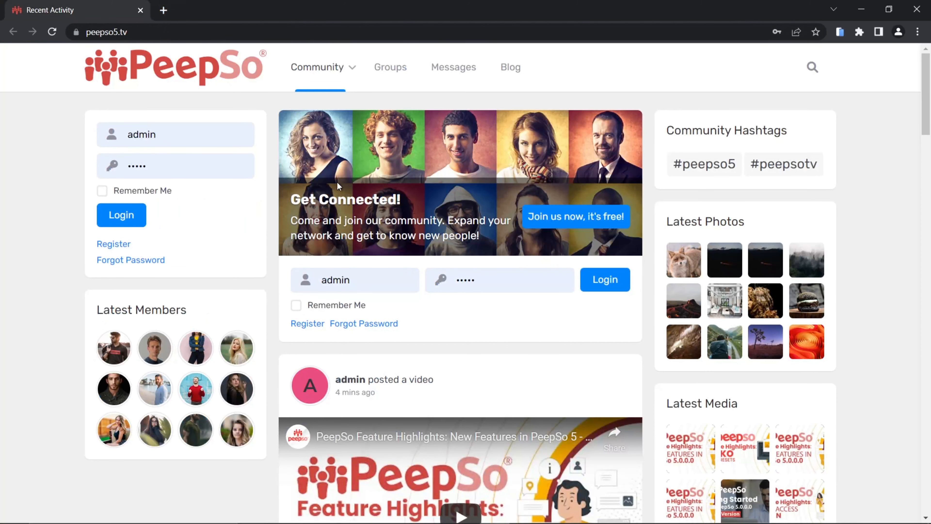
- Log in to the community site with Remember Me enabled and open the WordPress dashboard at peepso5.tv/wp-admin
left_click(102, 192)
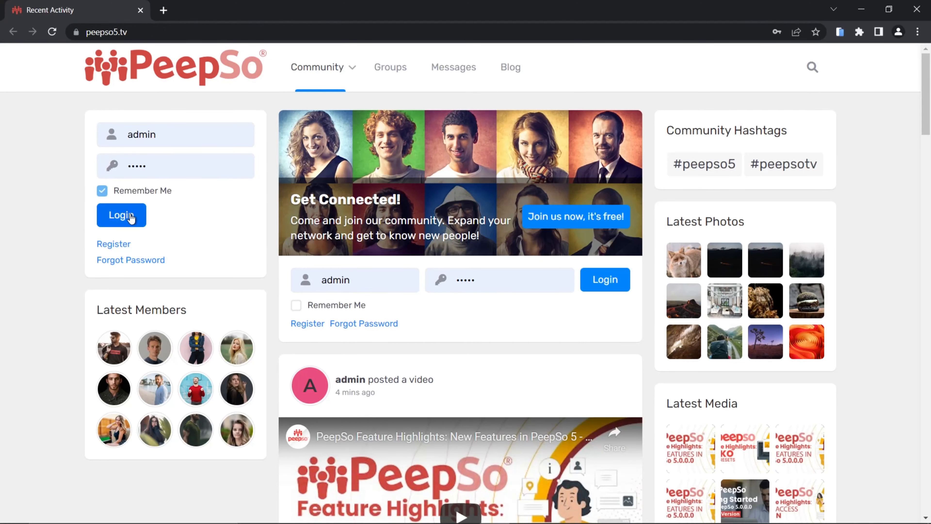
left_click(134, 211)
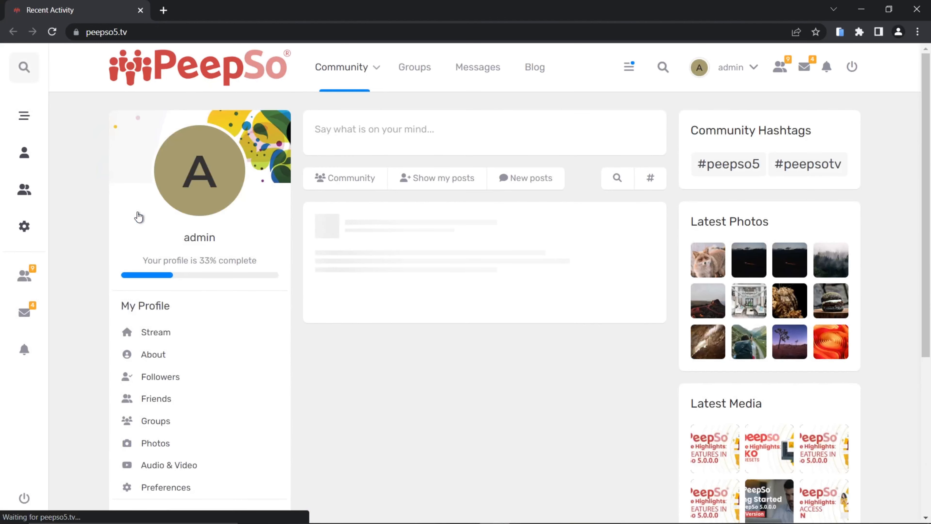
left_click(140, 29)
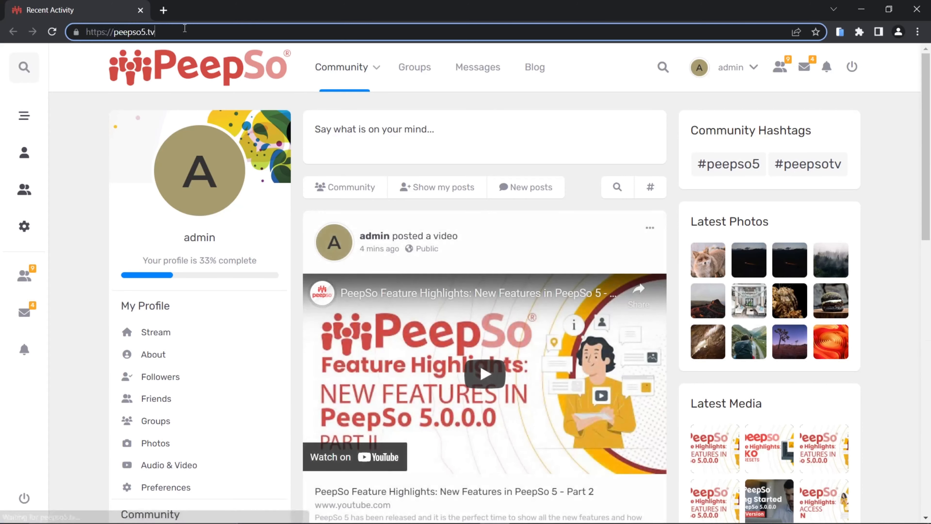
type("/wp-admin")
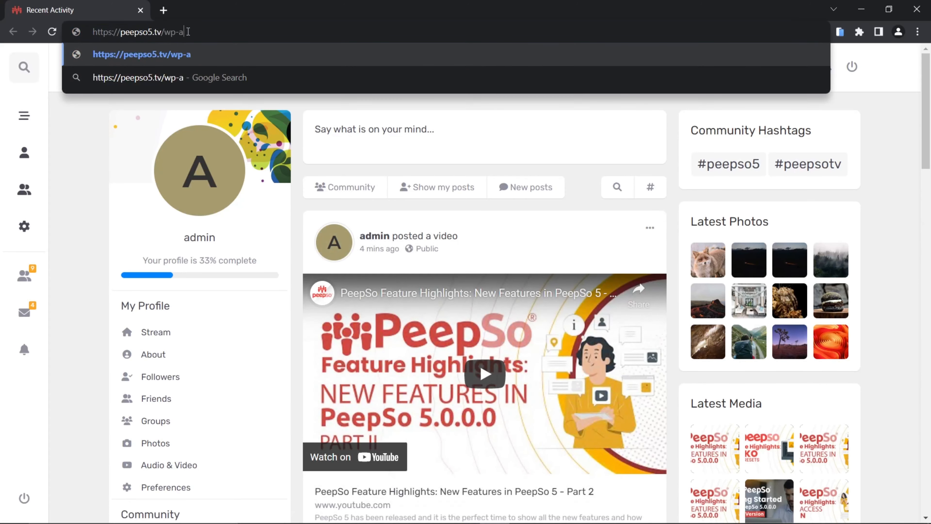
key("Return")
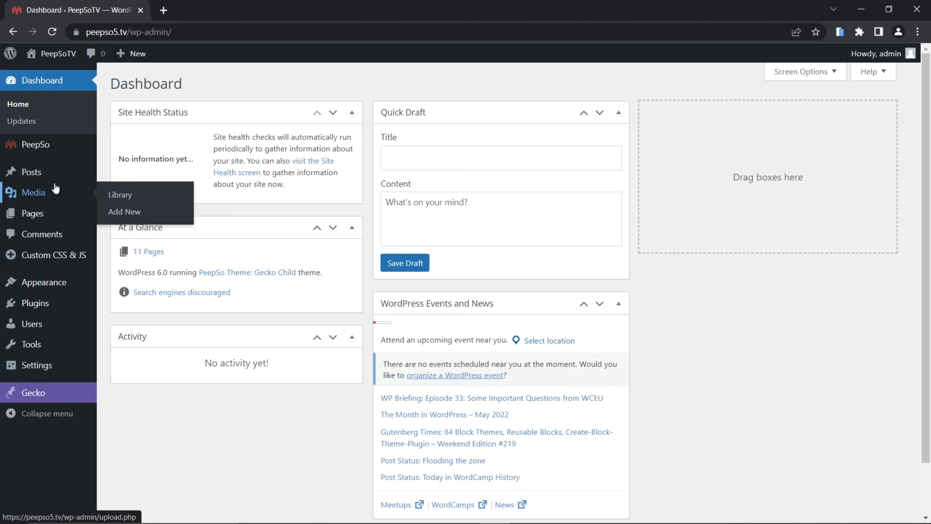
- Add a new WordPress page, dismiss the block editor welcome guide, and title the page "Landing Page"
left_click(116, 216)
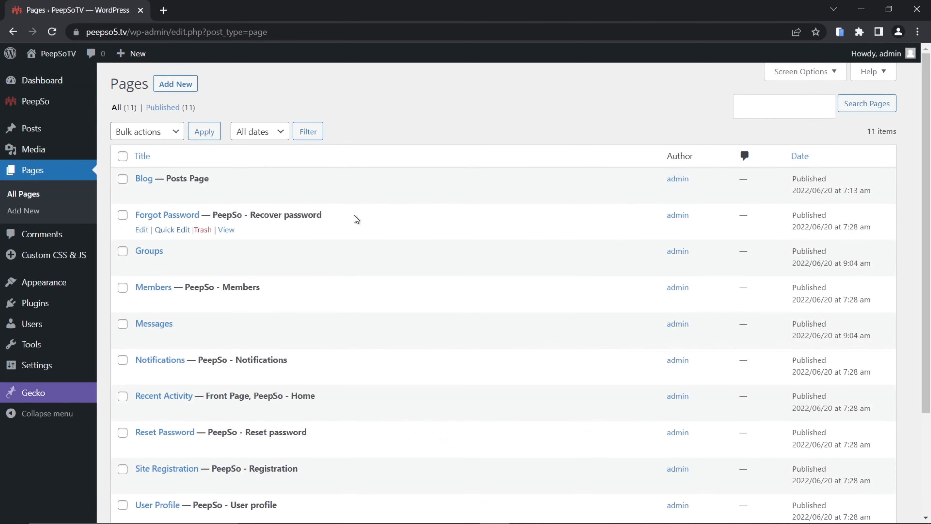
left_click(184, 85)
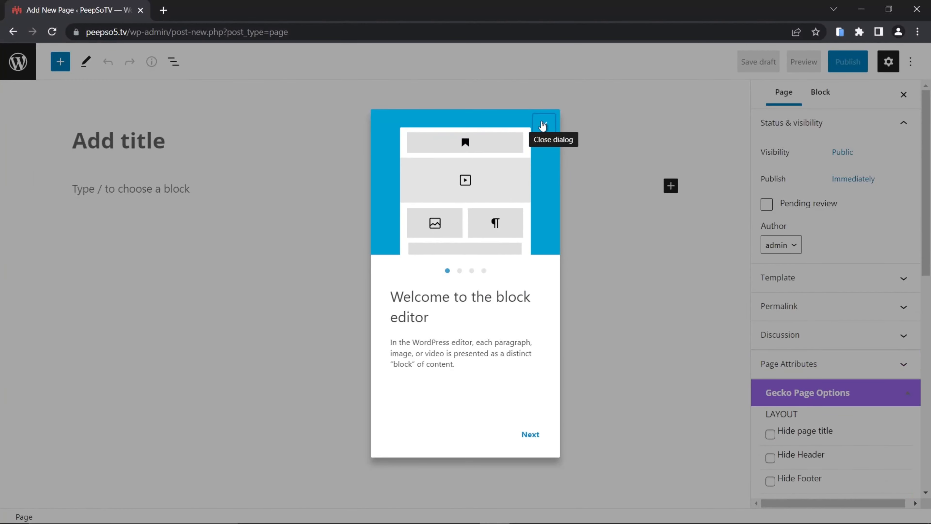
left_click(544, 125)
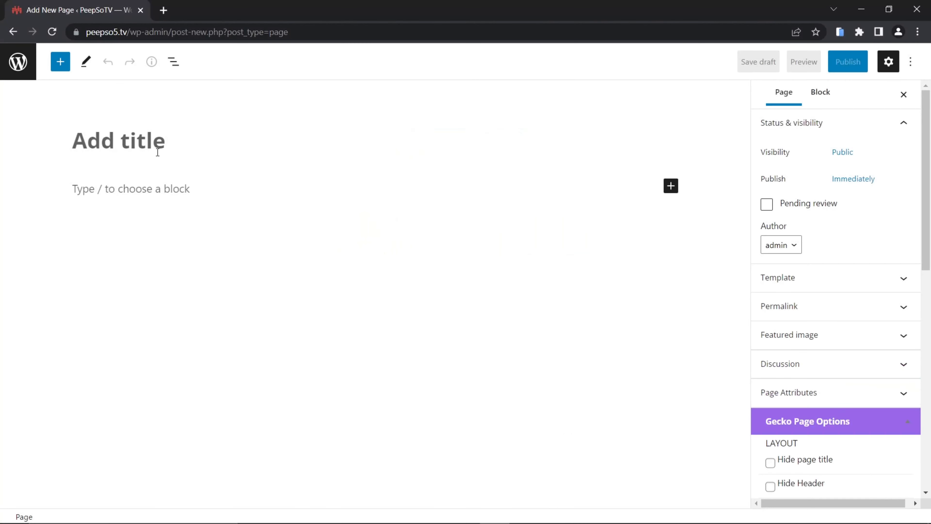
type("Land")
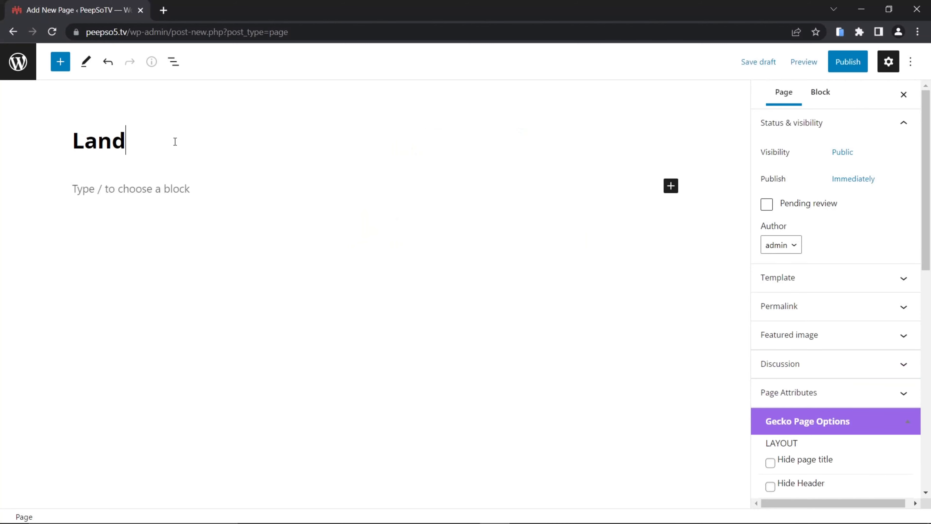
type("ing Page")
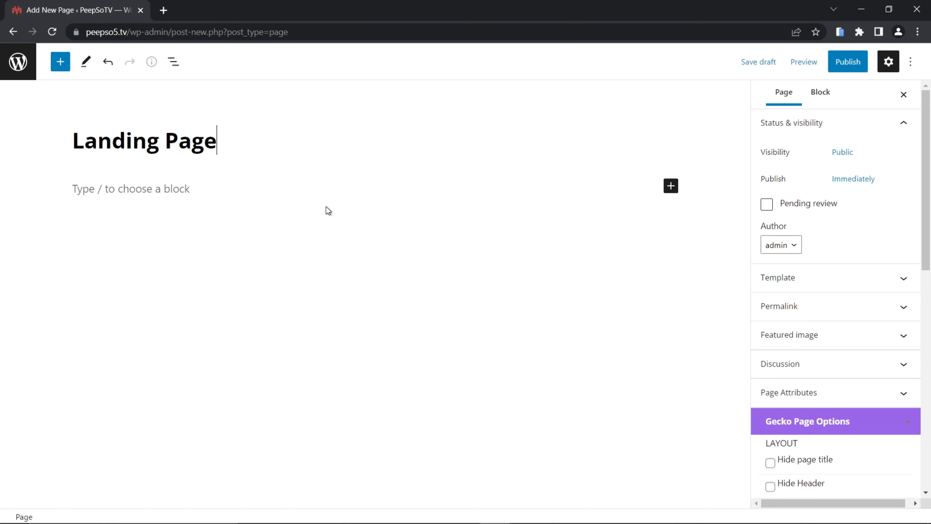
- Assign the Landing template to the new page and publish it
left_click(865, 281)
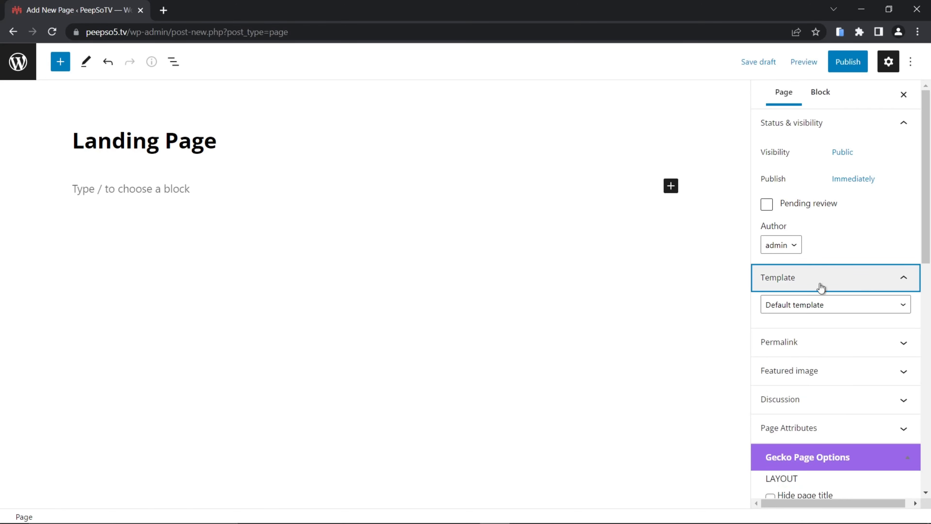
left_click(853, 306)
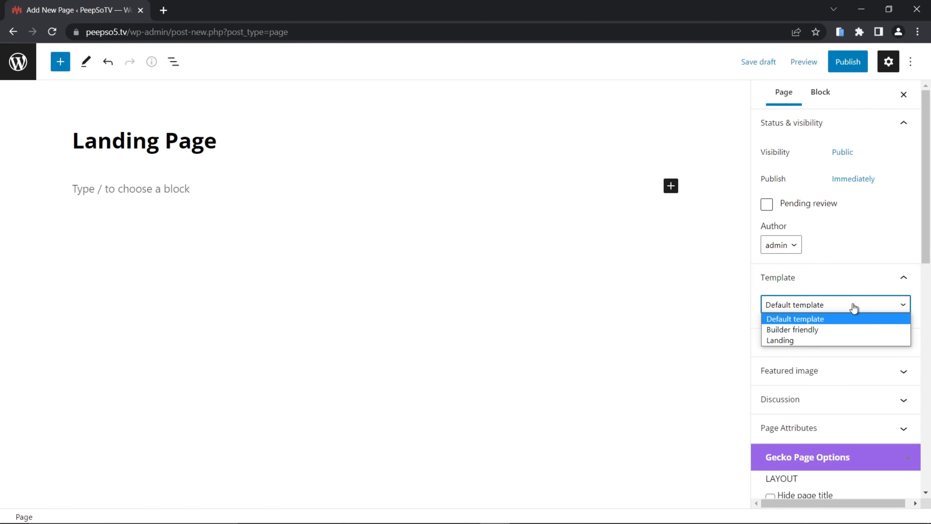
left_click(786, 341)
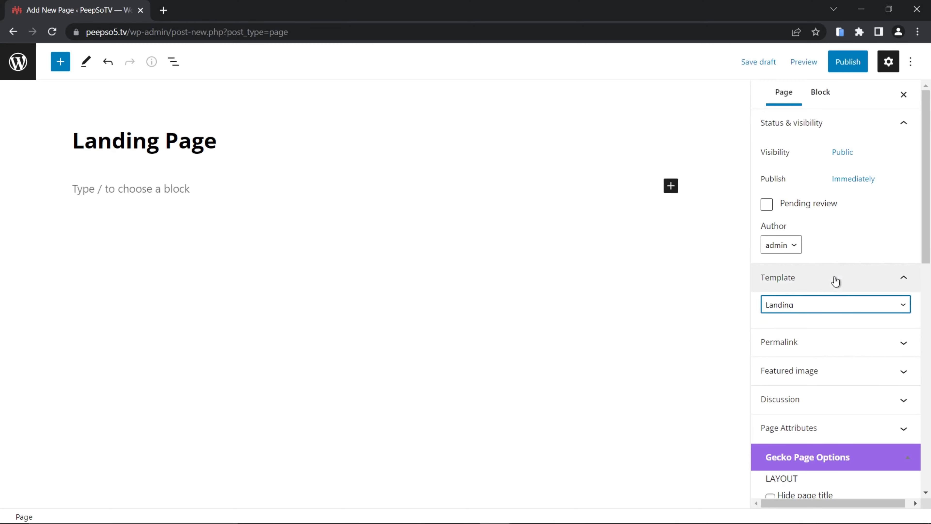
left_click(850, 62)
left_click(807, 62)
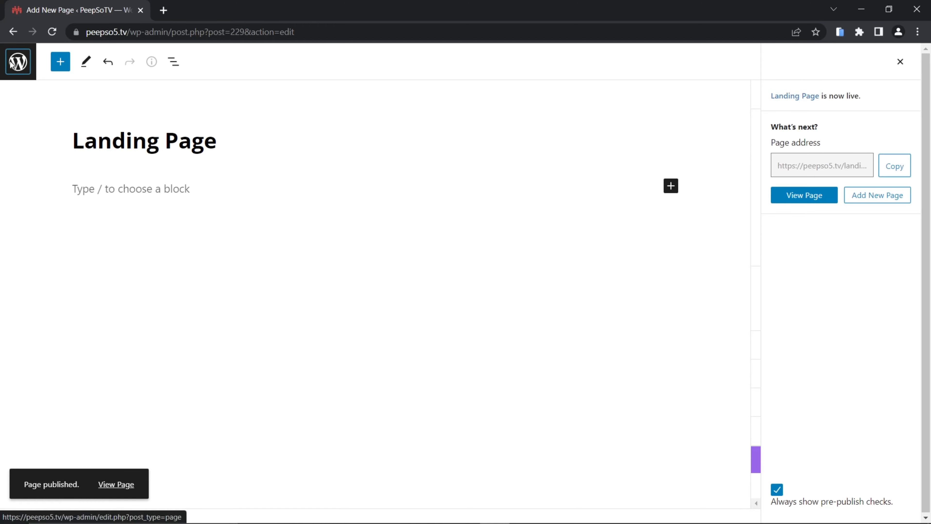
- In the Gecko theme settings, redirect guests to Landing Page and save the changes
left_click(18, 62)
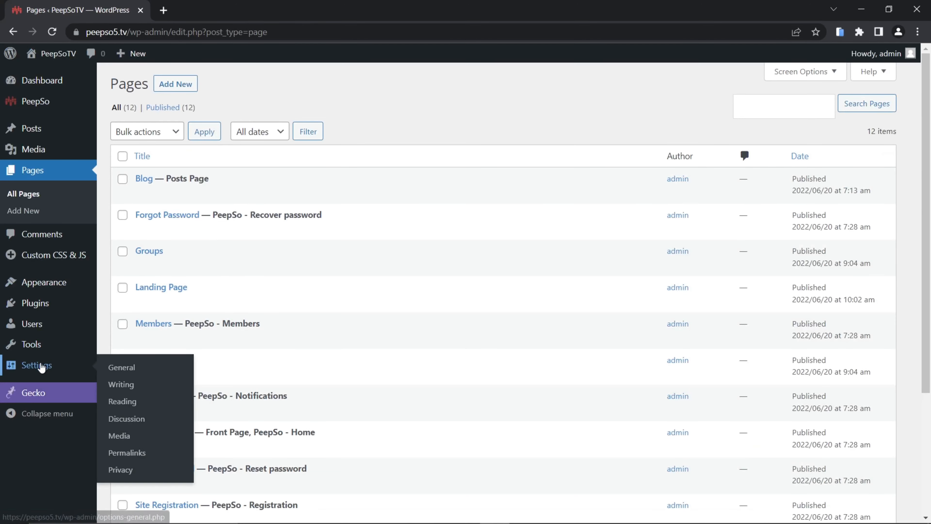
mouse_move(17, 393)
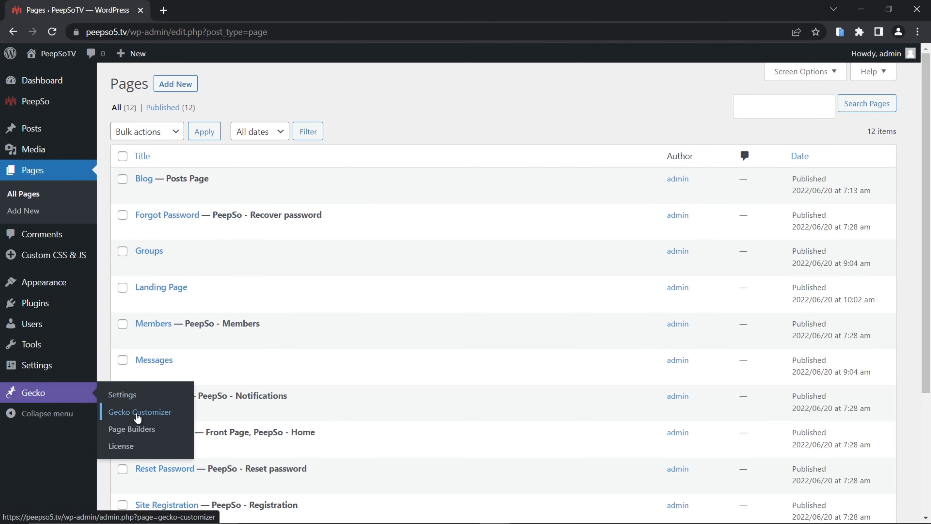
left_click(126, 396)
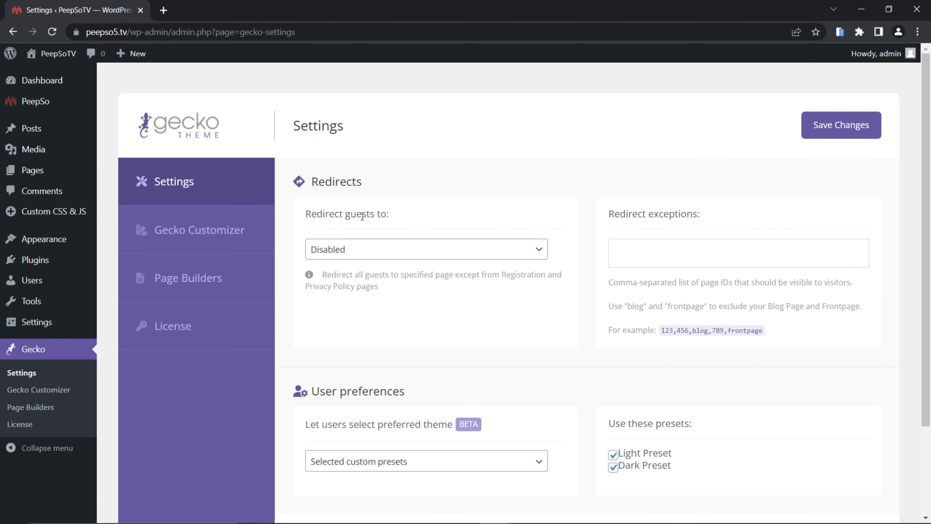
left_click(353, 253)
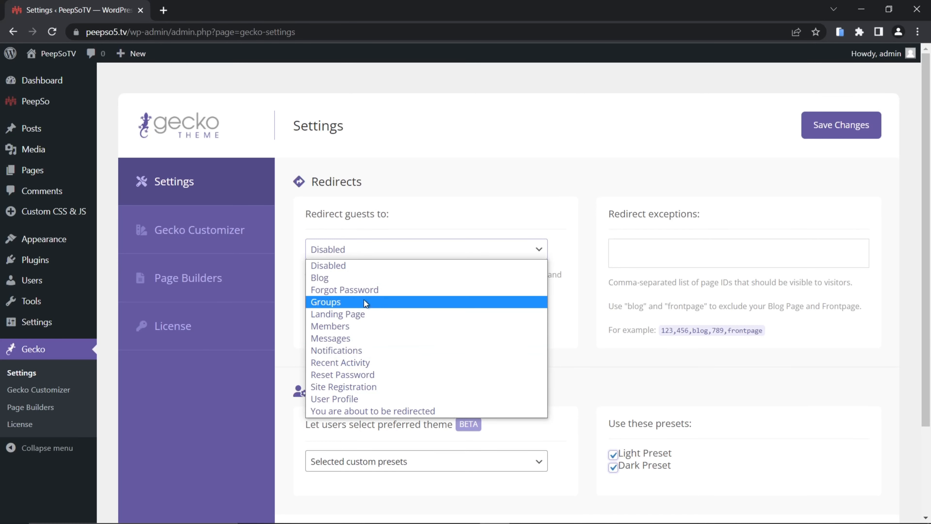
left_click(363, 315)
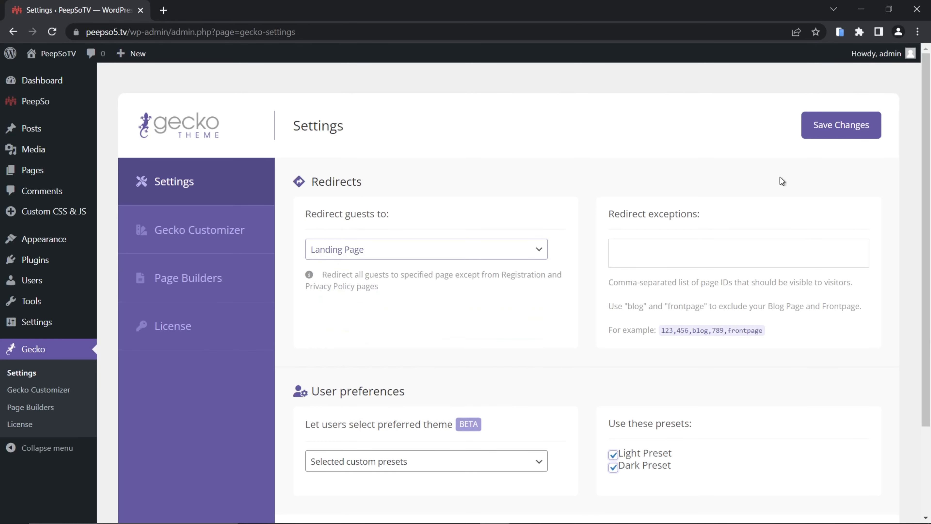
left_click(839, 129)
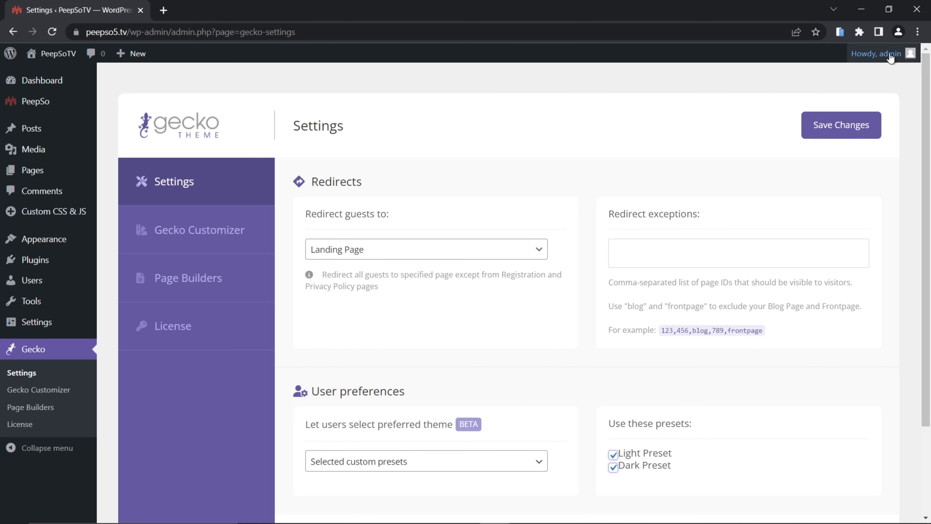
- Log out of WordPress and open peepso5.tv as a guest to check the landing page redirect
mouse_move(891, 57)
left_click(835, 97)
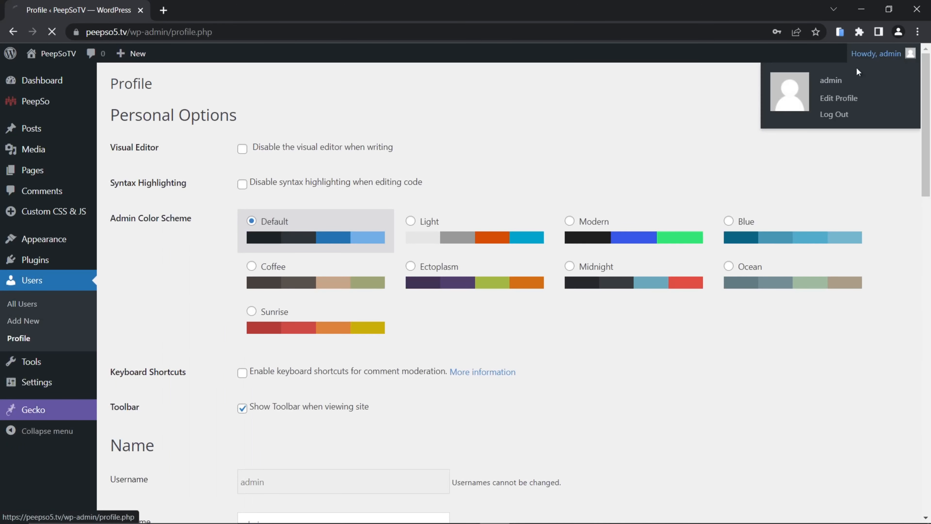
left_click(838, 115)
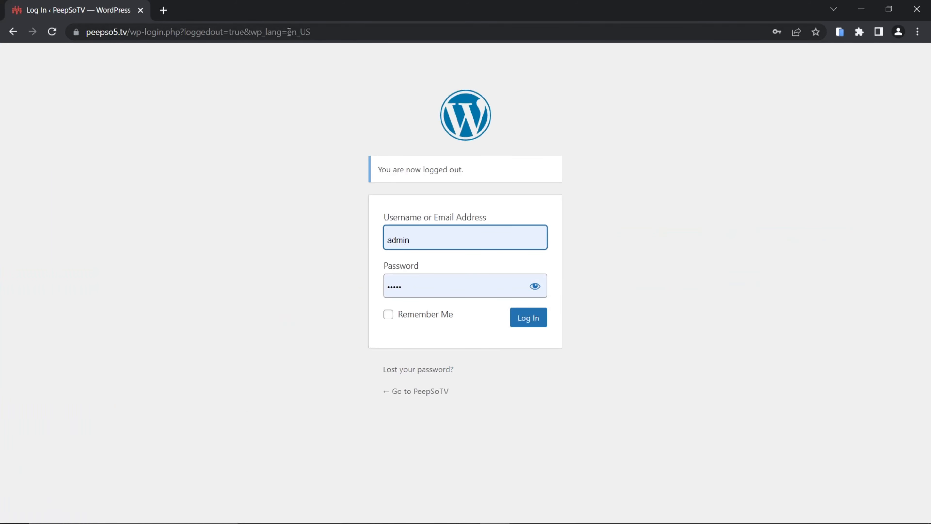
left_click_drag(336, 33, 130, 36)
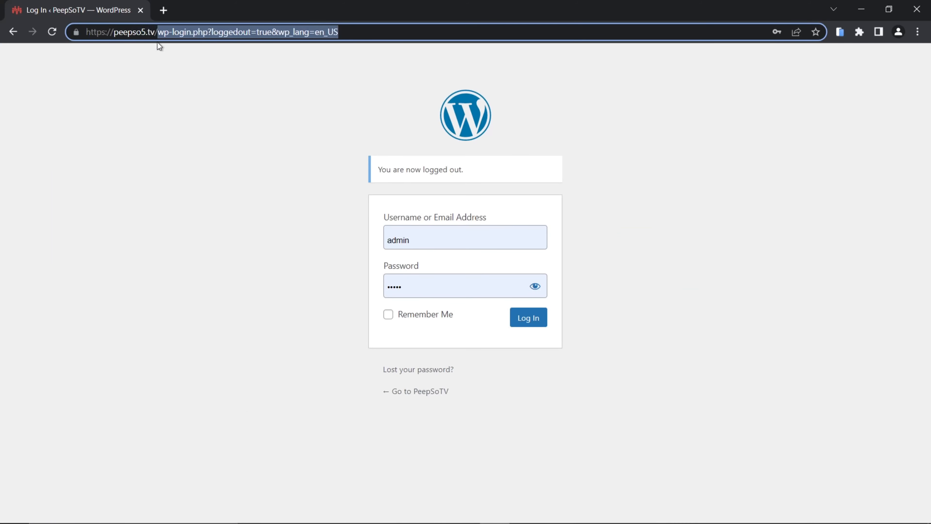
key("BackSpace")
key("BackSpace")
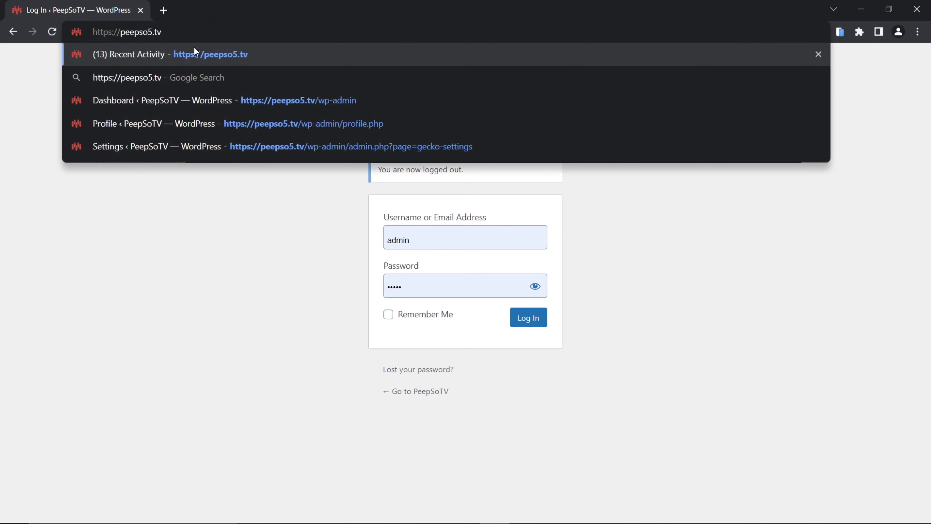
left_click(194, 46)
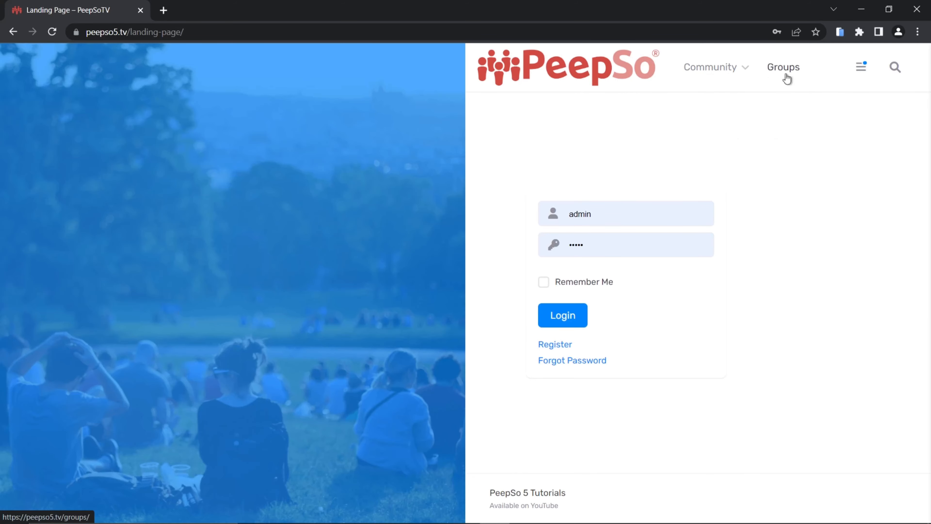
- Log in through the landing page form and open the WordPress dashboard at peepso5.tv/wp-admin
left_click(563, 316)
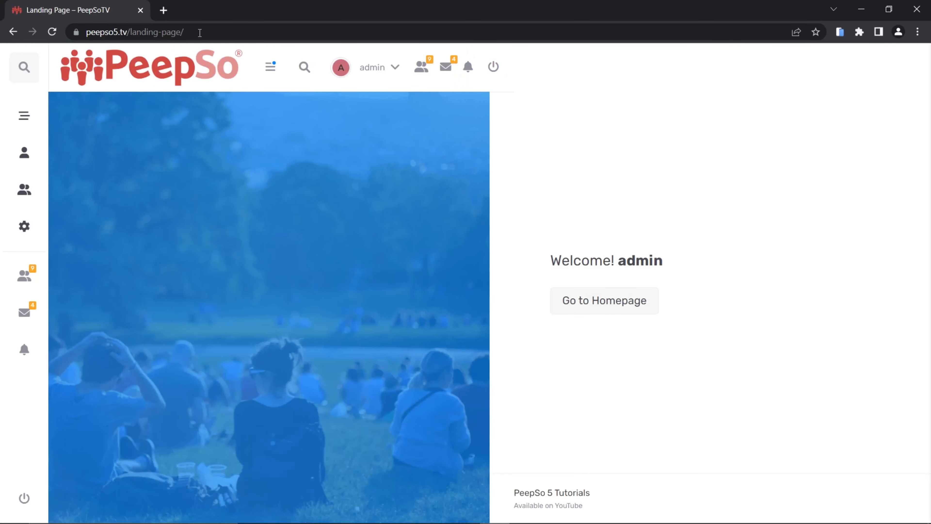
left_click_drag(130, 33, 234, 33)
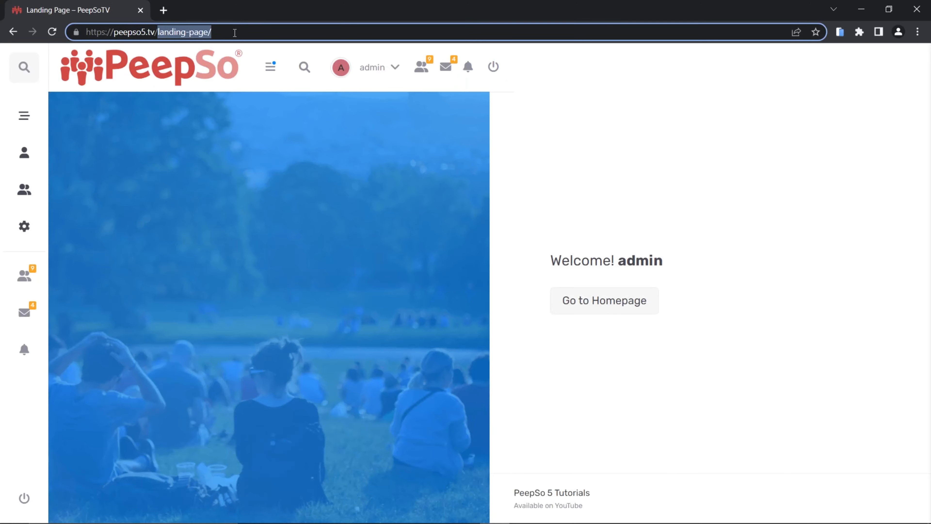
type("wp-admin")
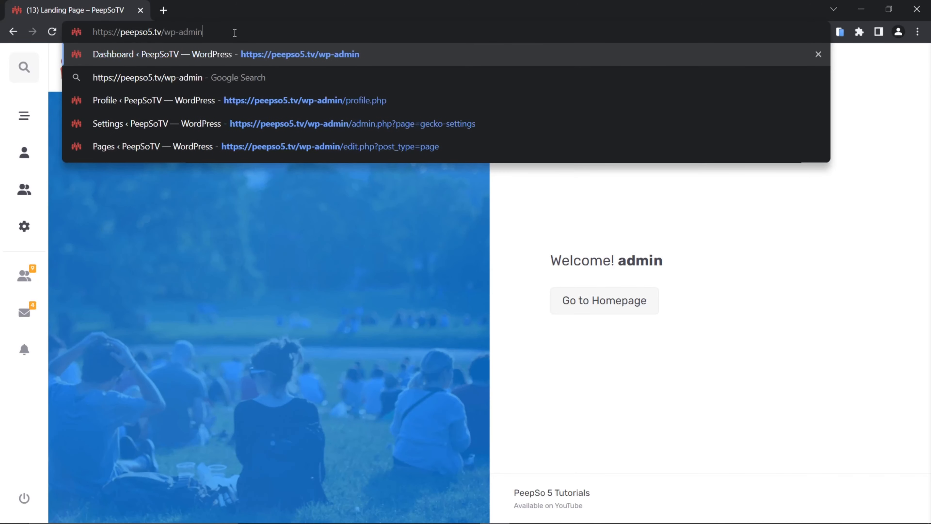
key("Return")
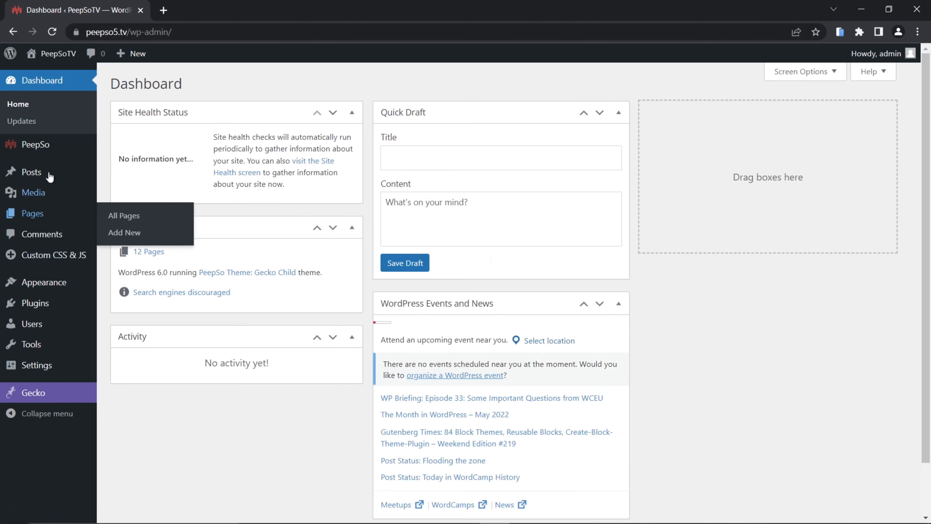
- Open Landing Page for editing from the list of all WordPress pages
mouse_move(64, 149)
left_click(141, 162)
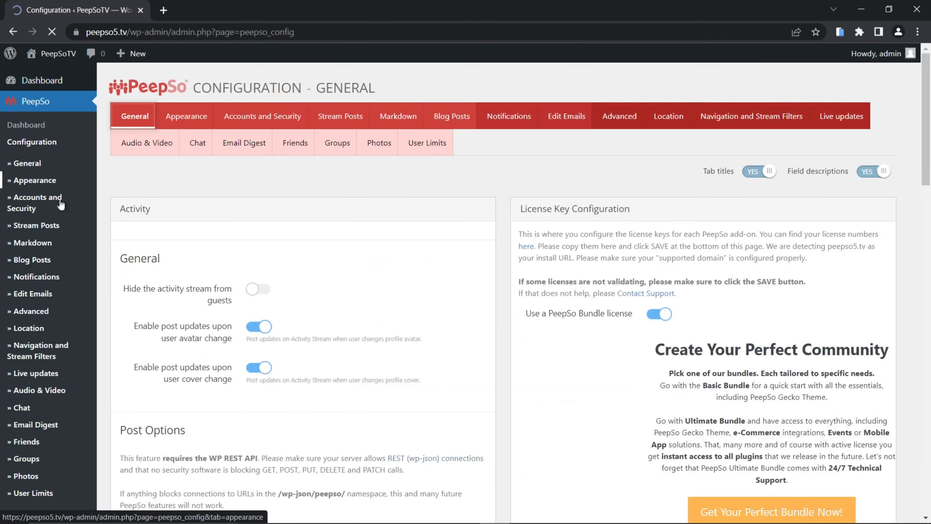
scroll(55, 205, "down", 8)
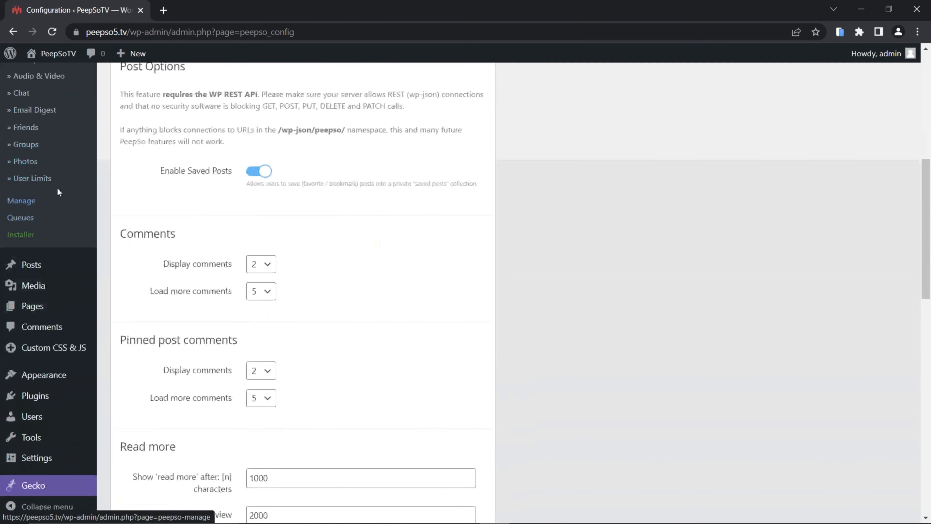
mouse_move(62, 308)
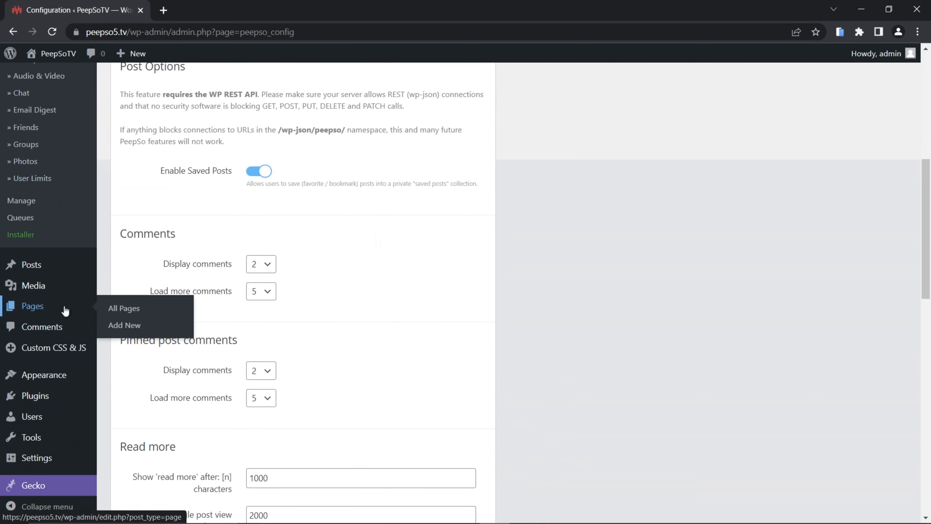
left_click(122, 311)
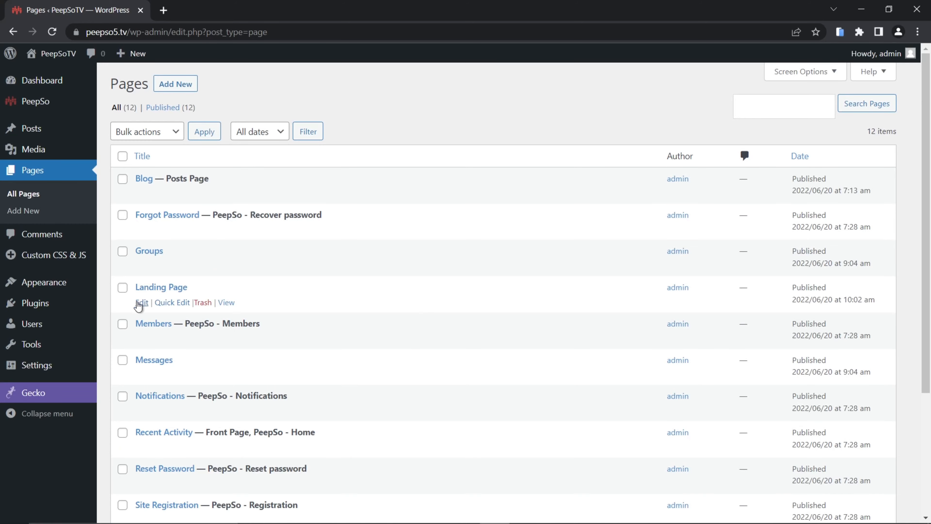
left_click(141, 302)
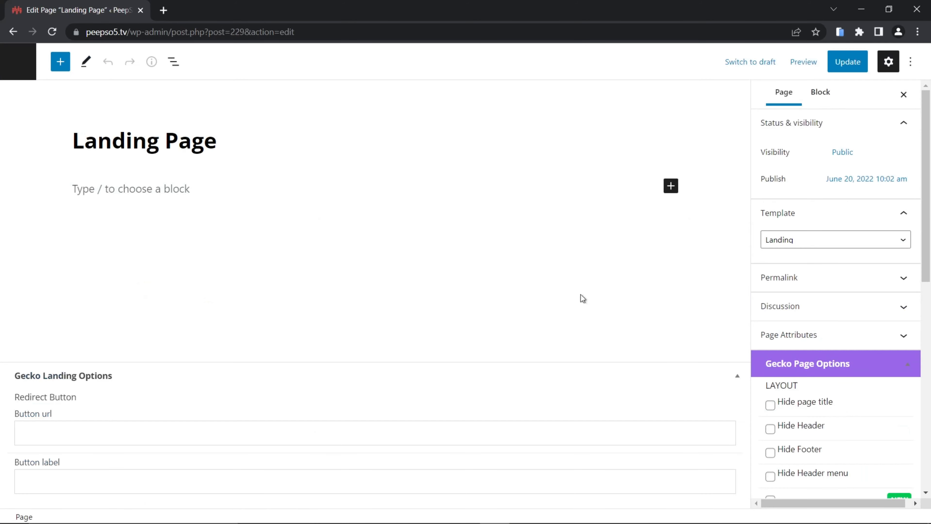
- Enable Hide Header and Hide Footer in the Gecko page options of Landing Page
scroll(874, 280, "down", 2)
scroll(862, 279, "down", 2)
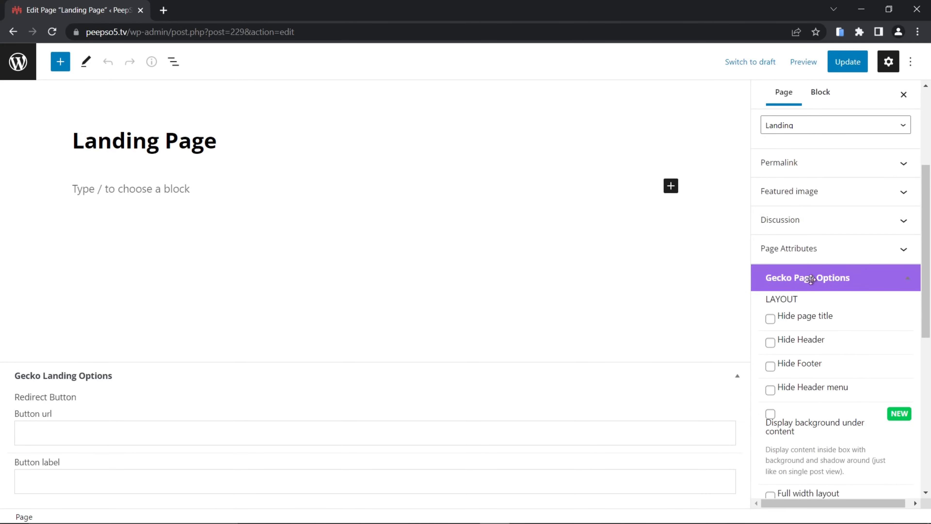
scroll(876, 291, "down", 2)
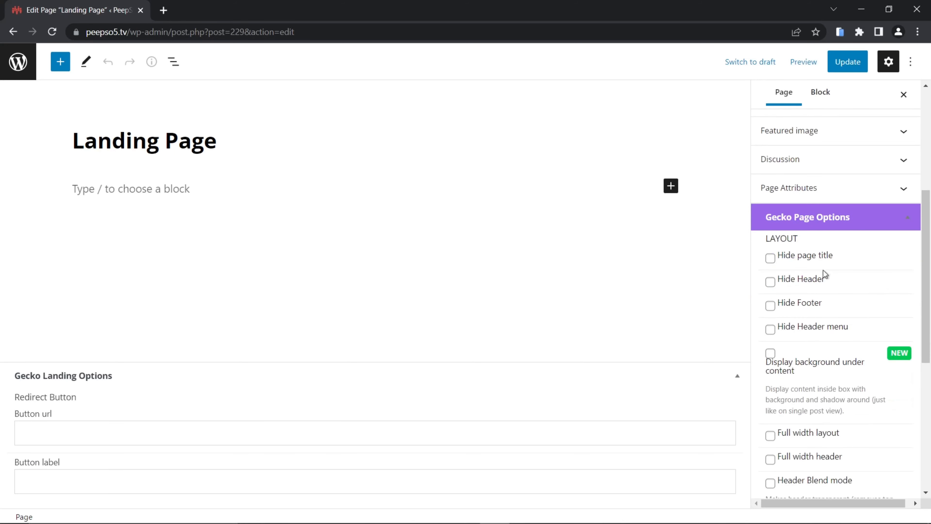
scroll(885, 293, "down", 2)
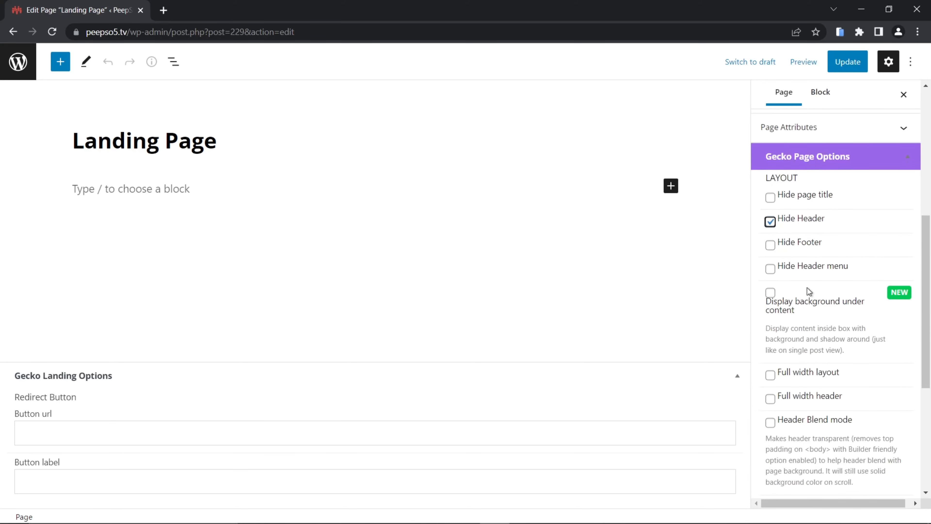
left_click(772, 246)
- Upload colorful_abstract_waves_4k.jpg from the peepso folder on the Desktop and set it as the page's featured image
scroll(854, 319, "up", 8)
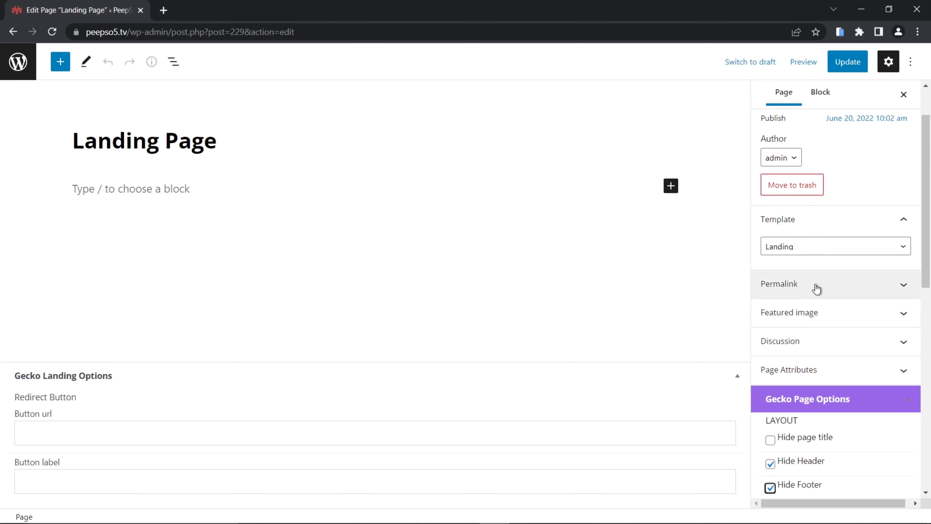
left_click(814, 313)
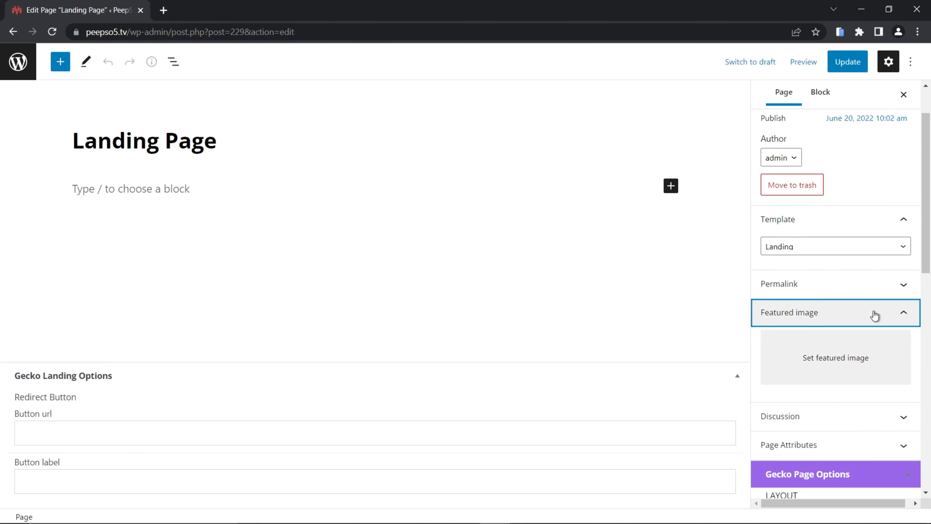
left_click(857, 365)
left_click(52, 103)
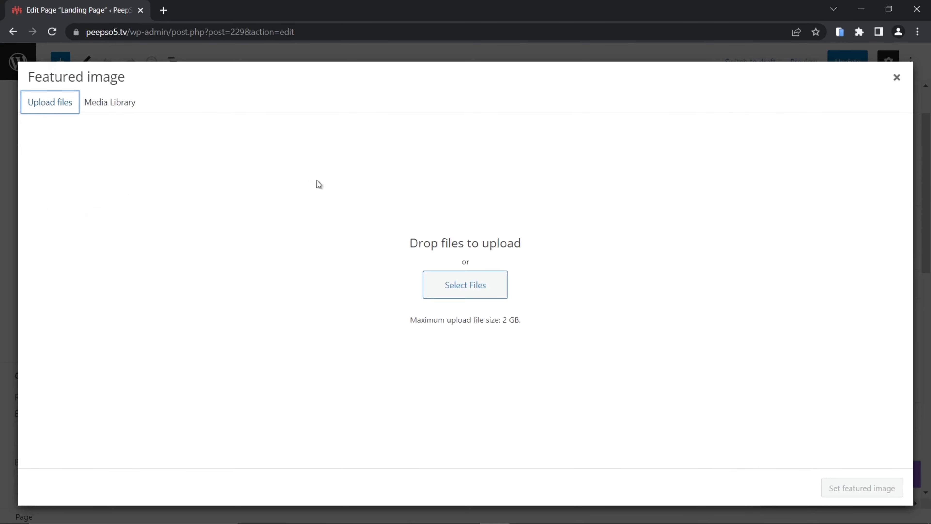
left_click(476, 291)
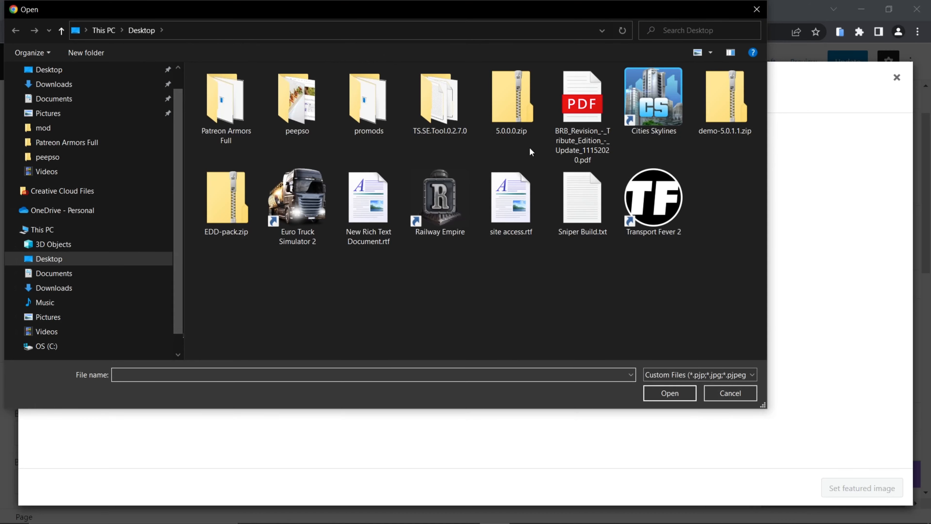
double_click(304, 110)
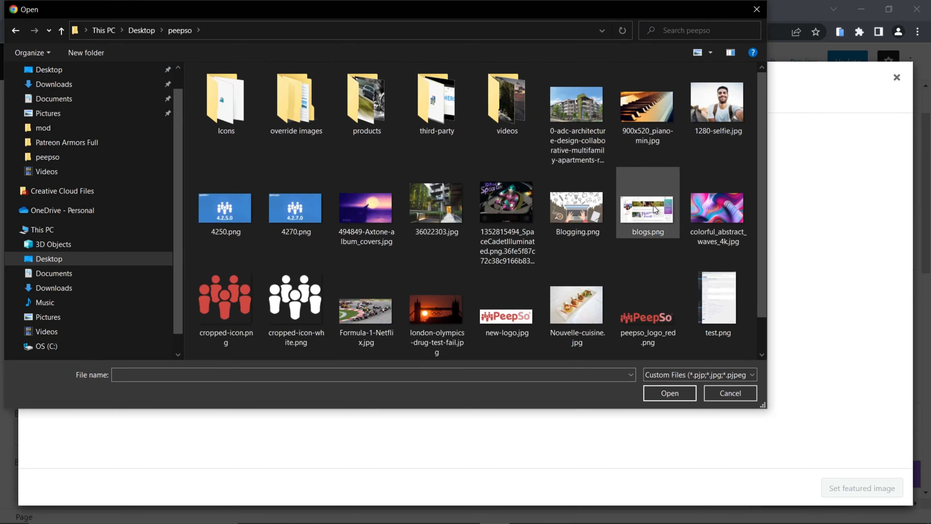
scroll(441, 260, "down", 2)
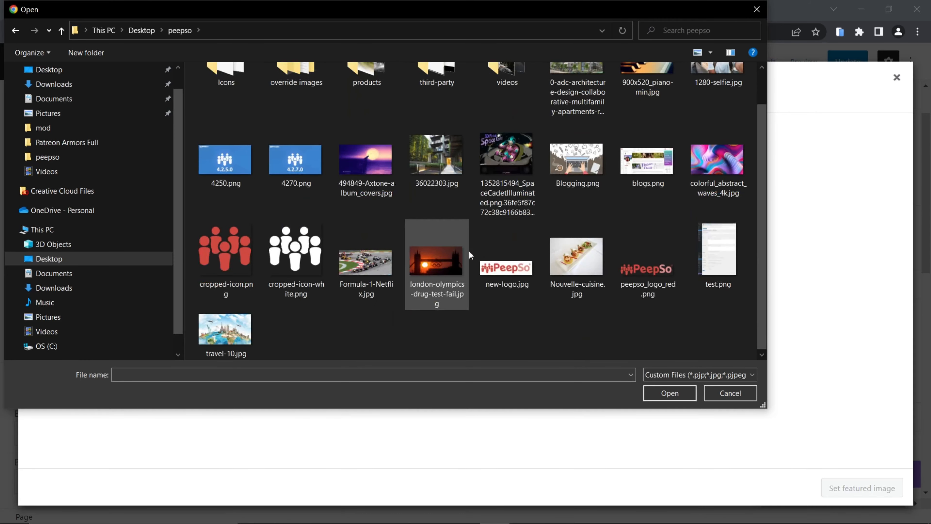
left_click(717, 164)
left_click(691, 392)
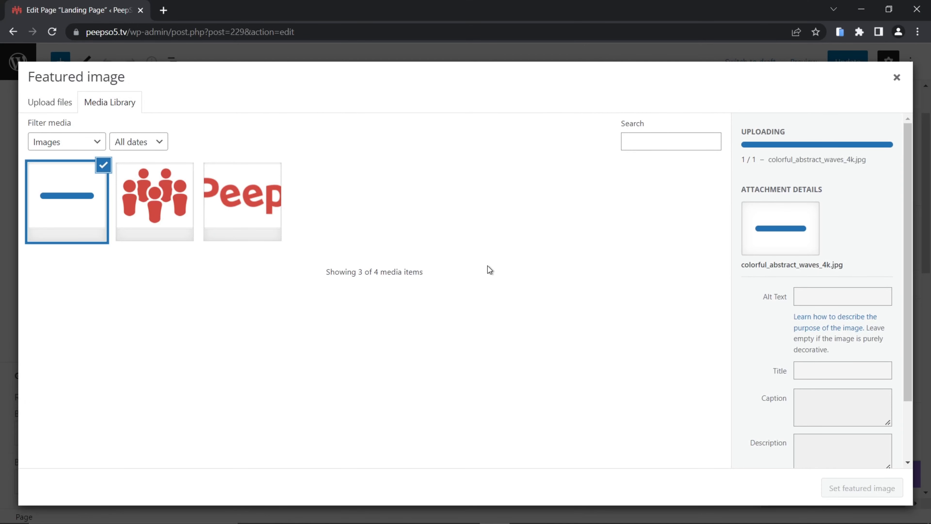
left_click(841, 489)
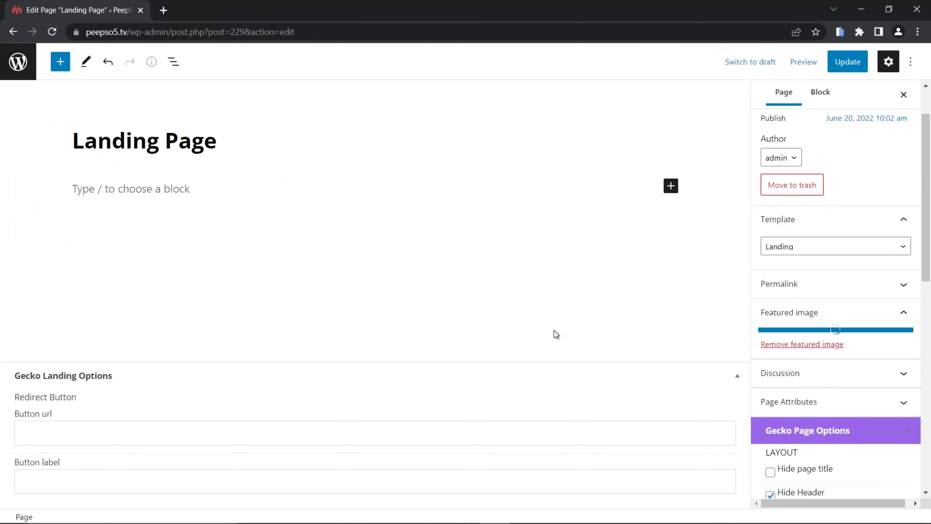
- Update Landing Page with its new settings and open peepso5.tv in a new Incognito window to view it logged out
left_click(854, 65)
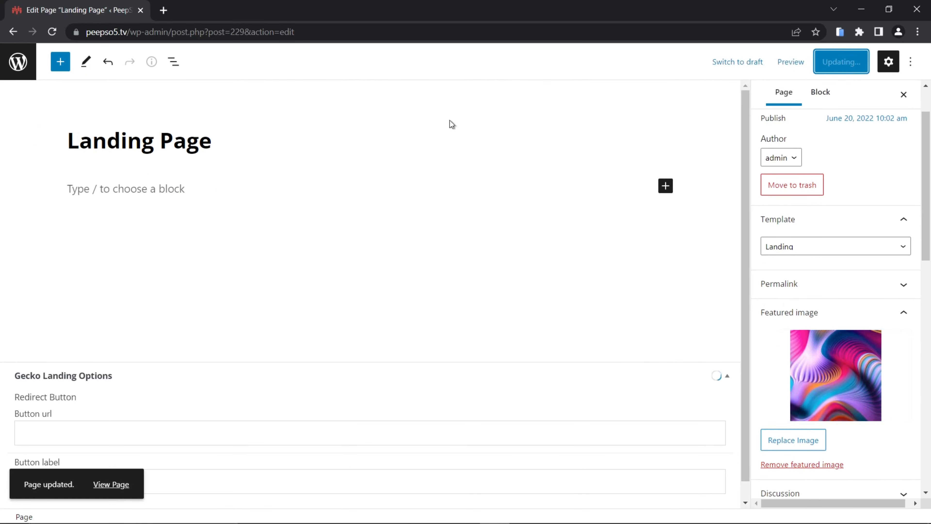
left_click(917, 32)
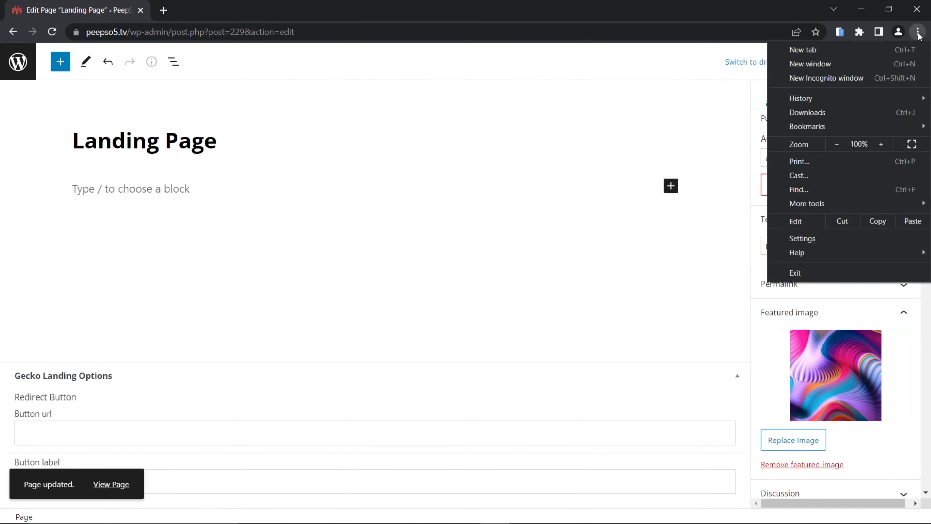
left_click(821, 79)
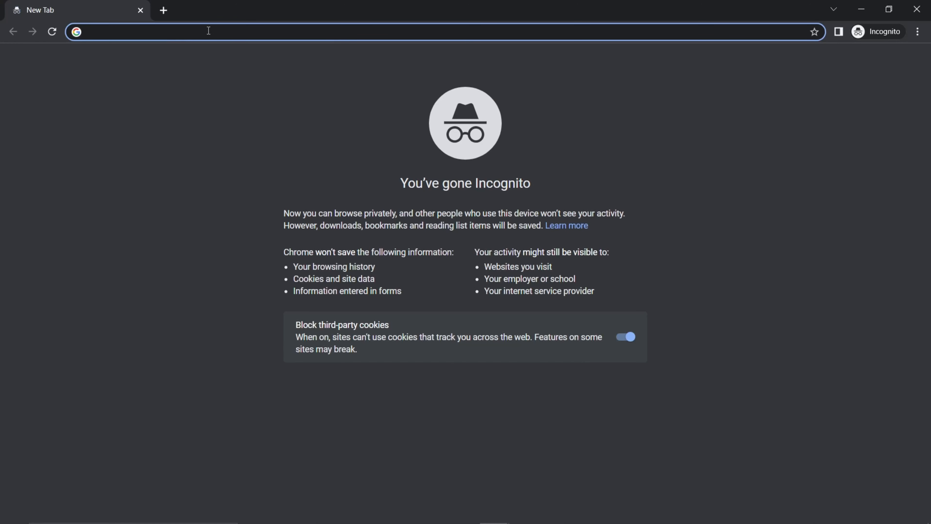
type("peepso")
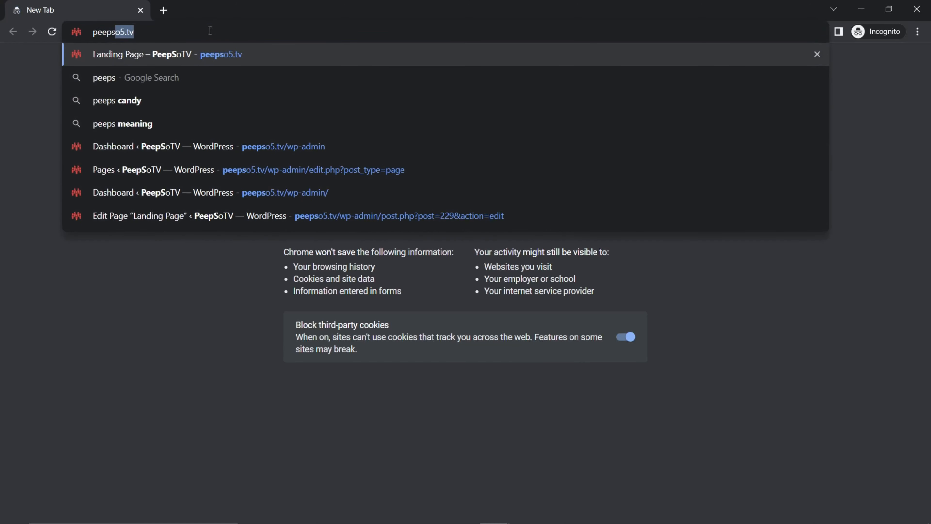
type("5.tv")
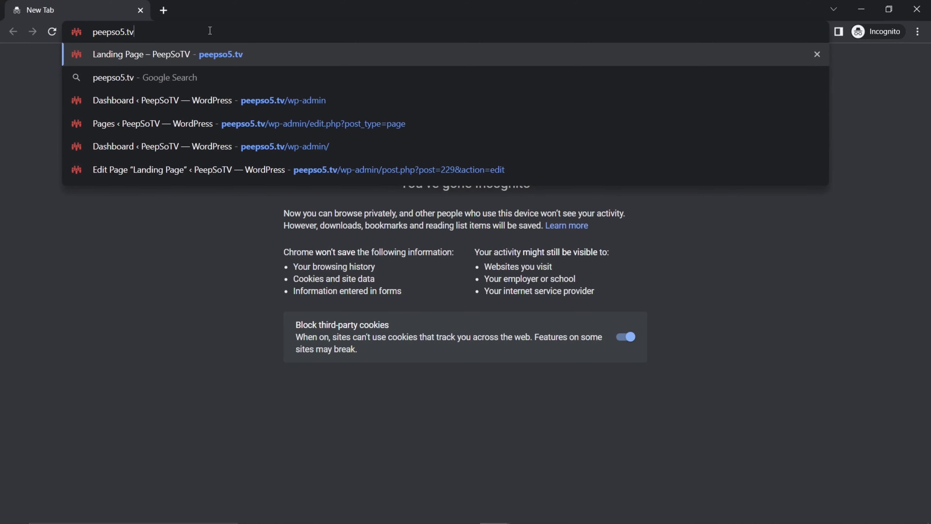
key("Return")
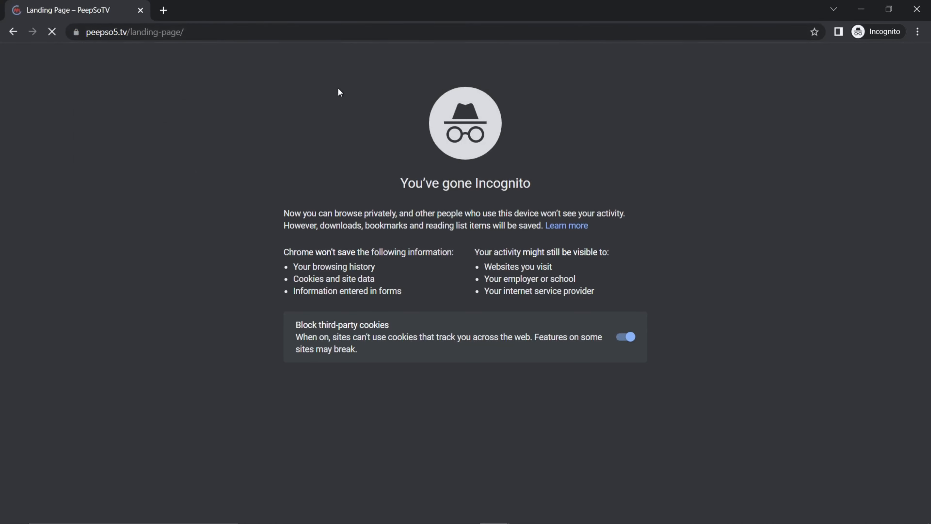